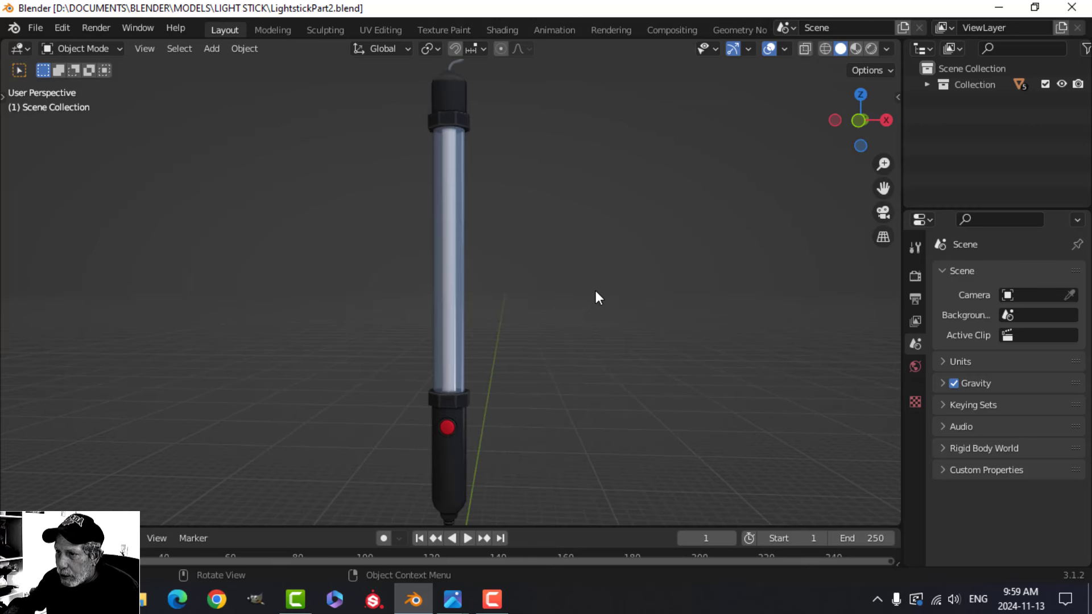
Set the solid viewport shading to Studio lighting with Material colouring.
{"action": "left_click", "coordinate": [886, 47]}
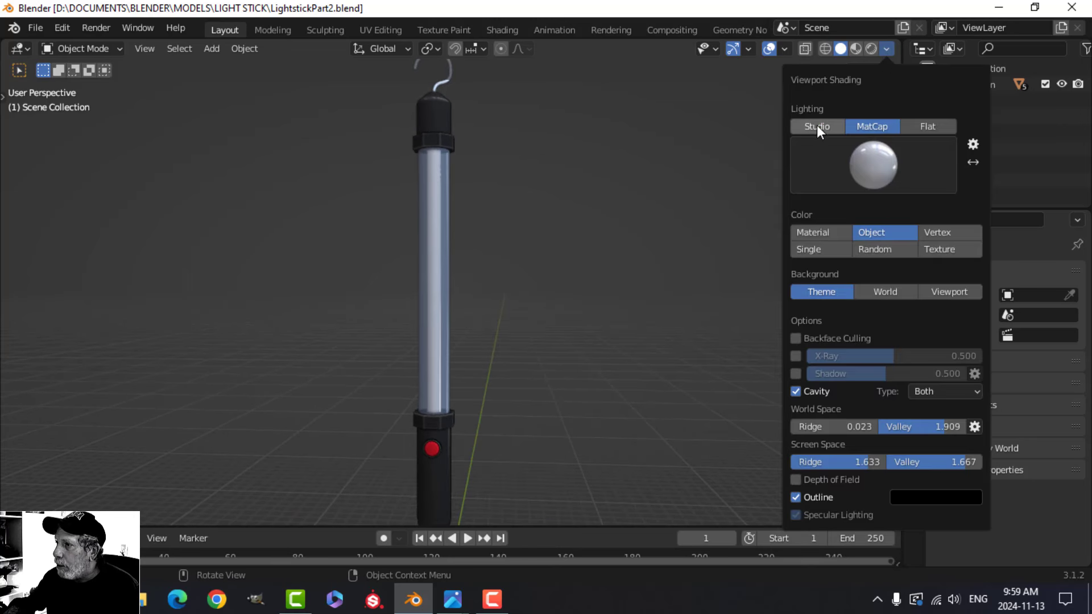
{"action": "left_click", "coordinate": [817, 126]}
{"action": "left_click", "coordinate": [886, 50]}
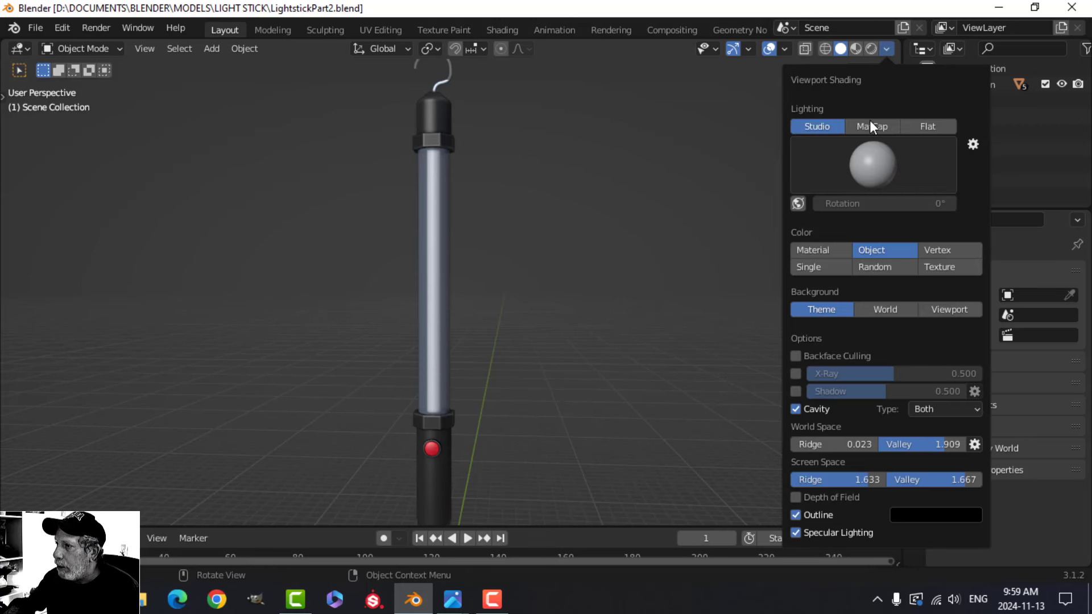
{"action": "left_click", "coordinate": [822, 251]}
Add a new material named Body to the light stick's handle, cap and cord object.
{"action": "middle_click_drag", "start_coordinate": [614, 255], "coordinate": [477, 350]}
{"action": "left_click", "coordinate": [477, 349]}
{"action": "middle_click_drag", "start_coordinate": [582, 316], "coordinate": [438, 168]}
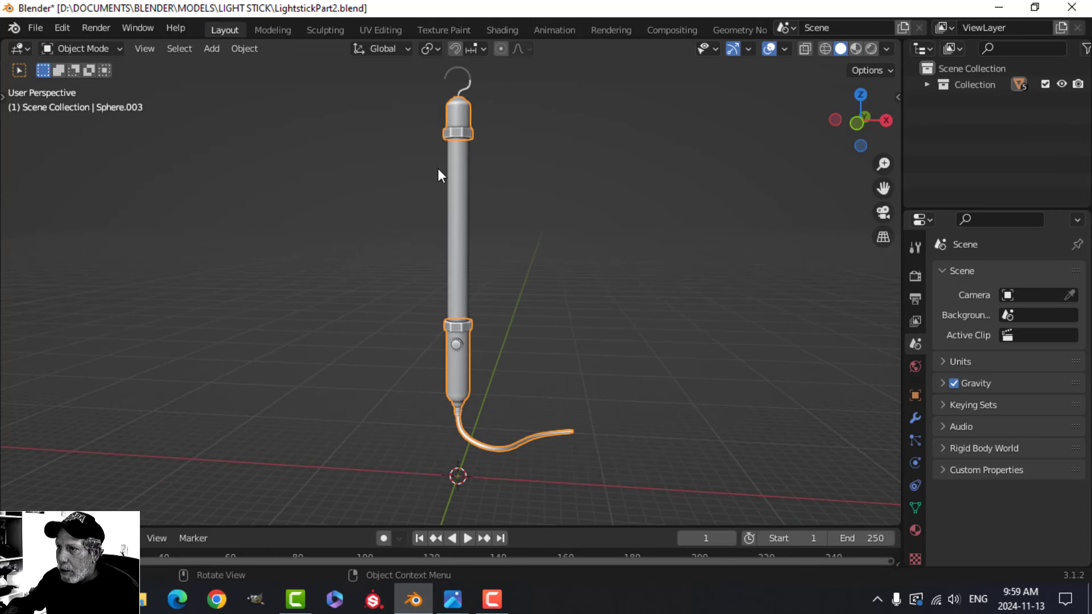
{"action": "left_click", "coordinate": [916, 530]}
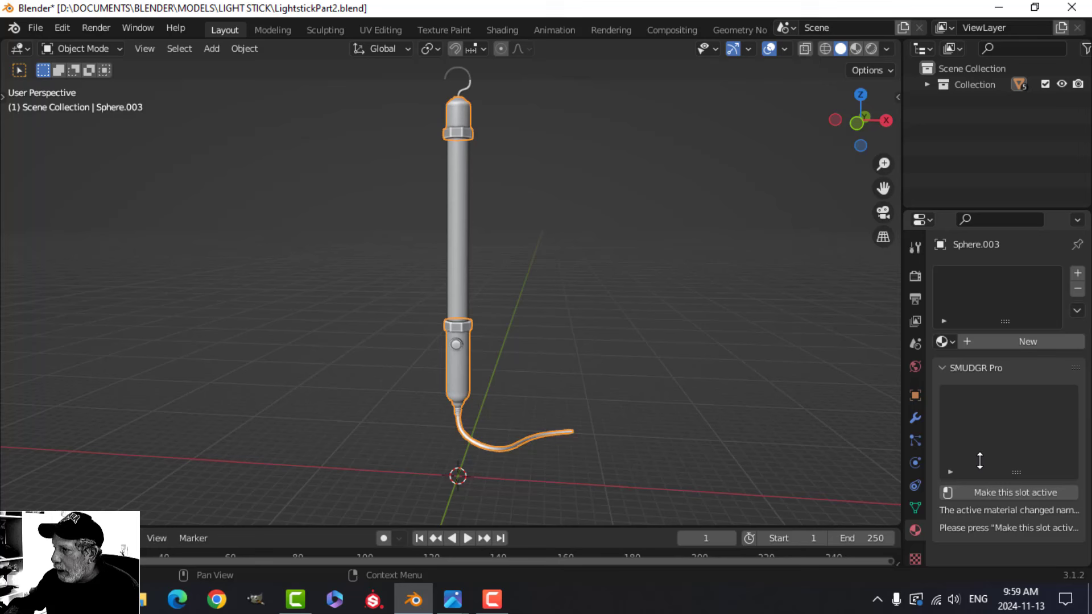
{"action": "left_click", "coordinate": [1005, 345]}
{"action": "double_click", "coordinate": [978, 277]}
{"action": "type", "text": "Body"}
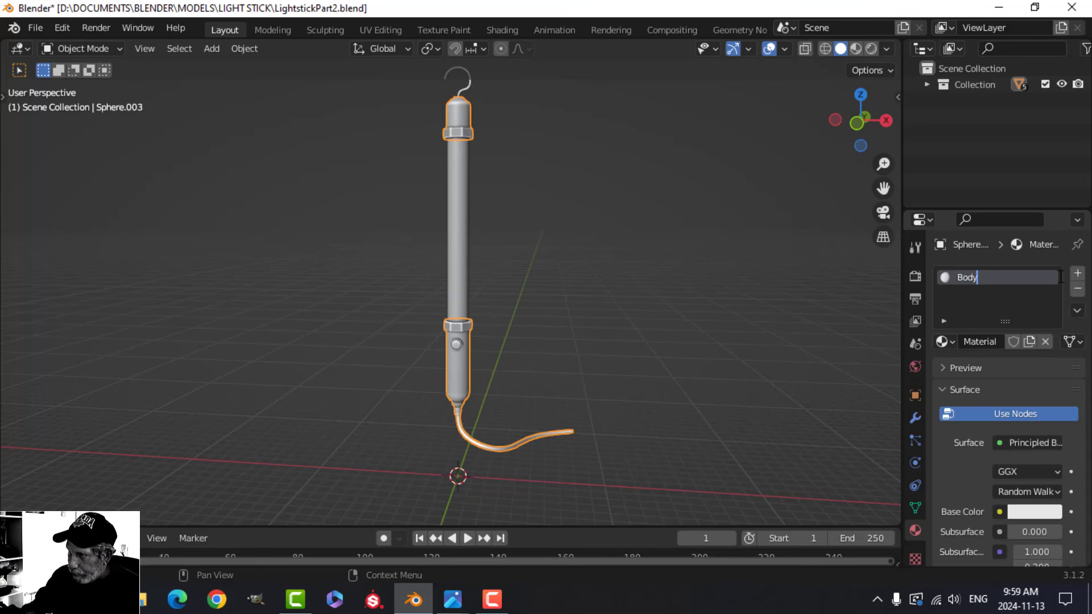
{"action": "key", "text": "Return"}
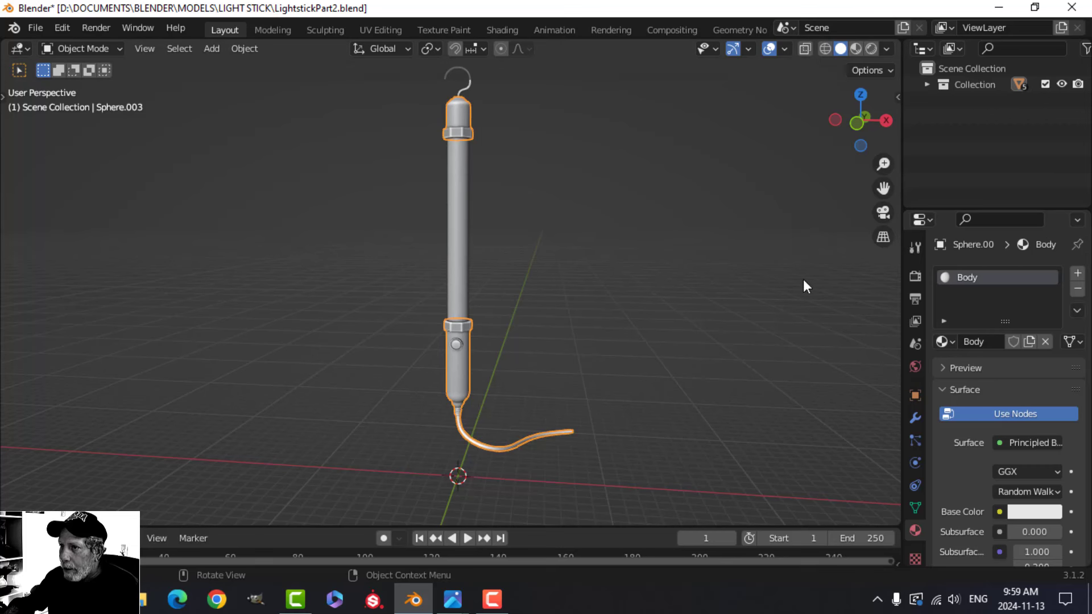
Display the model in material preview and darken the Body material's base colour to near-black.
{"action": "middle_click_drag", "start_coordinate": [514, 142], "coordinate": [517, 158], "text": "shift"}
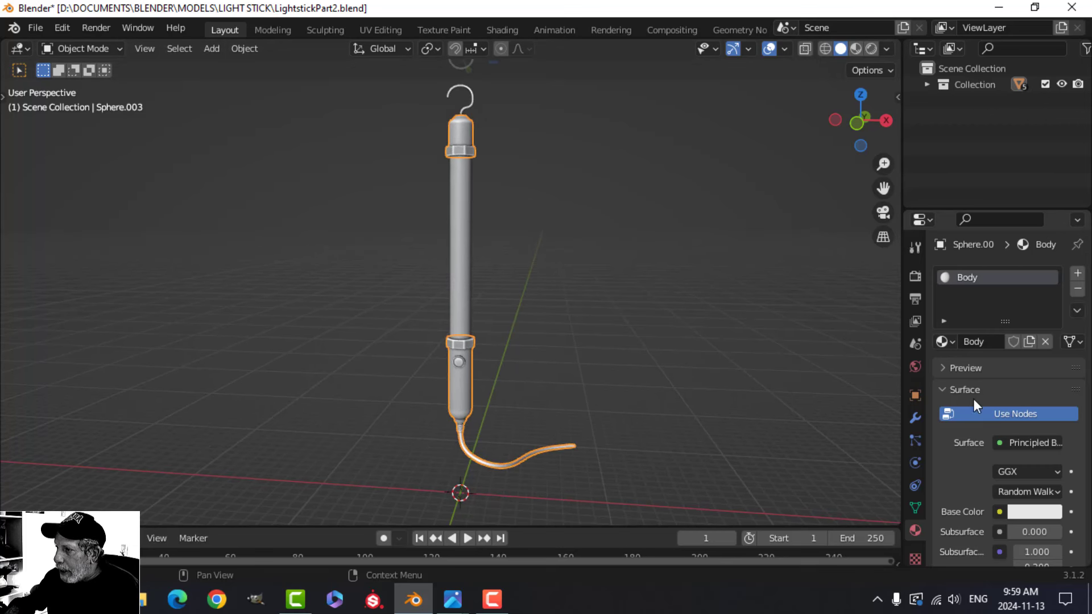
{"action": "left_click", "coordinate": [854, 49]}
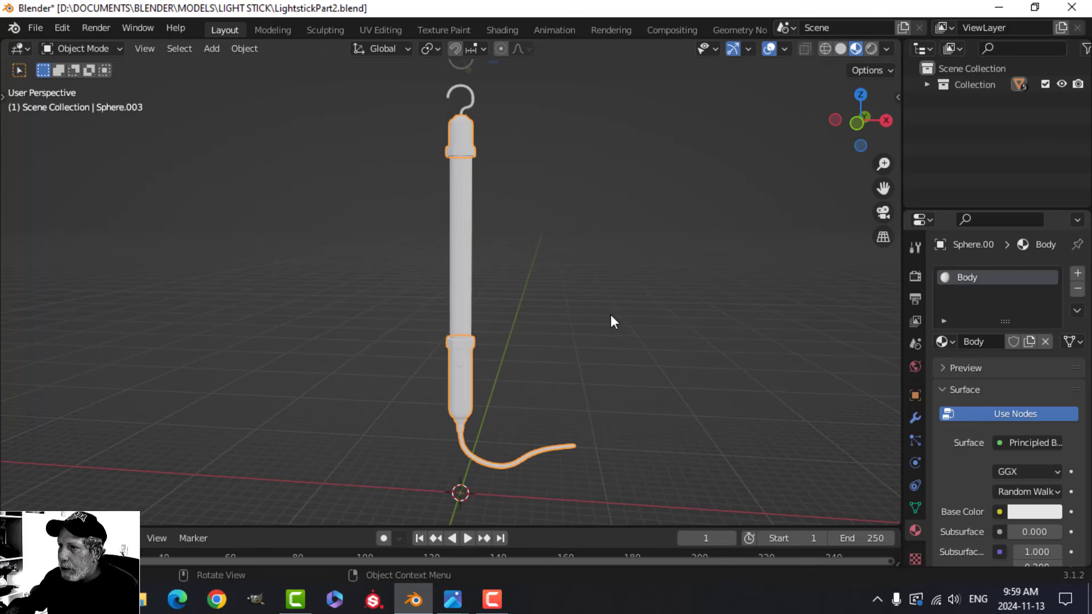
{"action": "scroll", "coordinate": [610, 315], "scroll_direction": "down", "scroll_amount": 1}
{"action": "left_click", "coordinate": [1043, 513]}
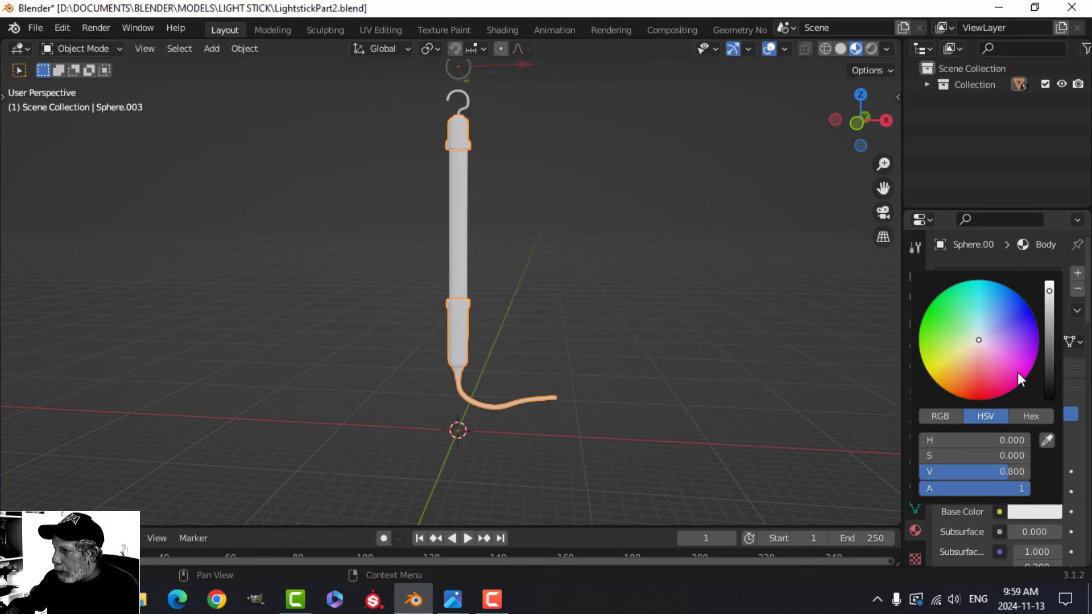
{"action": "left_click_drag", "start_coordinate": [1050, 336], "coordinate": [1050, 374]}
{"action": "key", "text": "alt+a"}
Change the material preview's environment lighting to the dark studio HDRI with small light highlights.
{"action": "scroll", "coordinate": [559, 343], "scroll_direction": "up", "scroll_amount": 3}
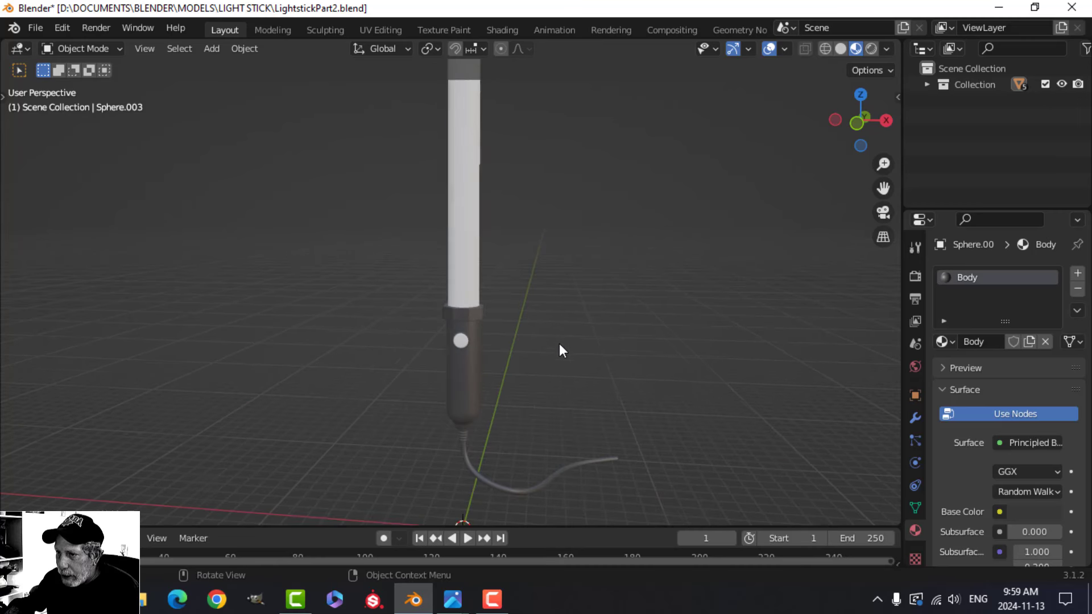
{"action": "mouse_move", "coordinate": [592, 379]}
{"action": "middle_mouse_down", "text": "shift"}
{"action": "mouse_move", "coordinate": [593, 349]}
{"action": "mouse_move", "coordinate": [594, 360]}
{"action": "middle_mouse_up", "text": "shift"}
{"action": "left_click", "coordinate": [887, 49]}
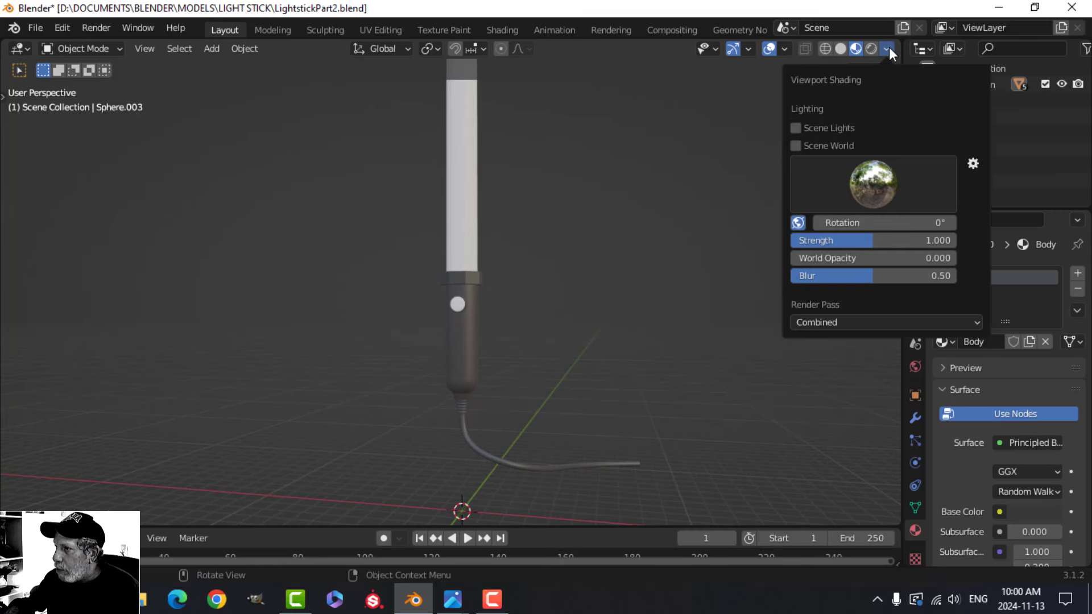
{"action": "left_click", "coordinate": [865, 184]}
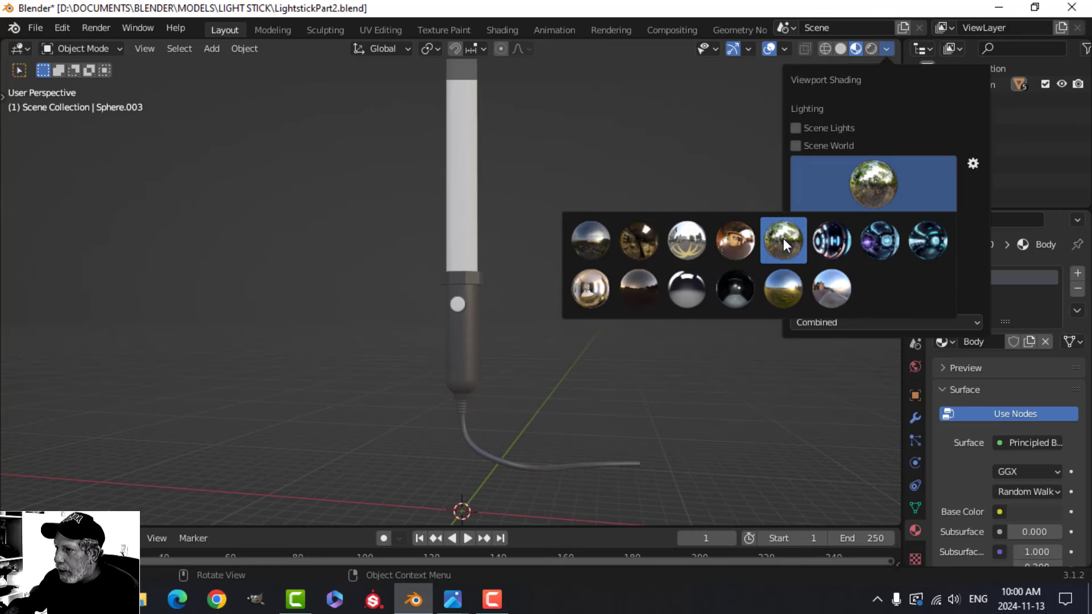
{"action": "left_click", "coordinate": [729, 288]}
Set the Body material's roughness to 0.3.
{"action": "mouse_move", "coordinate": [610, 333]}
{"action": "middle_mouse_down"}
{"action": "mouse_move", "coordinate": [581, 321]}
{"action": "mouse_move", "coordinate": [598, 313]}
{"action": "middle_mouse_up"}
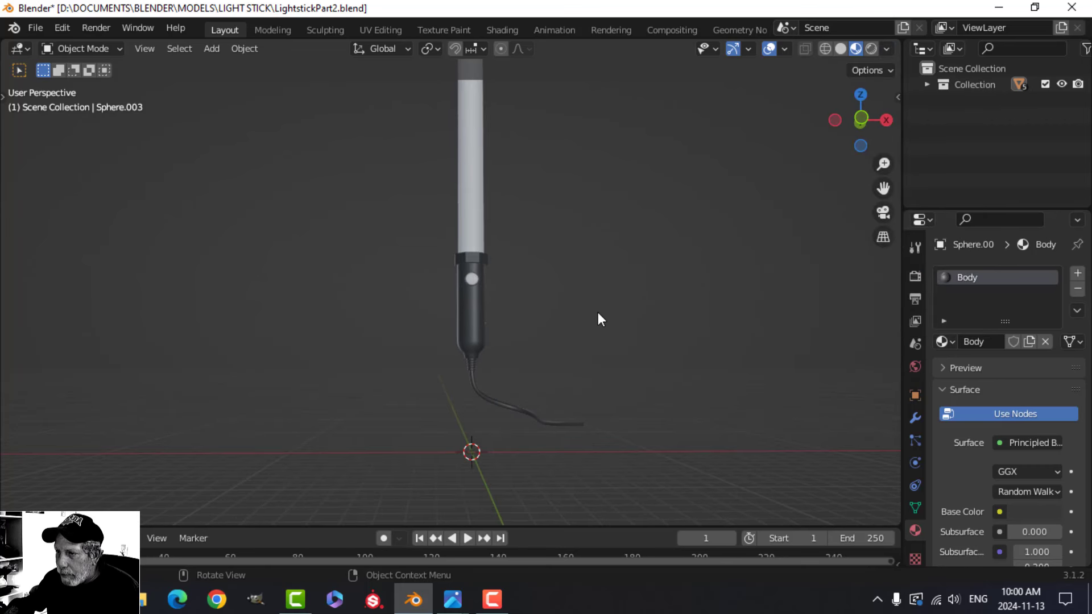
{"action": "scroll", "coordinate": [600, 301], "scroll_direction": "up", "scroll_amount": 3}
{"action": "scroll", "coordinate": [995, 463], "scroll_direction": "down", "scroll_amount": 10}
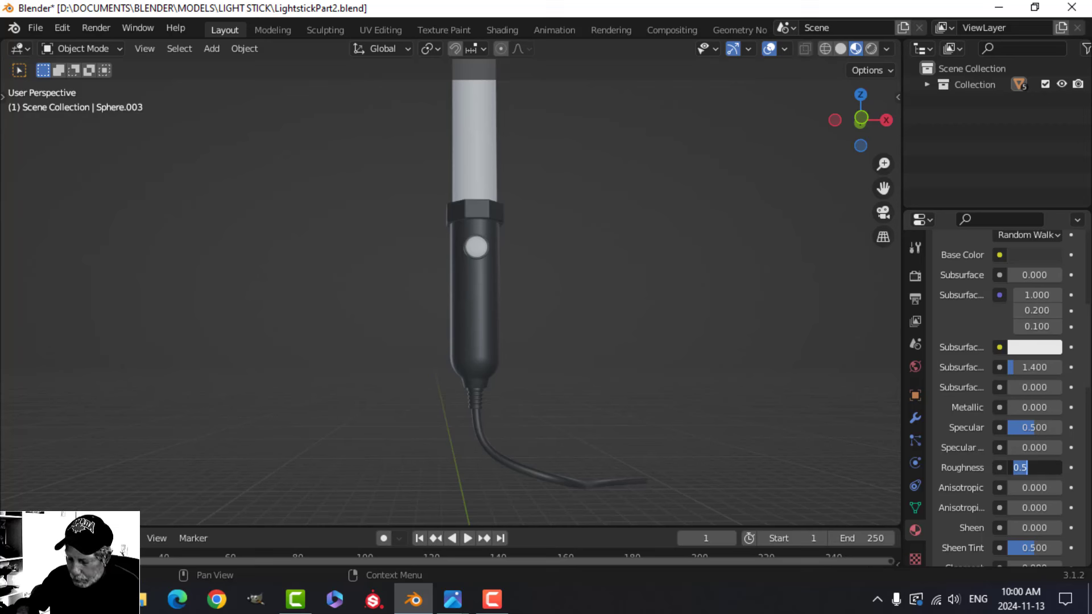
{"action": "type", "text": "0.3"}
{"action": "key", "text": "Return"}
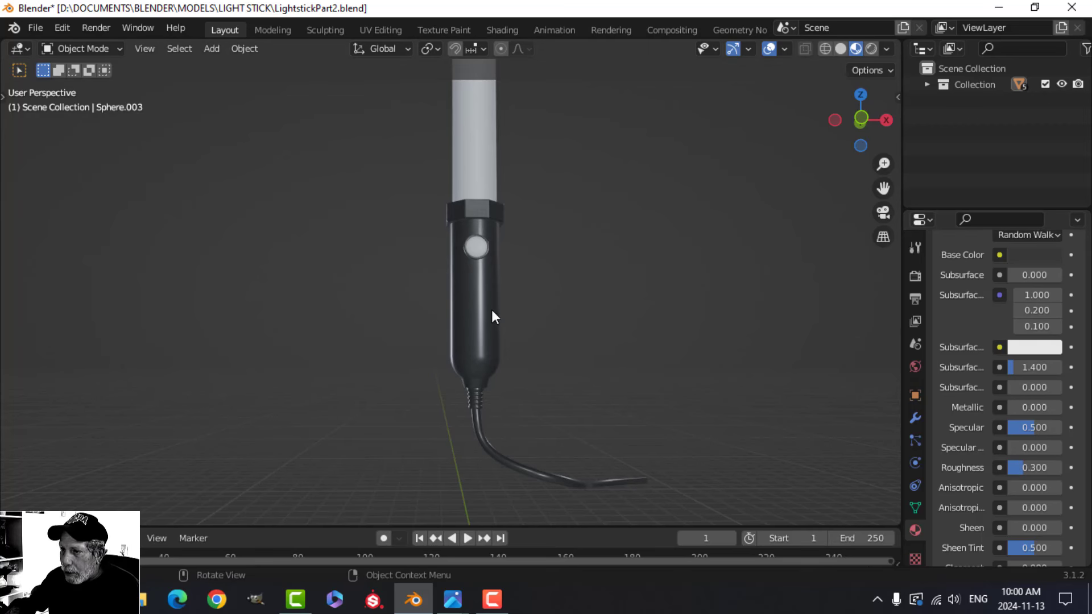
Add a new material named Metal to the hook on top of the light stick.
{"action": "middle_click_drag", "start_coordinate": [453, 267], "coordinate": [510, 305]}
{"action": "scroll", "coordinate": [512, 301], "scroll_direction": "down", "scroll_amount": 4}
{"action": "middle_click_drag", "start_coordinate": [525, 190], "coordinate": [513, 335], "text": "shift"}
{"action": "scroll", "coordinate": [534, 301], "scroll_direction": "up", "scroll_amount": 4}
{"action": "scroll", "coordinate": [512, 313], "scroll_direction": "up", "scroll_amount": 2}
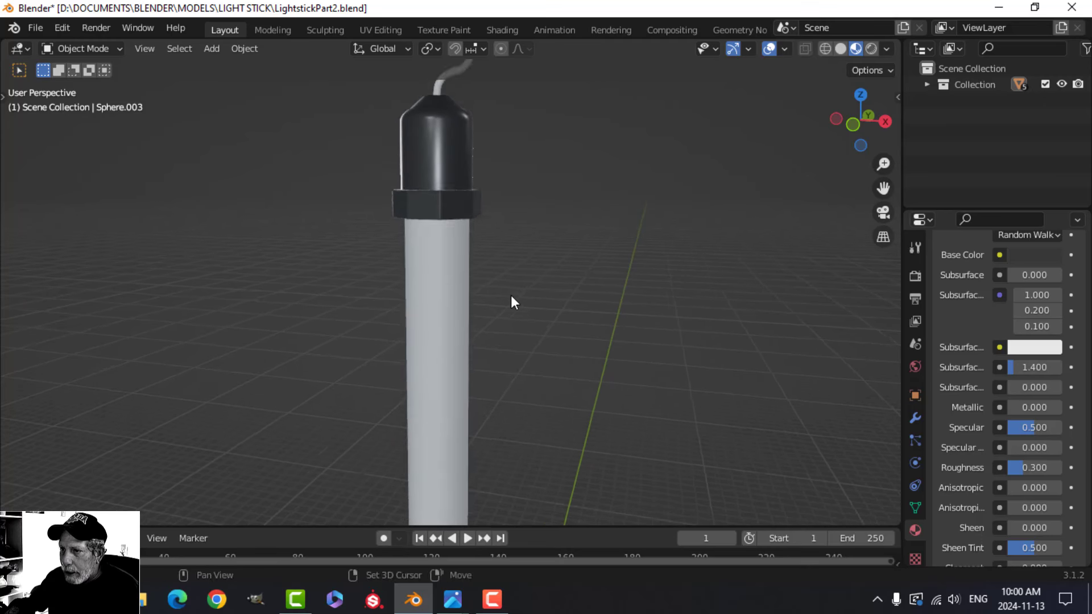
{"action": "middle_click_drag", "start_coordinate": [510, 295], "coordinate": [503, 378], "text": "shift"}
{"action": "middle_click_drag", "start_coordinate": [411, 273], "coordinate": [492, 295]}
{"action": "left_click", "coordinate": [472, 189]}
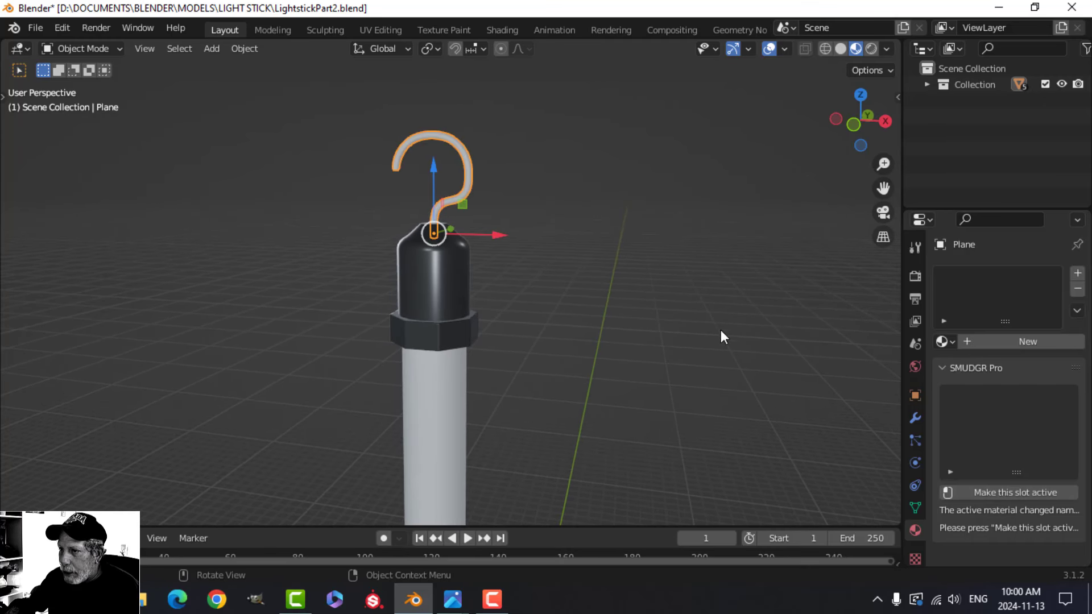
{"action": "left_click", "coordinate": [985, 341]}
{"action": "double_click", "coordinate": [989, 277]}
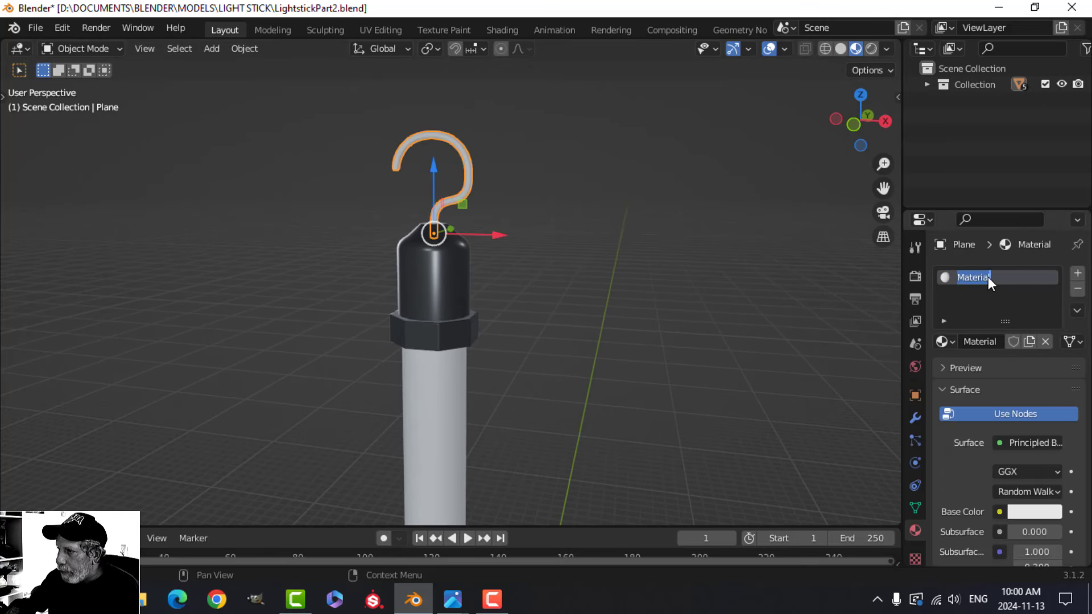
{"action": "type", "text": "Metal"}
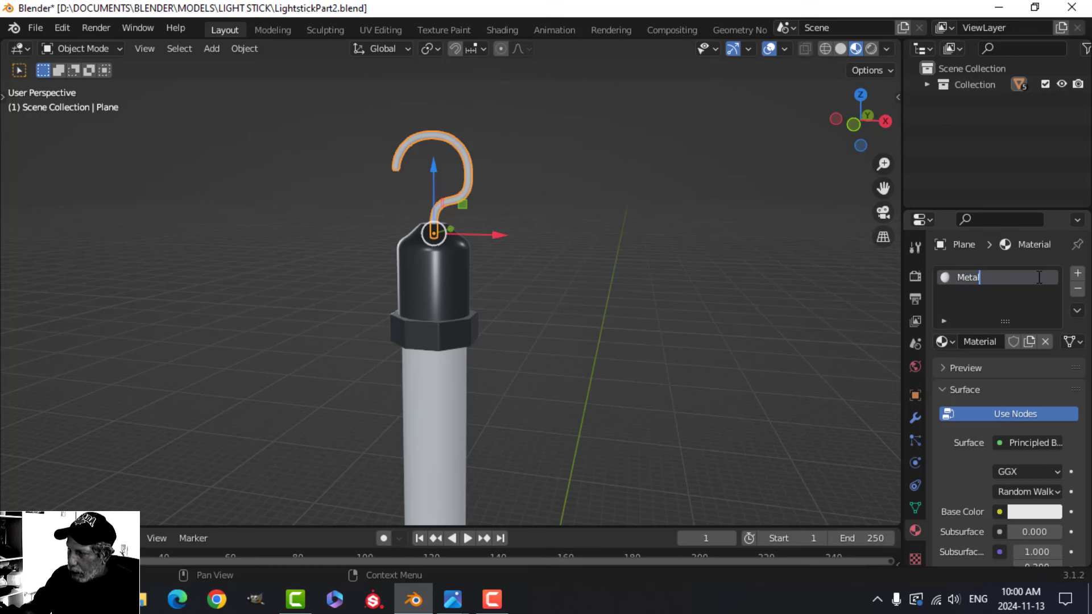
{"action": "key", "text": "Return"}
Give the hook's Metal material a pale lavender-blue base colour and set Metallic to 1.0.
{"action": "scroll", "coordinate": [1005, 446], "scroll_direction": "down", "scroll_amount": 3}
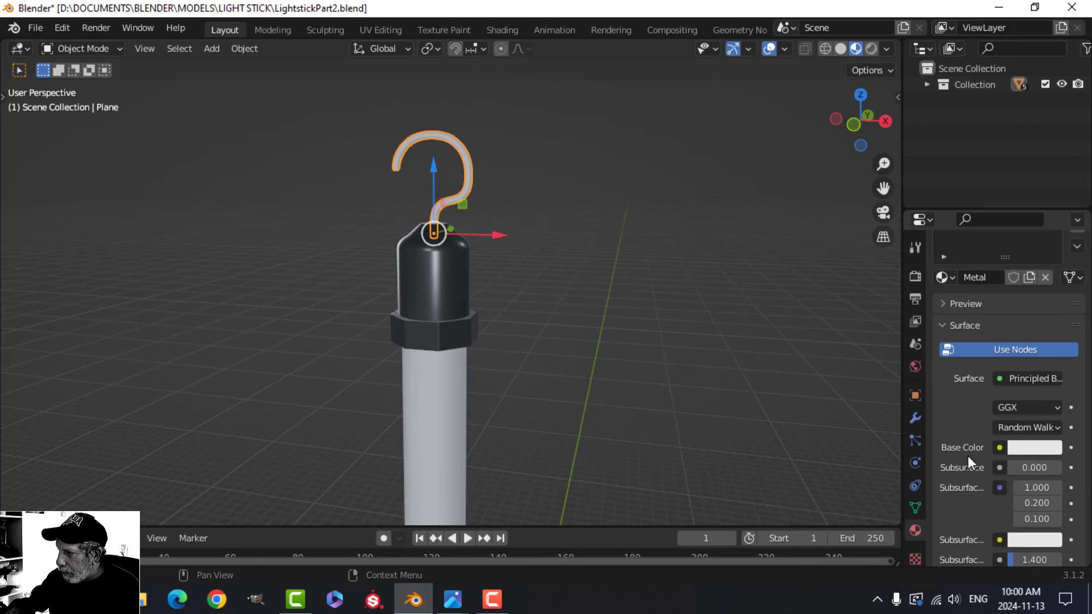
{"action": "left_click", "coordinate": [1029, 449]}
{"action": "left_click", "coordinate": [980, 274]}
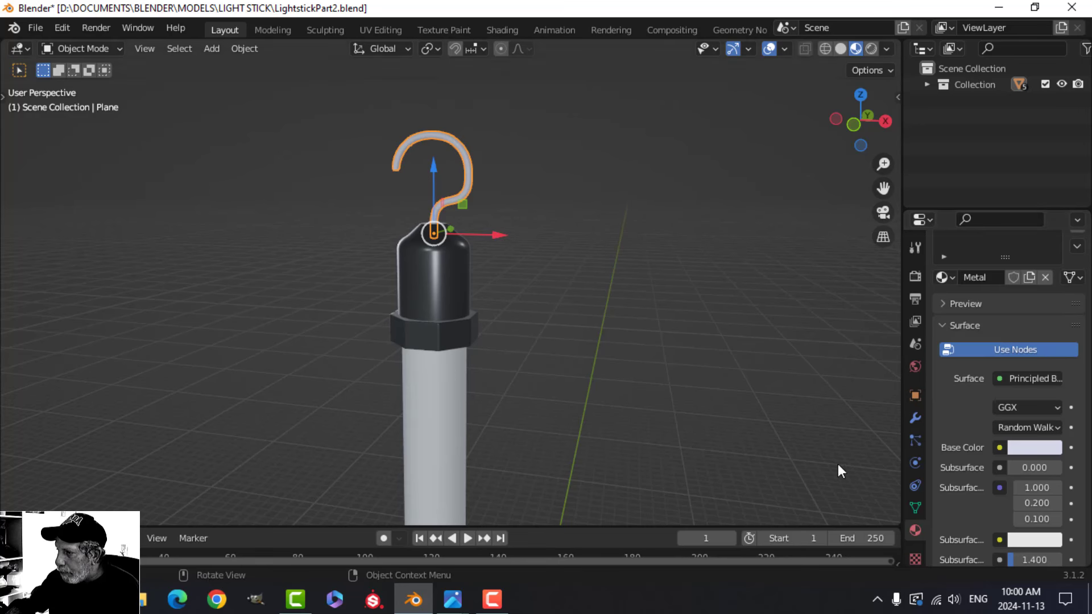
{"action": "scroll", "coordinate": [994, 463], "scroll_direction": "down", "scroll_amount": 6}
{"action": "left_click_drag", "start_coordinate": [1013, 472], "coordinate": [1063, 471]}
Set the Metal material's roughness to 0.4 and deselect the hook.
{"action": "scroll", "coordinate": [1004, 494], "scroll_direction": "down", "scroll_amount": 2}
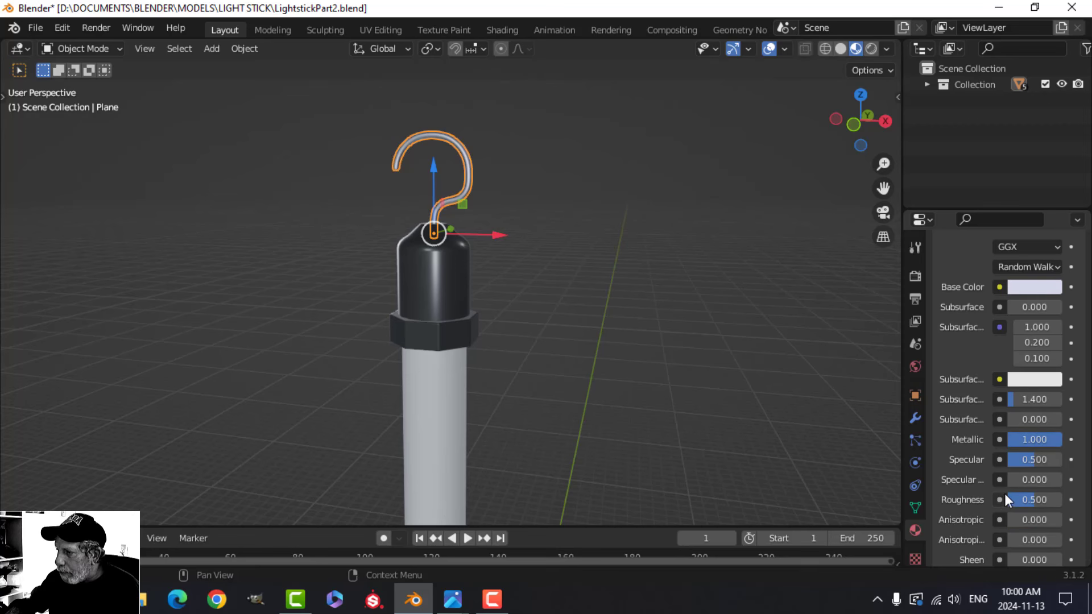
{"action": "double_click", "coordinate": [1035, 501]}
{"action": "key", "text": "BackSpace"}
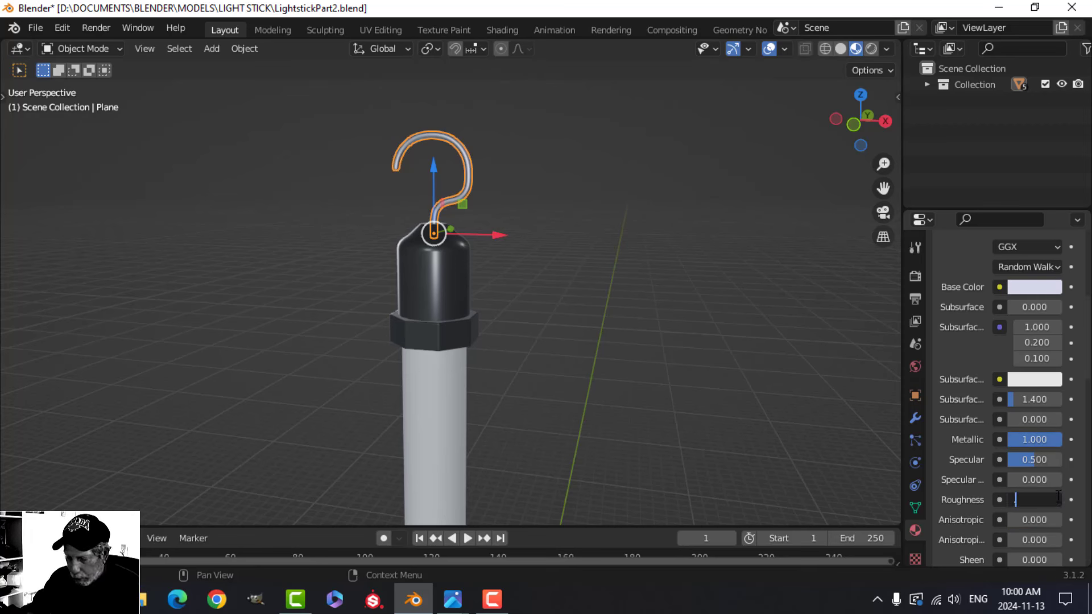
{"action": "type", "text": "0.4"}
{"action": "key", "text": "Return"}
{"action": "left_click", "coordinate": [524, 406]}
Add a new material named Button to the round button on the handle.
{"action": "scroll", "coordinate": [495, 307], "scroll_direction": "up", "scroll_amount": 4}
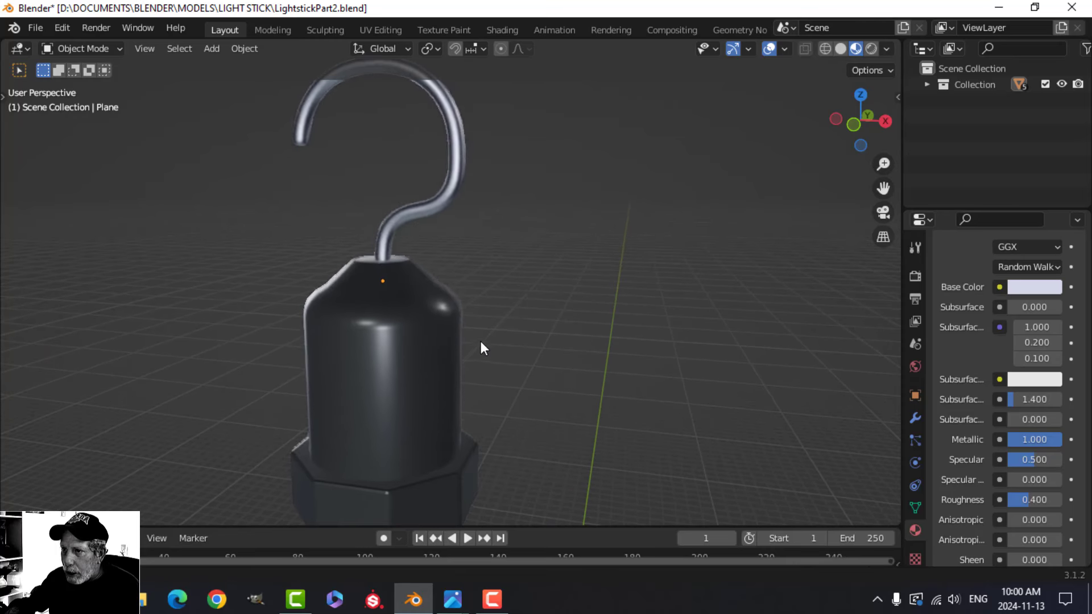
{"action": "scroll", "coordinate": [481, 347], "scroll_direction": "down", "scroll_amount": 6}
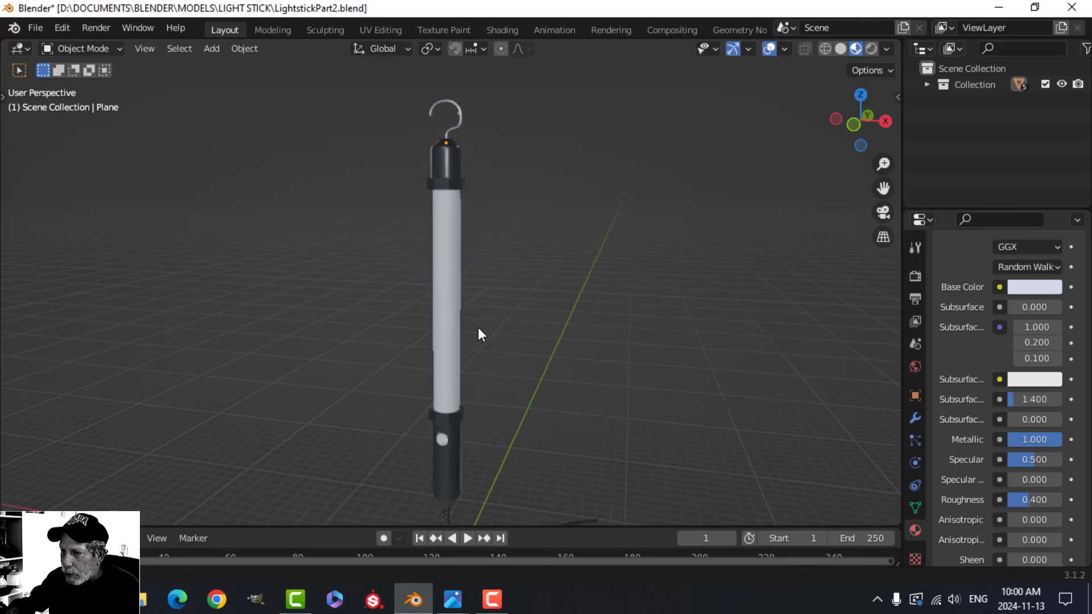
{"action": "middle_click_drag", "start_coordinate": [478, 335], "coordinate": [445, 391]}
{"action": "scroll", "coordinate": [467, 375], "scroll_direction": "up", "scroll_amount": 3}
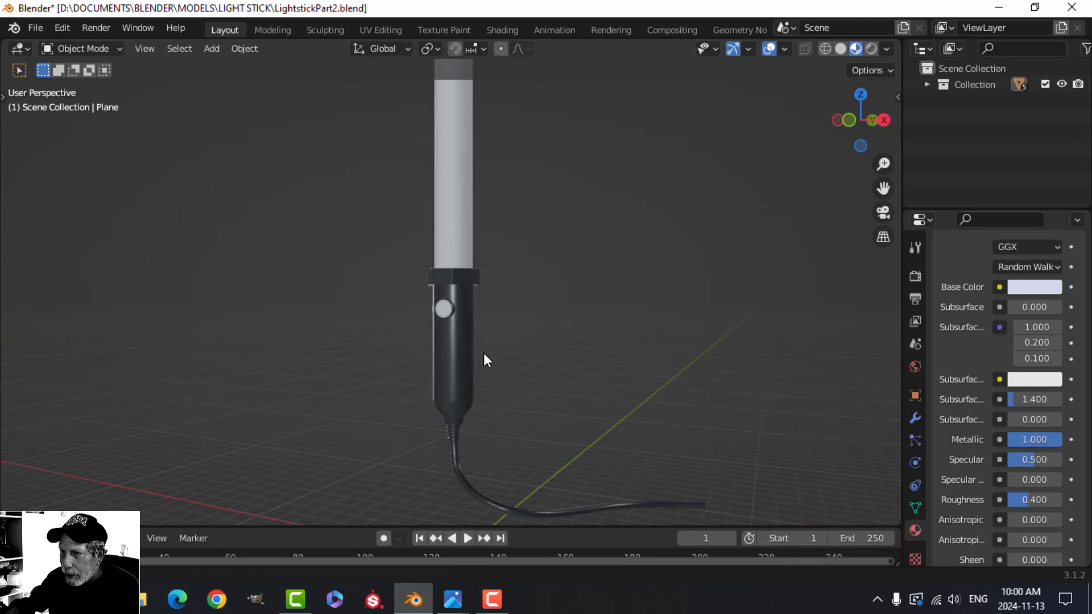
{"action": "middle_click_drag", "start_coordinate": [485, 360], "coordinate": [462, 350]}
{"action": "scroll", "coordinate": [462, 356], "scroll_direction": "up", "scroll_amount": 4}
{"action": "left_click", "coordinate": [462, 350]}
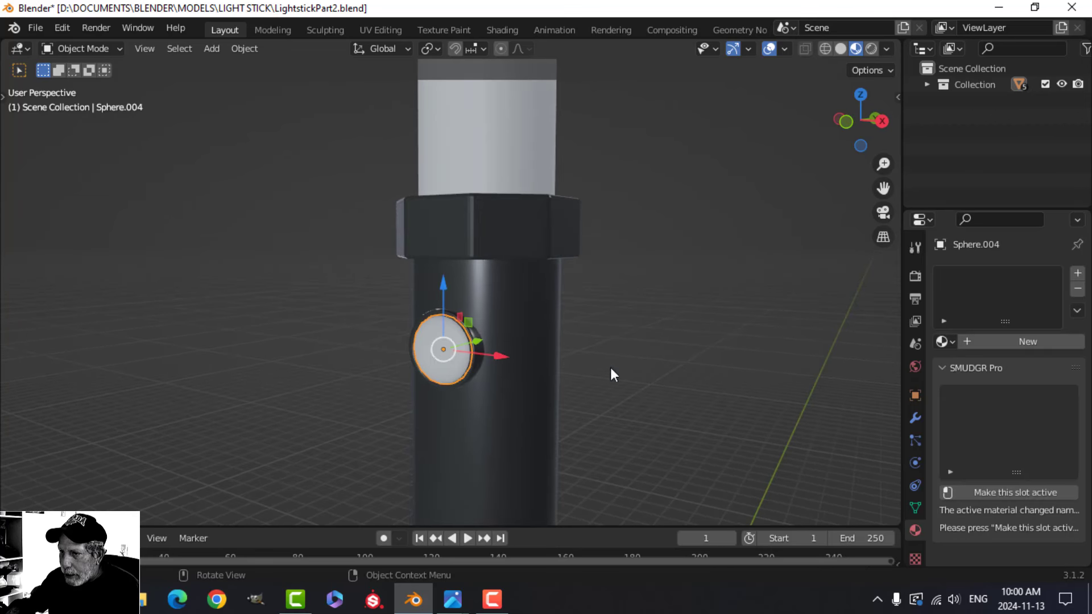
{"action": "left_click", "coordinate": [1006, 342]}
{"action": "double_click", "coordinate": [990, 278]}
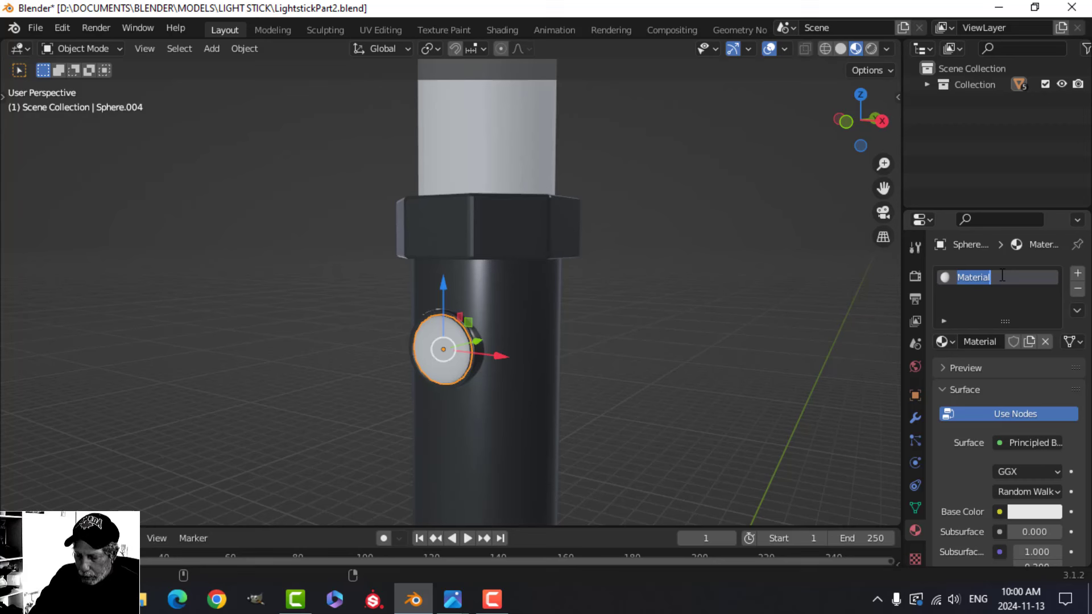
{"action": "type", "text": "Button"}
{"action": "key", "text": "Return"}
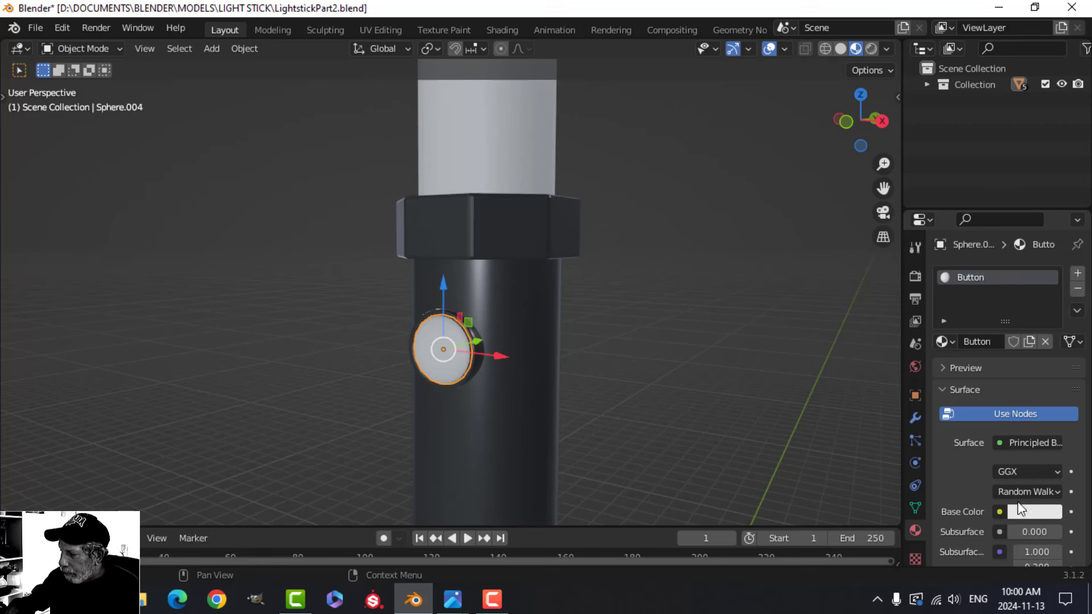
Set the Button material's base colour to light green and its roughness to about 0.355.
{"action": "left_click", "coordinate": [1038, 511]}
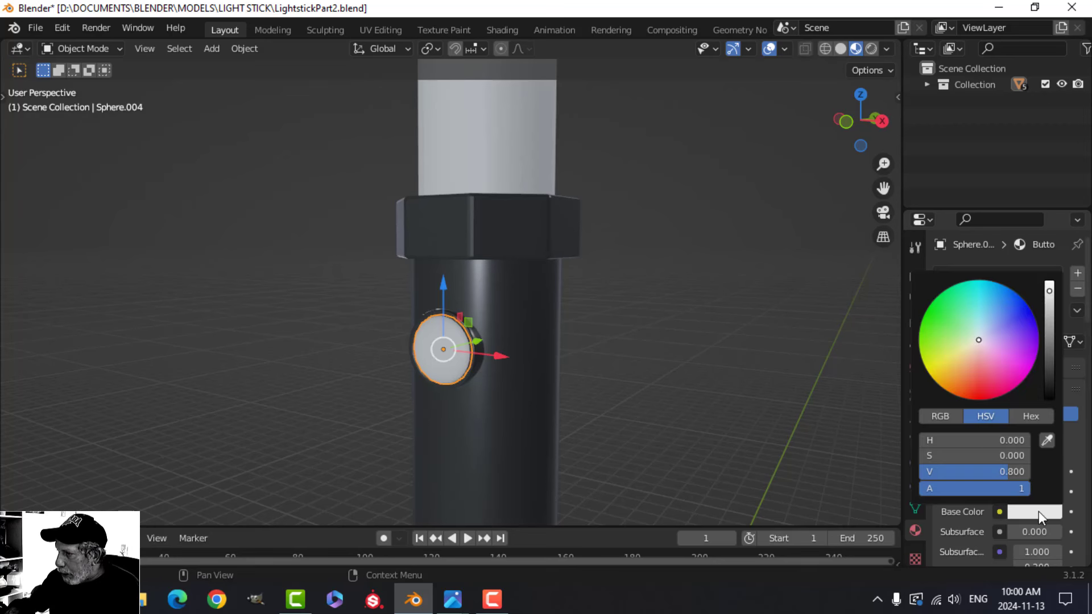
{"action": "left_click", "coordinate": [949, 338]}
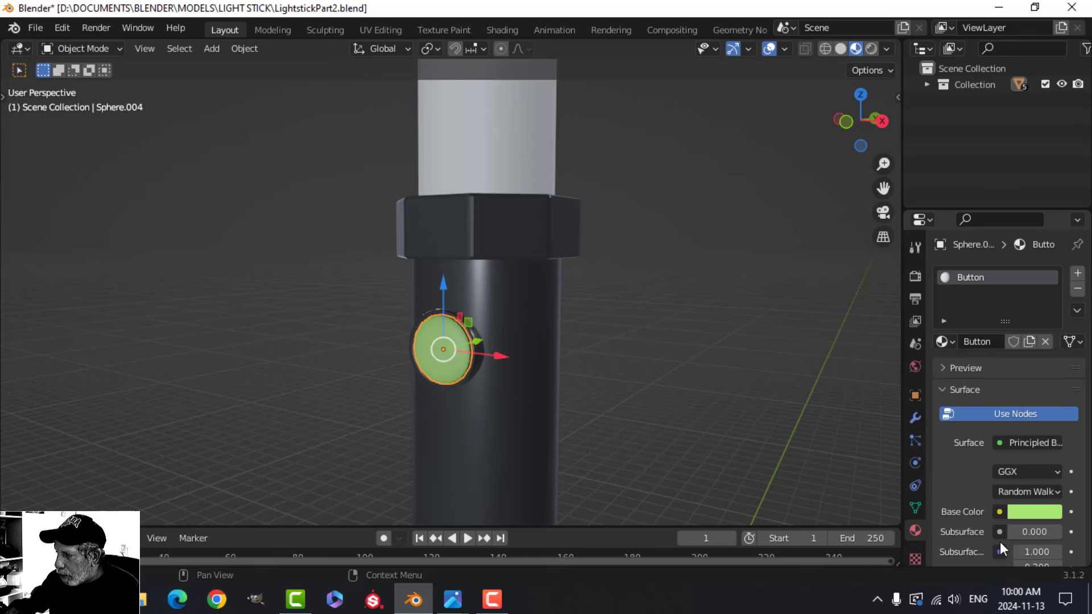
{"action": "scroll", "coordinate": [1012, 535], "scroll_direction": "down", "scroll_amount": 5}
{"action": "scroll", "coordinate": [1032, 550], "scroll_direction": "down", "scroll_amount": 1}
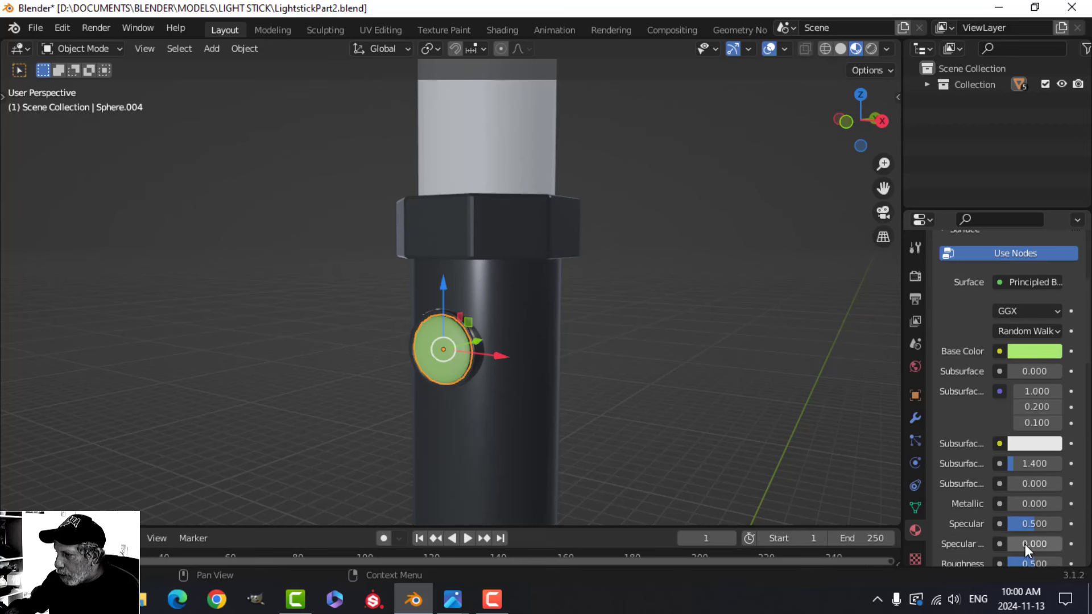
{"action": "scroll", "coordinate": [1026, 549], "scroll_direction": "down", "scroll_amount": 1}
{"action": "left_click_drag", "start_coordinate": [1032, 536], "coordinate": [1023, 537]}
Darken the Button material's green base colour slightly and deselect the button.
{"action": "middle_click_drag", "start_coordinate": [454, 357], "coordinate": [473, 359]}
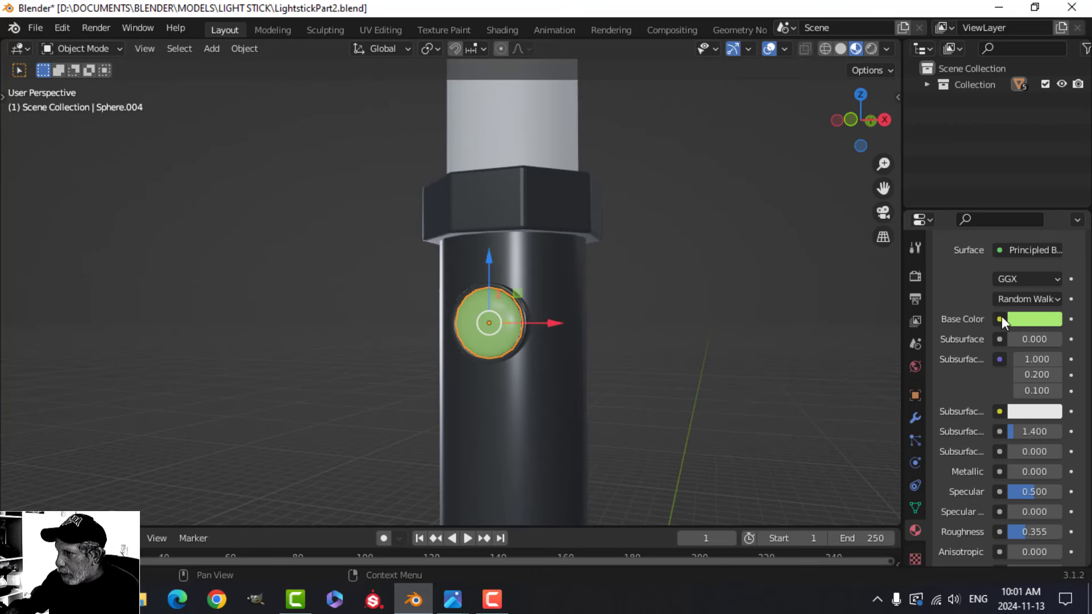
{"action": "left_click", "coordinate": [1033, 317]}
{"action": "left_click_drag", "start_coordinate": [1050, 98], "coordinate": [1050, 117]}
{"action": "left_click", "coordinate": [618, 266]}
Add a new material named Glass to the light stick's outer glass tube.
{"action": "scroll", "coordinate": [598, 273], "scroll_direction": "down", "scroll_amount": 3}
{"action": "middle_click_drag", "start_coordinate": [541, 240], "coordinate": [497, 302], "text": "shift"}
{"action": "scroll", "coordinate": [512, 323], "scroll_direction": "down", "scroll_amount": 3}
{"action": "left_click", "coordinate": [500, 288]}
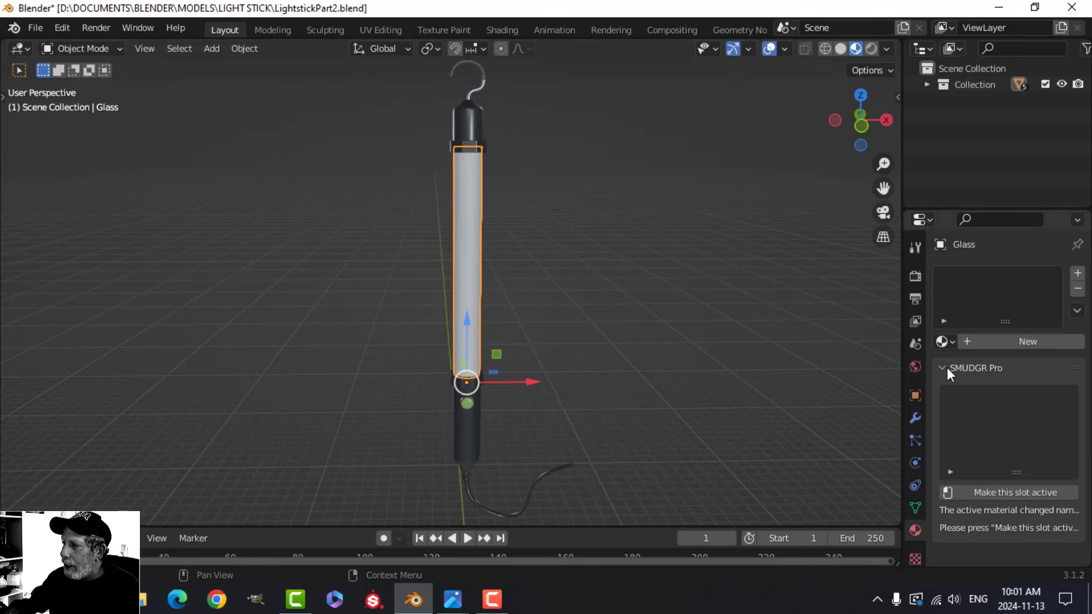
{"action": "left_click", "coordinate": [1002, 341]}
{"action": "double_click", "coordinate": [985, 277]}
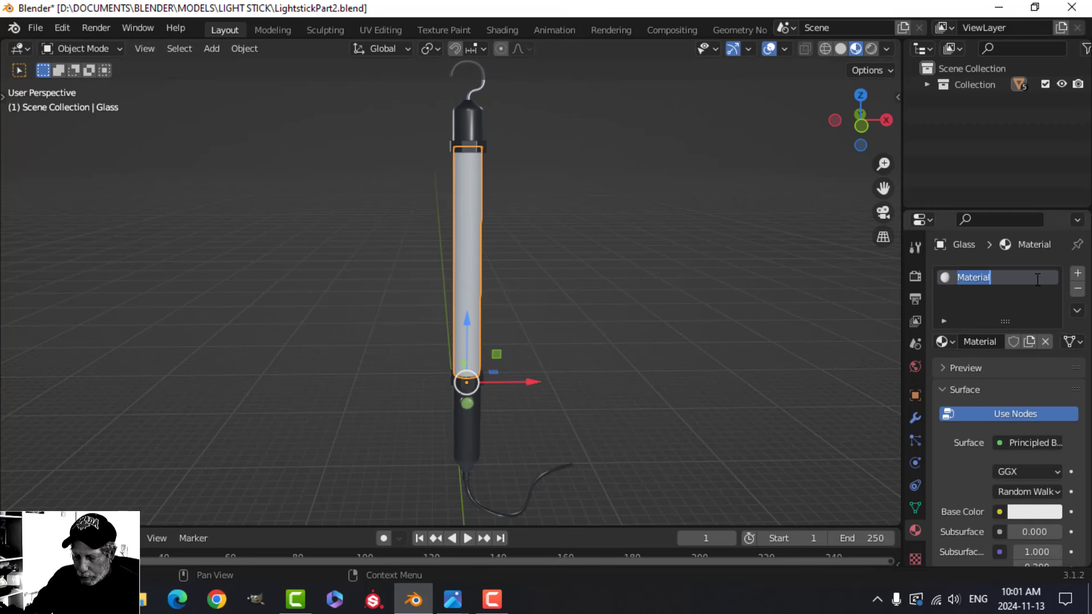
{"action": "type", "text": "Glass"}
{"action": "key", "text": "Return"}
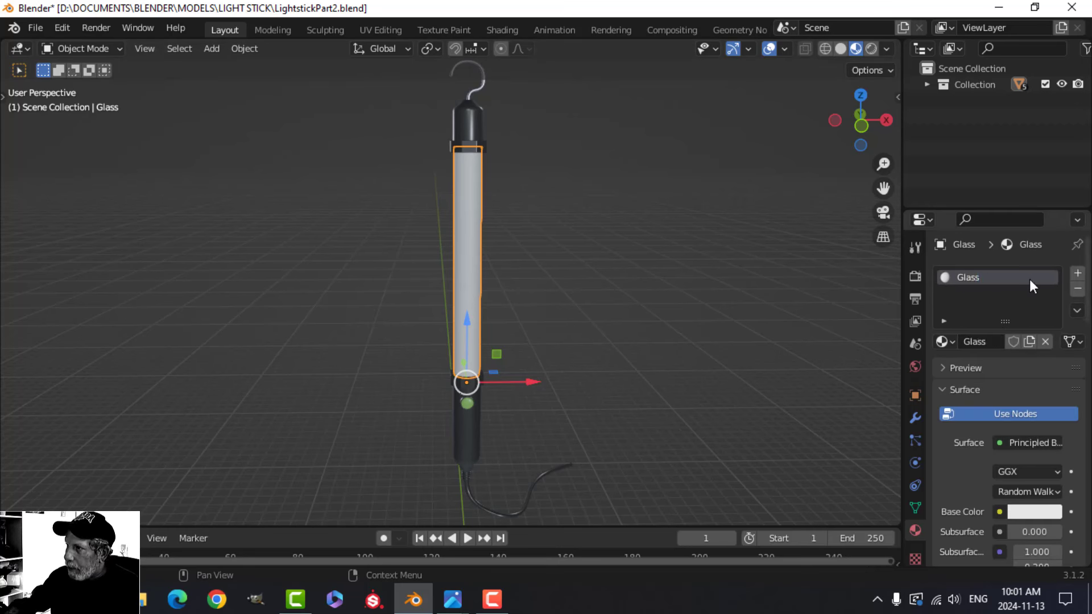
Hide the glass tube and add a new material named Bulb to the inner bulb.
{"action": "left_click", "coordinate": [612, 255]}
{"action": "left_click", "coordinate": [476, 246]}
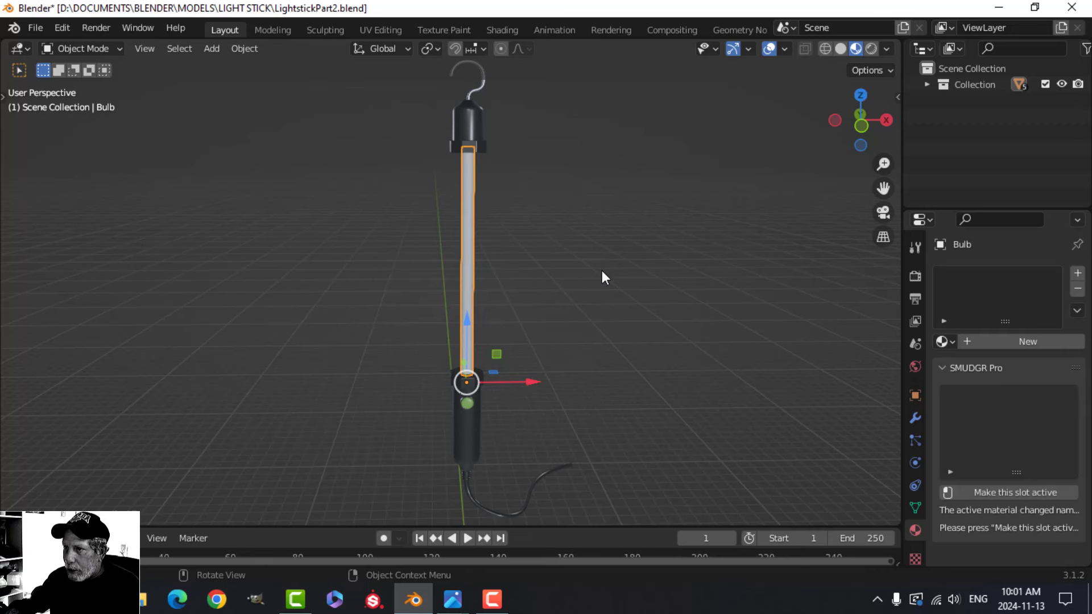
{"action": "left_click", "coordinate": [999, 341]}
{"action": "double_click", "coordinate": [987, 277]}
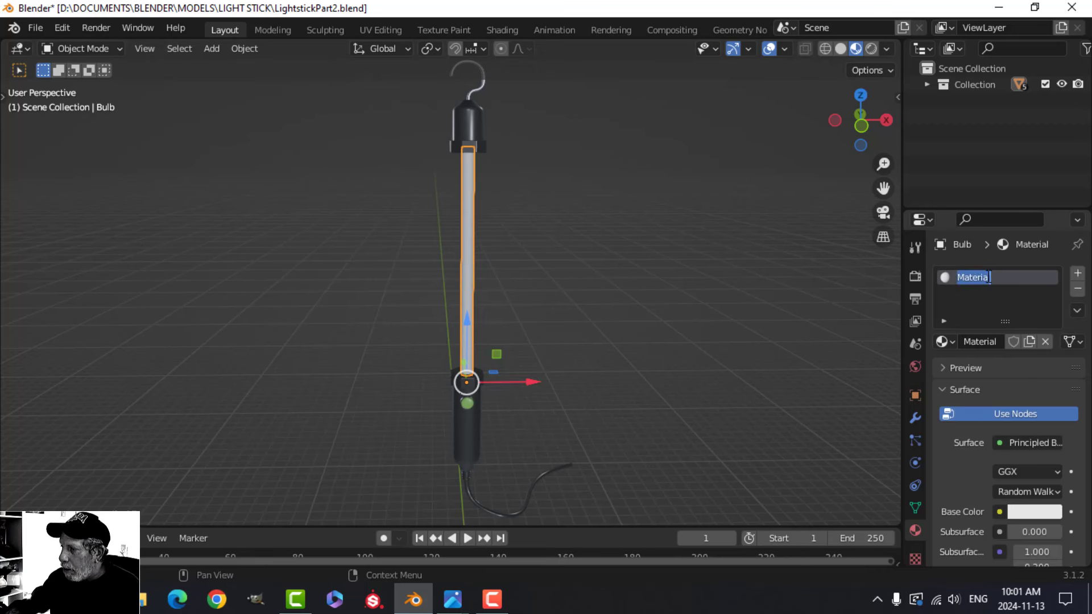
{"action": "type", "text": "Bulb"}
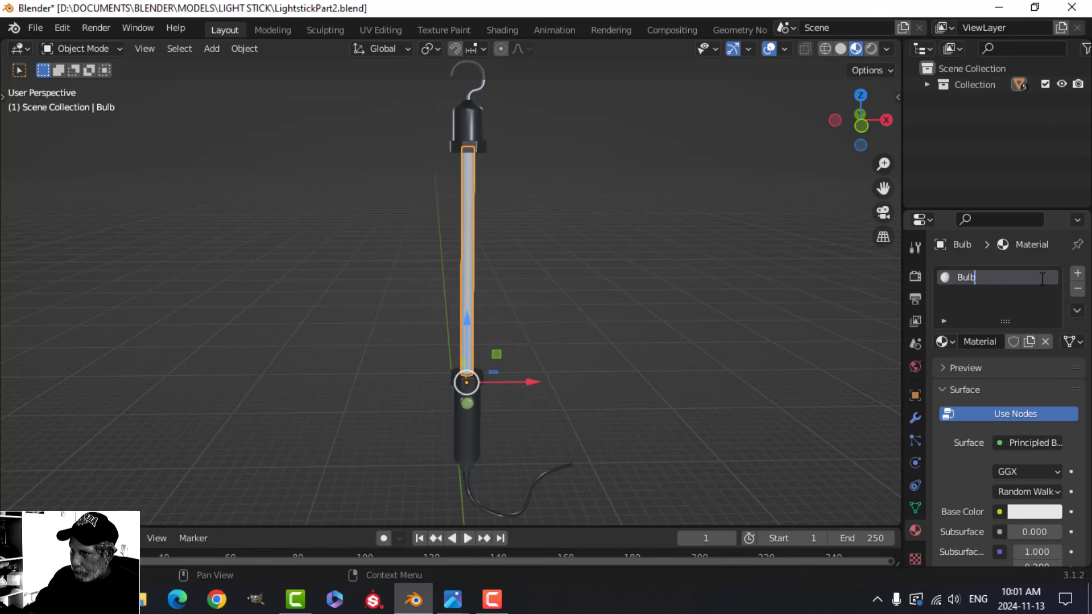
{"action": "key", "text": "Return"}
Switch to the Shading workspace with the bulb's lower end in view and enlarge the shader node editor.
{"action": "middle_click_drag", "start_coordinate": [577, 236], "coordinate": [541, 229]}
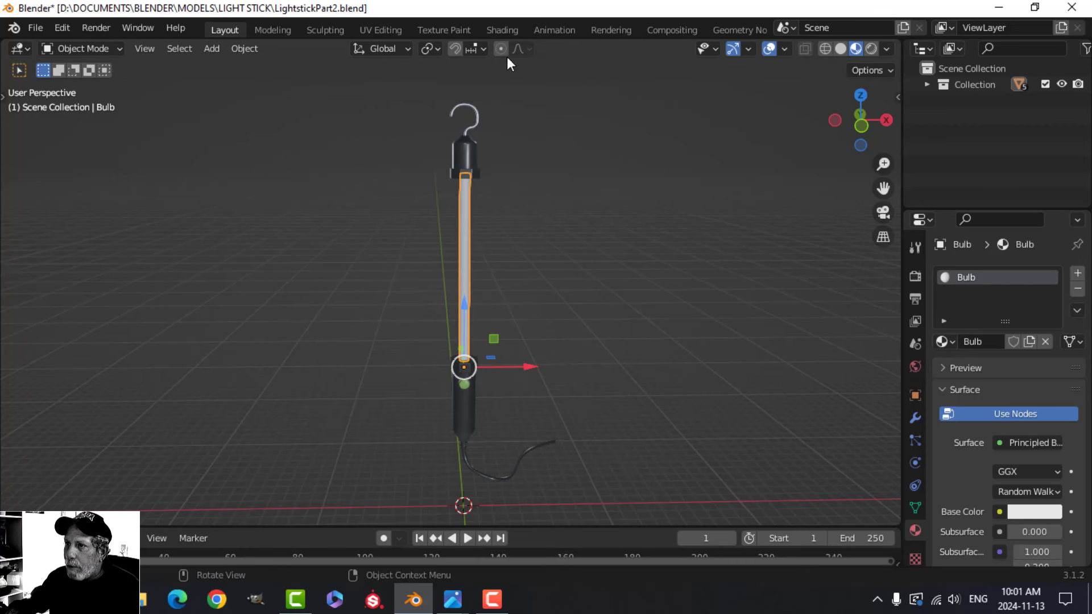
{"action": "left_click", "coordinate": [501, 29]}
{"action": "scroll", "coordinate": [558, 178], "scroll_direction": "down", "scroll_amount": 5}
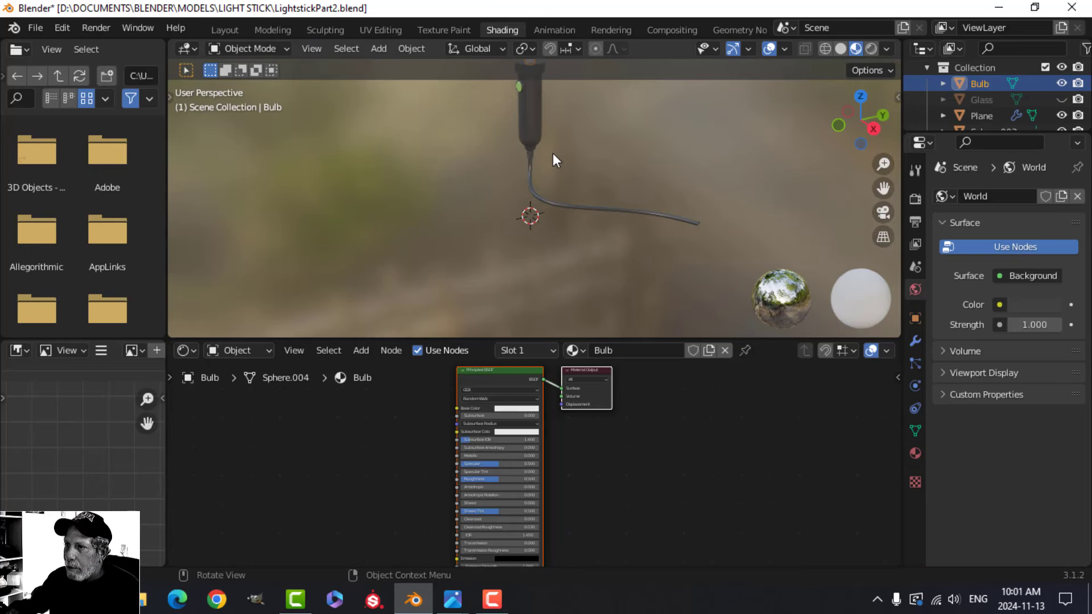
{"action": "middle_click_drag", "start_coordinate": [539, 108], "coordinate": [527, 225], "text": "shift"}
{"action": "middle_click_drag", "start_coordinate": [527, 224], "coordinate": [565, 225]}
{"action": "middle_click_drag", "start_coordinate": [565, 225], "coordinate": [543, 232], "text": "shift"}
{"action": "middle_click_drag", "start_coordinate": [544, 232], "coordinate": [553, 231]}
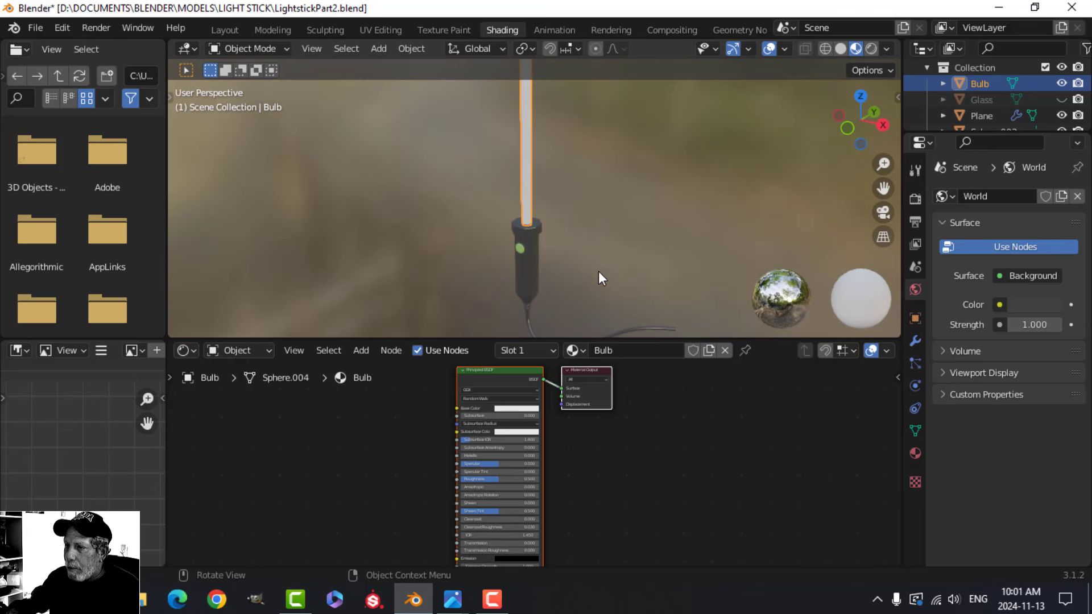
{"action": "middle_click_drag", "start_coordinate": [638, 461], "coordinate": [682, 480]}
{"action": "scroll", "coordinate": [674, 497], "scroll_direction": "up", "scroll_amount": 1}
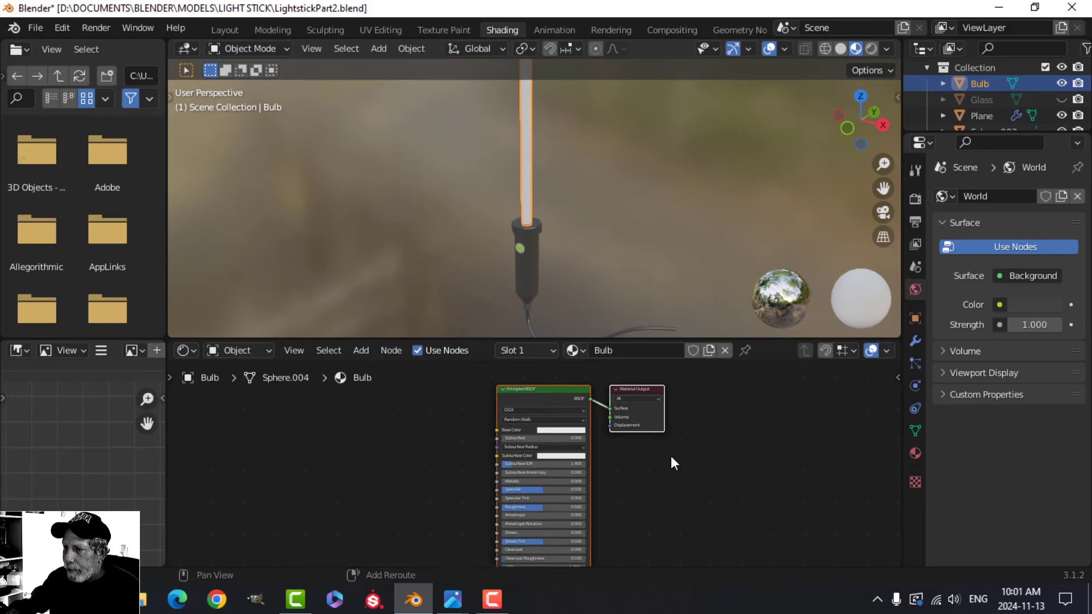
{"action": "left_click_drag", "start_coordinate": [633, 341], "coordinate": [633, 269]}
{"action": "scroll", "coordinate": [665, 330], "scroll_direction": "down", "scroll_amount": 1}
{"action": "middle_click_drag", "start_coordinate": [647, 330], "coordinate": [647, 349]}
{"action": "scroll", "coordinate": [583, 255], "scroll_direction": "up", "scroll_amount": 4}
{"action": "middle_click_drag", "start_coordinate": [578, 248], "coordinate": [574, 183], "text": "shift"}
{"action": "middle_click_drag", "start_coordinate": [688, 410], "coordinate": [704, 383]}
{"action": "middle_click_drag", "start_coordinate": [670, 438], "coordinate": [674, 420]}
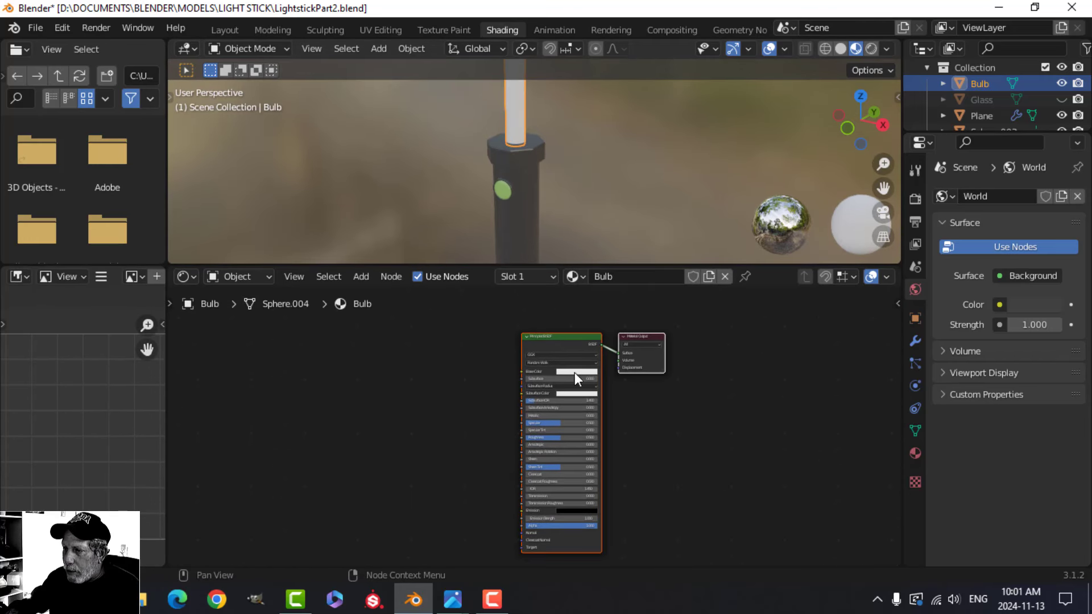
Replace the Bulb material's Principled BSDF with an Emission shader and space it apart from the Material Output node.
{"action": "left_click", "coordinate": [562, 339]}
{"action": "mouse_move", "coordinate": [559, 359]}
{"action": "middle_mouse_down"}
{"action": "mouse_move", "coordinate": [589, 379]}
{"action": "mouse_move", "coordinate": [575, 370]}
{"action": "middle_mouse_up"}
{"action": "scroll", "coordinate": [575, 370], "scroll_direction": "up", "scroll_amount": 1}
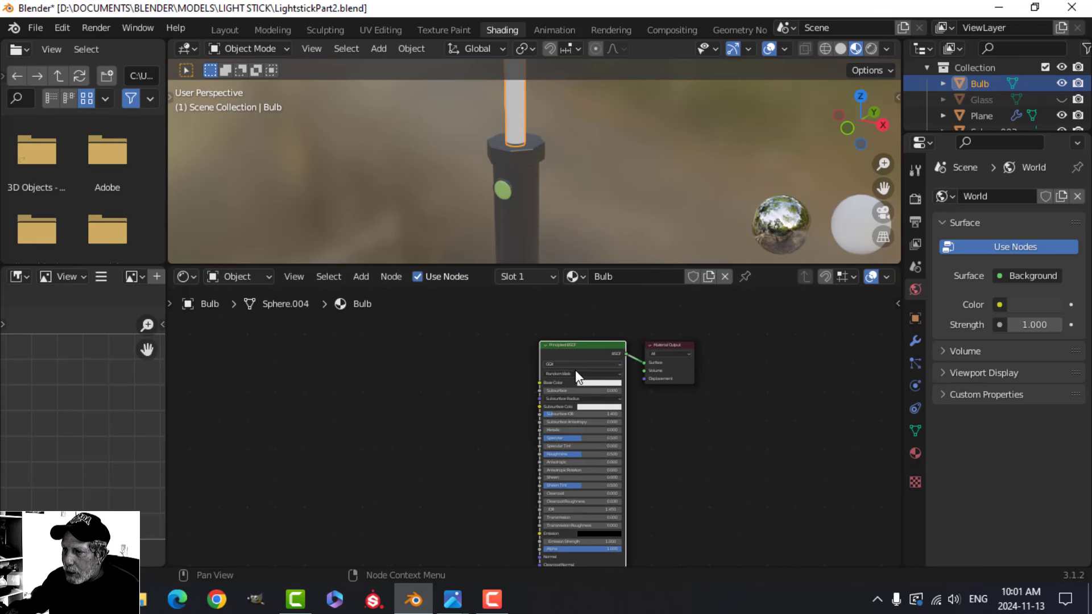
{"action": "key", "text": "shift+s"}
{"action": "mouse_move", "coordinate": [579, 358]}
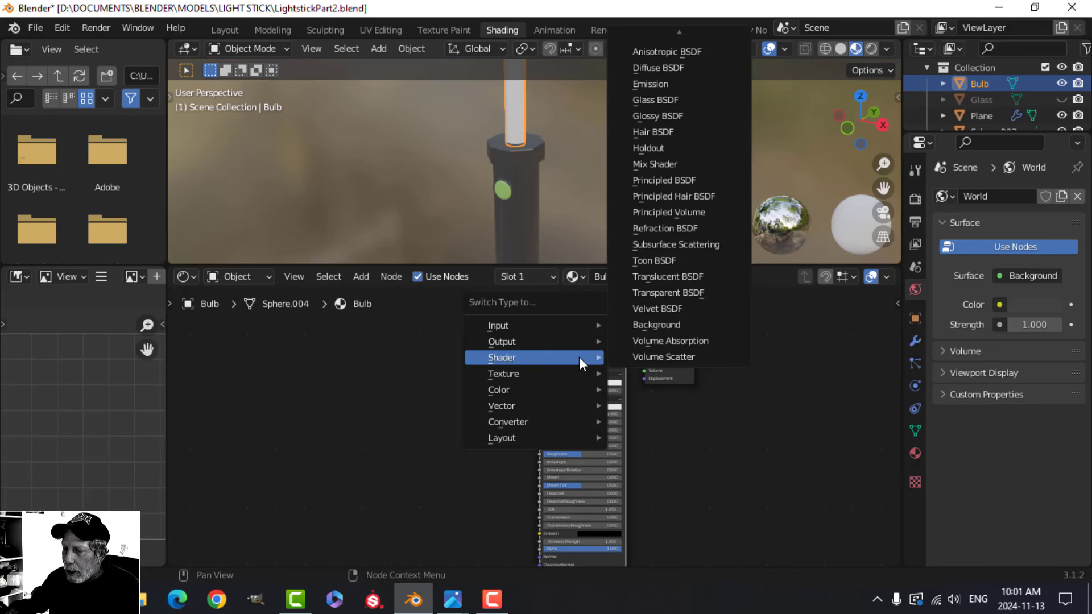
{"action": "left_click", "coordinate": [675, 85]}
{"action": "scroll", "coordinate": [590, 409], "scroll_direction": "up", "scroll_amount": 2}
{"action": "middle_click_drag", "start_coordinate": [590, 410], "coordinate": [553, 519]}
{"action": "left_click_drag", "start_coordinate": [559, 416], "coordinate": [548, 429]}
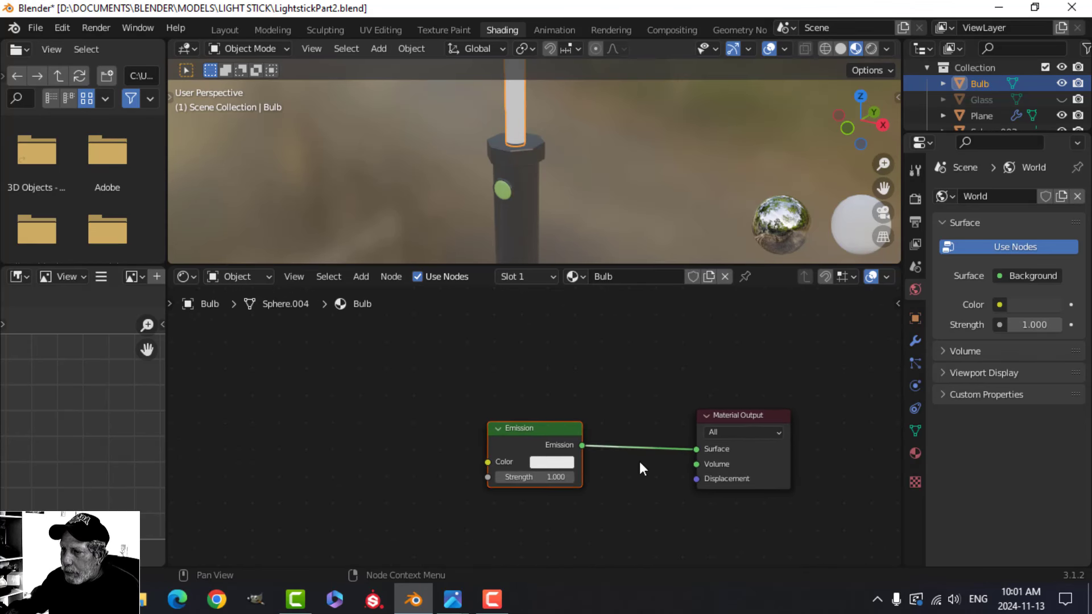
Set the Bulb material's emission colour to a light blue-violet.
{"action": "scroll", "coordinate": [643, 466], "scroll_direction": "up", "scroll_amount": 3}
{"action": "mouse_move", "coordinate": [650, 473]}
{"action": "middle_mouse_down"}
{"action": "mouse_move", "coordinate": [667, 429]}
{"action": "mouse_move", "coordinate": [654, 468]}
{"action": "middle_mouse_up"}
{"action": "scroll", "coordinate": [664, 436], "scroll_direction": "up", "scroll_amount": 1}
{"action": "left_click", "coordinate": [575, 445]}
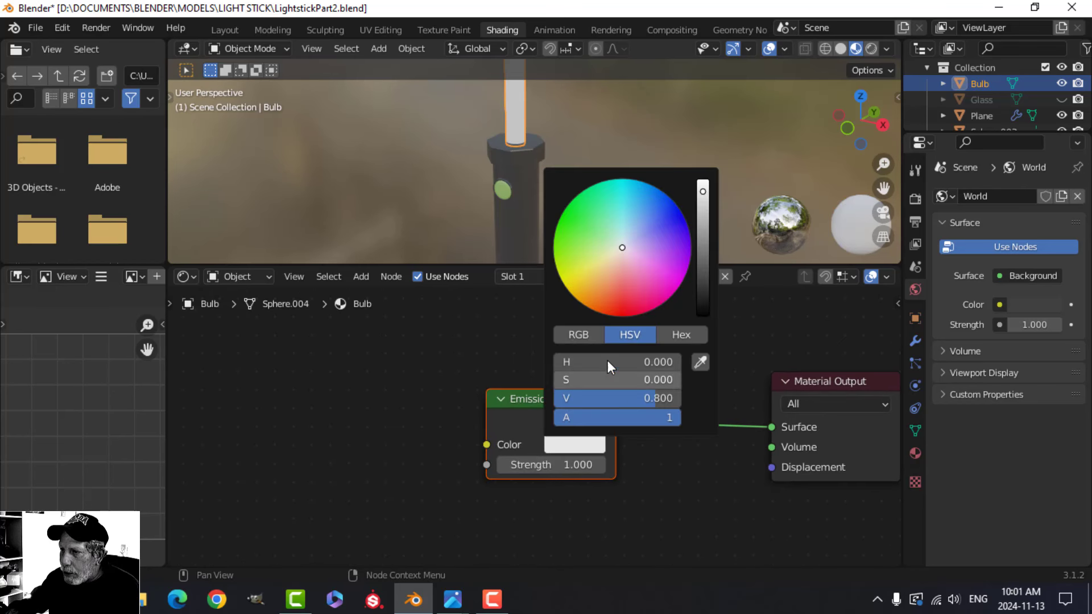
{"action": "left_click_drag", "start_coordinate": [644, 244], "coordinate": [643, 230]}
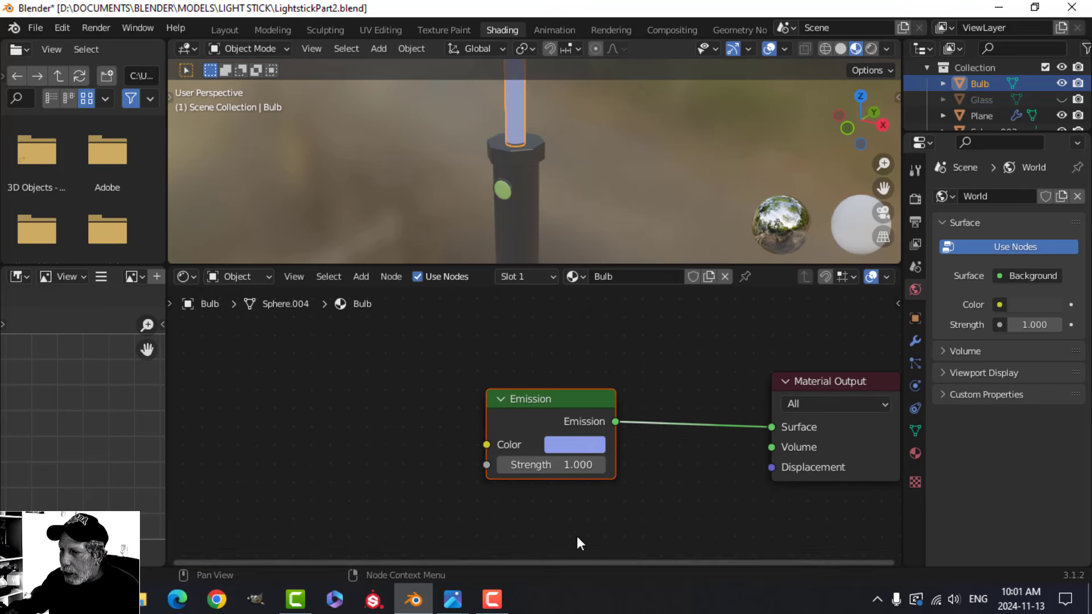
Set the Bulb material's emission strength to 8 and deselect the bulb.
{"action": "left_click", "coordinate": [601, 466]}
{"action": "type", "text": "8"}
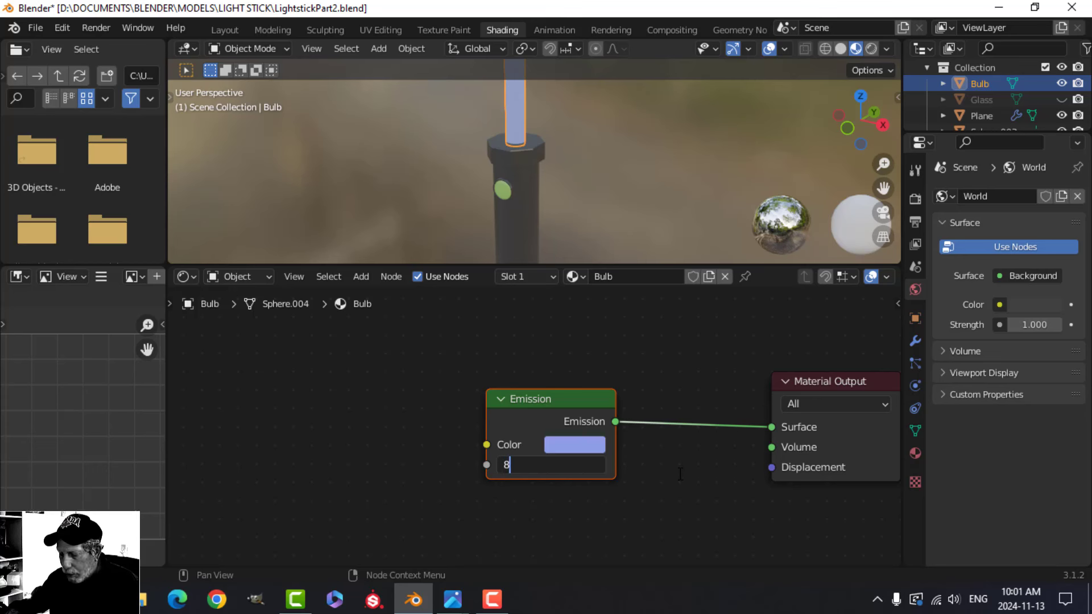
{"action": "key", "text": "Return"}
{"action": "left_click", "coordinate": [585, 182]}
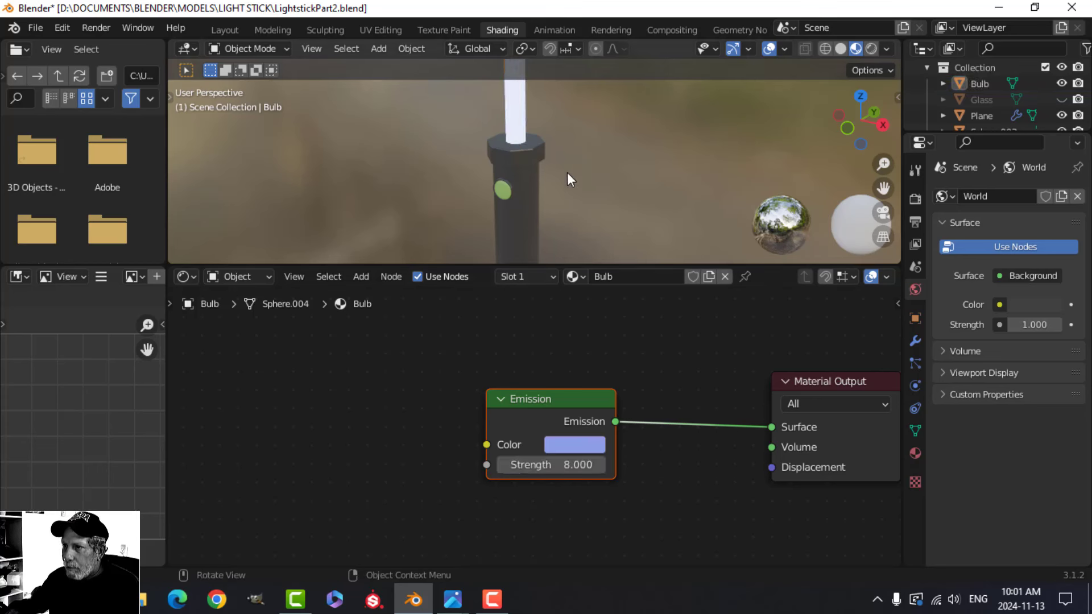
{"action": "middle_click_drag", "start_coordinate": [568, 175], "coordinate": [538, 207]}
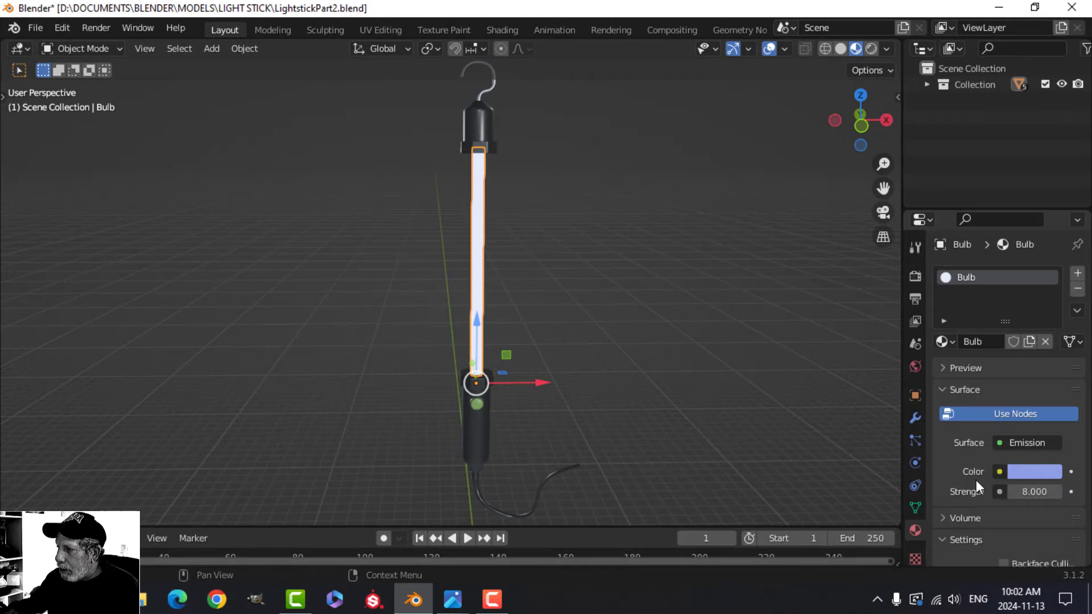
In the Layout workspace, enable Backface Culling and Screen Space Refraction for the Bulb material, with Alpha Blend blend mode and Alpha Clip shadow mode.
{"action": "scroll", "coordinate": [976, 480], "scroll_direction": "down", "scroll_amount": 8}
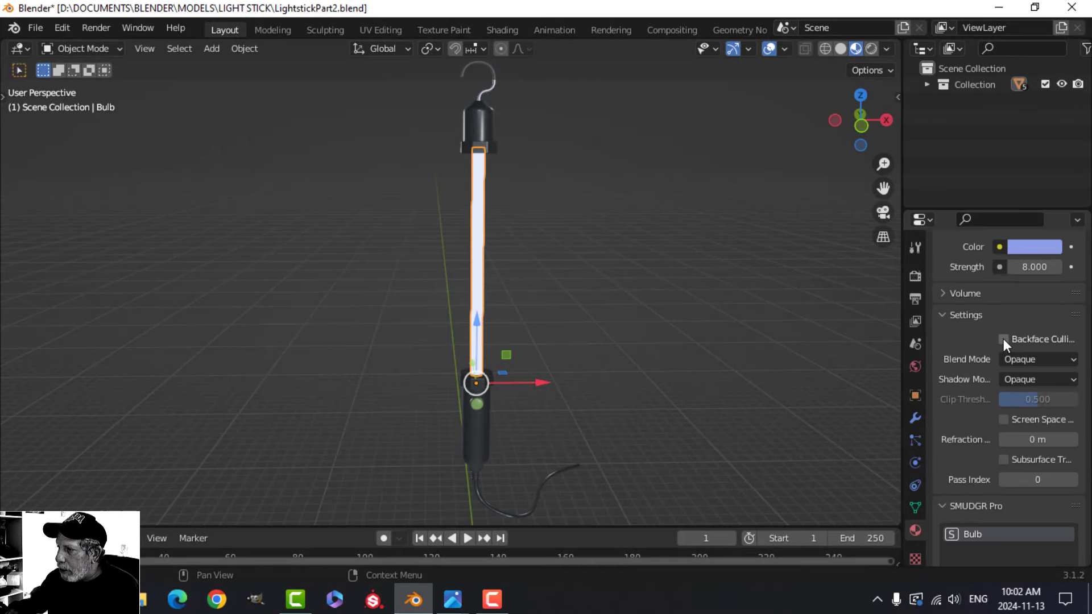
{"action": "left_click", "coordinate": [1004, 339]}
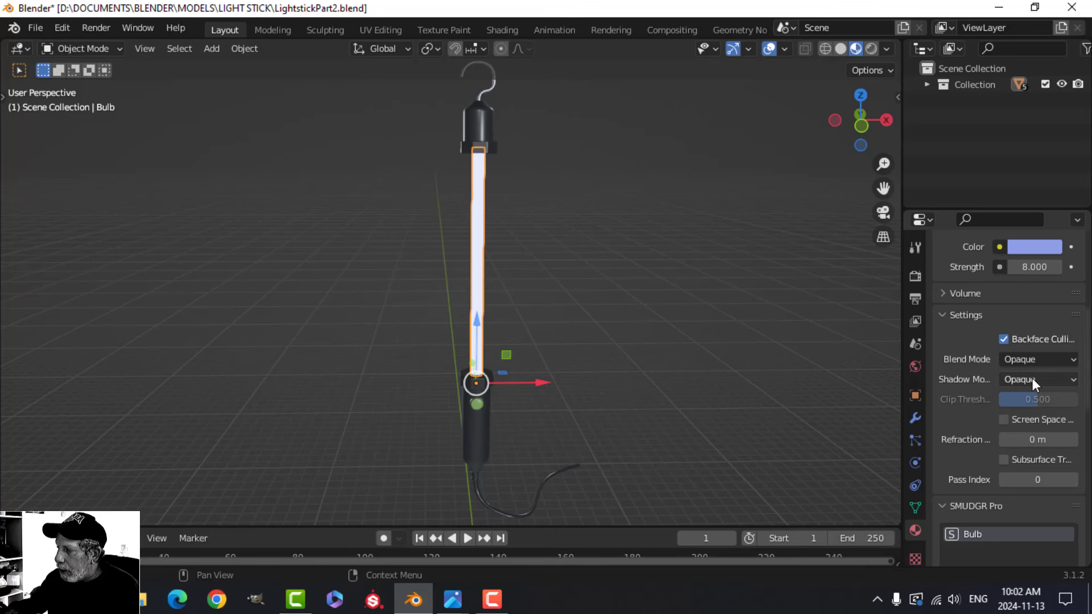
{"action": "left_click", "coordinate": [1022, 358]}
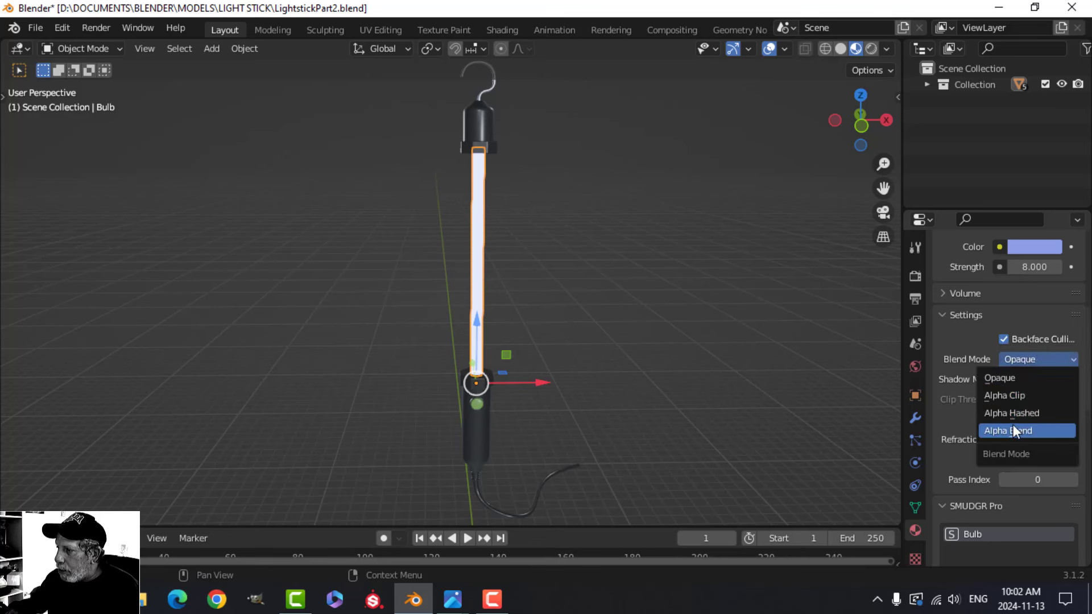
{"action": "left_click", "coordinate": [1013, 430]}
{"action": "left_click", "coordinate": [1023, 378]}
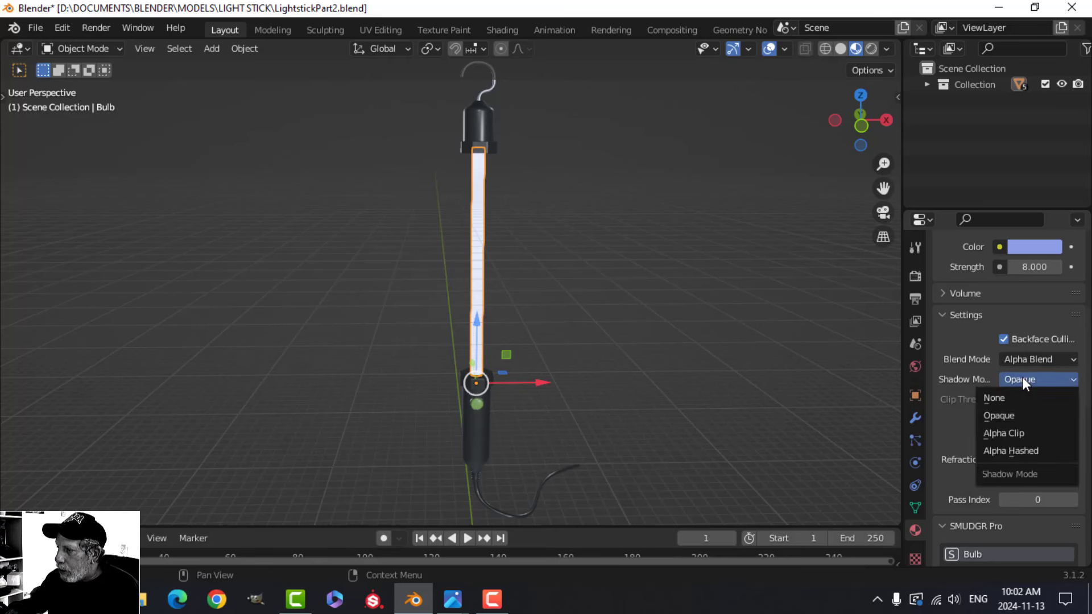
{"action": "left_click", "coordinate": [1003, 433]}
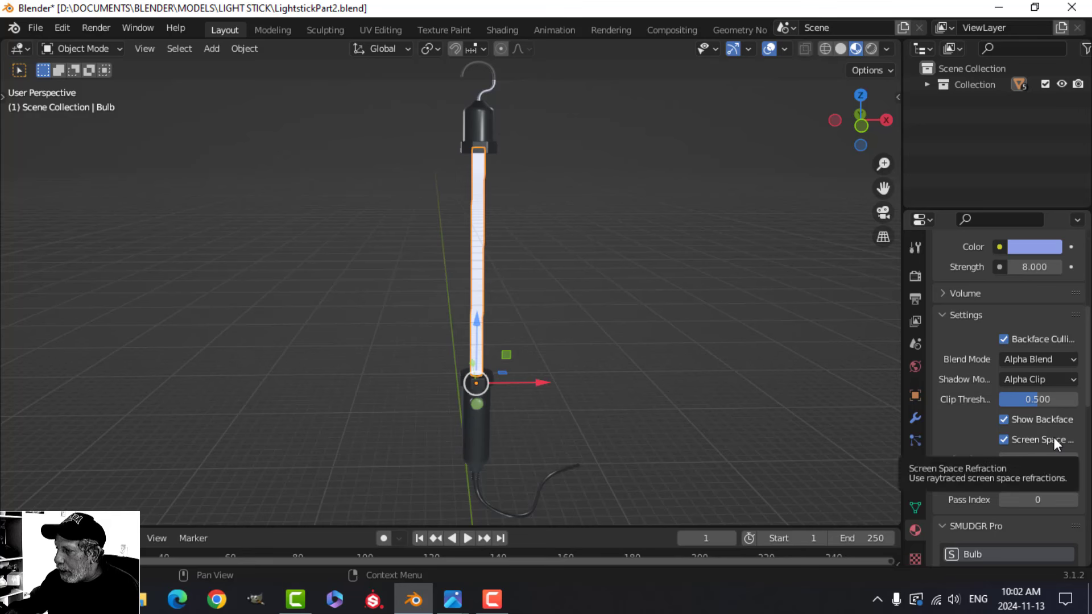
Enable Screen Space Reflections, Bloom and Ambient Occlusion in the render settings and deselect the bulb.
{"action": "left_click", "coordinate": [915, 277]}
{"action": "left_click", "coordinate": [955, 317]}
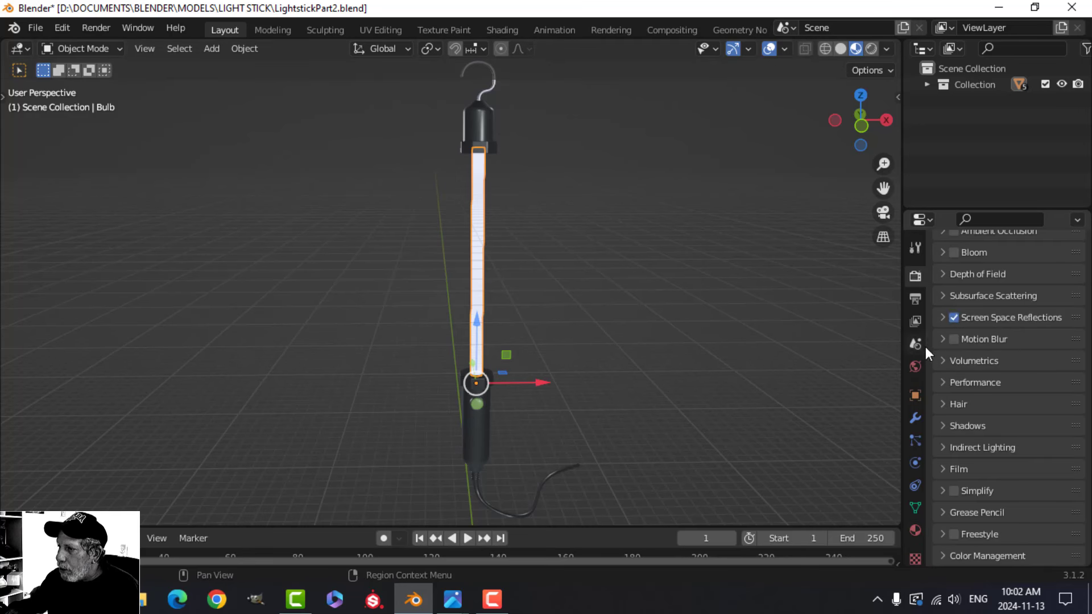
{"action": "scroll", "coordinate": [944, 344], "scroll_direction": "up", "scroll_amount": 3}
{"action": "left_click", "coordinate": [954, 317]}
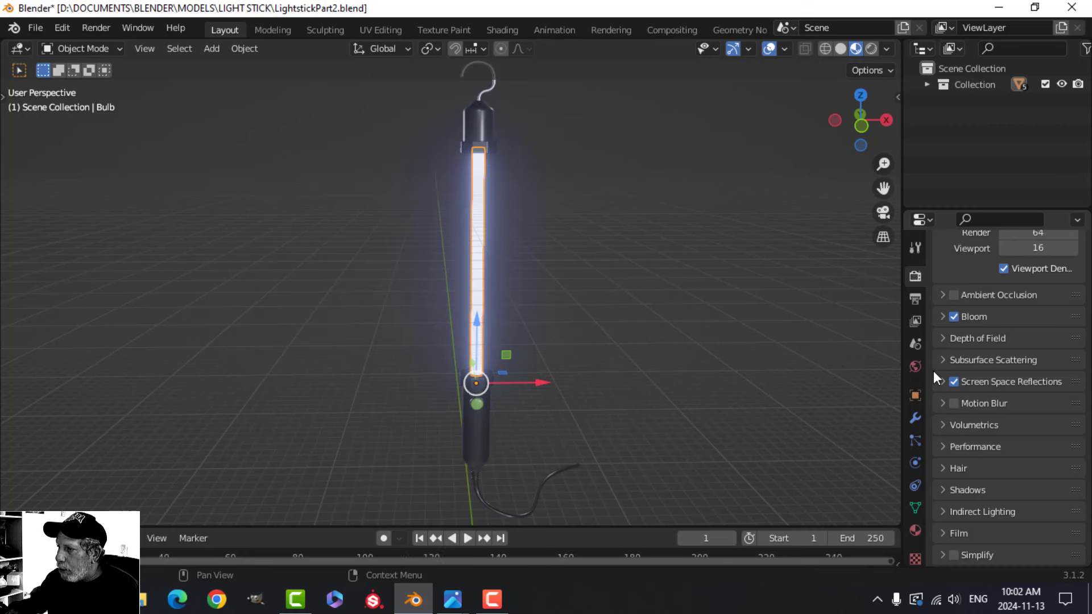
{"action": "left_click", "coordinate": [954, 295]}
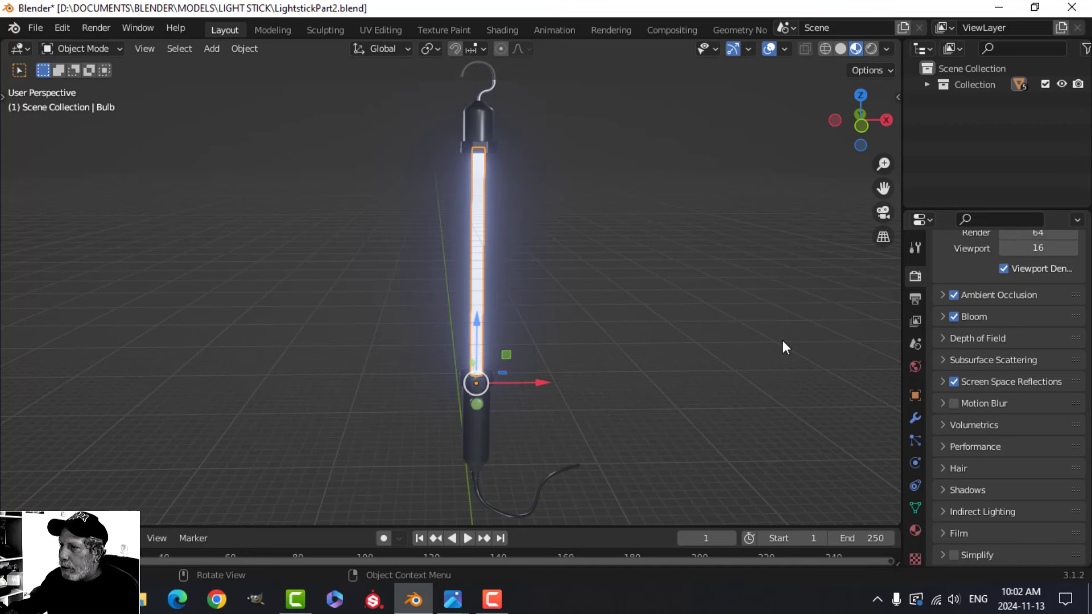
{"action": "scroll", "coordinate": [700, 326], "scroll_direction": "down", "scroll_amount": 1}
{"action": "left_click", "coordinate": [698, 323]}
{"action": "mouse_move", "coordinate": [695, 323]}
{"action": "middle_mouse_down"}
{"action": "mouse_move", "coordinate": [633, 297]}
{"action": "mouse_move", "coordinate": [696, 306]}
{"action": "middle_mouse_up"}
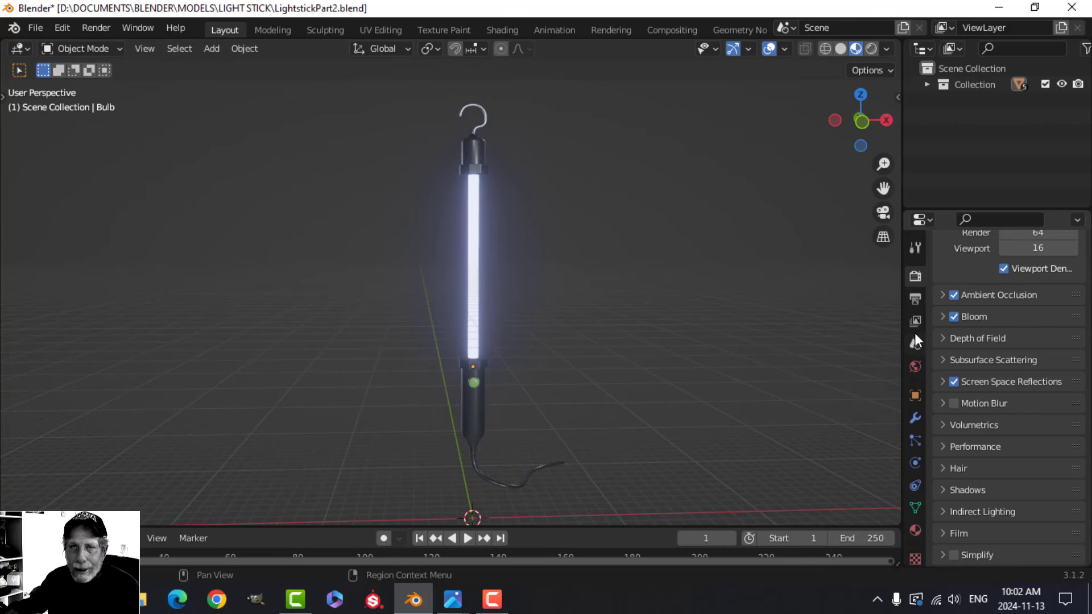
{"action": "middle_click_drag", "start_coordinate": [668, 295], "coordinate": [617, 301]}
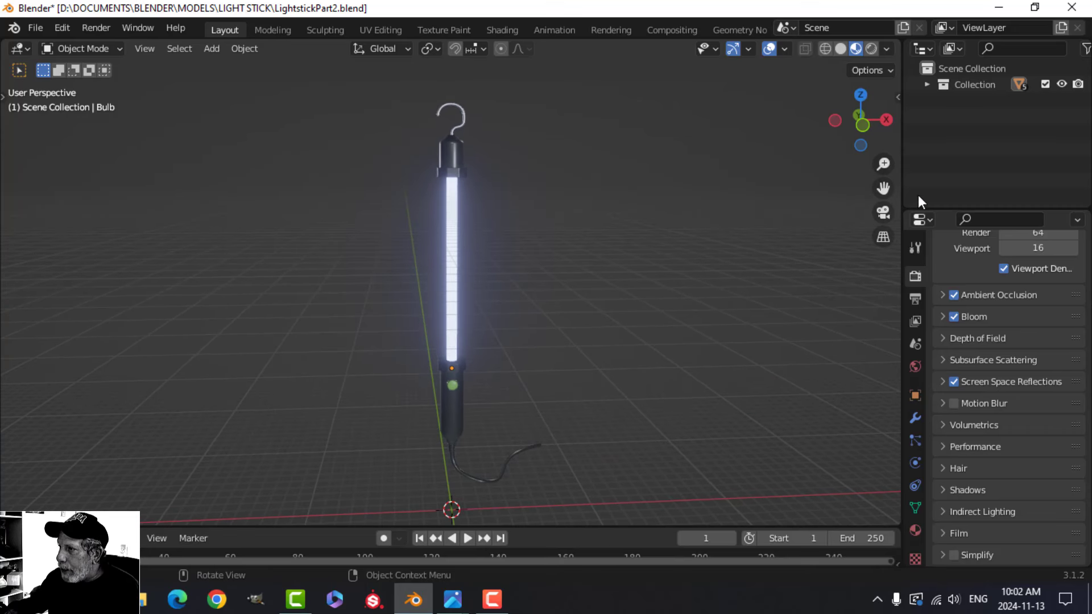
Unhide the glass tube and select only it.
{"action": "key", "text": "alt+h"}
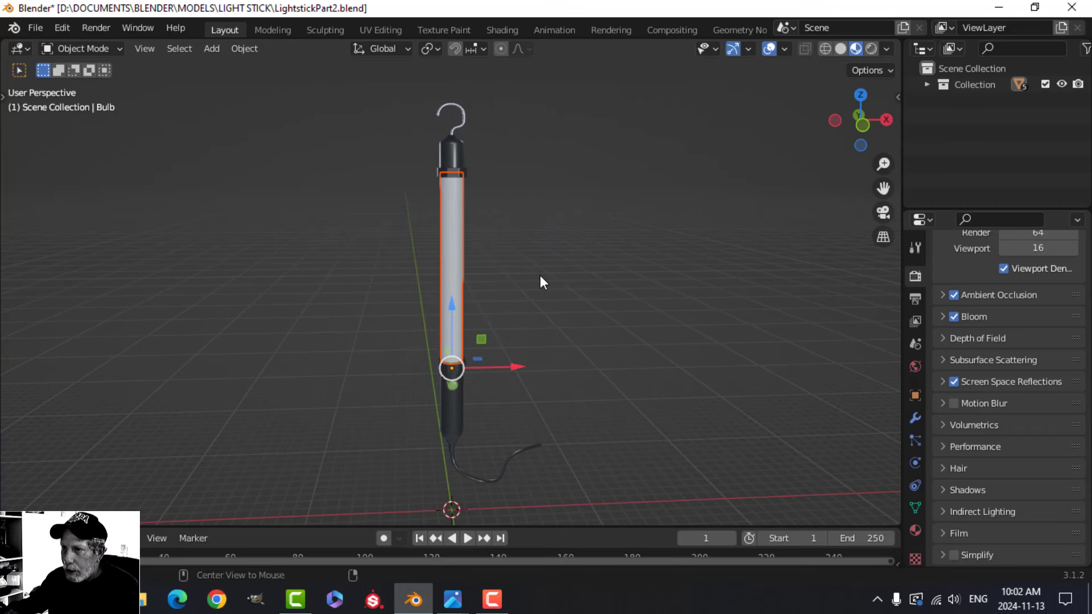
{"action": "key", "text": "alt+a"}
{"action": "left_click", "coordinate": [451, 230]}
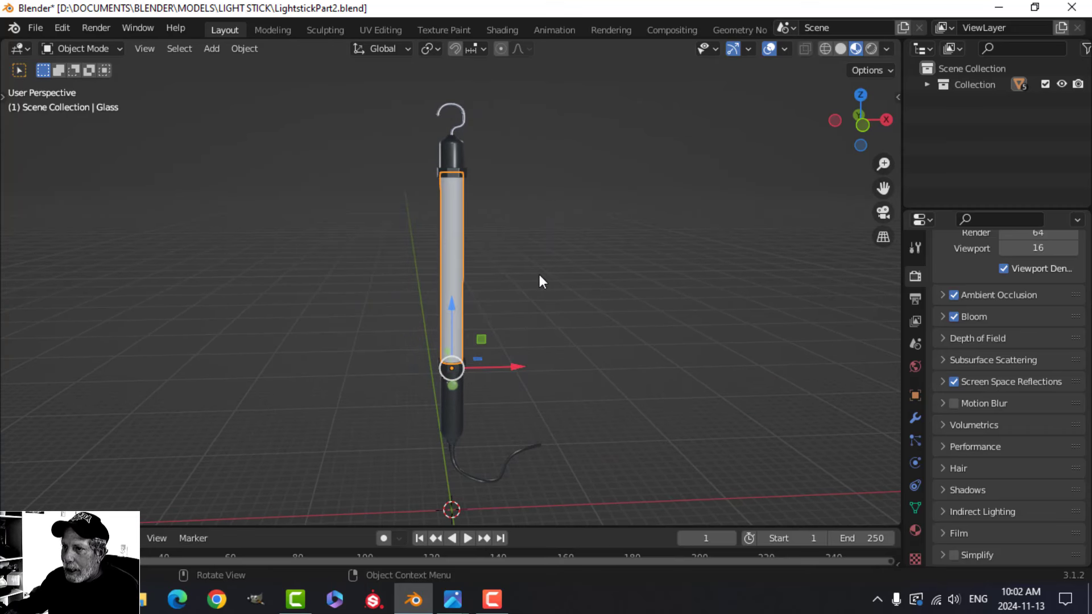
In the Shading workspace, enable Backface Culling for the Glass material and set its blend mode to Alpha Blend.
{"action": "left_click", "coordinate": [501, 29]}
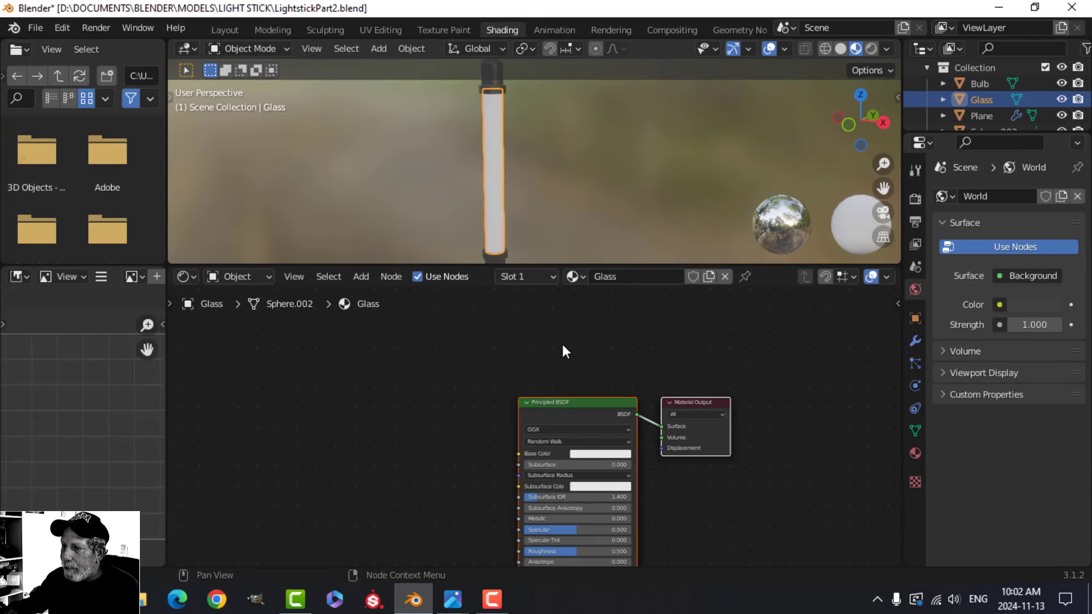
{"action": "middle_click_drag", "start_coordinate": [650, 347], "coordinate": [564, 325]}
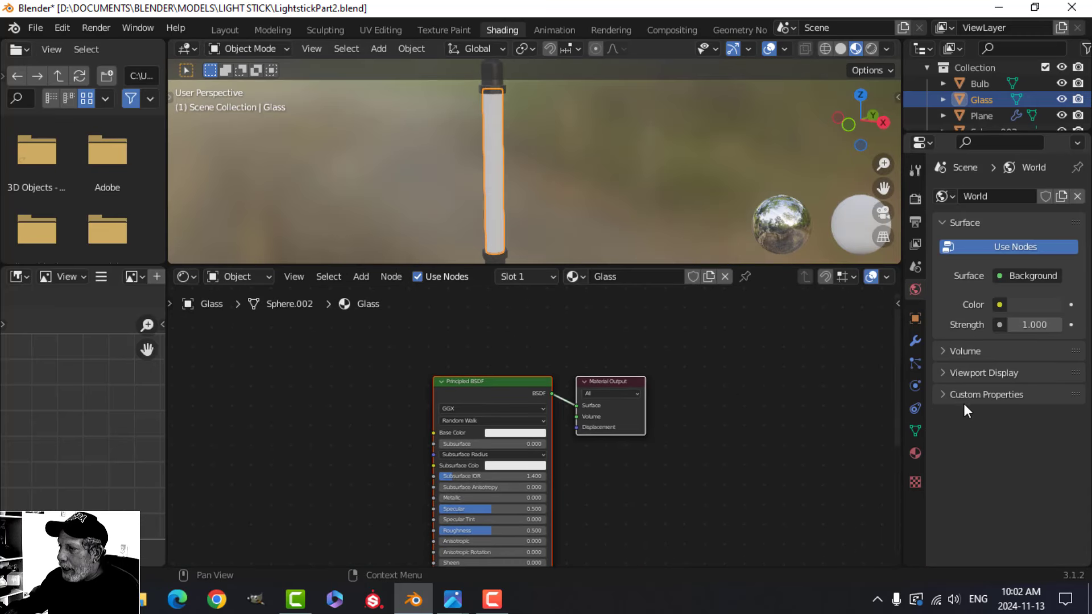
{"action": "left_click", "coordinate": [916, 453]}
{"action": "scroll", "coordinate": [1019, 442], "scroll_direction": "down", "scroll_amount": 6}
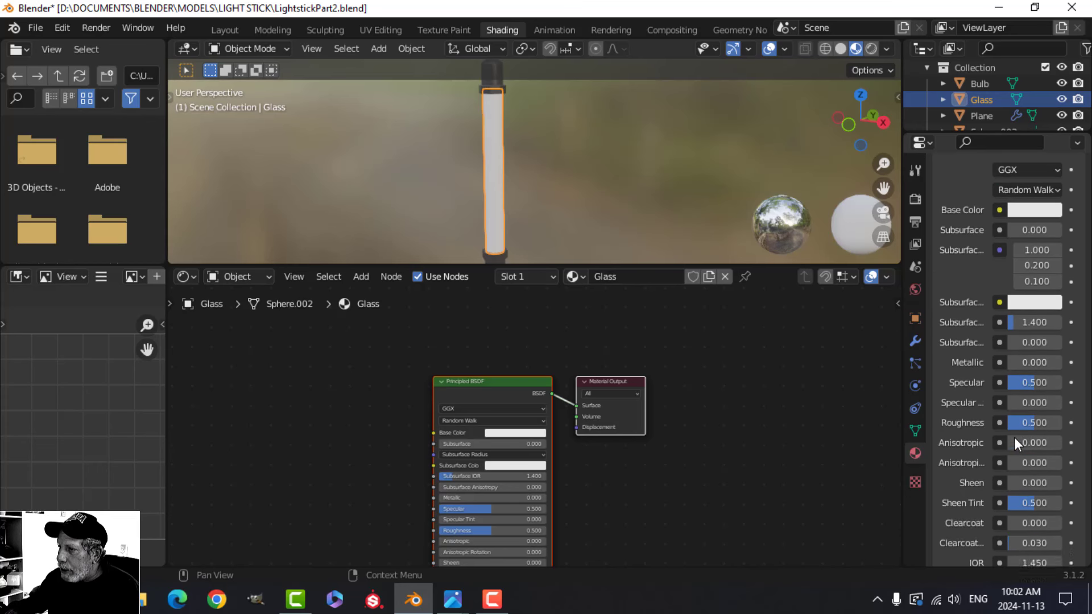
{"action": "scroll", "coordinate": [1015, 442], "scroll_direction": "down", "scroll_amount": 20}
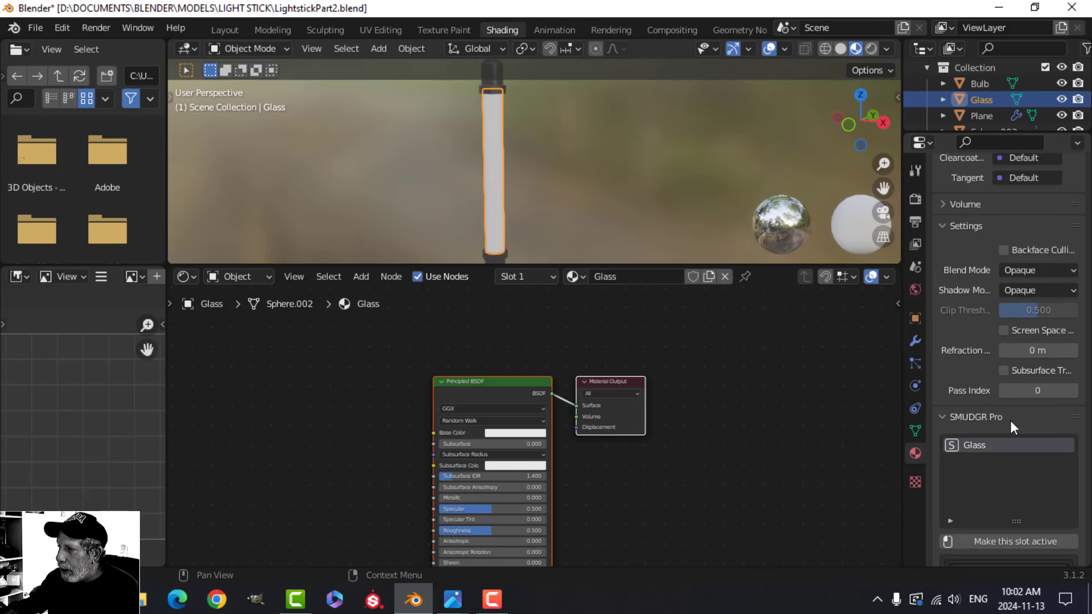
{"action": "left_click", "coordinate": [1004, 250]}
{"action": "left_click", "coordinate": [1024, 271]}
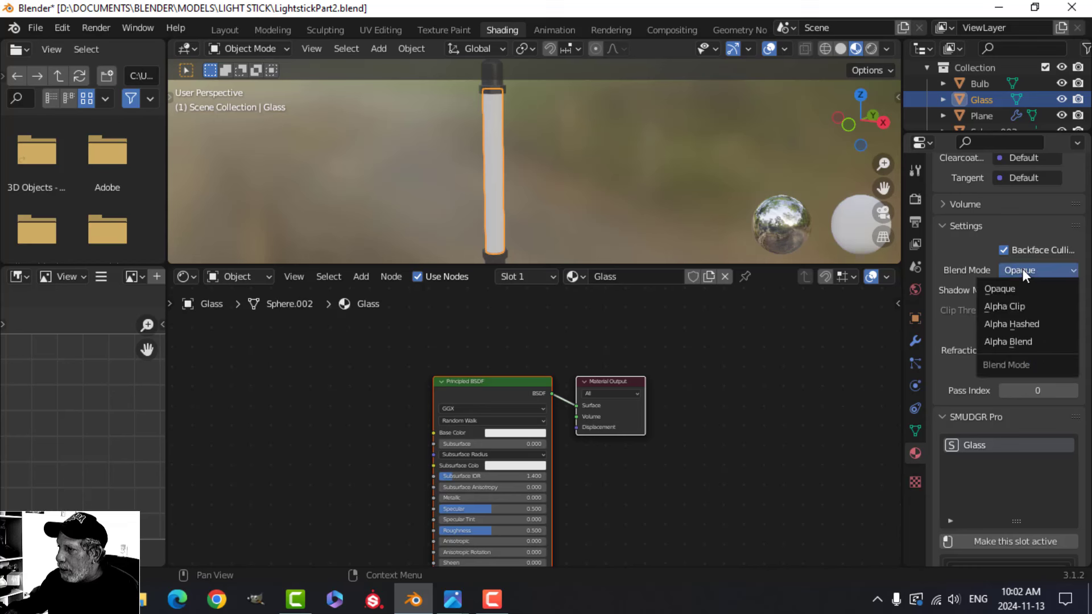
{"action": "left_click", "coordinate": [1018, 341]}
Set the Glass material's shadow mode to Alpha Clip, enable Screen Space Refraction, and deselect the tube.
{"action": "left_click", "coordinate": [1026, 290]}
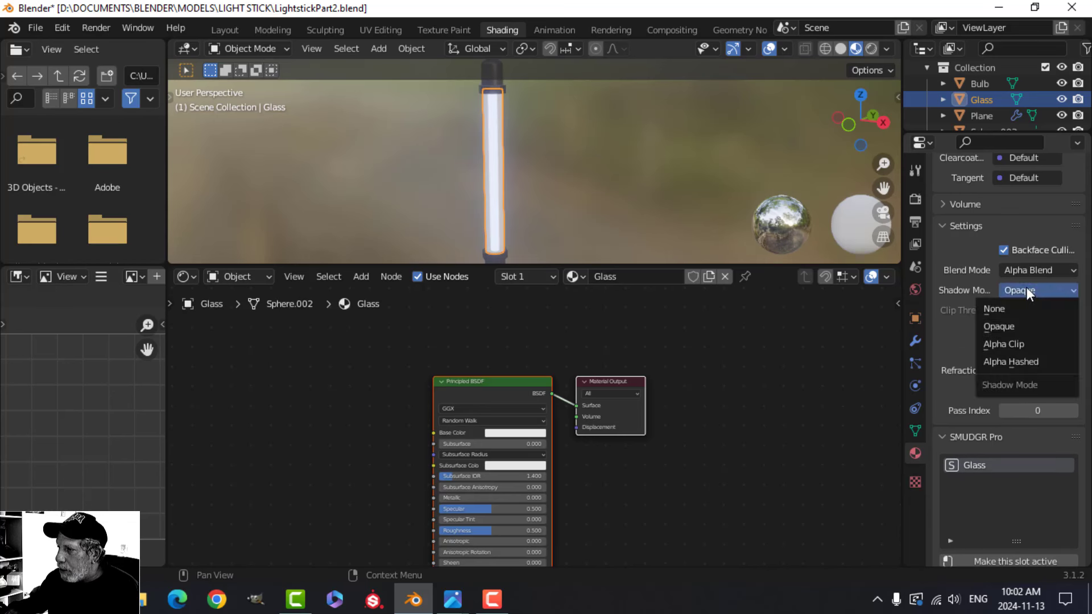
{"action": "left_click", "coordinate": [1008, 344]}
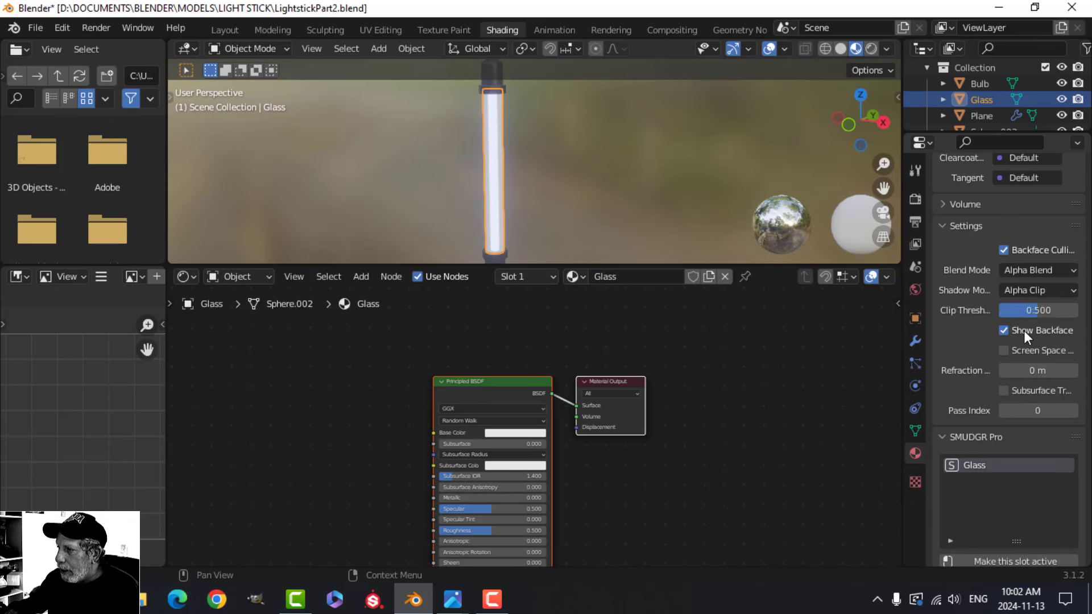
{"action": "left_click", "coordinate": [1004, 351]}
{"action": "scroll", "coordinate": [554, 199], "scroll_direction": "up", "scroll_amount": 3}
{"action": "left_click", "coordinate": [479, 165]}
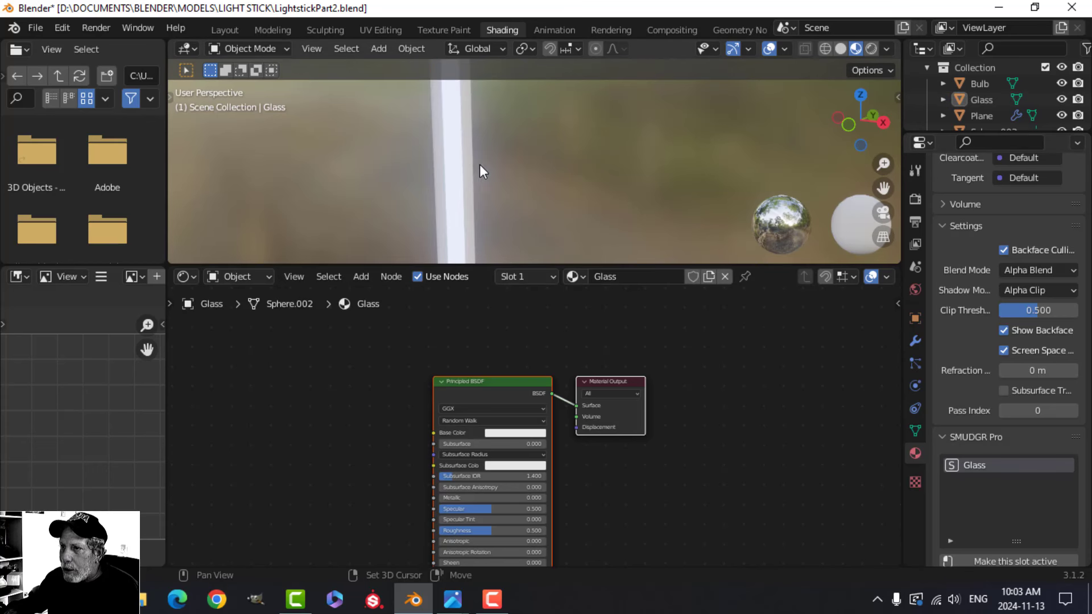
{"action": "middle_click_drag", "start_coordinate": [480, 165], "coordinate": [514, 207], "text": "shift"}
{"action": "scroll", "coordinate": [623, 215], "scroll_direction": "down", "scroll_amount": 2}
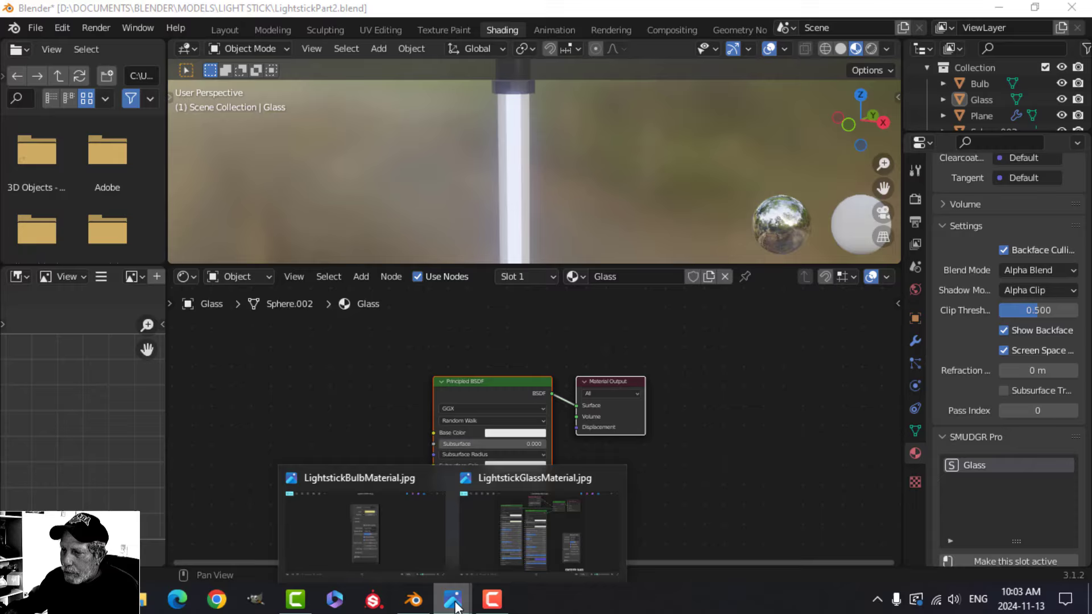
Examine the node setup and values in the LightstickGlassMaterial.jpg reference image, and return to Blender.
{"action": "left_click", "coordinate": [527, 541]}
{"action": "scroll", "coordinate": [783, 336], "scroll_direction": "up", "scroll_amount": 3}
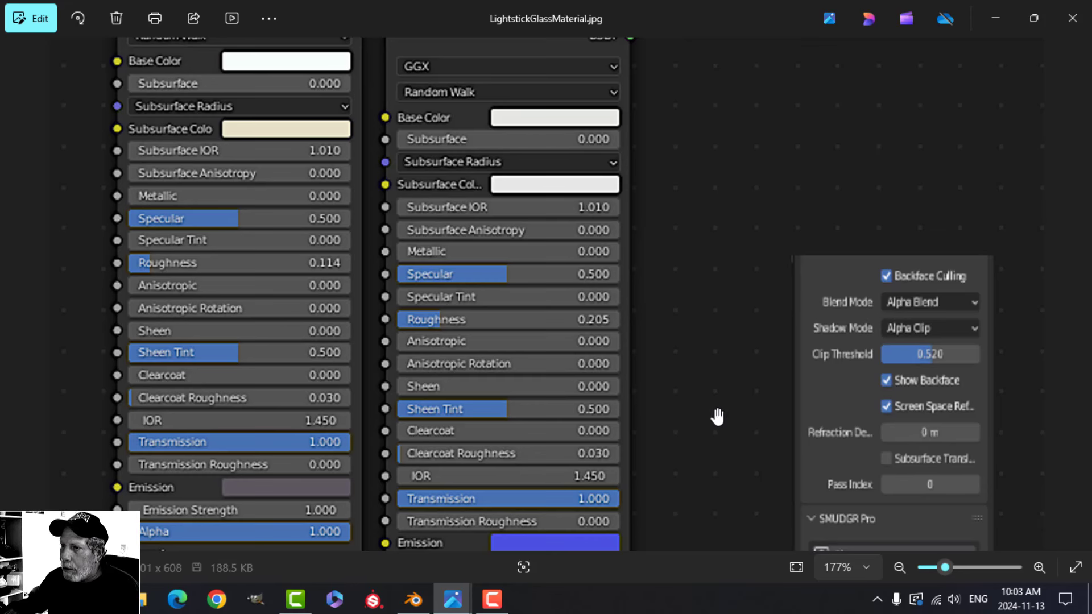
{"action": "scroll", "coordinate": [501, 298], "scroll_direction": "down", "scroll_amount": 3}
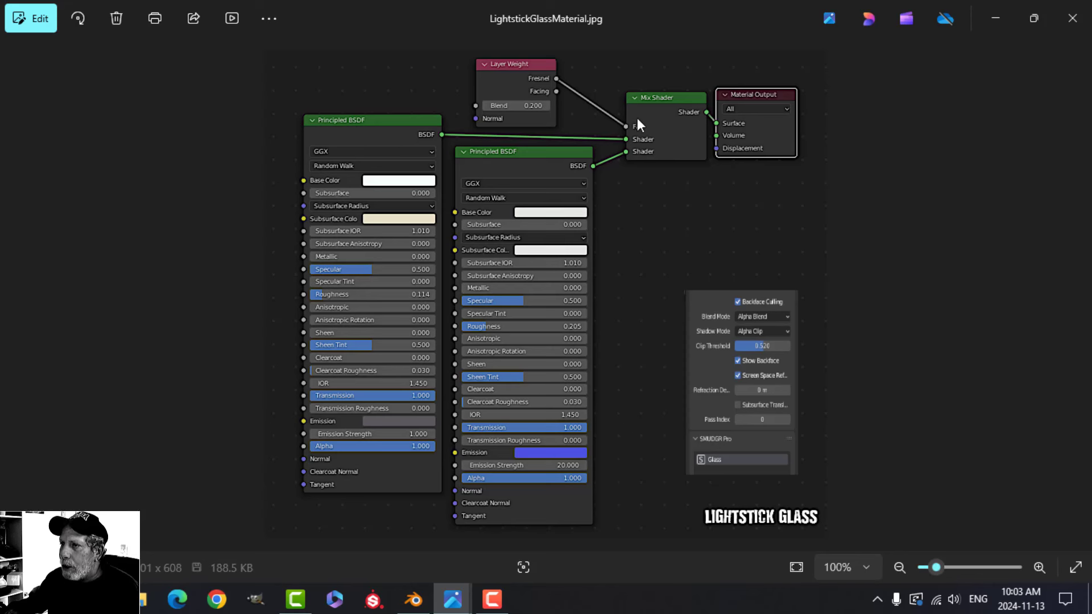
{"action": "left_click", "coordinate": [414, 594]}
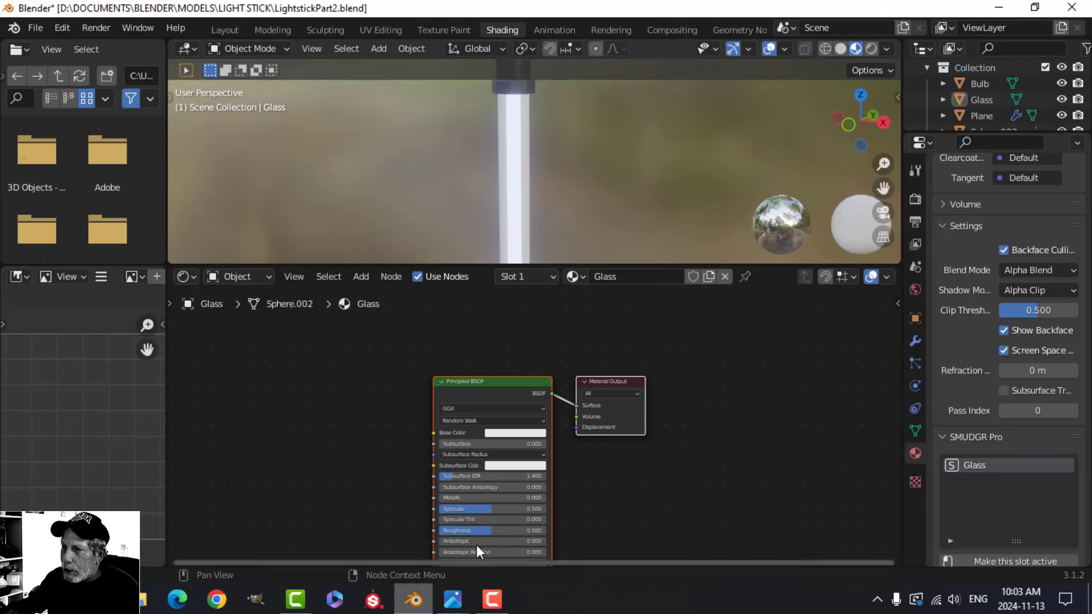
Move the Material Output node far away from the Principled BSDF and maximize the shader editor.
{"action": "scroll", "coordinate": [643, 364], "scroll_direction": "down", "scroll_amount": 2}
{"action": "middle_click_drag", "start_coordinate": [715, 411], "coordinate": [746, 384]}
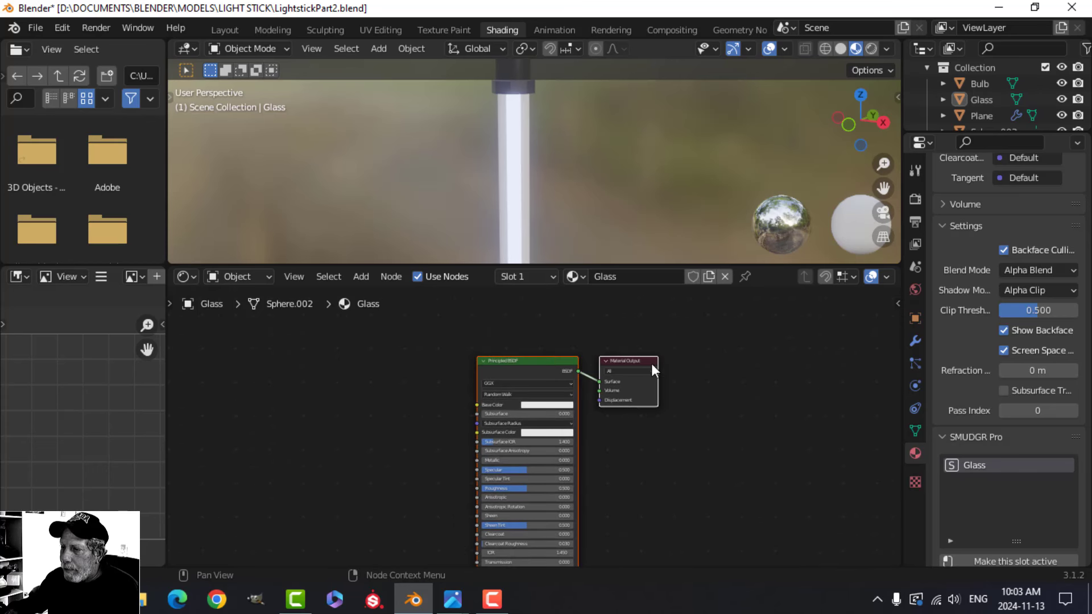
{"action": "left_click", "coordinate": [607, 361]}
{"action": "left_click", "coordinate": [608, 362]}
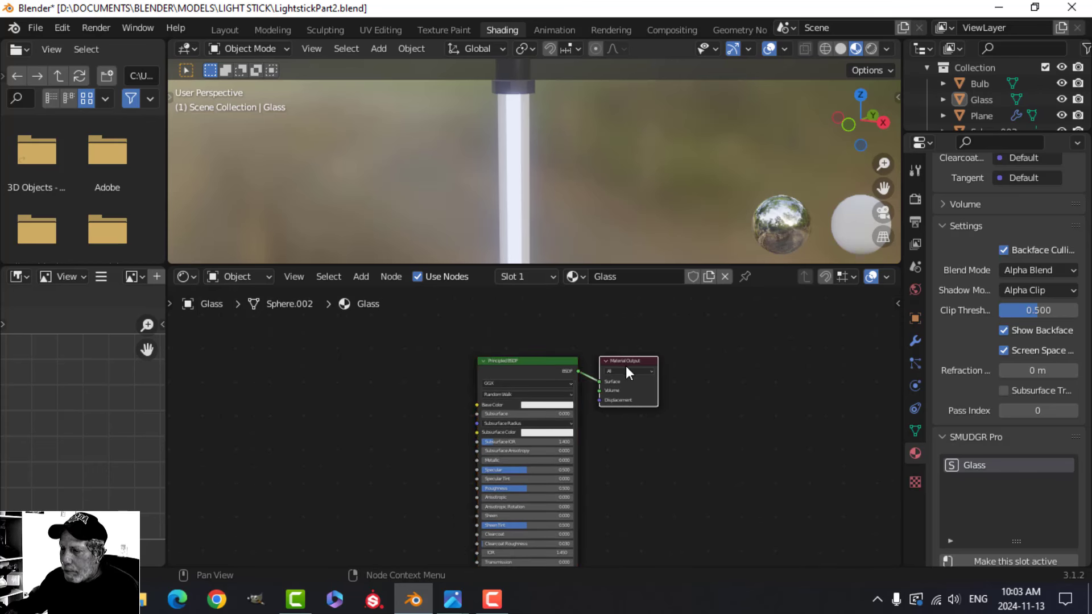
{"action": "left_click_drag", "start_coordinate": [625, 367], "coordinate": [838, 355]}
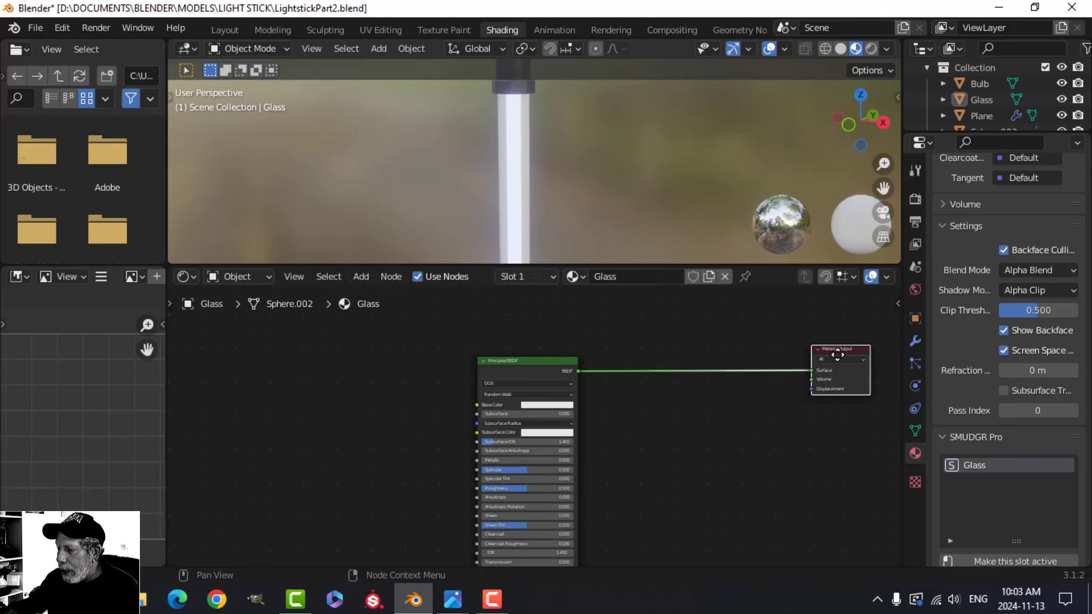
{"action": "key", "text": "ctrl+space"}
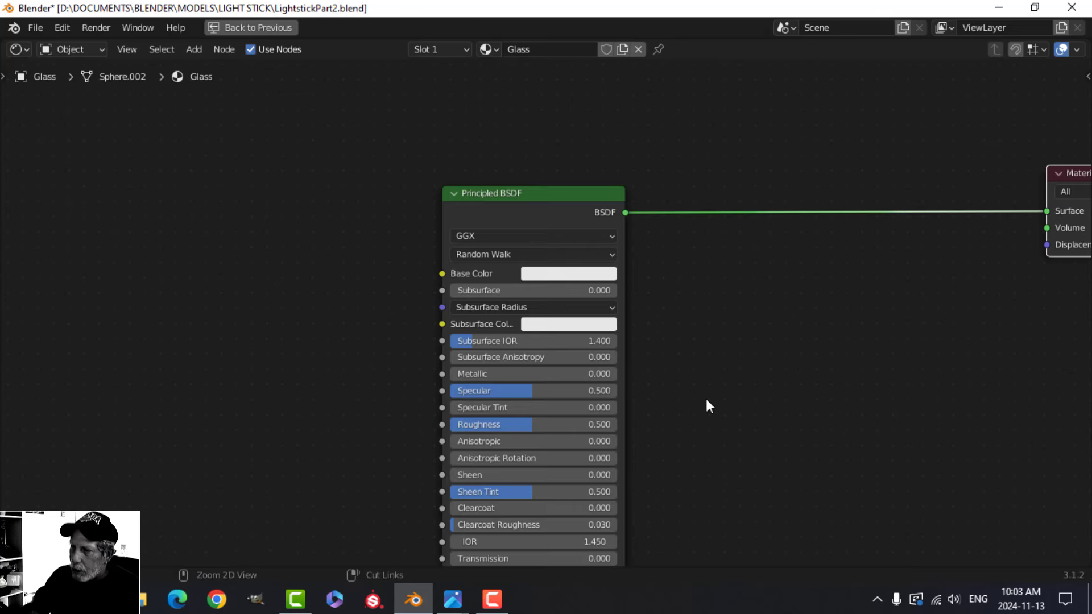
{"action": "scroll", "coordinate": [760, 344], "scroll_direction": "down", "scroll_amount": 2}
{"action": "key", "text": "Home"}
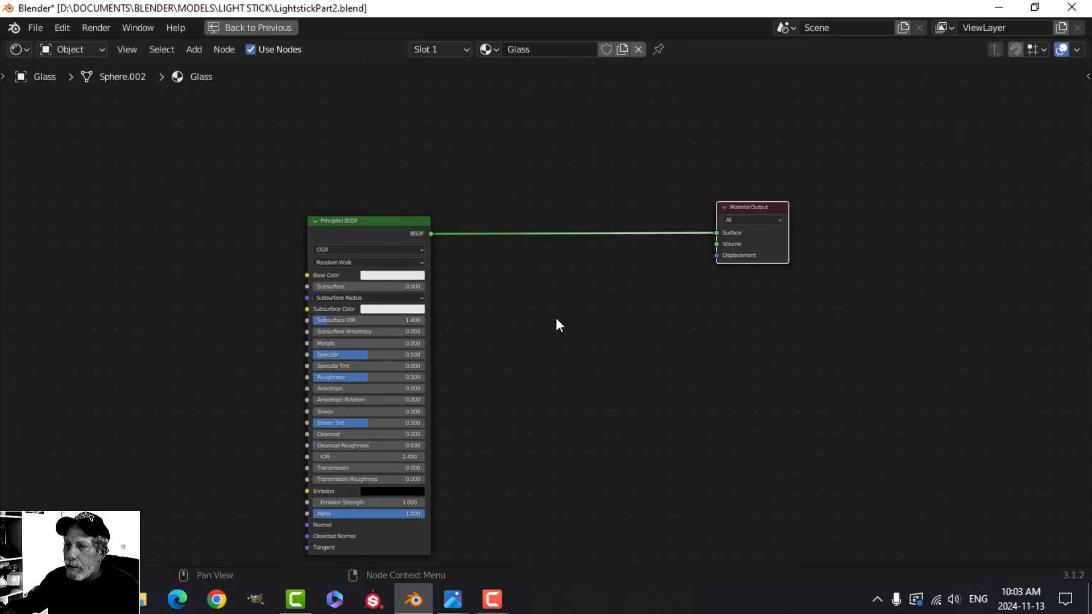
Move the Principled BSDF farther from the Material Output and place a duplicate of it between them, slightly lower.
{"action": "left_click_drag", "start_coordinate": [347, 225], "coordinate": [232, 231]}
{"action": "key", "text": "shift+d"}
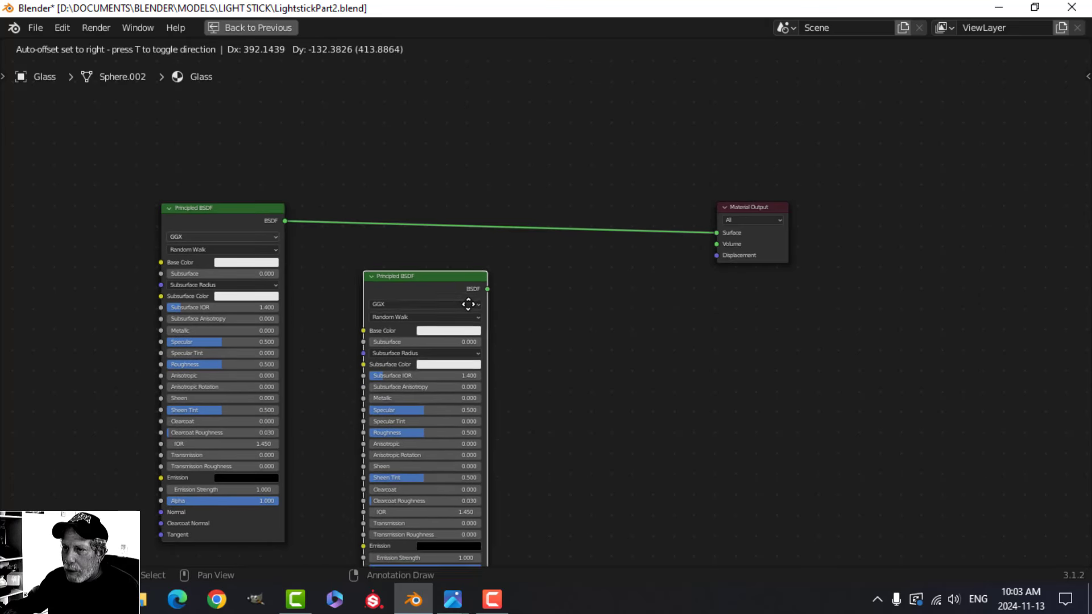
{"action": "left_click", "coordinate": [430, 281]}
{"action": "middle_click_drag", "start_coordinate": [597, 308], "coordinate": [597, 314]}
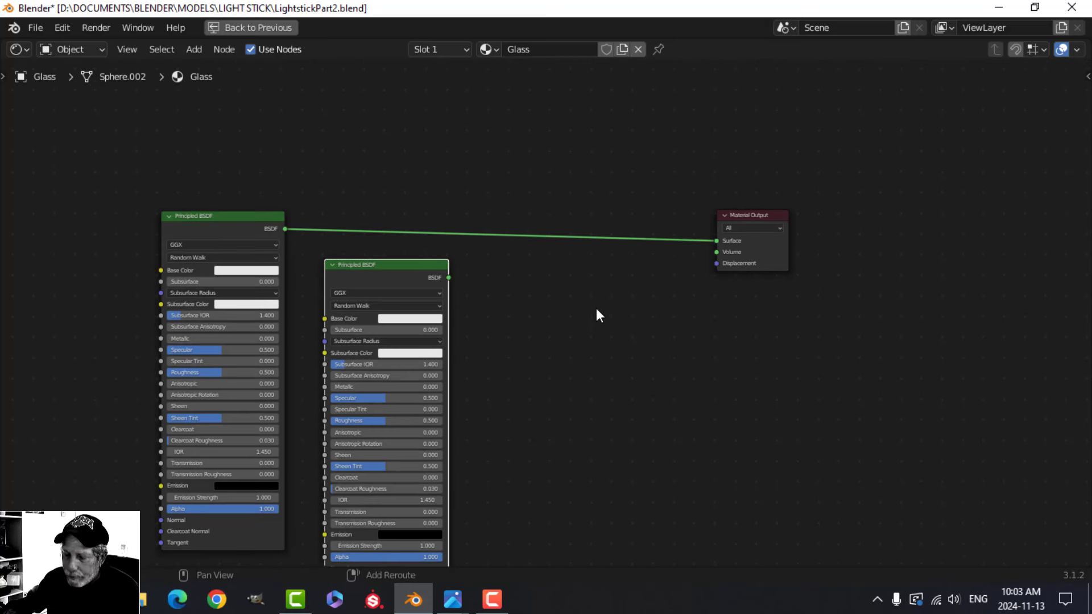
Insert a Mix Shader before the Material Output, connect the duplicated Principled BSDF to its second Shader input, and restore the workspace layout.
{"action": "key", "text": "shift+a"}
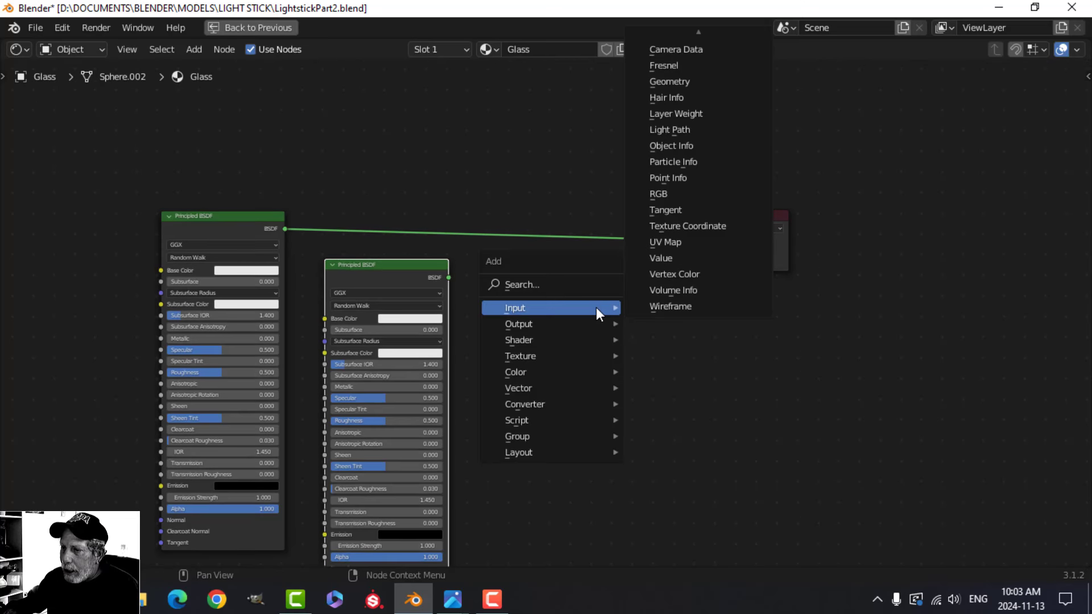
{"action": "mouse_move", "coordinate": [550, 338]}
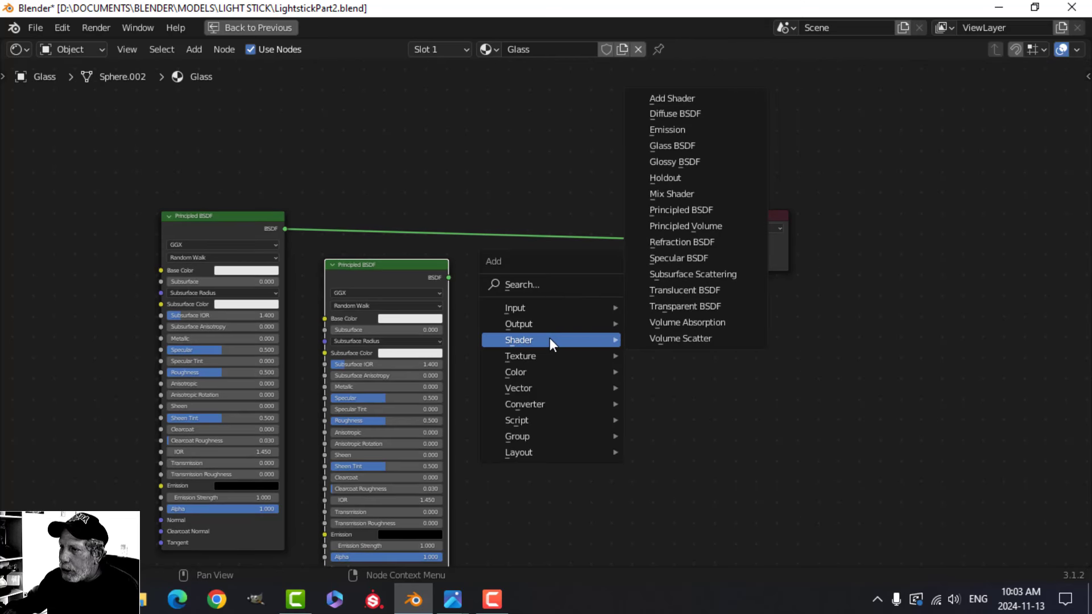
{"action": "left_click", "coordinate": [678, 194]}
{"action": "left_click", "coordinate": [601, 208]}
{"action": "scroll", "coordinate": [535, 327], "scroll_direction": "up", "scroll_amount": 1}
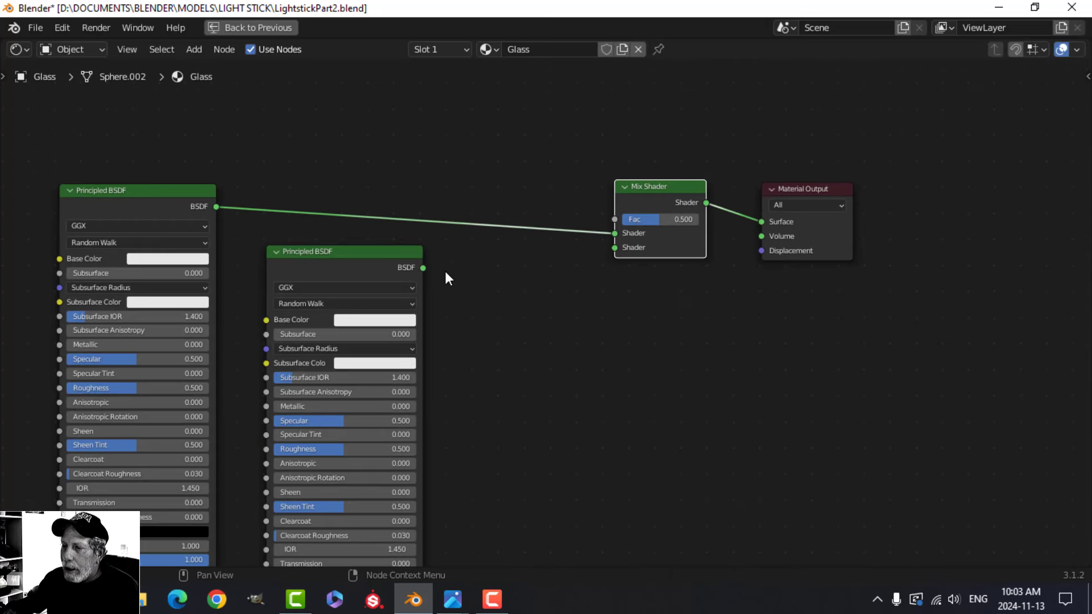
{"action": "left_click_drag", "start_coordinate": [423, 267], "coordinate": [615, 248]}
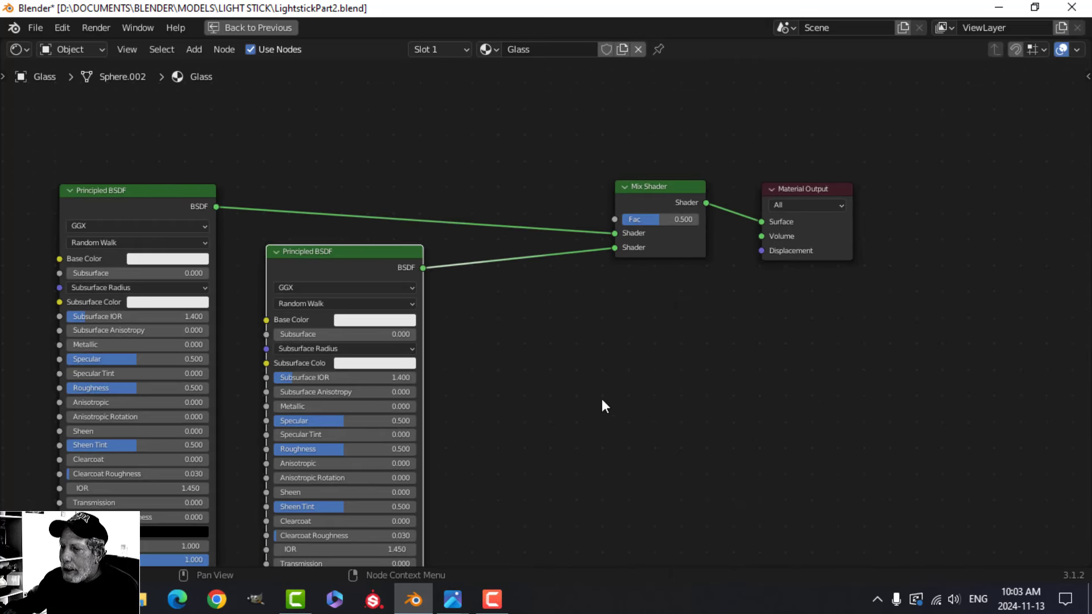
{"action": "key", "text": "Home"}
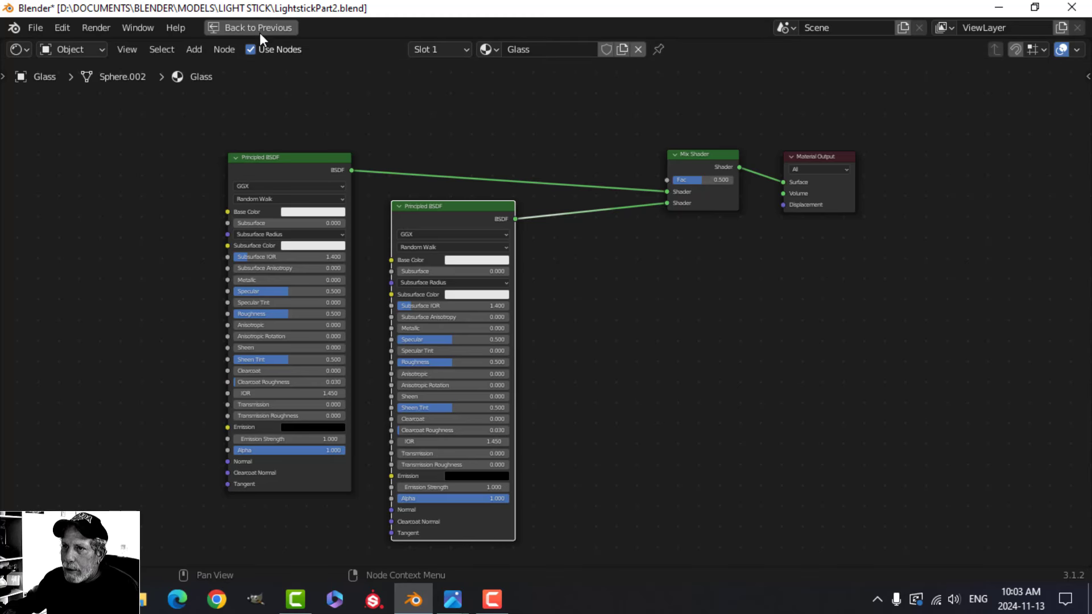
{"action": "left_click", "coordinate": [259, 28]}
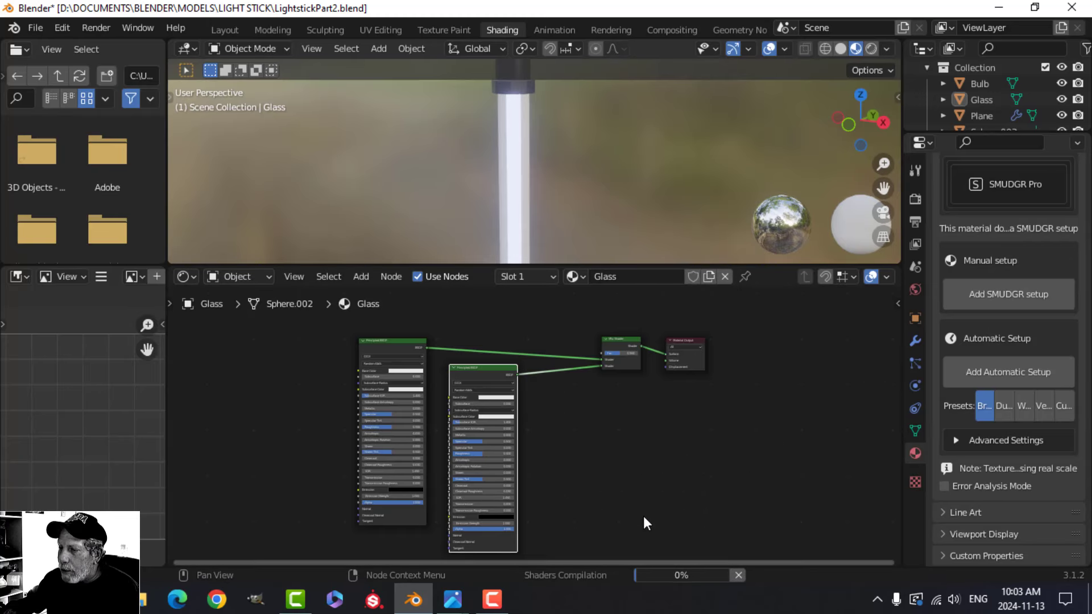
Add a Layer Weight node above the two Principled BSDF nodes.
{"action": "scroll", "coordinate": [645, 446], "scroll_direction": "up", "scroll_amount": 2}
{"action": "mouse_move", "coordinate": [596, 452]}
{"action": "middle_mouse_down"}
{"action": "mouse_move", "coordinate": [679, 446]}
{"action": "mouse_move", "coordinate": [624, 483]}
{"action": "mouse_move", "coordinate": [641, 454]}
{"action": "mouse_move", "coordinate": [575, 454]}
{"action": "mouse_move", "coordinate": [607, 454]}
{"action": "middle_mouse_up"}
{"action": "middle_click_drag", "start_coordinate": [534, 387], "coordinate": [571, 404]}
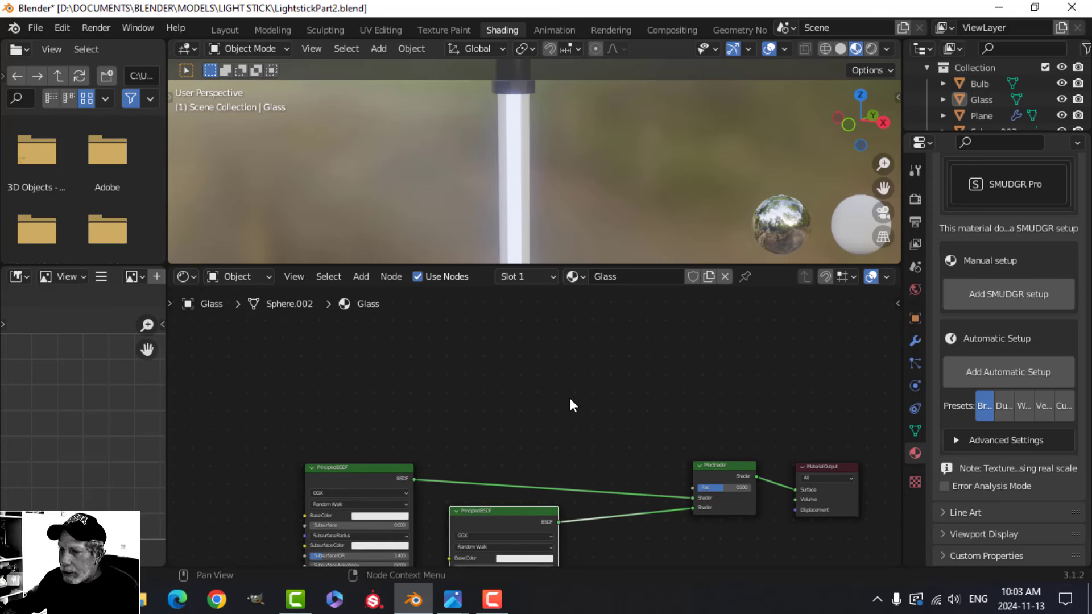
{"action": "key", "text": "shift+a"}
{"action": "mouse_move", "coordinate": [505, 360]}
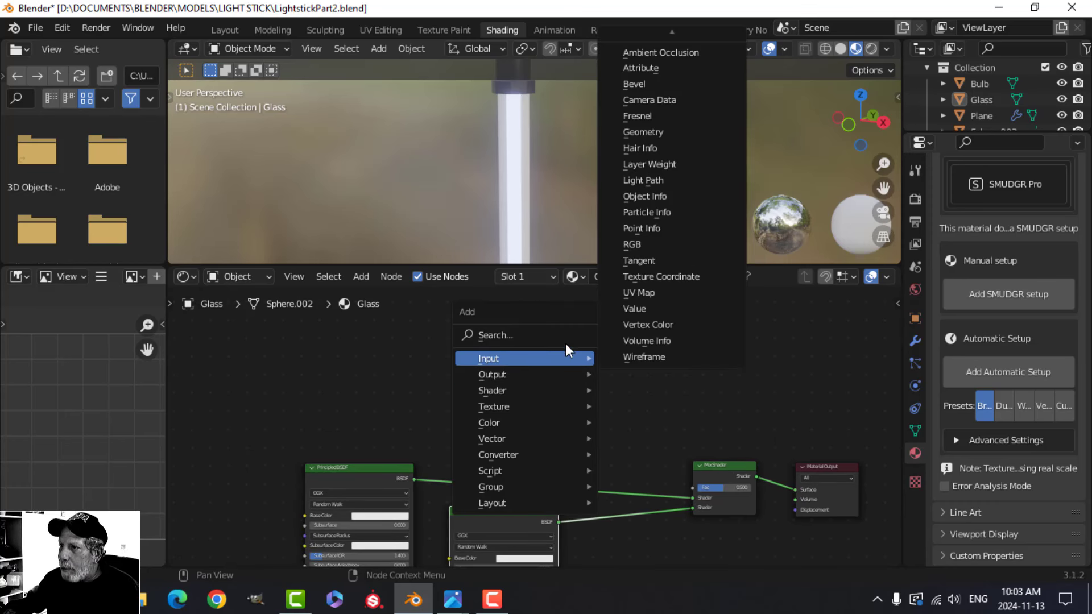
{"action": "left_click", "coordinate": [651, 164]}
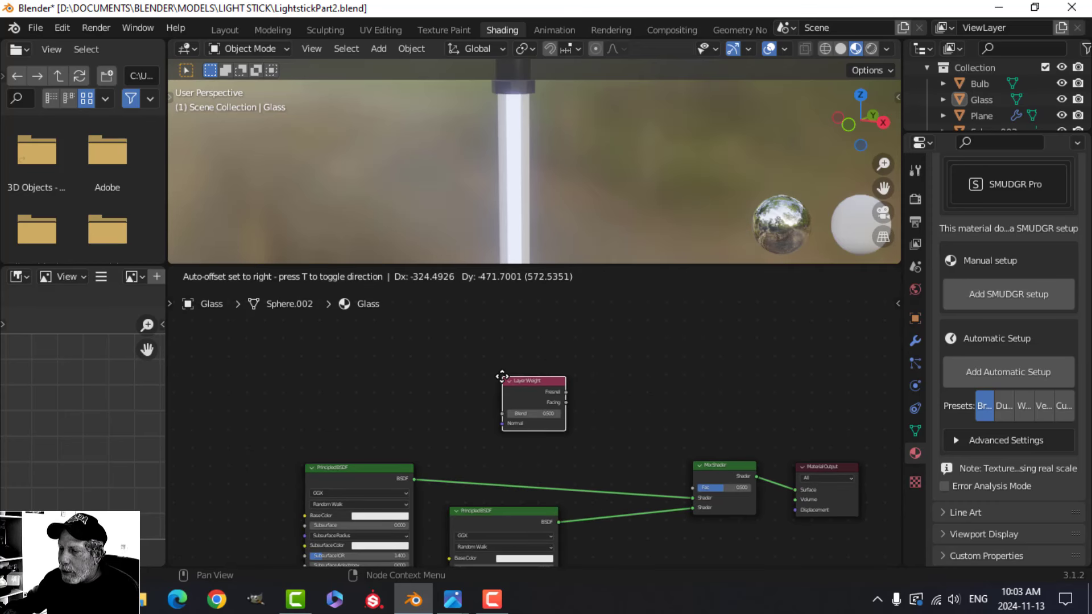
{"action": "left_click", "coordinate": [502, 376]}
Set the Layer Weight's Blend to 0.2 and connect its Fresnel output to the Mix Shader's Fac input.
{"action": "scroll", "coordinate": [580, 418], "scroll_direction": "up", "scroll_amount": 3}
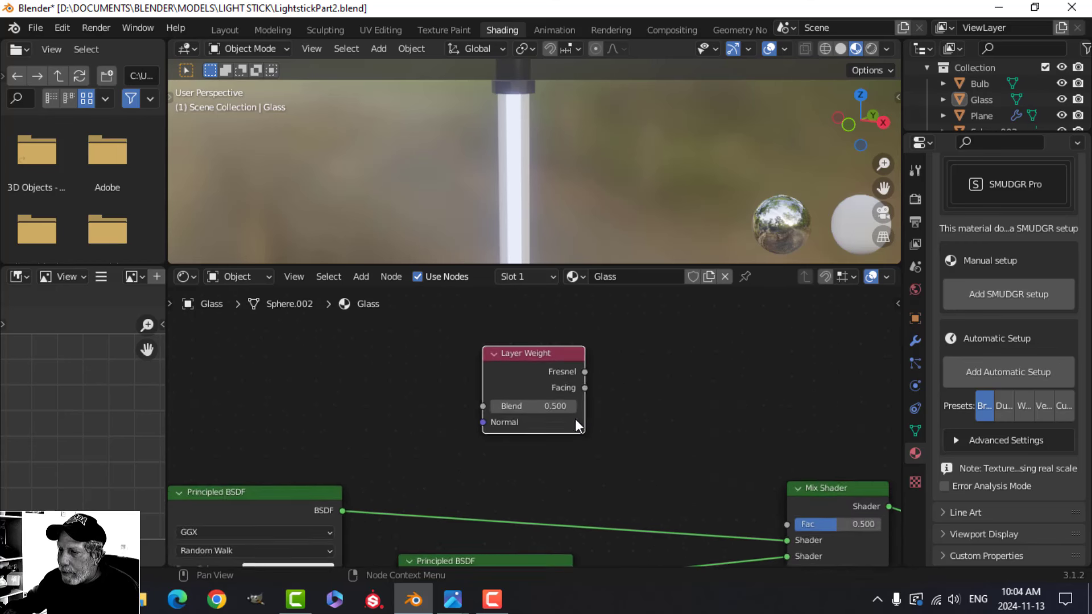
{"action": "left_click", "coordinate": [533, 404]}
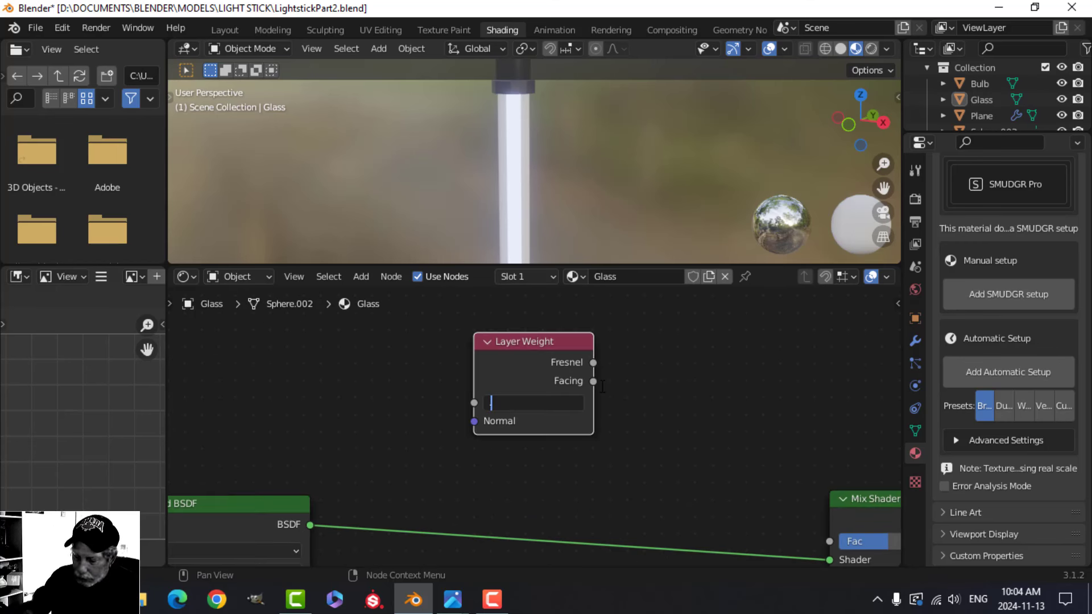
{"action": "type", "text": ".2"}
{"action": "key", "text": "Return"}
{"action": "scroll", "coordinate": [655, 427], "scroll_direction": "down", "scroll_amount": 1}
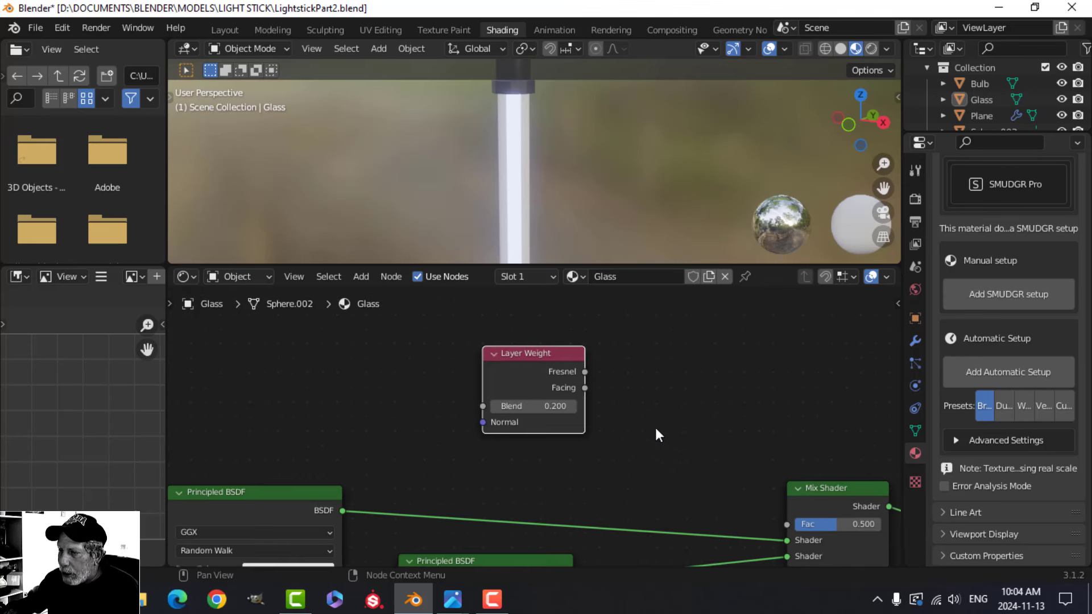
{"action": "middle_click_drag", "start_coordinate": [655, 428], "coordinate": [440, 364]}
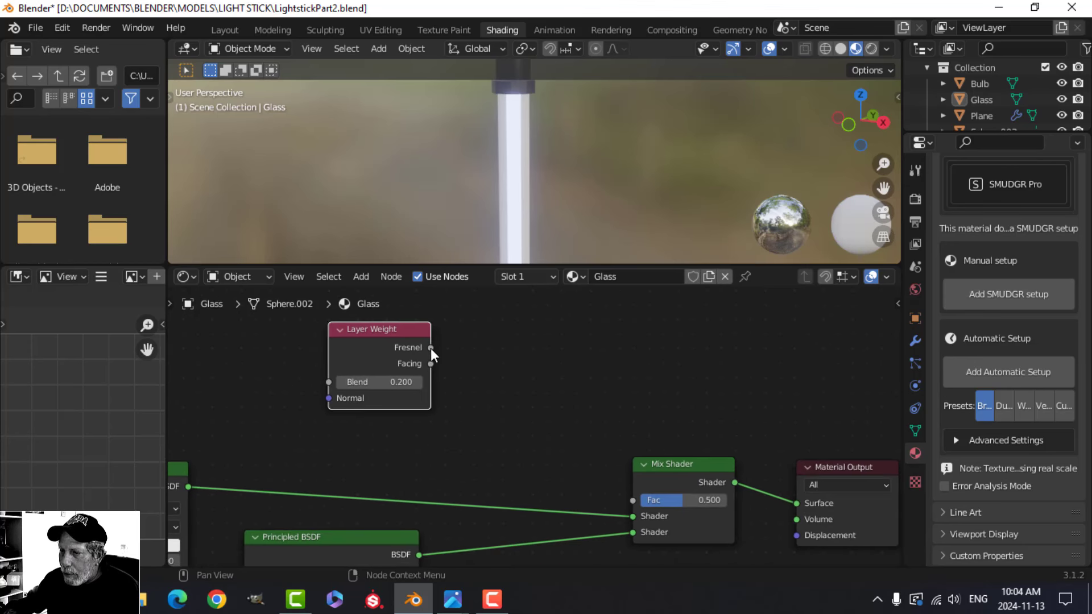
{"action": "left_click_drag", "start_coordinate": [431, 348], "coordinate": [633, 499]}
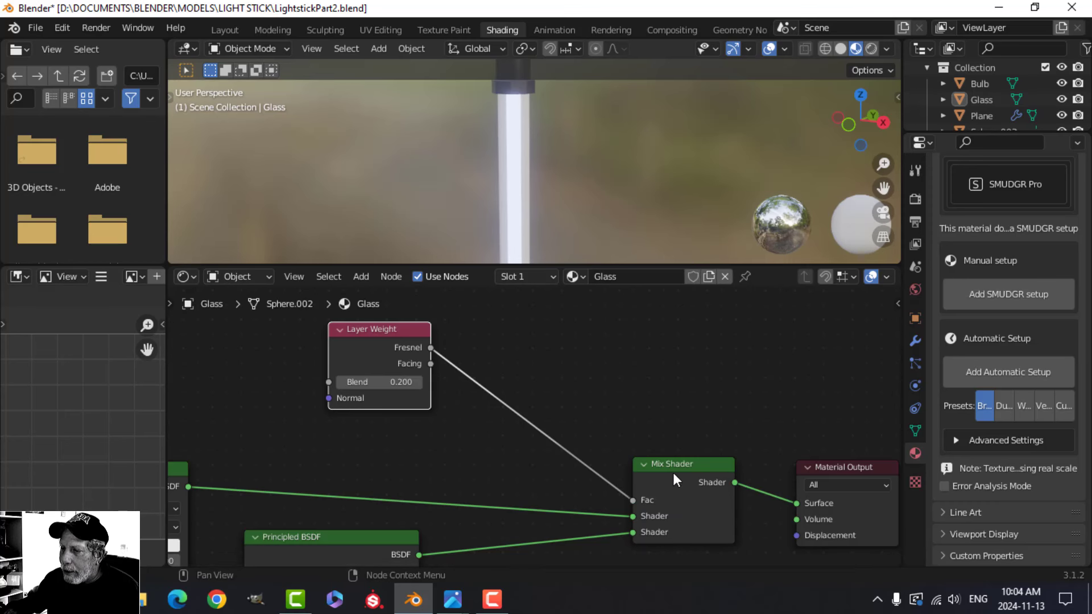
Enlarge the shader editor area around the two Principled BSDF nodes and frame the light stick's lower end in the viewport.
{"action": "scroll", "coordinate": [461, 463], "scroll_direction": "down", "scroll_amount": 1}
{"action": "middle_click_drag", "start_coordinate": [461, 463], "coordinate": [523, 396]}
{"action": "scroll", "coordinate": [524, 396], "scroll_direction": "up", "scroll_amount": 1}
{"action": "left_click_drag", "start_coordinate": [549, 266], "coordinate": [547, 241]}
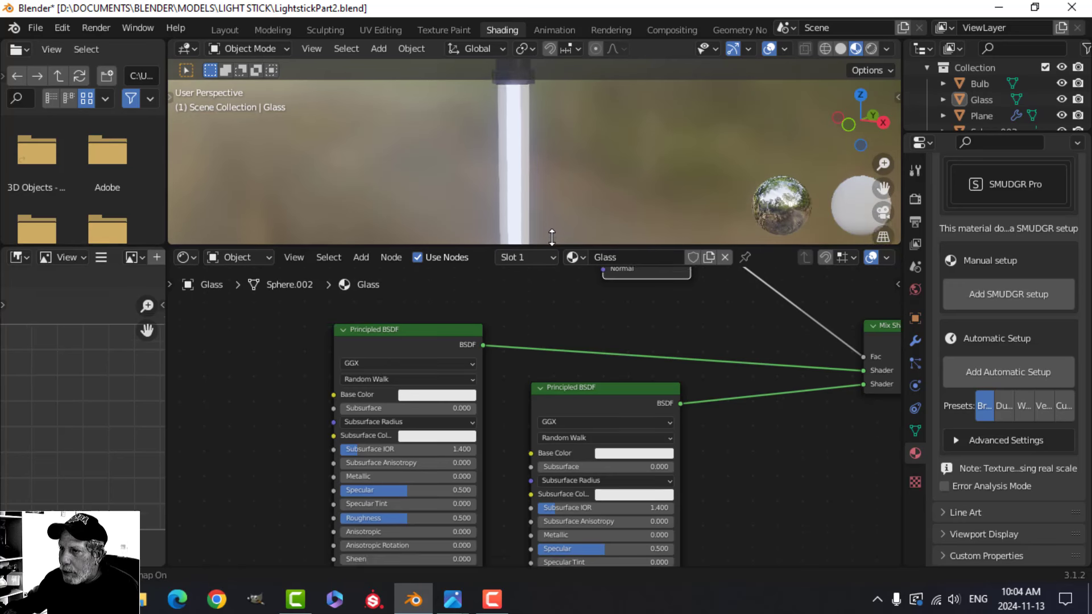
{"action": "scroll", "coordinate": [546, 206], "scroll_direction": "down", "scroll_amount": 2}
{"action": "scroll", "coordinate": [548, 169], "scroll_direction": "down", "scroll_amount": 2}
{"action": "middle_click_drag", "start_coordinate": [547, 169], "coordinate": [533, 81], "text": "shift"}
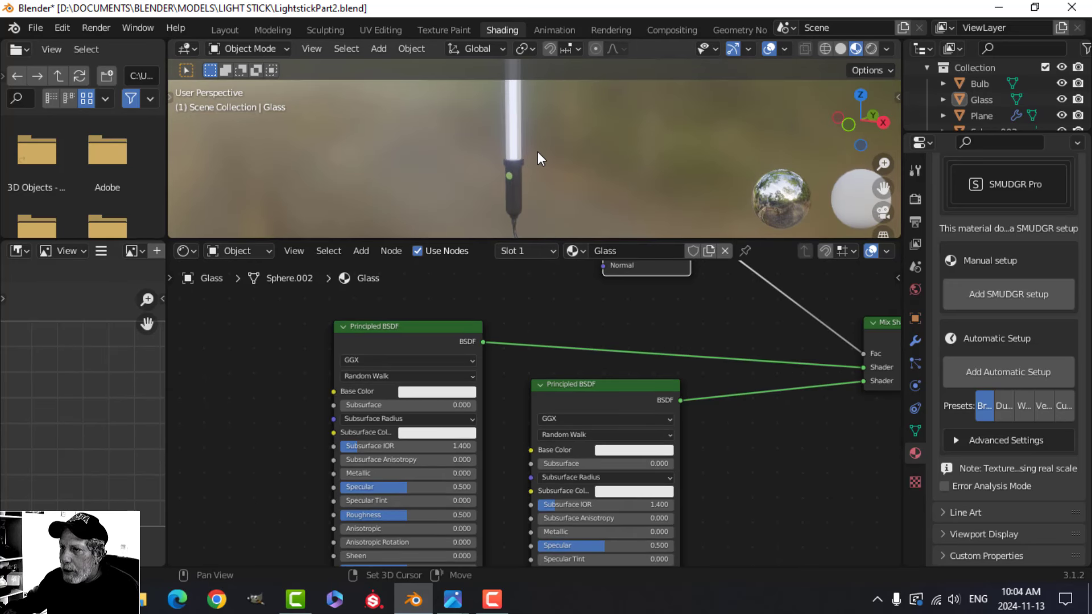
Switch the viewport's preview lighting to the dark studio HDRI and view the light stick's lower end from its darker side.
{"action": "middle_click_drag", "start_coordinate": [538, 152], "coordinate": [573, 125], "text": "shift"}
{"action": "scroll", "coordinate": [545, 145], "scroll_direction": "up", "scroll_amount": 4}
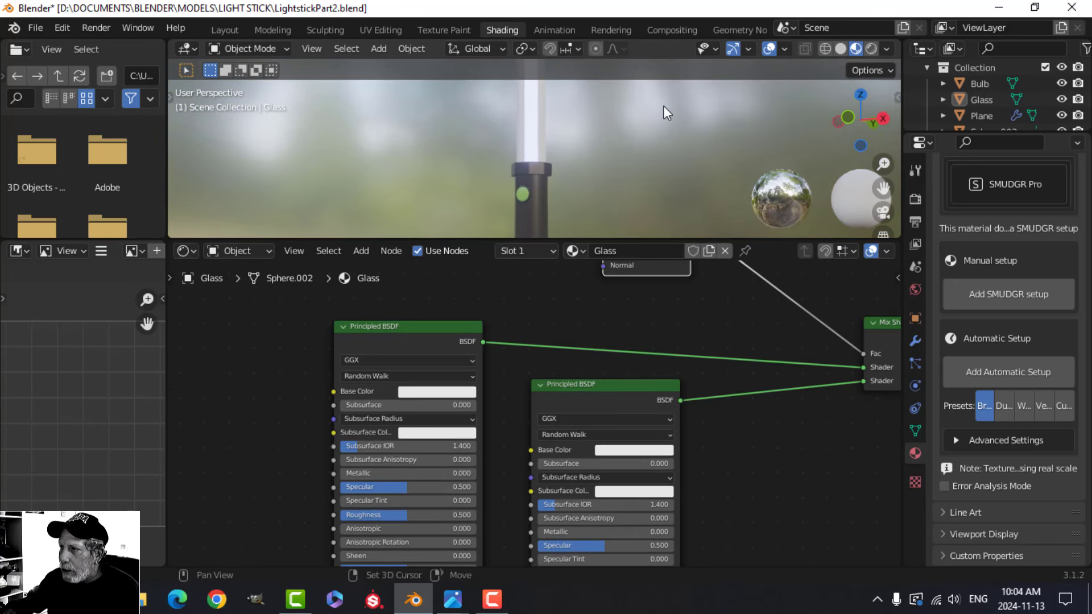
{"action": "left_click", "coordinate": [886, 48]}
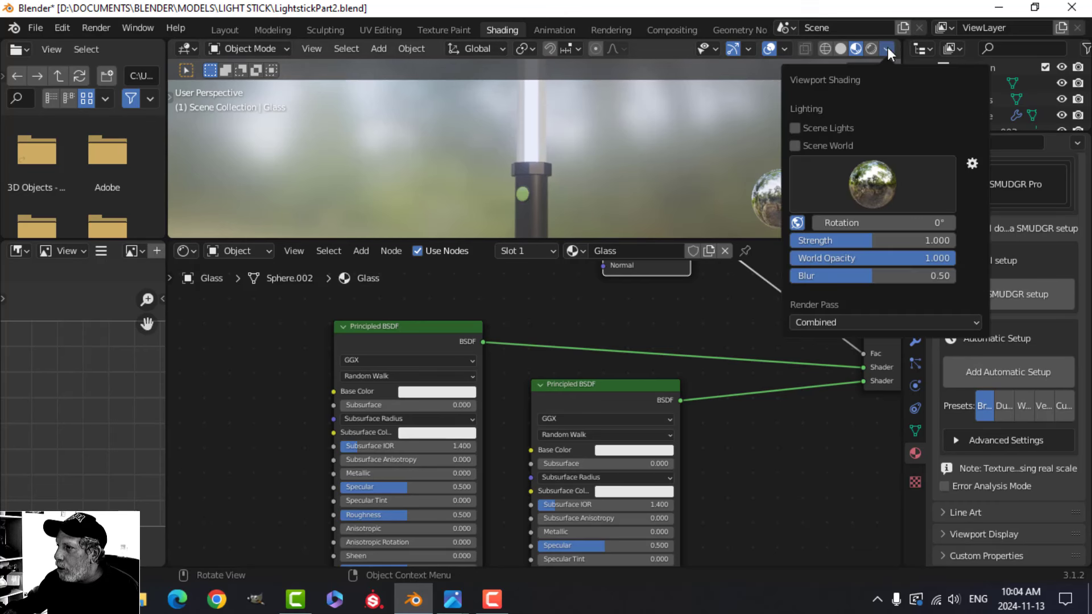
{"action": "left_click", "coordinate": [874, 181]}
{"action": "left_click", "coordinate": [733, 288]}
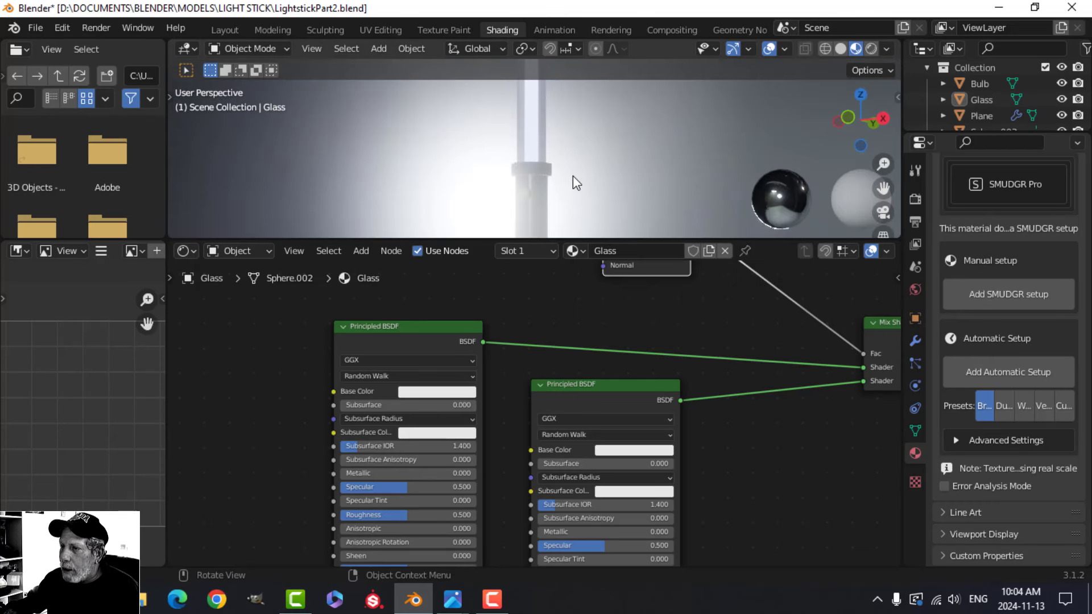
{"action": "middle_click_drag", "start_coordinate": [579, 176], "coordinate": [644, 184]}
{"action": "scroll", "coordinate": [643, 184], "scroll_direction": "up", "scroll_amount": 1}
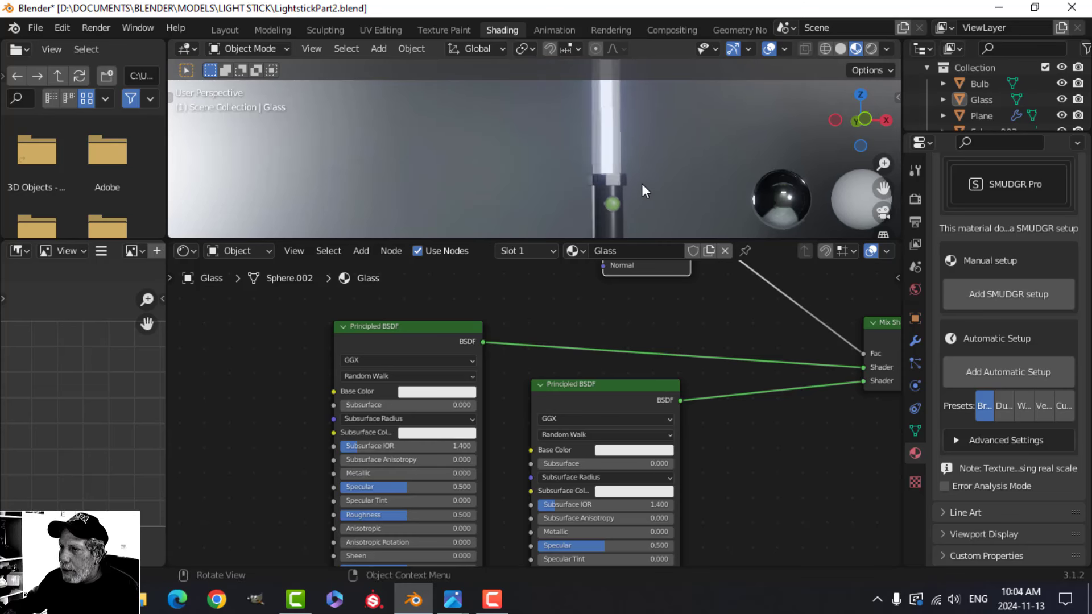
{"action": "middle_click_drag", "start_coordinate": [643, 186], "coordinate": [626, 189], "text": "shift"}
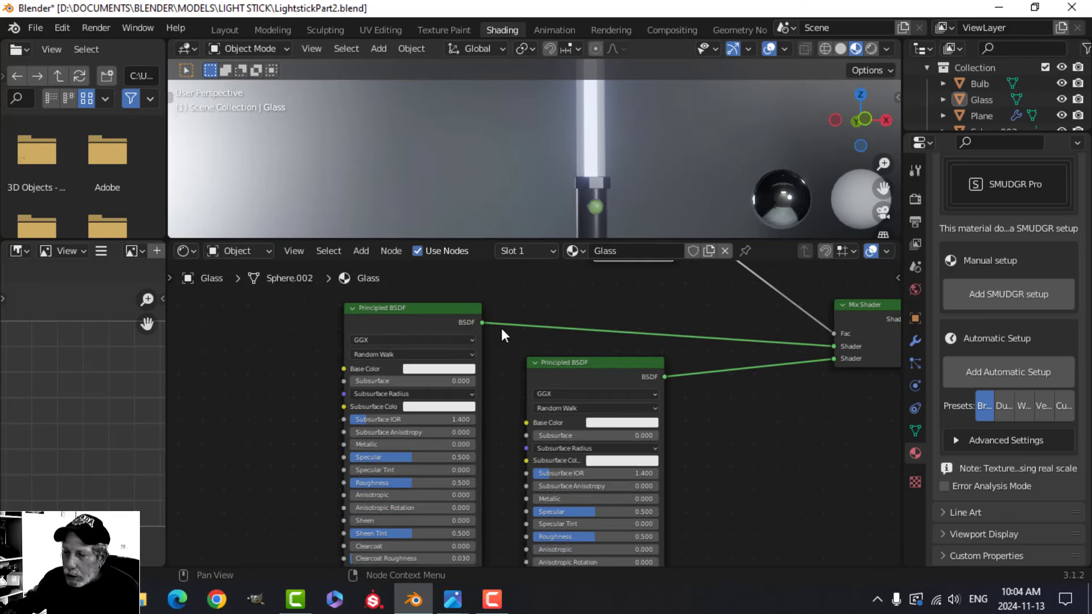
Check LightstickGlassMaterial.jpg, then set Roughness to 0.15 on the first Principled BSDF and 0.2 on the second.
{"action": "mouse_move", "coordinate": [453, 599]}
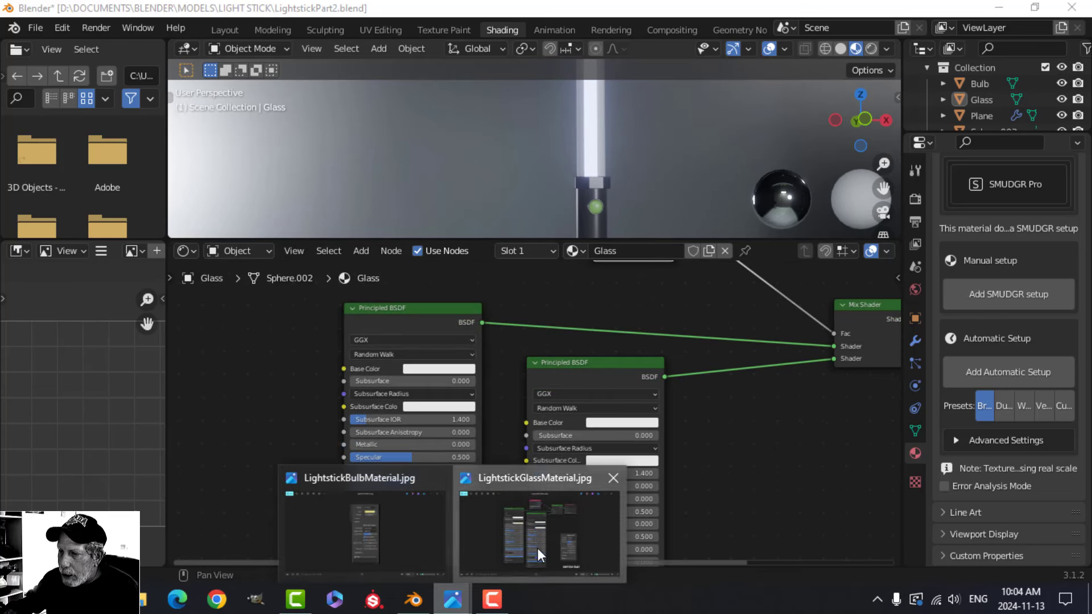
{"action": "left_click", "coordinate": [537, 548]}
{"action": "scroll", "coordinate": [515, 179], "scroll_direction": "up", "scroll_amount": 1}
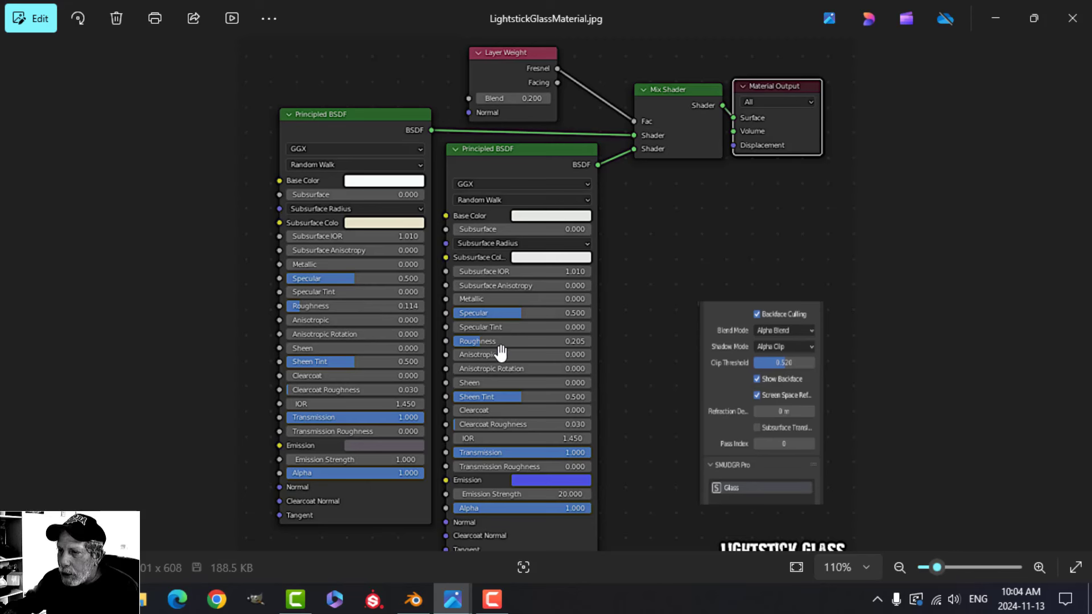
{"action": "left_click", "coordinate": [414, 599]}
{"action": "scroll", "coordinate": [477, 415], "scroll_direction": "up", "scroll_amount": 1}
{"action": "middle_click_drag", "start_coordinate": [425, 487], "coordinate": [461, 423]}
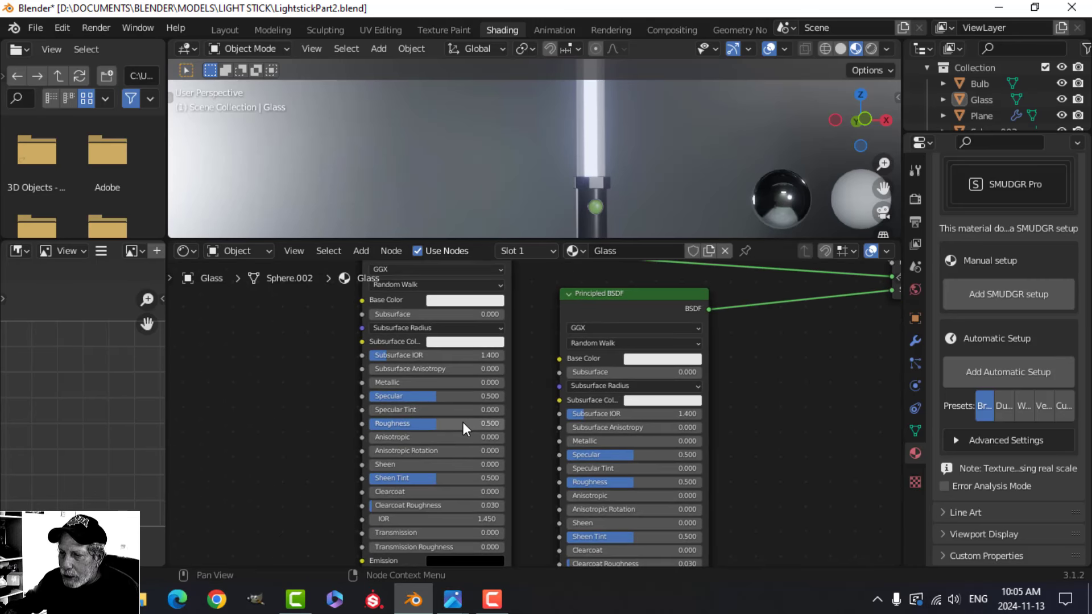
{"action": "double_click", "coordinate": [462, 424]}
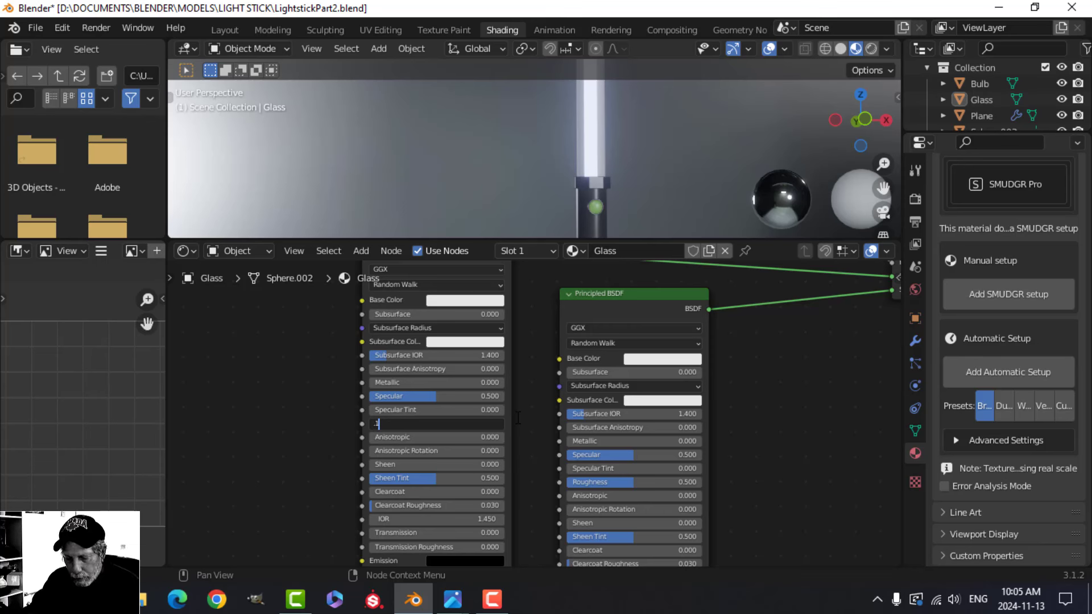
{"action": "key", "text": "Return"}
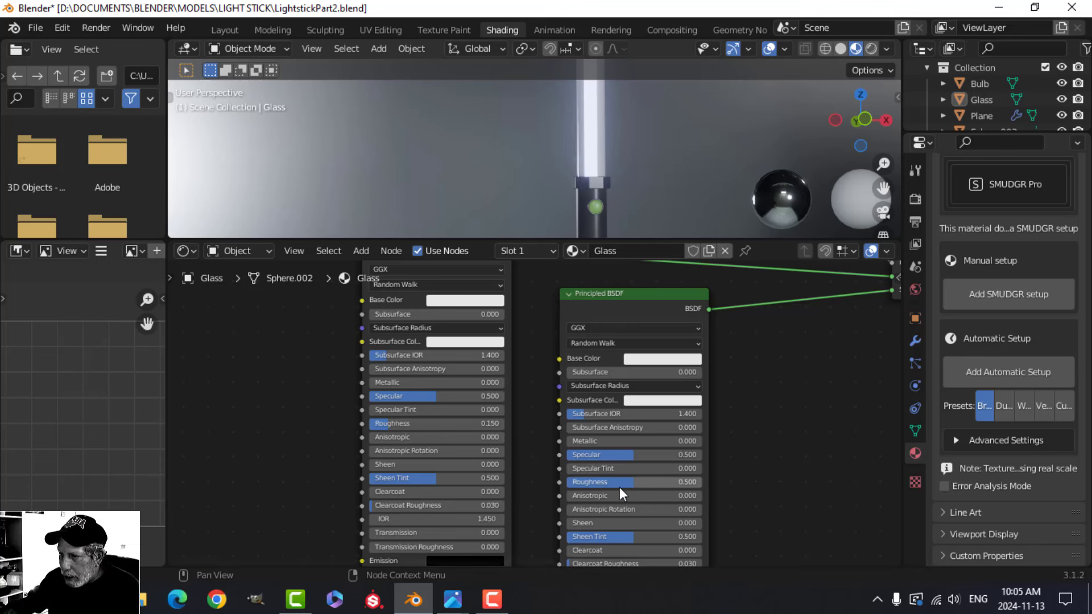
{"action": "double_click", "coordinate": [648, 482]}
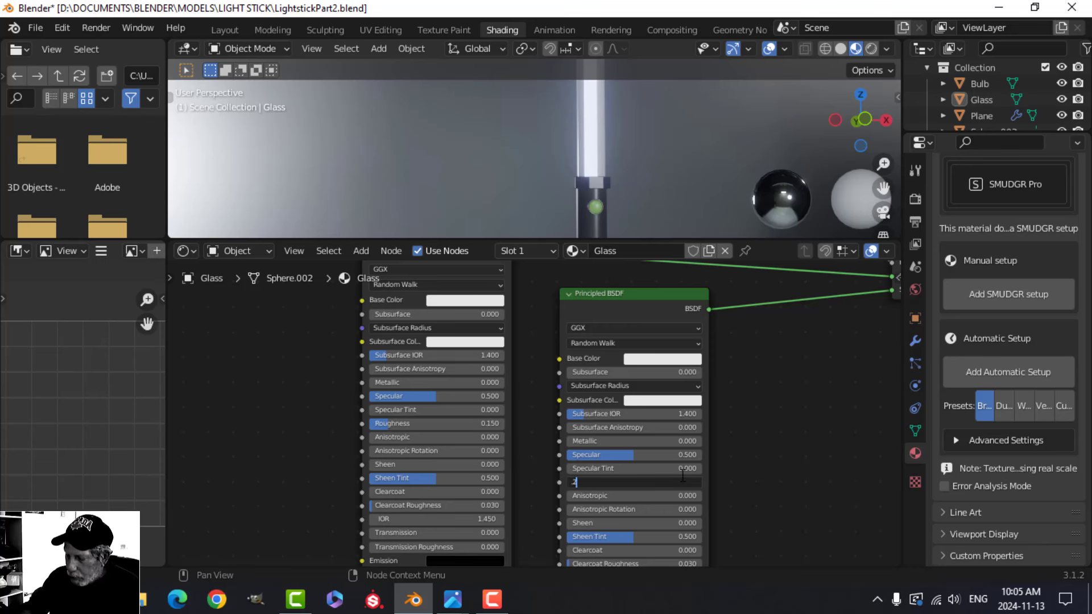
{"action": "key", "text": "Return"}
Check the glass material reference image and set Transmission to 1 on both Principled BSDF nodes.
{"action": "scroll", "coordinate": [526, 467], "scroll_direction": "down", "scroll_amount": 1}
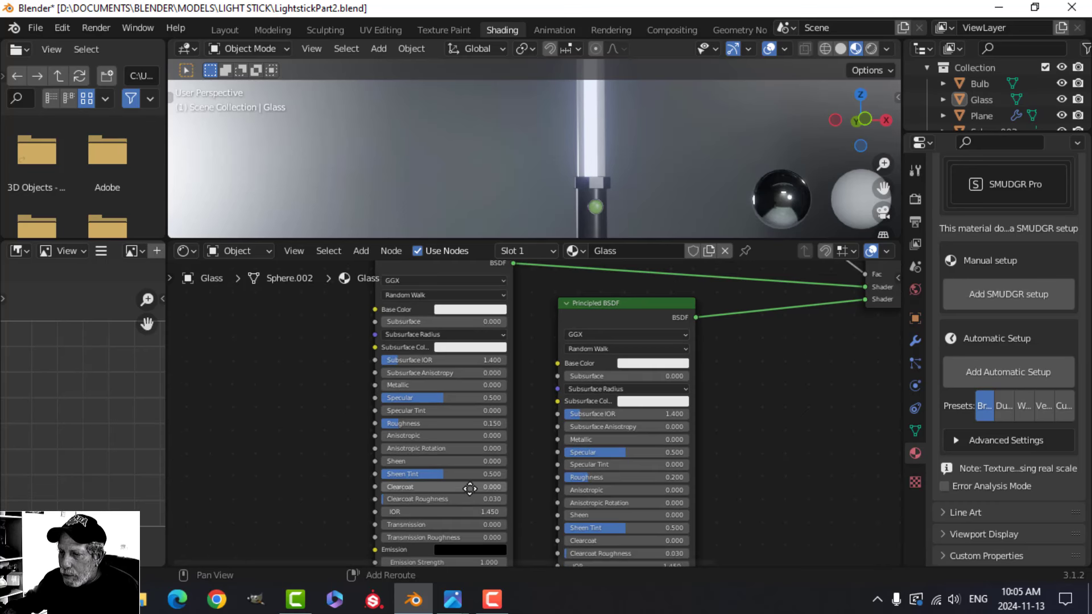
{"action": "middle_click_drag", "start_coordinate": [497, 522], "coordinate": [509, 393]}
{"action": "scroll", "coordinate": [524, 438], "scroll_direction": "up", "scroll_amount": 2}
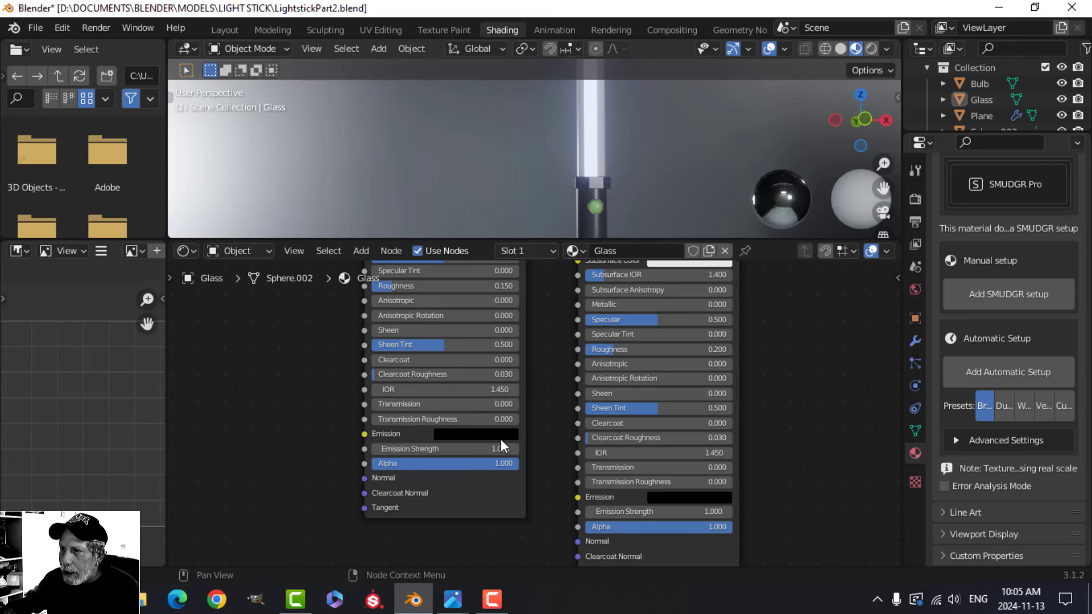
{"action": "mouse_move", "coordinate": [453, 599]}
{"action": "left_click", "coordinate": [559, 534]}
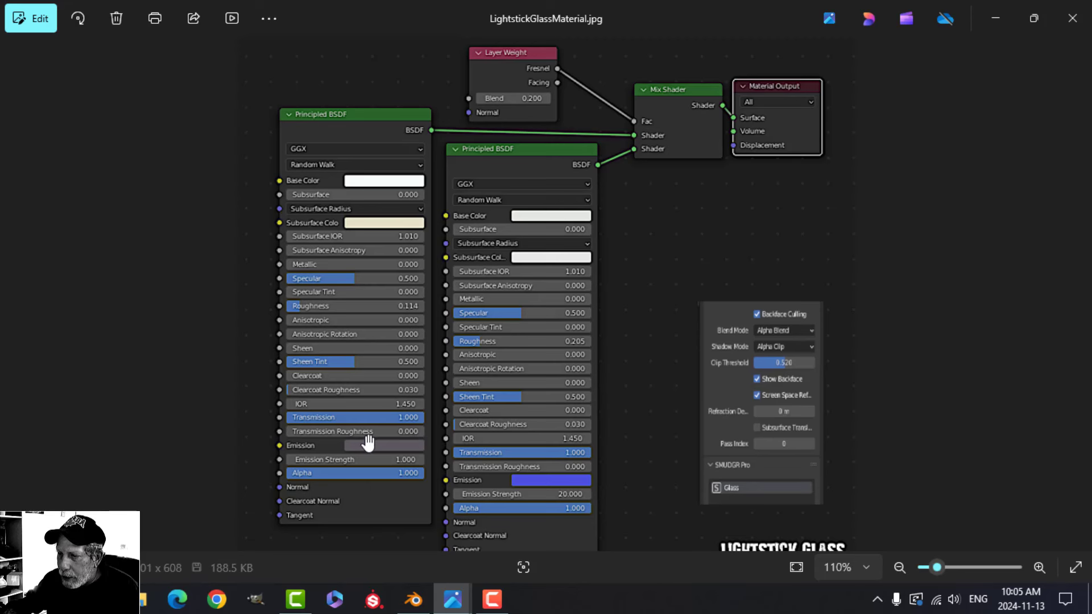
{"action": "left_click", "coordinate": [415, 600]}
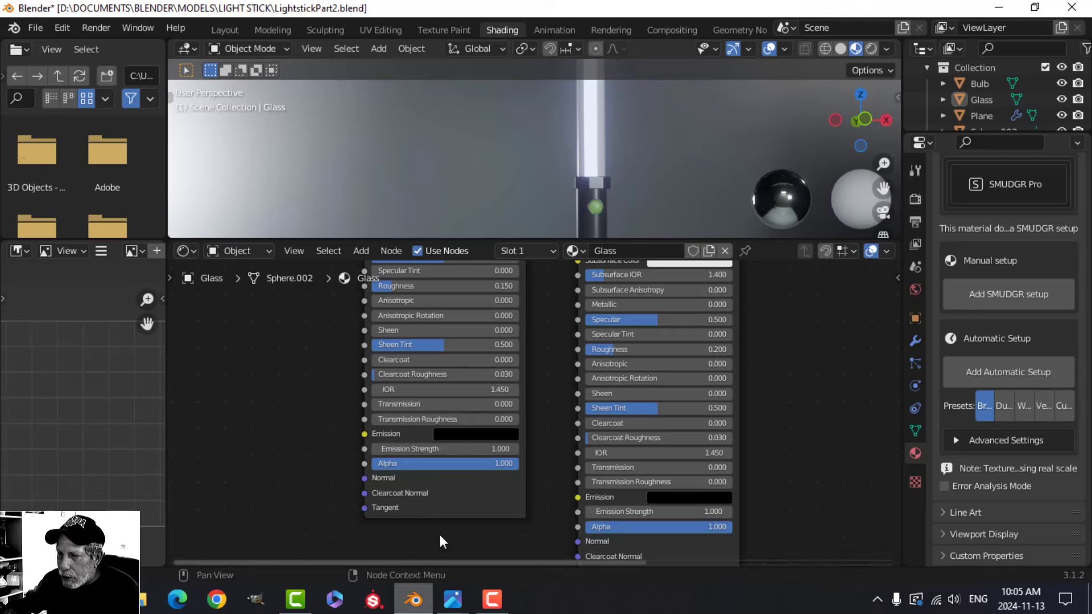
{"action": "left_click", "coordinate": [412, 402]}
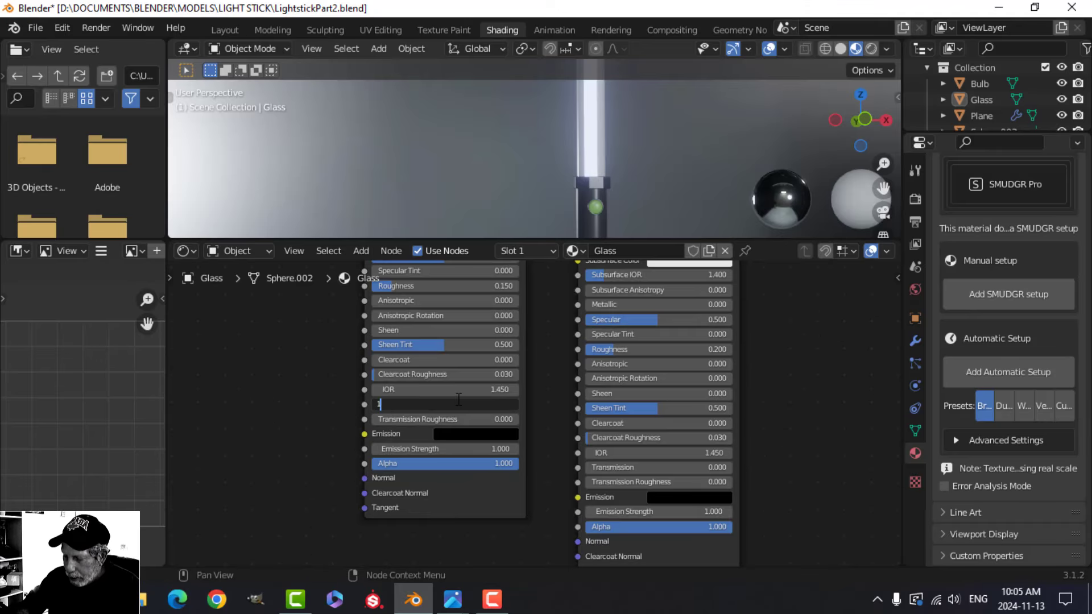
{"action": "key", "text": "Return"}
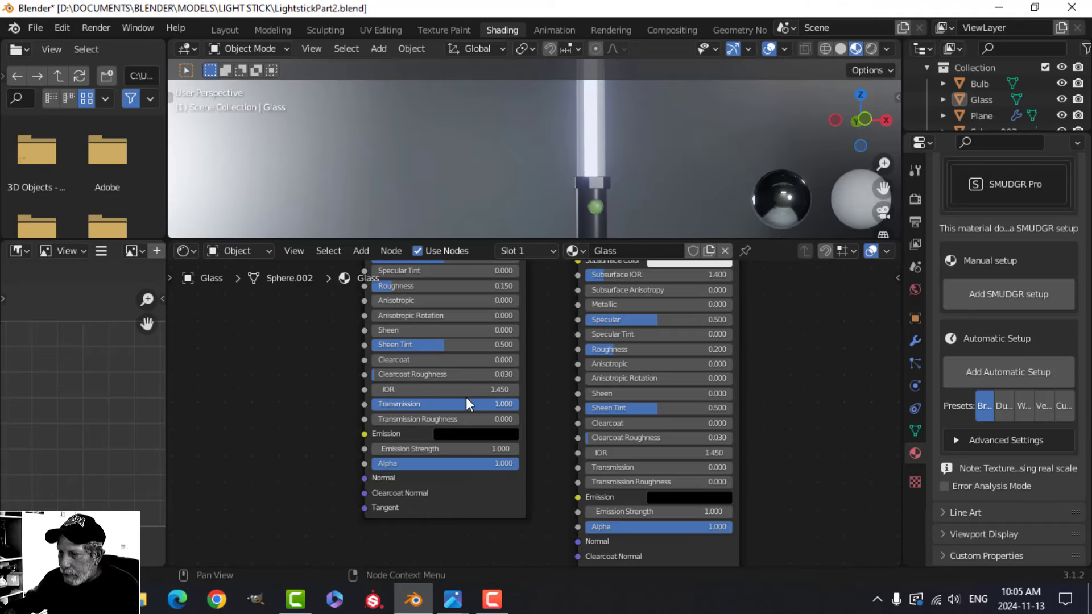
{"action": "left_click", "coordinate": [625, 469]}
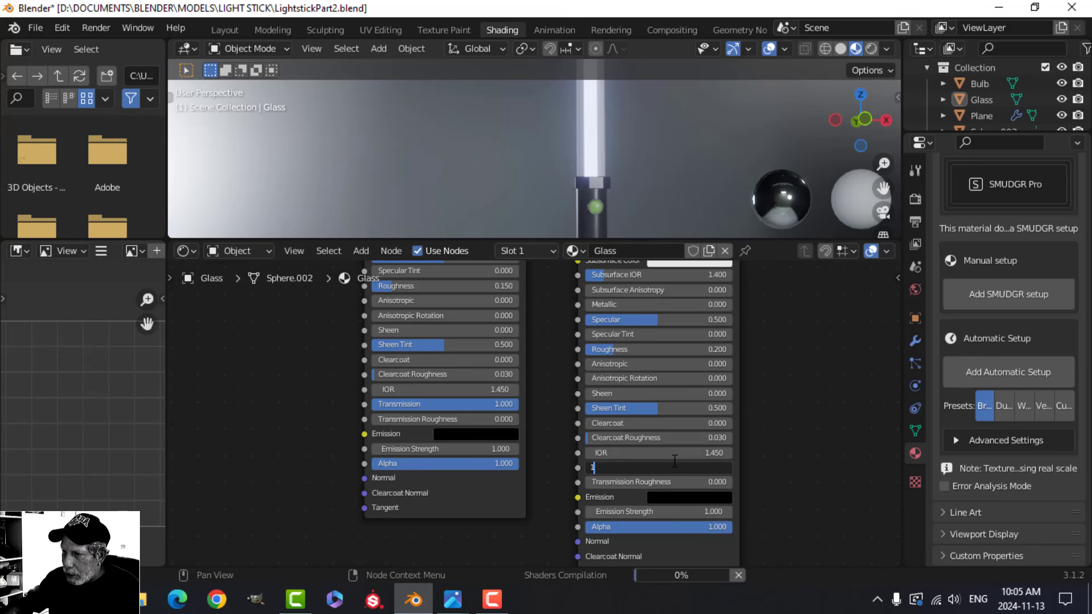
{"action": "key", "text": "Return"}
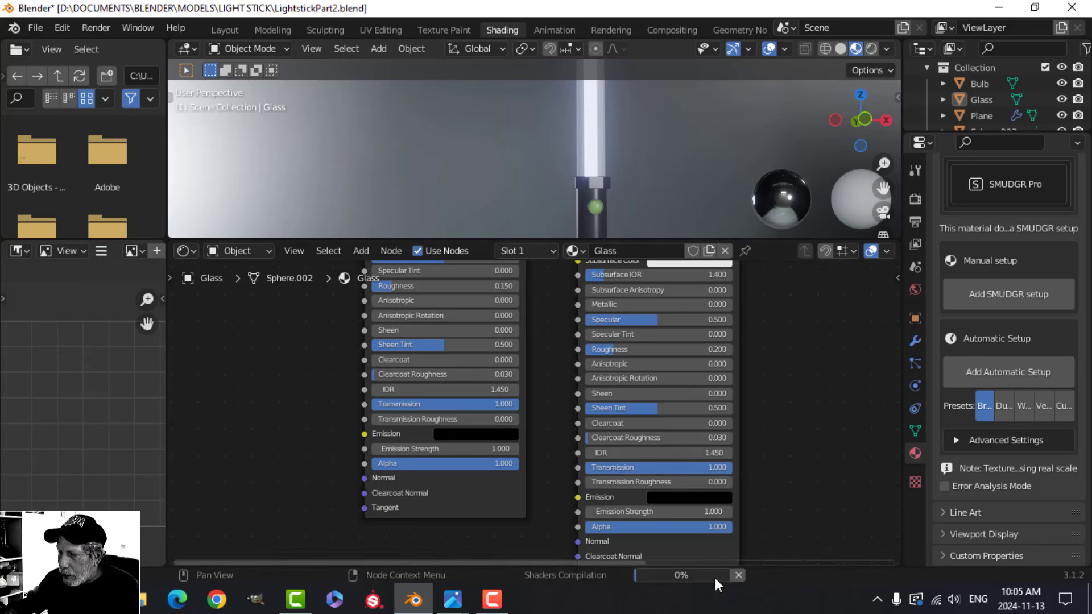
{"action": "mouse_move", "coordinate": [715, 578]}
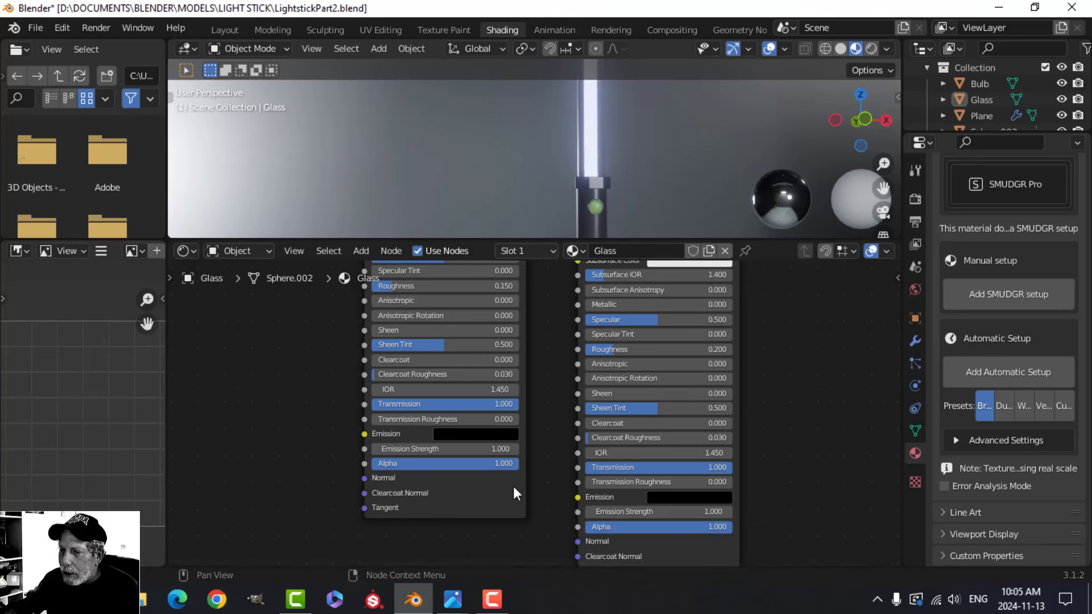
Consult the glass reference image and set the second Principled BSDF's Emission Strength to 20.
{"action": "left_click", "coordinate": [453, 599]}
{"action": "left_click", "coordinate": [584, 562]}
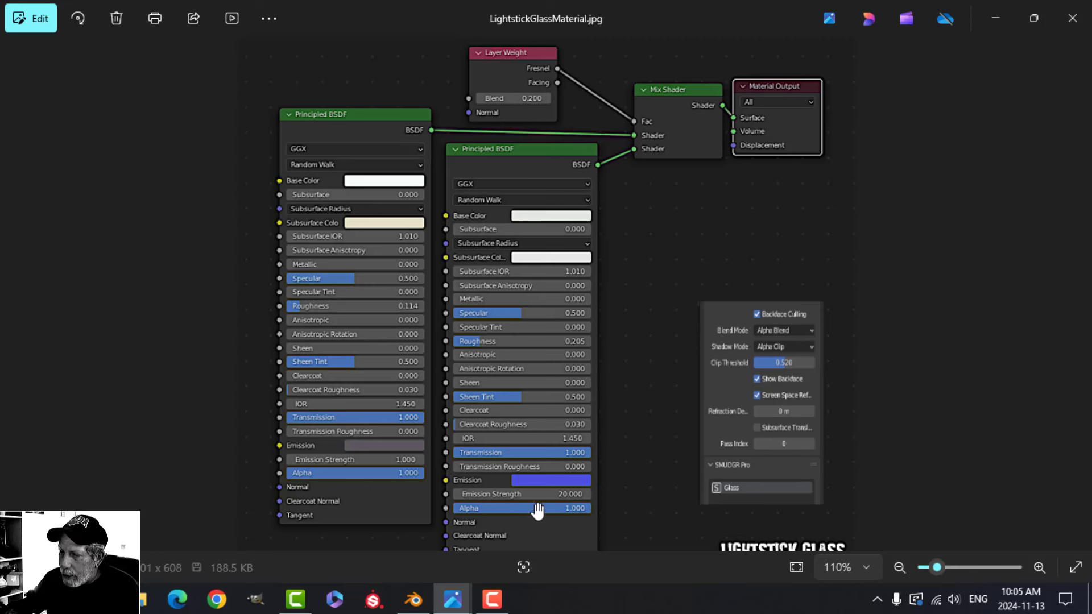
{"action": "left_click", "coordinate": [423, 605]}
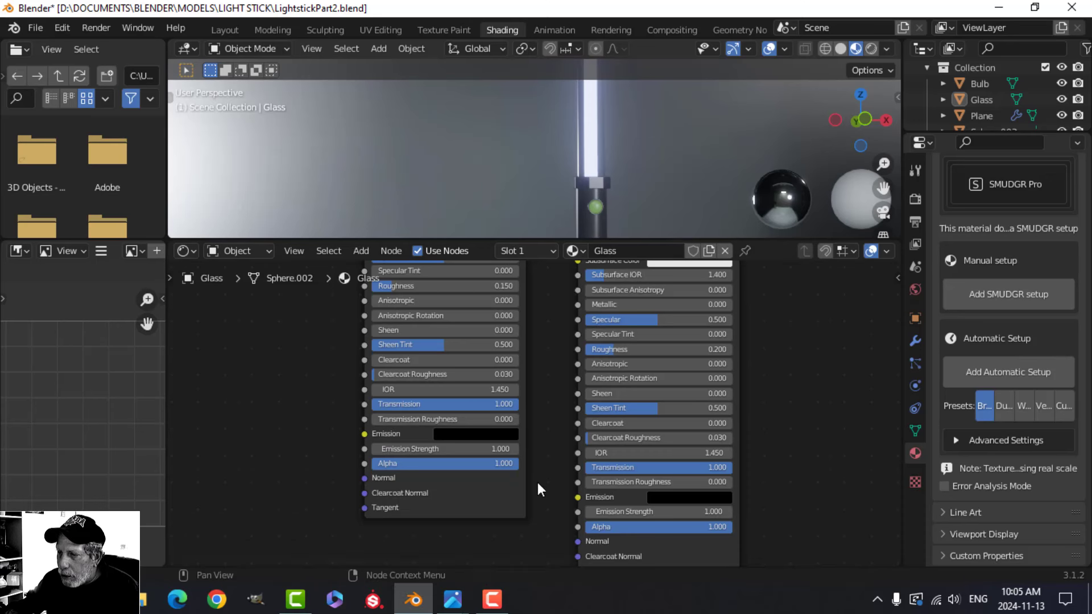
{"action": "left_click", "coordinate": [671, 513]}
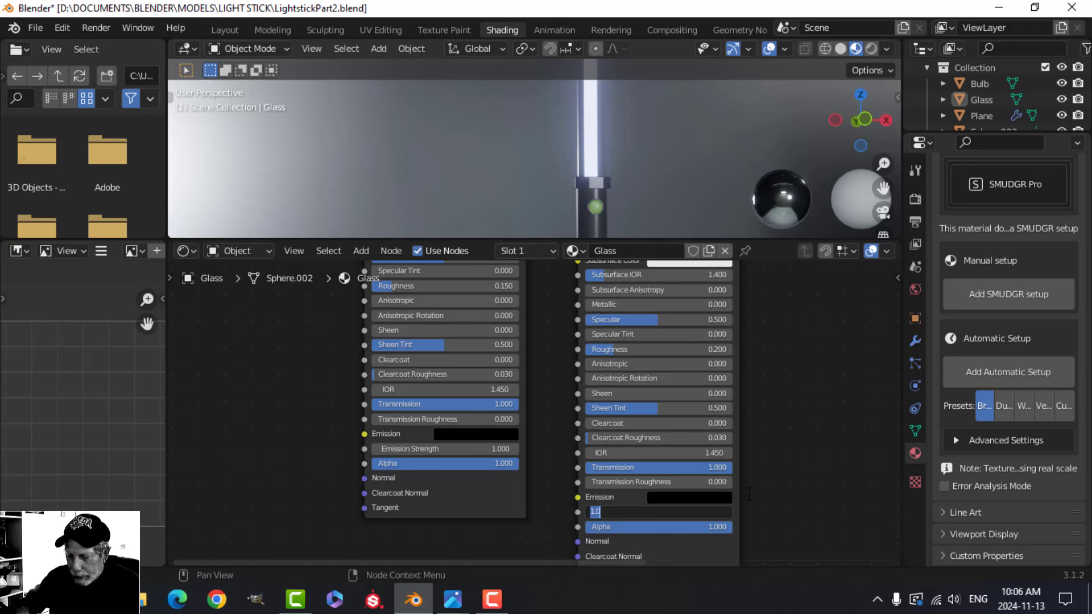
{"action": "type", "text": "20"}
{"action": "key", "text": "Return"}
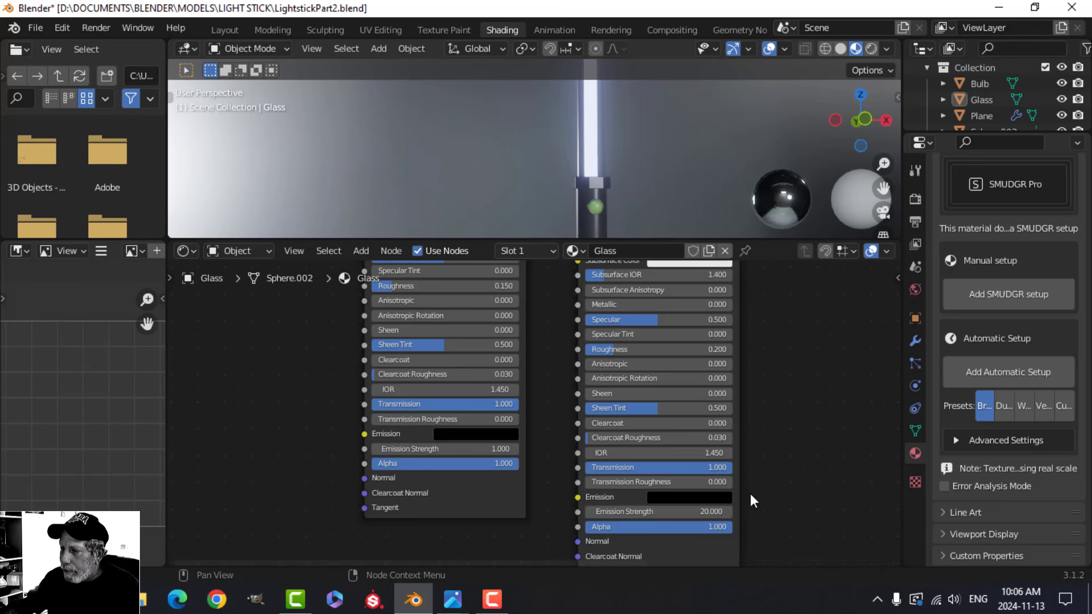
Set the first Principled BSDF's Emission to gray (V 0.138) and the second's to blue (H 0.657, S 0.906, V 0.393).
{"action": "left_click", "coordinate": [455, 435]}
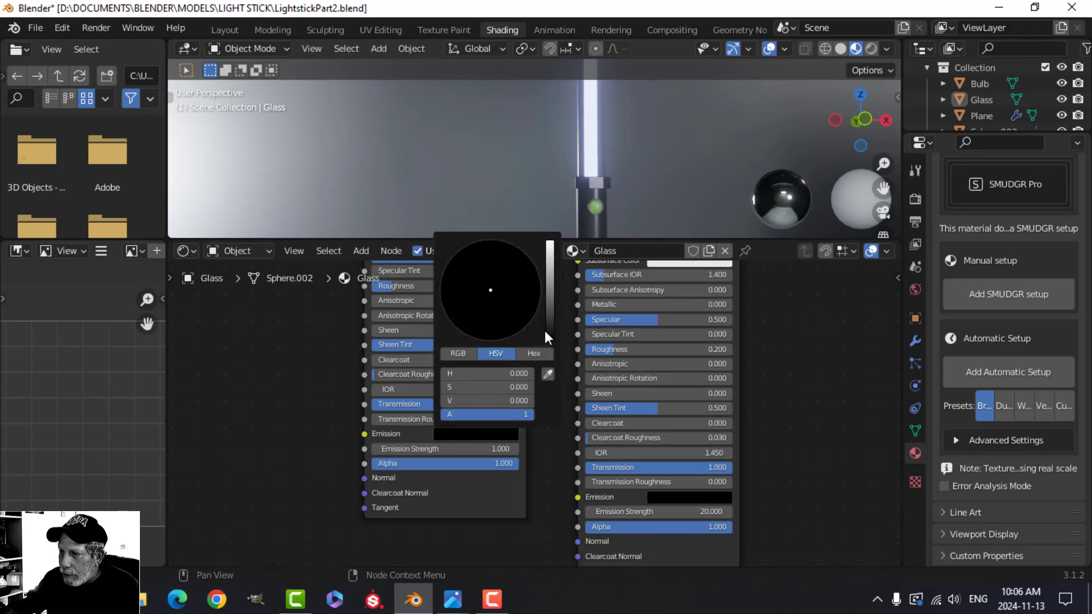
{"action": "left_click_drag", "start_coordinate": [548, 333], "coordinate": [550, 303]}
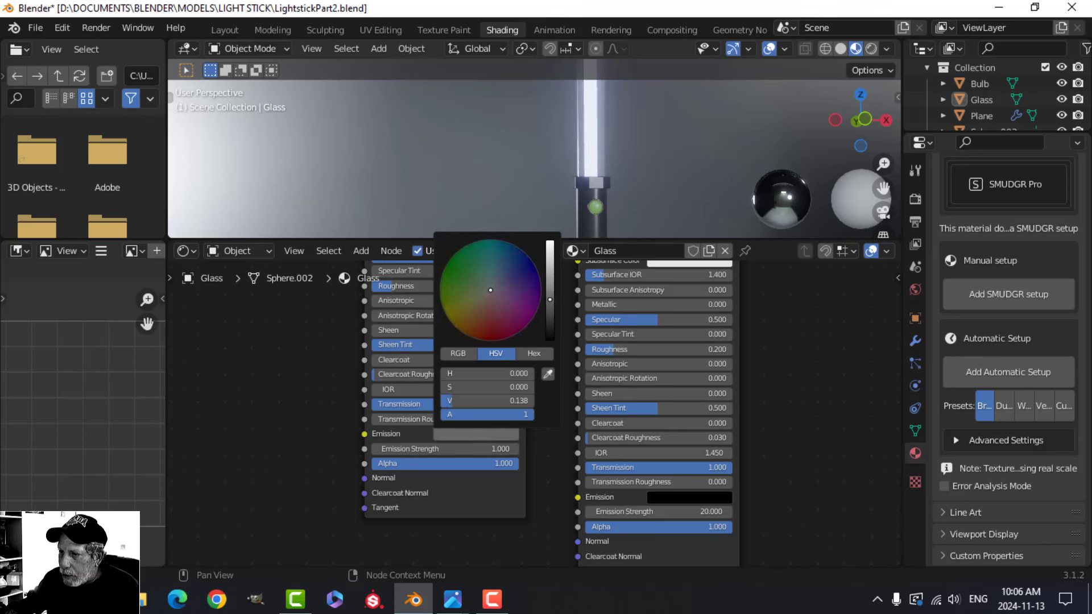
{"action": "left_click", "coordinate": [694, 497]}
{"action": "mouse_move", "coordinate": [763, 387]}
{"action": "left_mouse_down"}
{"action": "mouse_move", "coordinate": [763, 338]}
{"action": "mouse_move", "coordinate": [721, 341]}
{"action": "mouse_move", "coordinate": [731, 333]}
{"action": "left_mouse_up"}
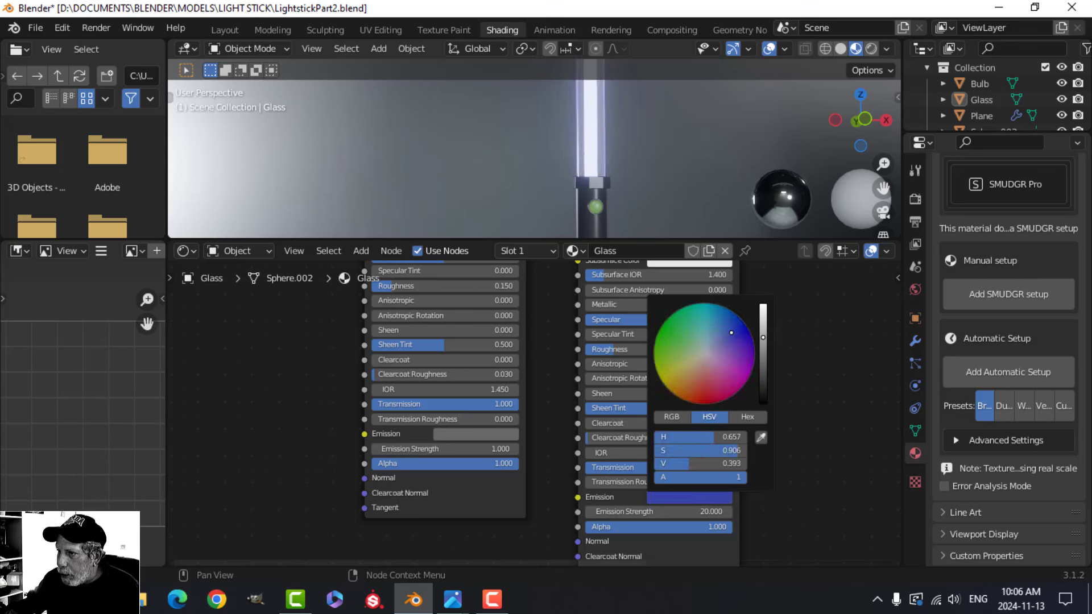
Inspect the blue emission on the tube up close and in the Layout workspace, and select the Glass object.
{"action": "scroll", "coordinate": [631, 171], "scroll_direction": "up", "scroll_amount": 2}
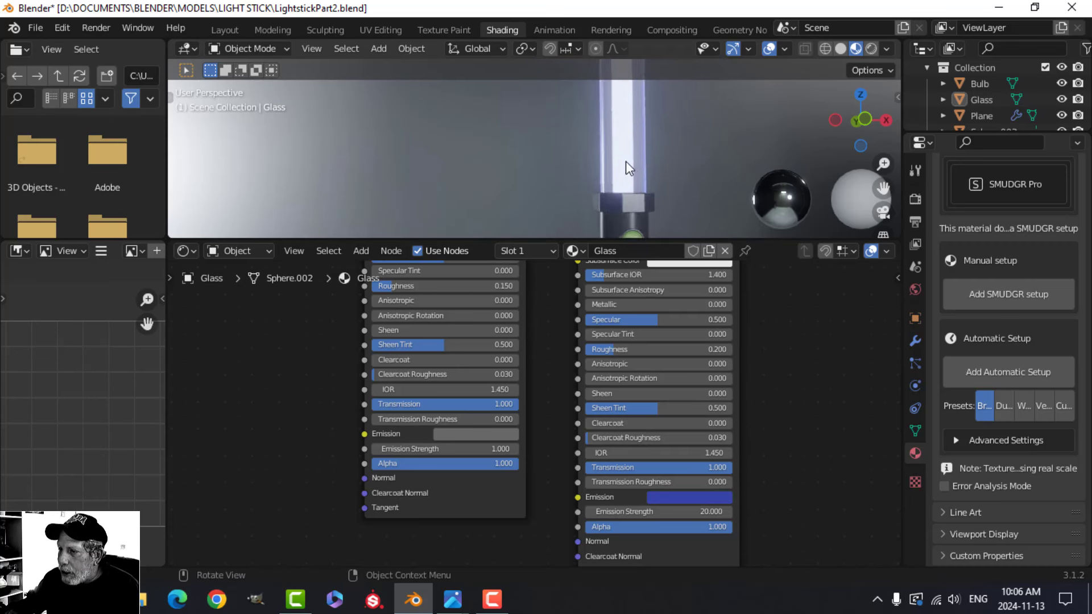
{"action": "scroll", "coordinate": [625, 161], "scroll_direction": "down", "scroll_amount": 1}
{"action": "scroll", "coordinate": [787, 391], "scroll_direction": "down", "scroll_amount": 1}
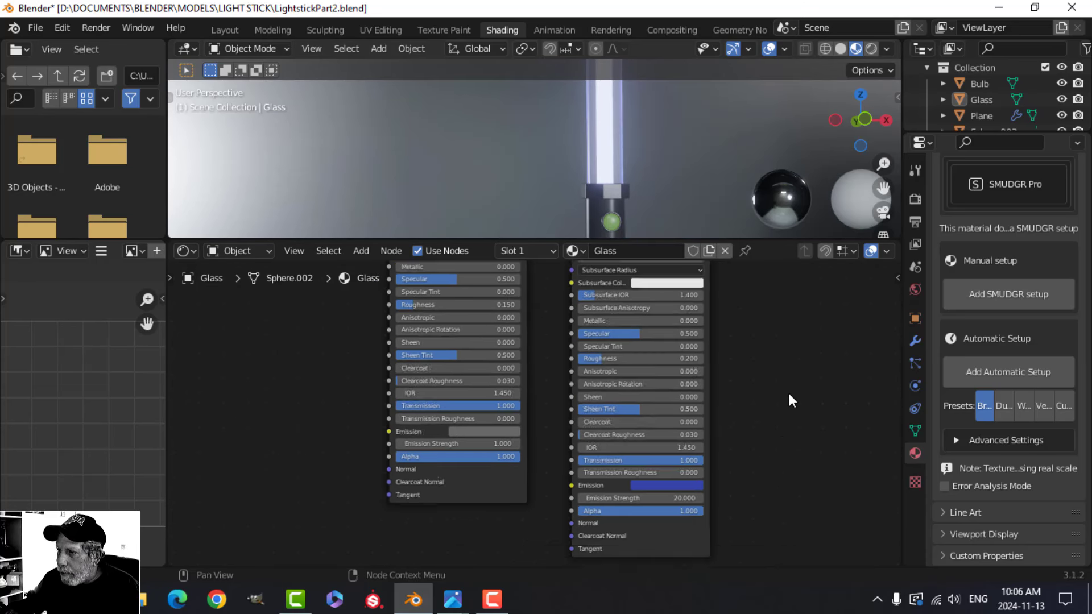
{"action": "middle_click_drag", "start_coordinate": [787, 391], "coordinate": [747, 446]}
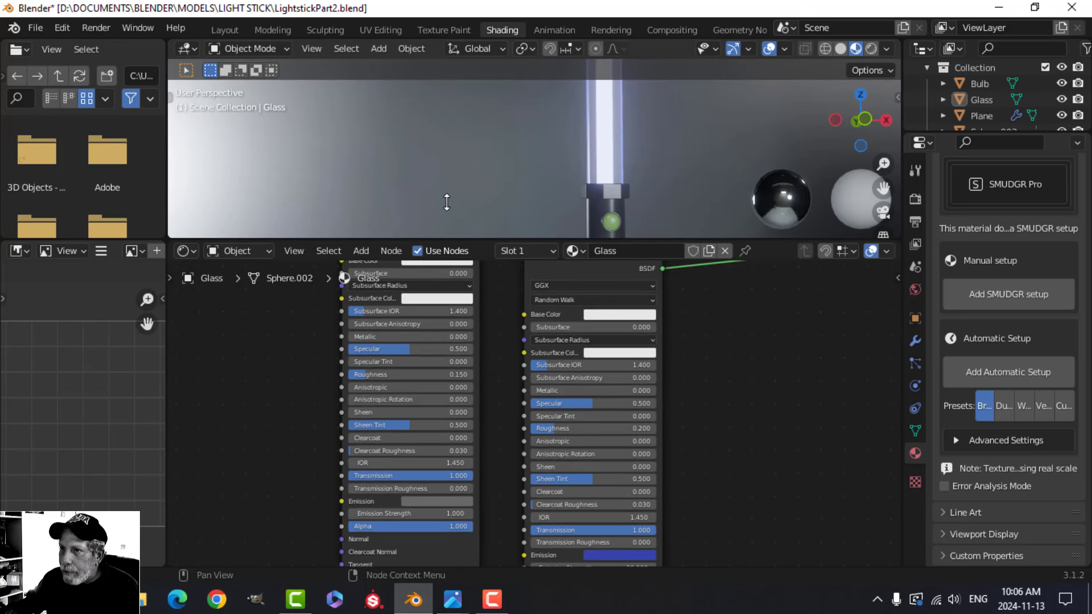
{"action": "left_click", "coordinate": [229, 30]}
{"action": "mouse_move", "coordinate": [544, 295]}
{"action": "middle_mouse_down"}
{"action": "mouse_move", "coordinate": [495, 293]}
{"action": "mouse_move", "coordinate": [565, 268]}
{"action": "mouse_move", "coordinate": [575, 251]}
{"action": "mouse_move", "coordinate": [565, 305]}
{"action": "mouse_move", "coordinate": [548, 314]}
{"action": "middle_mouse_up"}
{"action": "left_click", "coordinate": [507, 262]}
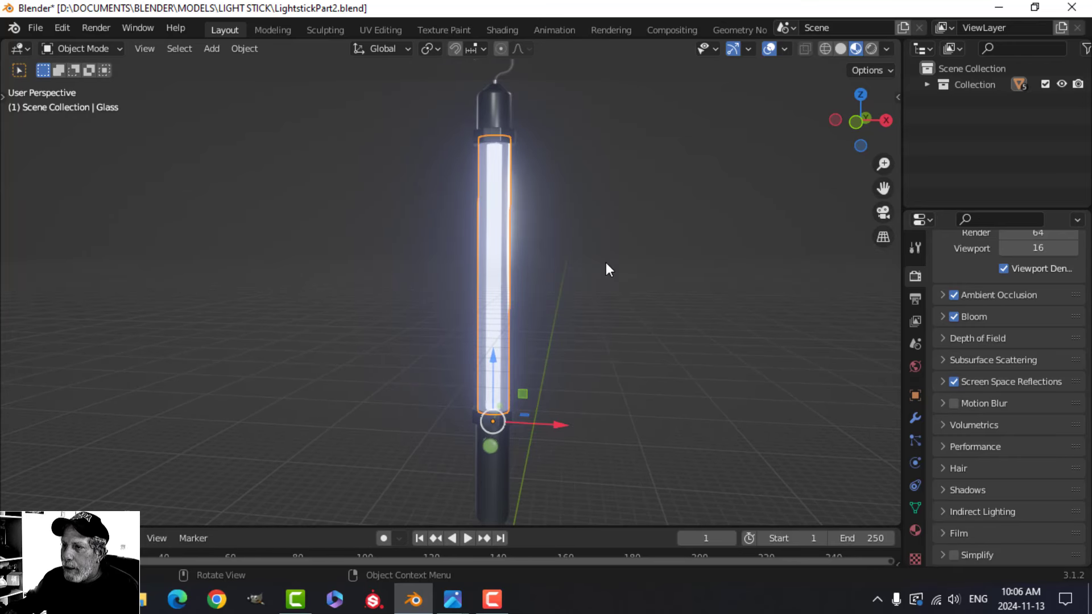
Change the second Principled BSDF's Emission to magenta (H 0.818, S 0.921, V 0.694) and view the stick in the Layout workspace.
{"action": "left_click", "coordinate": [511, 30]}
{"action": "mouse_move", "coordinate": [683, 395]}
{"action": "middle_mouse_down"}
{"action": "mouse_move", "coordinate": [732, 390]}
{"action": "mouse_move", "coordinate": [730, 320]}
{"action": "middle_mouse_up"}
{"action": "scroll", "coordinate": [623, 476], "scroll_direction": "up", "scroll_amount": 1}
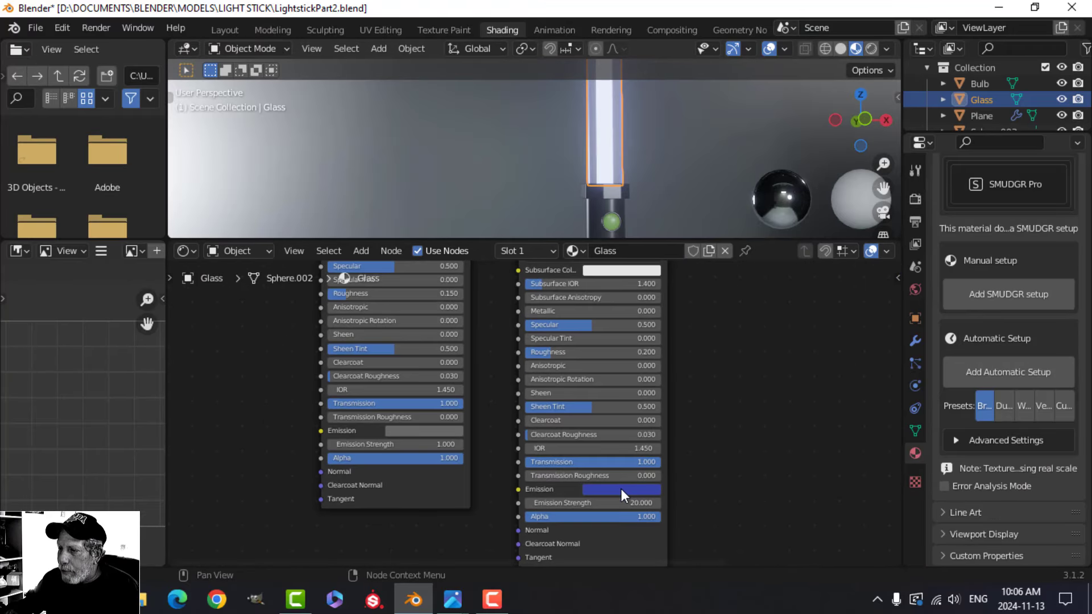
{"action": "left_click", "coordinate": [621, 489]}
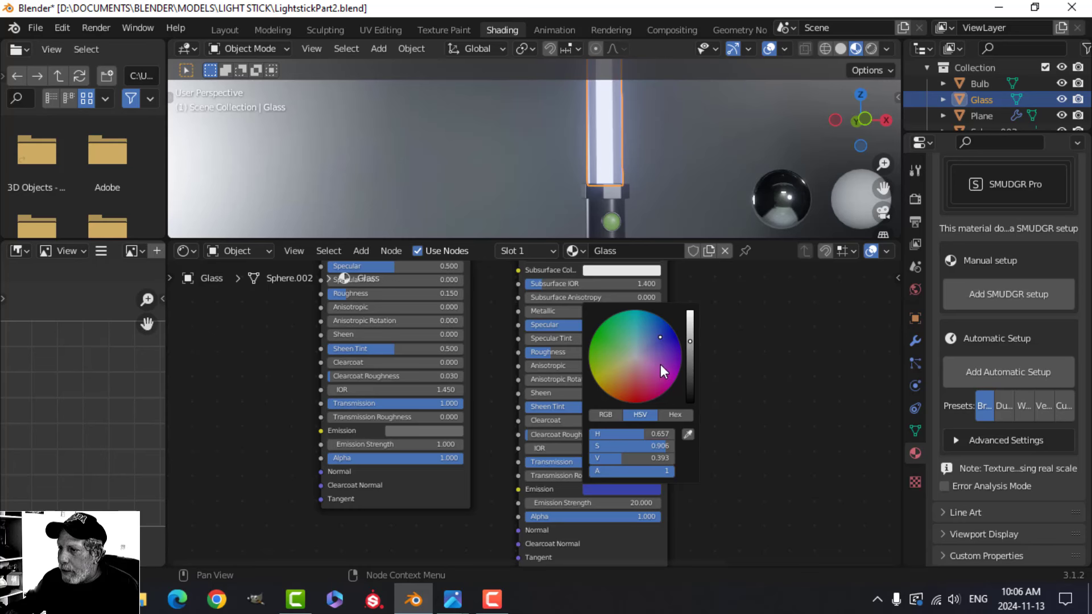
{"action": "left_click_drag", "start_coordinate": [660, 364], "coordinate": [692, 326]}
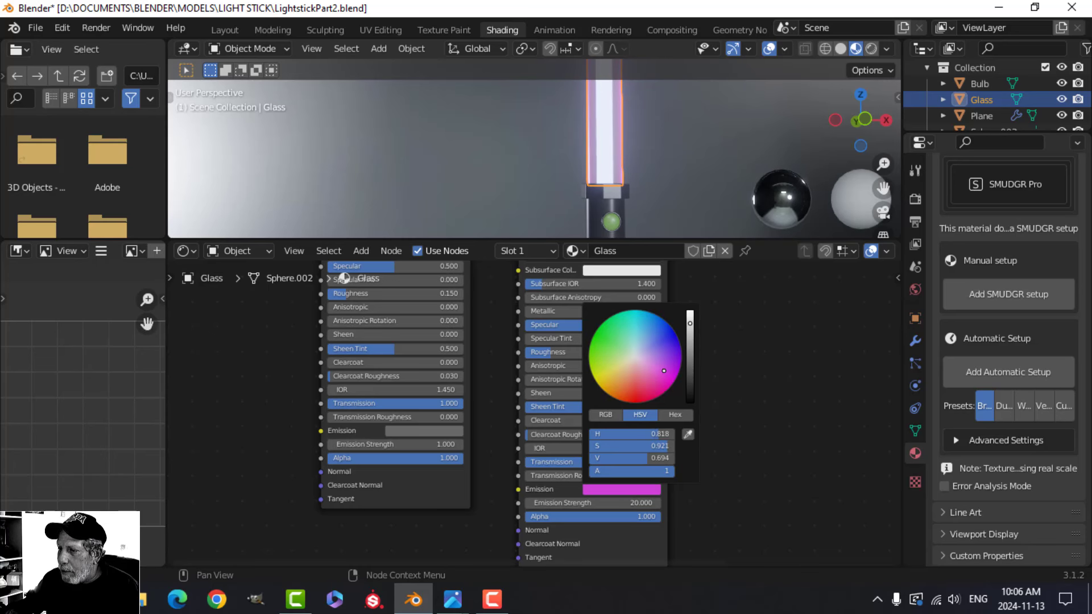
{"action": "left_click", "coordinate": [228, 33]}
{"action": "mouse_move", "coordinate": [572, 242]}
{"action": "middle_mouse_down"}
{"action": "mouse_move", "coordinate": [500, 258]}
{"action": "mouse_move", "coordinate": [489, 216]}
{"action": "mouse_move", "coordinate": [665, 204]}
{"action": "mouse_move", "coordinate": [665, 239]}
{"action": "mouse_move", "coordinate": [528, 267]}
{"action": "mouse_move", "coordinate": [571, 261]}
{"action": "middle_mouse_up"}
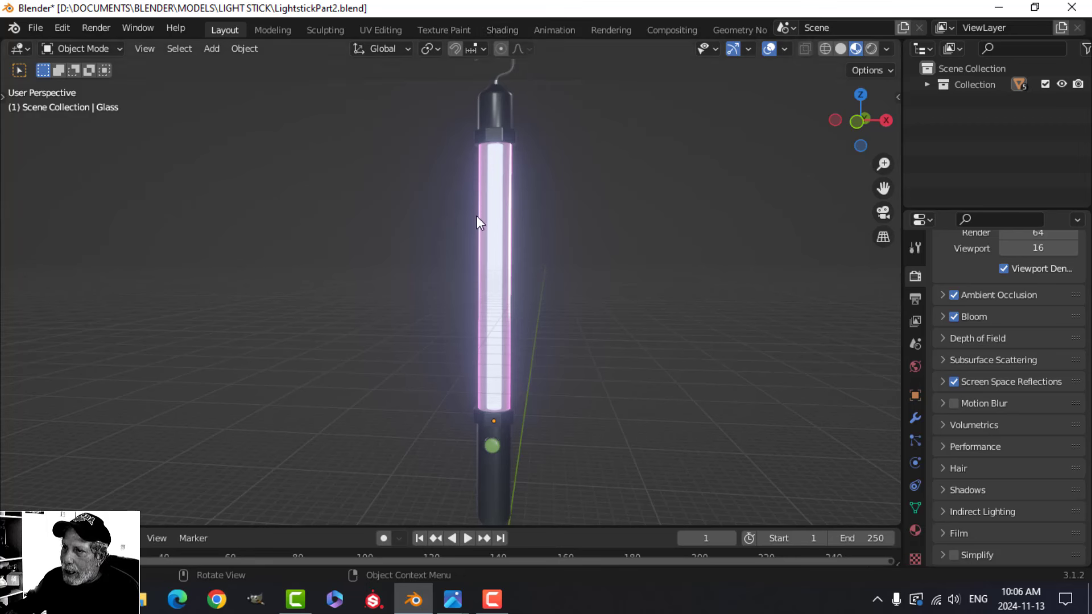
Change the Emission color of the Glass material's second Principled BSDF from magenta to blue.
{"action": "left_click", "coordinate": [501, 29]}
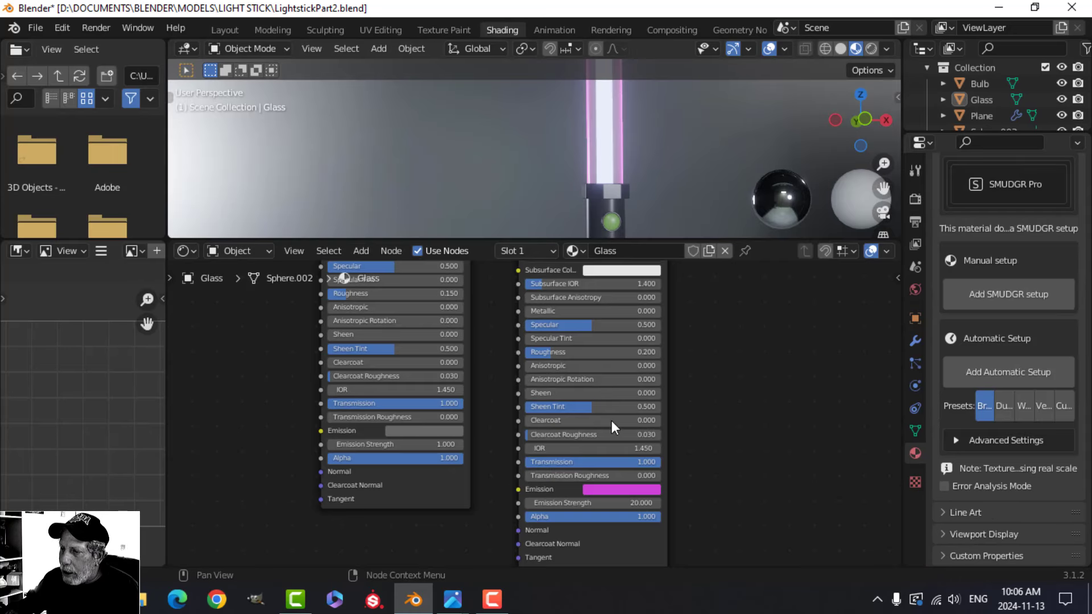
{"action": "left_click", "coordinate": [616, 488]}
{"action": "left_click_drag", "start_coordinate": [609, 356], "coordinate": [661, 340]}
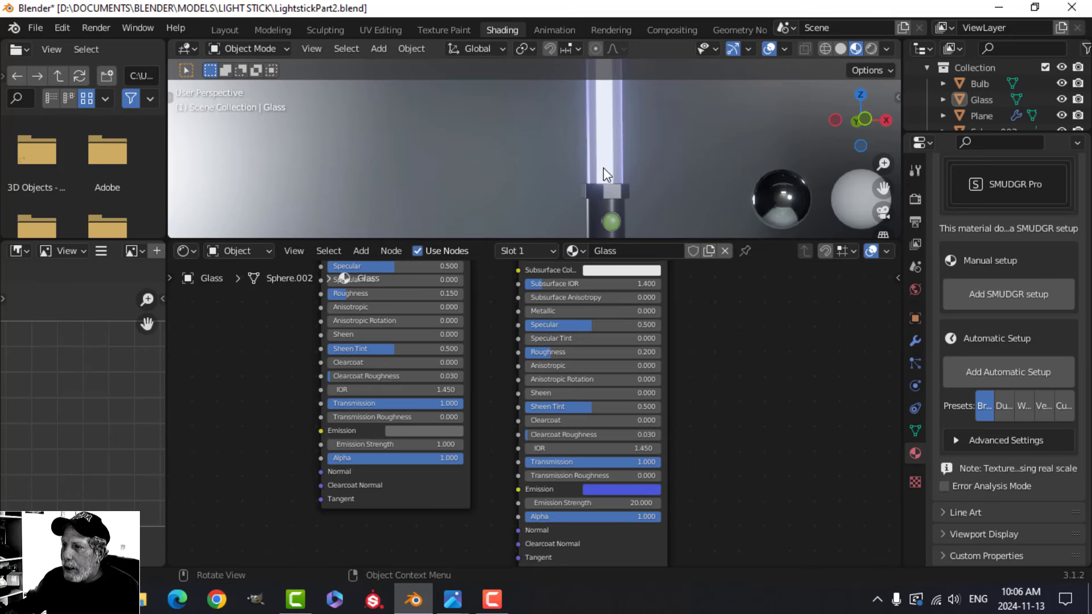
Set the Bulb material's Emission color to yellow (H 0.124, S 0.803, V 0.800) and view the stick in the Layout workspace.
{"action": "left_click", "coordinate": [604, 153]}
{"action": "left_click", "coordinate": [612, 149]}
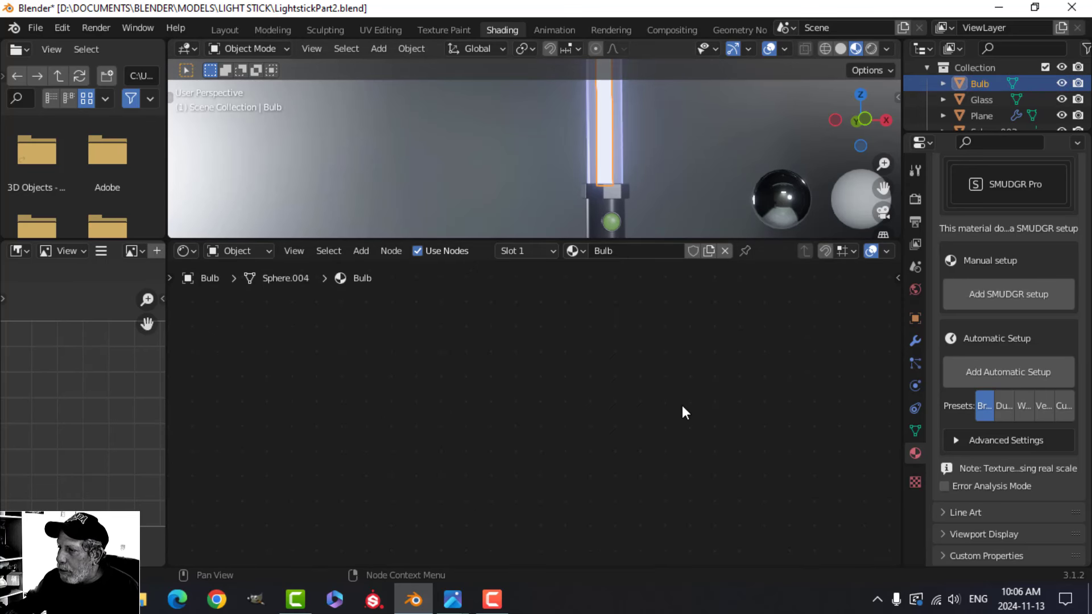
{"action": "middle_click_drag", "start_coordinate": [587, 369], "coordinate": [576, 435]}
{"action": "scroll", "coordinate": [647, 378], "scroll_direction": "up", "scroll_amount": 4}
{"action": "scroll", "coordinate": [586, 410], "scroll_direction": "up", "scroll_amount": 8}
{"action": "scroll", "coordinate": [589, 411], "scroll_direction": "up", "scroll_amount": 2}
{"action": "middle_click_drag", "start_coordinate": [642, 377], "coordinate": [518, 493]}
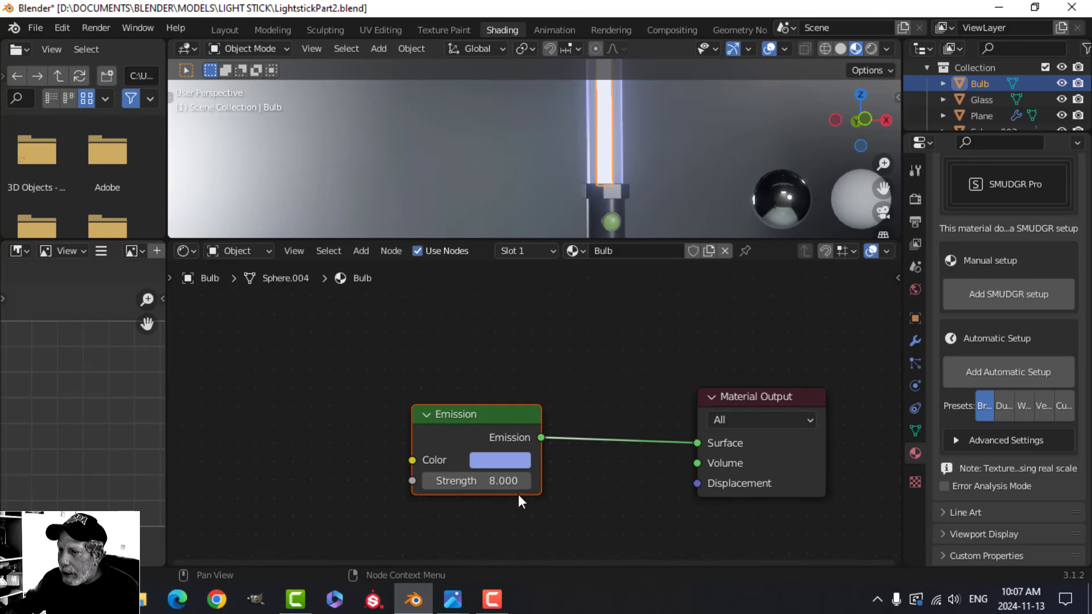
{"action": "scroll", "coordinate": [503, 472], "scroll_direction": "up", "scroll_amount": 1}
{"action": "left_click", "coordinate": [496, 467]}
{"action": "left_click", "coordinate": [515, 262]}
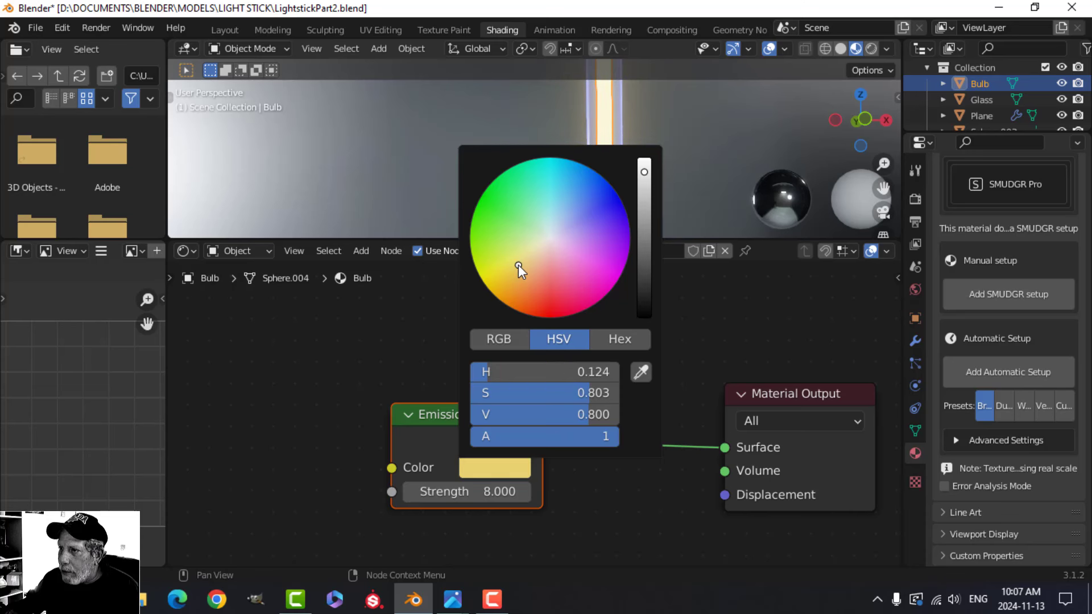
{"action": "left_click", "coordinate": [242, 32]}
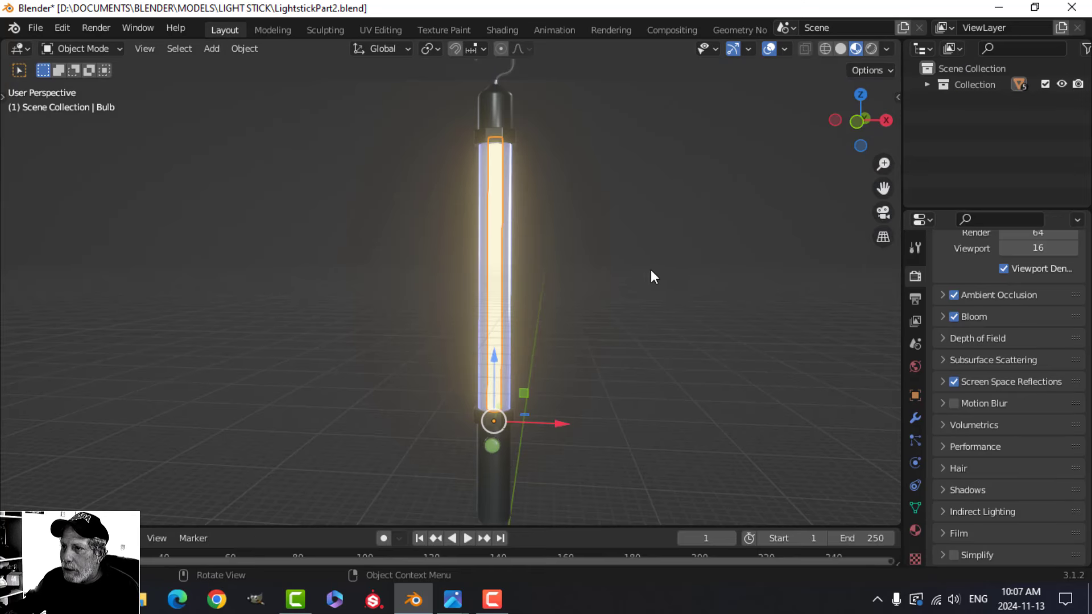
{"action": "middle_click_drag", "start_coordinate": [651, 270], "coordinate": [573, 188]}
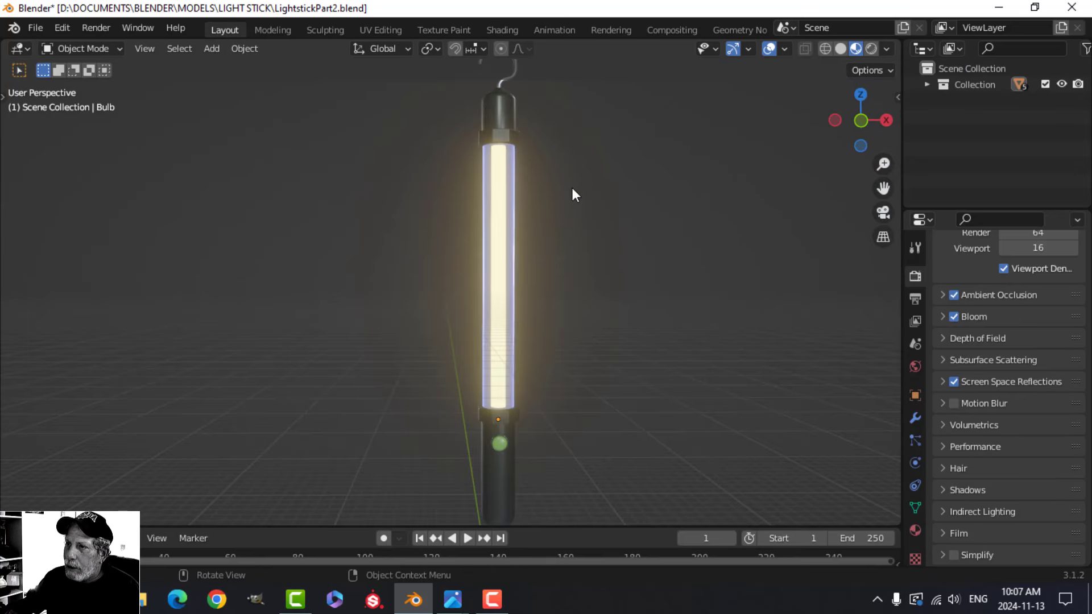
Set the Bulb material's Emission color to pale blue (H 0.646, S 0.515, V 0.800) and view the stick in the Layout workspace.
{"action": "left_click", "coordinate": [511, 30]}
{"action": "left_click", "coordinate": [483, 470]}
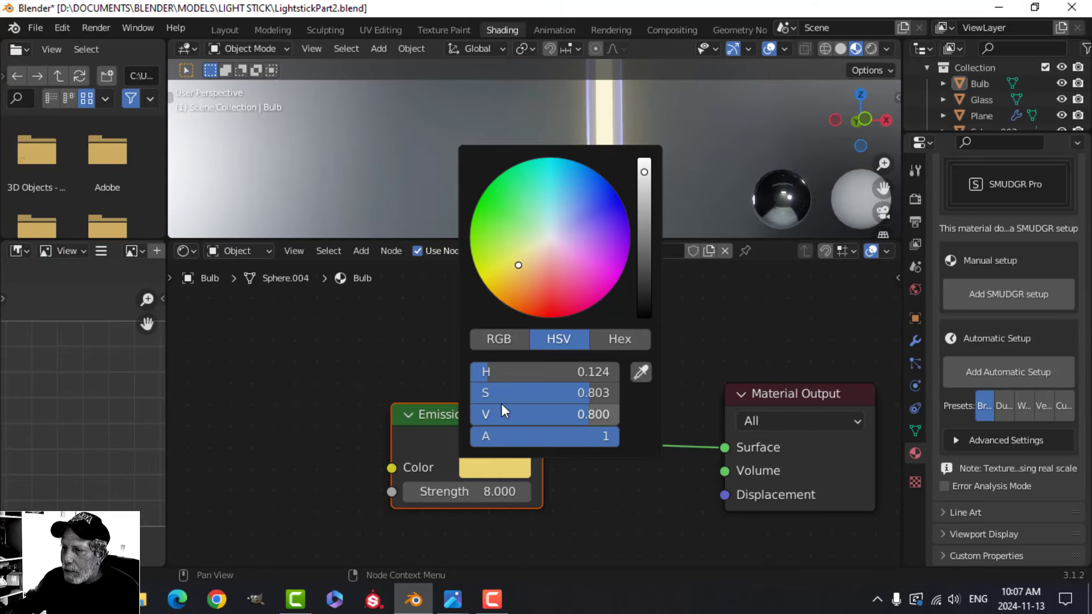
{"action": "mouse_move", "coordinate": [551, 258]}
{"action": "left_mouse_down"}
{"action": "mouse_move", "coordinate": [580, 211]}
{"action": "mouse_move", "coordinate": [565, 221]}
{"action": "left_mouse_up"}
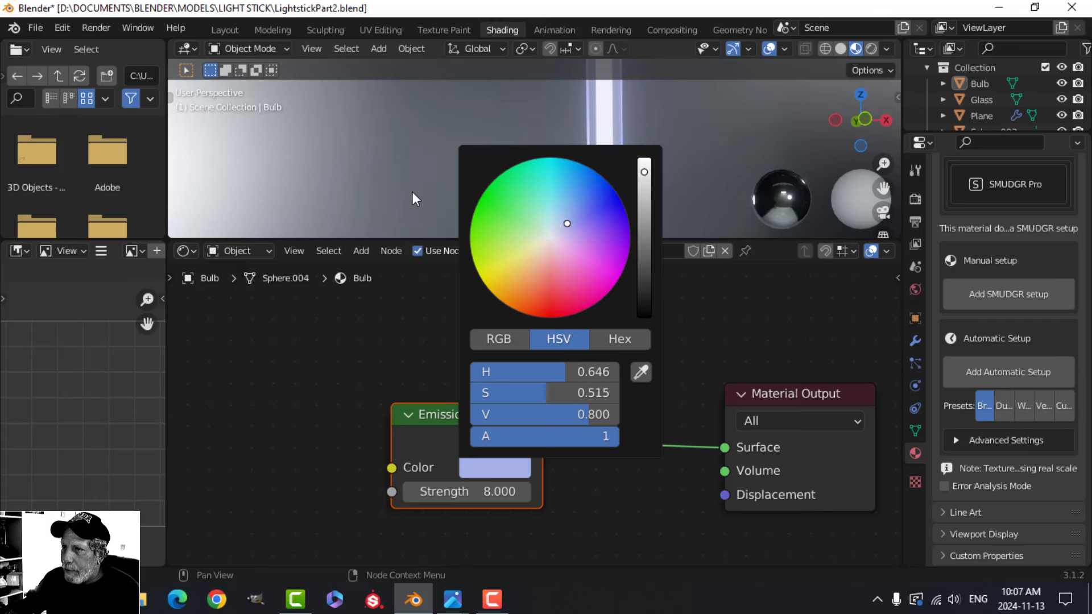
{"action": "left_click", "coordinate": [225, 30]}
{"action": "middle_click_drag", "start_coordinate": [598, 302], "coordinate": [552, 314]}
Try Blend values of 1, 0 and 0.5 on the Layer Weight node of the Glass material.
{"action": "left_click", "coordinate": [491, 254]}
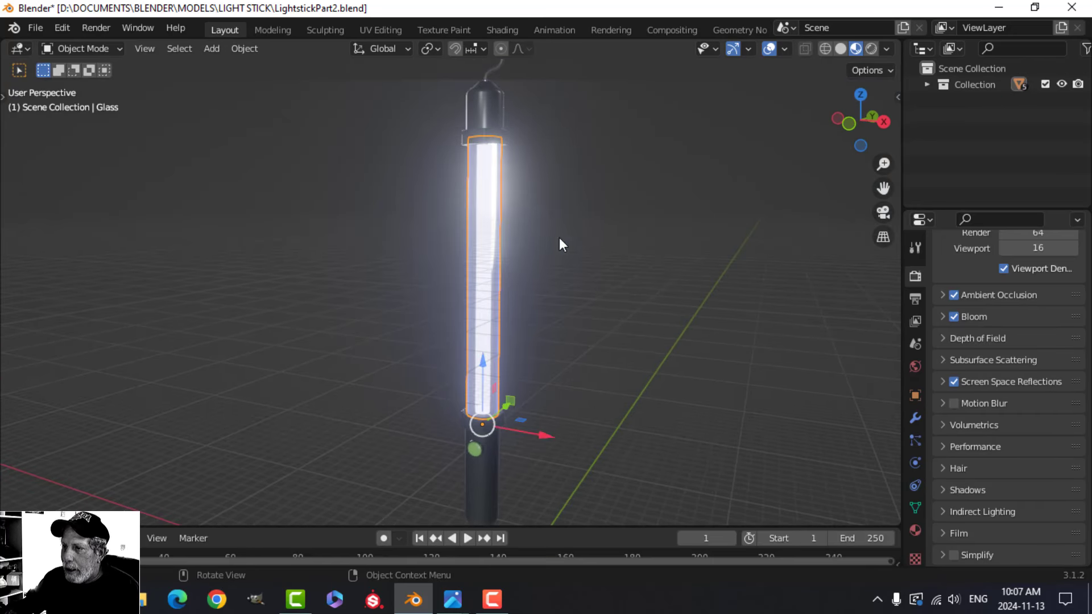
{"action": "left_click", "coordinate": [500, 30]}
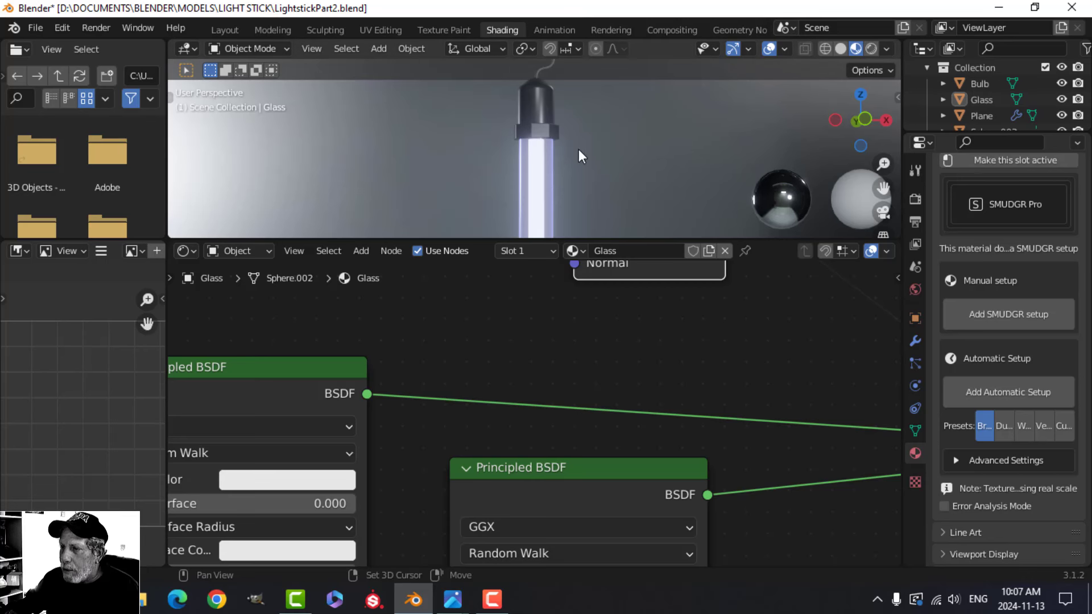
{"action": "scroll", "coordinate": [580, 153], "scroll_direction": "up", "scroll_amount": 2}
{"action": "scroll", "coordinate": [626, 335], "scroll_direction": "down", "scroll_amount": 2}
{"action": "middle_click_drag", "start_coordinate": [705, 330], "coordinate": [633, 426]}
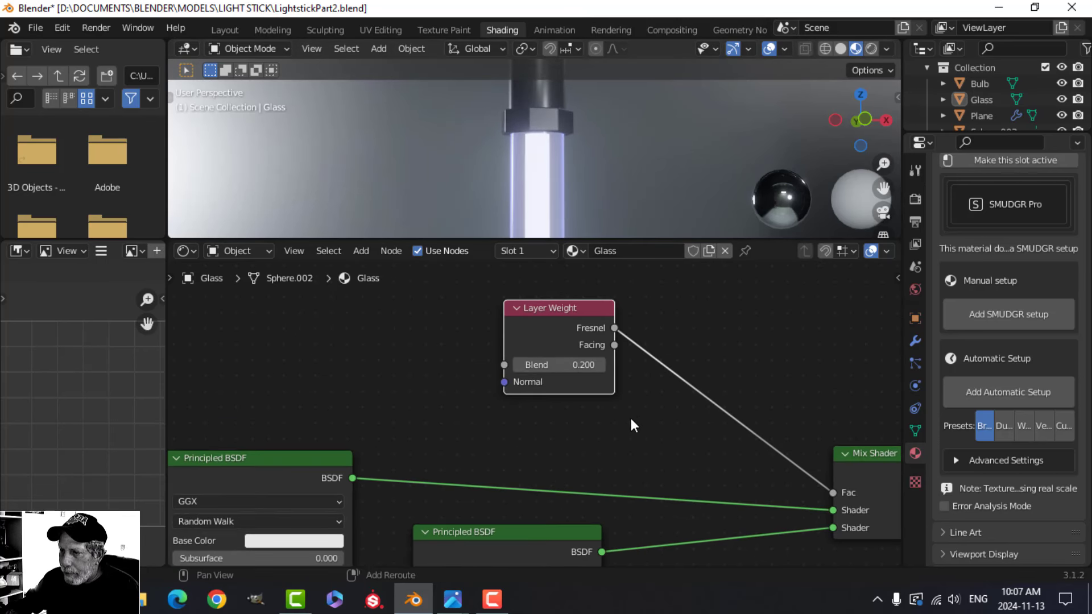
{"action": "scroll", "coordinate": [626, 432], "scroll_direction": "up", "scroll_amount": 2}
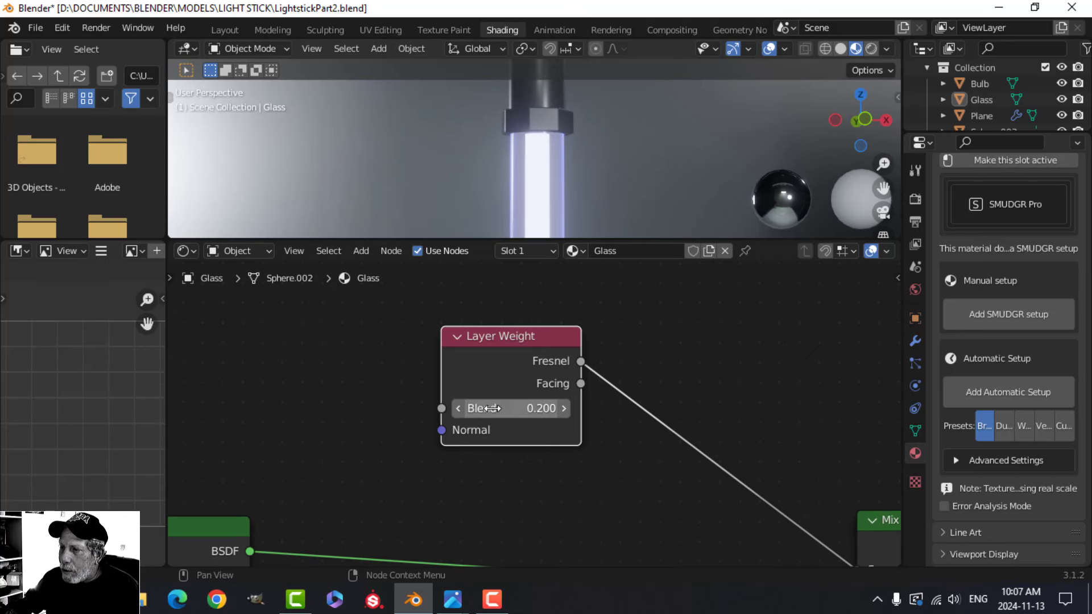
{"action": "left_click_drag", "start_coordinate": [511, 408], "coordinate": [682, 409]}
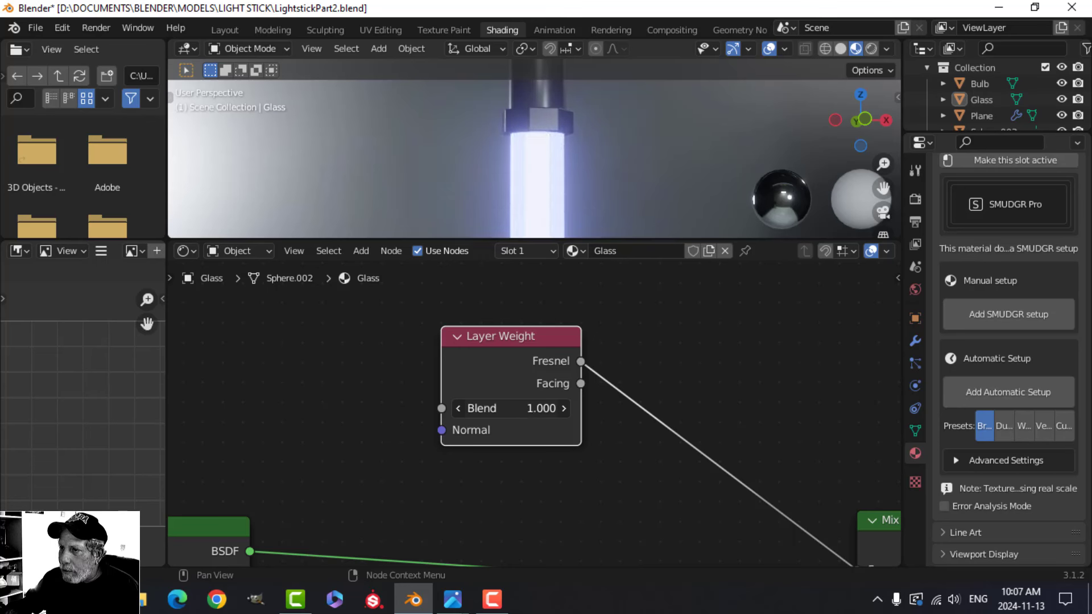
{"action": "left_click_drag", "start_coordinate": [511, 409], "coordinate": [483, 408]}
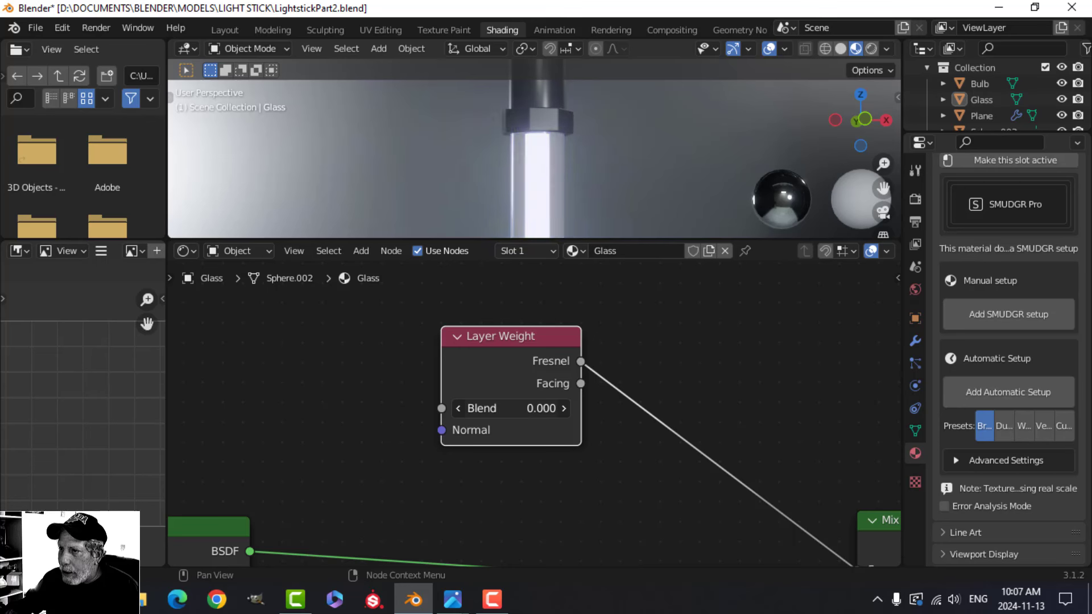
{"action": "left_click", "coordinate": [529, 409]}
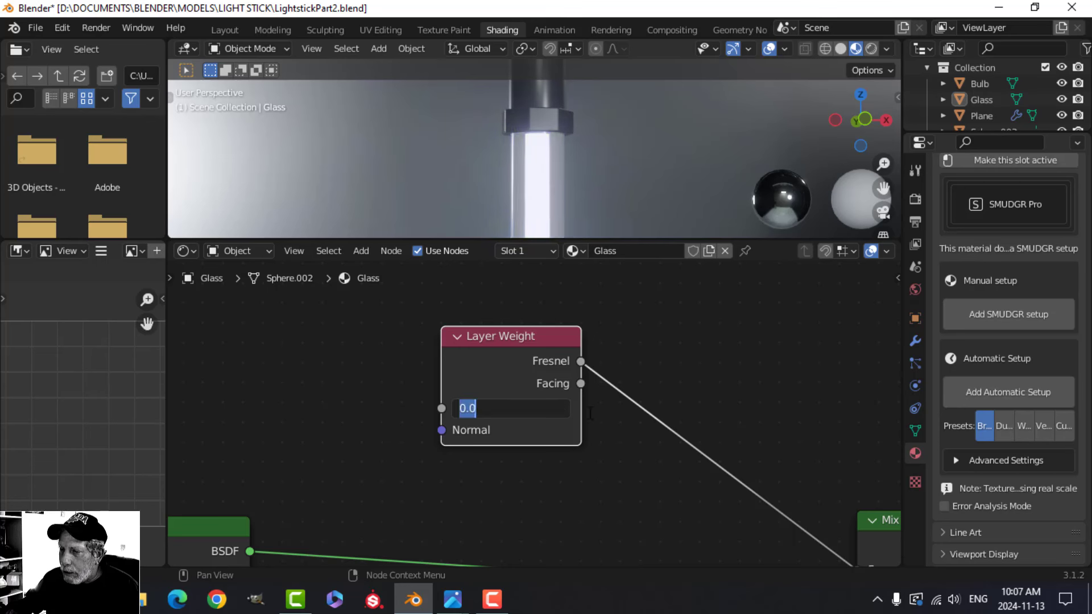
{"action": "key", "text": "Return"}
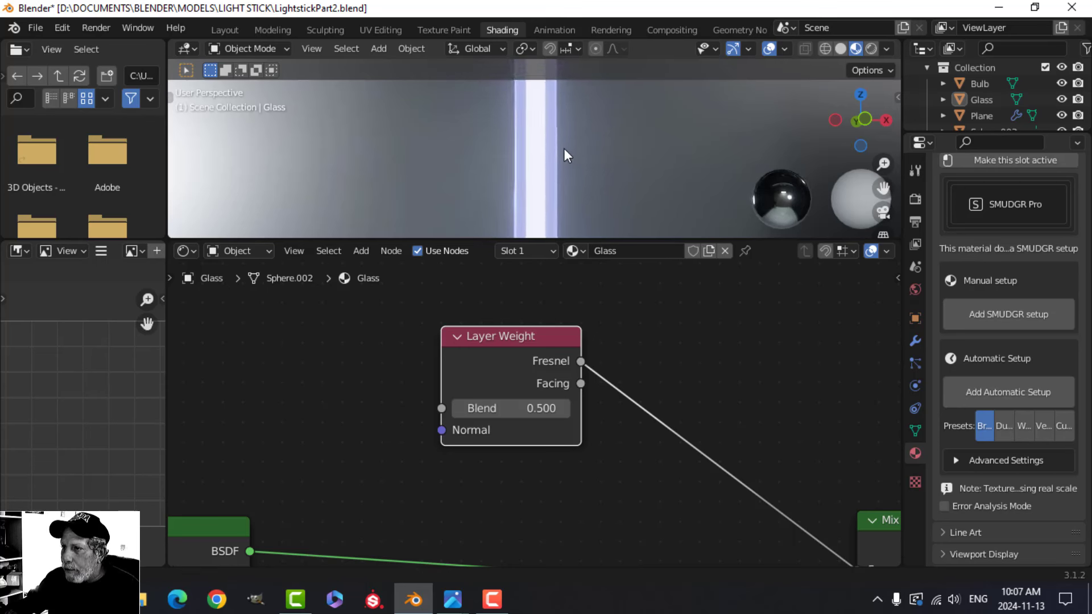
Set the Layer Weight node's Blend to 0.2.
{"action": "left_click", "coordinate": [566, 405]}
{"action": "type", "text": "."}
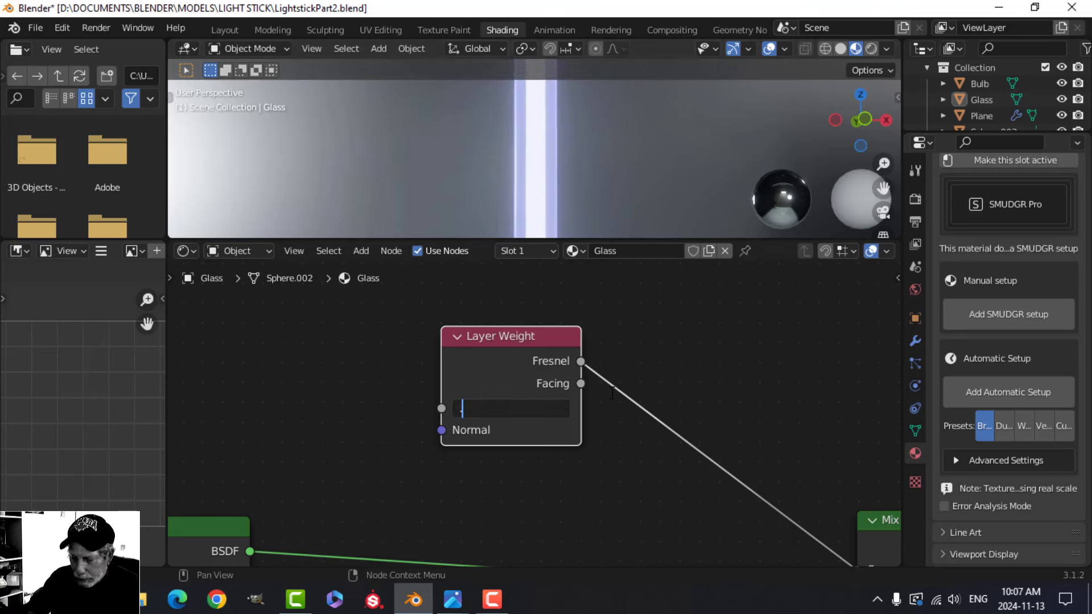
{"action": "type", "text": "2"}
{"action": "key", "text": "Return"}
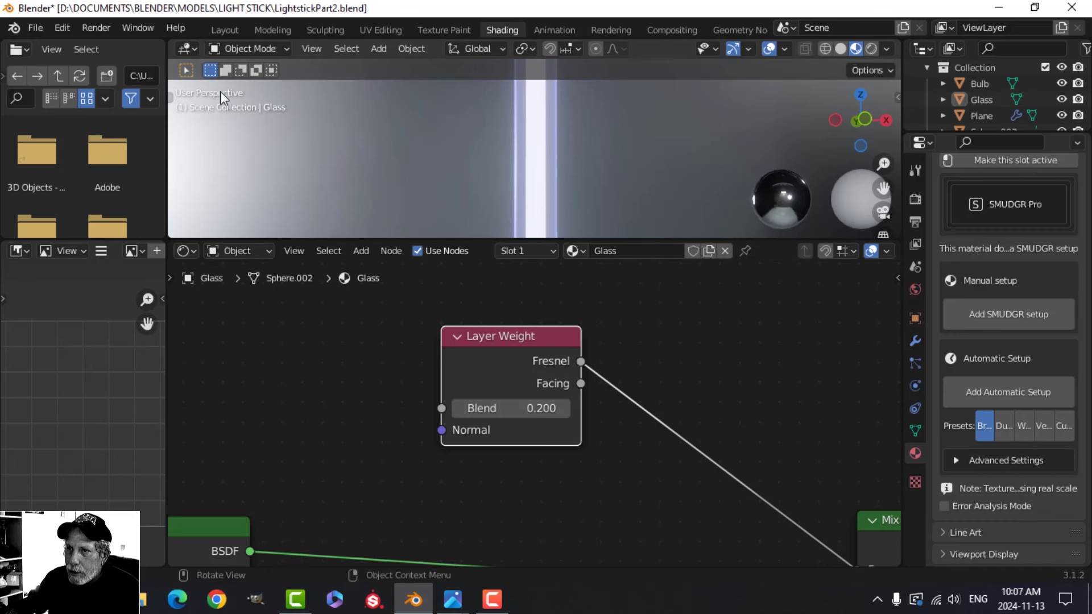
Examine the glowing tube, the handle and the cable from several angles in the Layout workspace.
{"action": "left_click", "coordinate": [227, 27]}
{"action": "scroll", "coordinate": [529, 367], "scroll_direction": "down", "scroll_amount": 1}
{"action": "mouse_move", "coordinate": [531, 370]}
{"action": "middle_mouse_down"}
{"action": "mouse_move", "coordinate": [462, 382]}
{"action": "mouse_move", "coordinate": [498, 350]}
{"action": "mouse_move", "coordinate": [494, 404]}
{"action": "middle_mouse_up"}
{"action": "scroll", "coordinate": [514, 443], "scroll_direction": "up", "scroll_amount": 3}
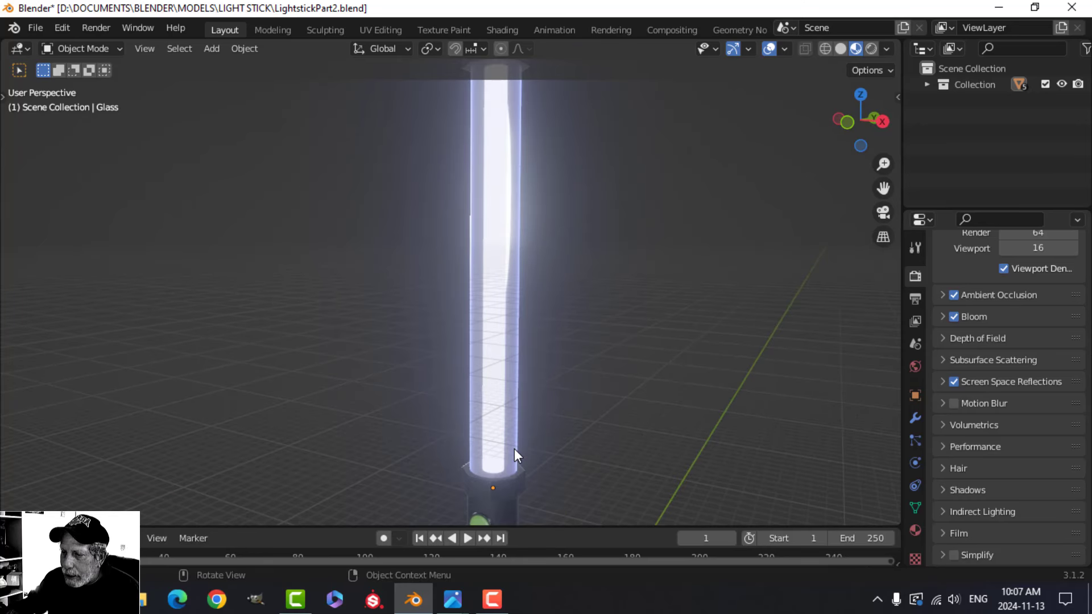
{"action": "scroll", "coordinate": [520, 459], "scroll_direction": "up", "scroll_amount": 3}
{"action": "scroll", "coordinate": [520, 459], "scroll_direction": "down", "scroll_amount": 4}
{"action": "middle_click_drag", "start_coordinate": [519, 456], "coordinate": [547, 321]}
{"action": "scroll", "coordinate": [546, 353], "scroll_direction": "down", "scroll_amount": 3}
{"action": "scroll", "coordinate": [537, 359], "scroll_direction": "up", "scroll_amount": 1}
{"action": "middle_click_drag", "start_coordinate": [549, 341], "coordinate": [457, 295]}
{"action": "scroll", "coordinate": [561, 346], "scroll_direction": "up", "scroll_amount": 2}
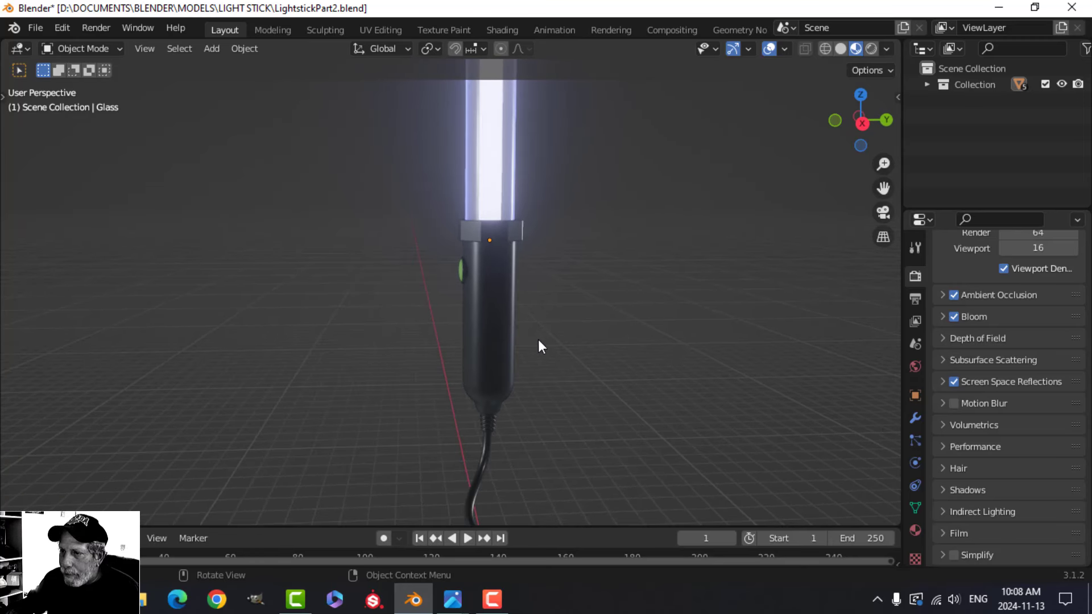
{"action": "middle_click_drag", "start_coordinate": [539, 344], "coordinate": [628, 344]}
{"action": "scroll", "coordinate": [627, 342], "scroll_direction": "up", "scroll_amount": 2}
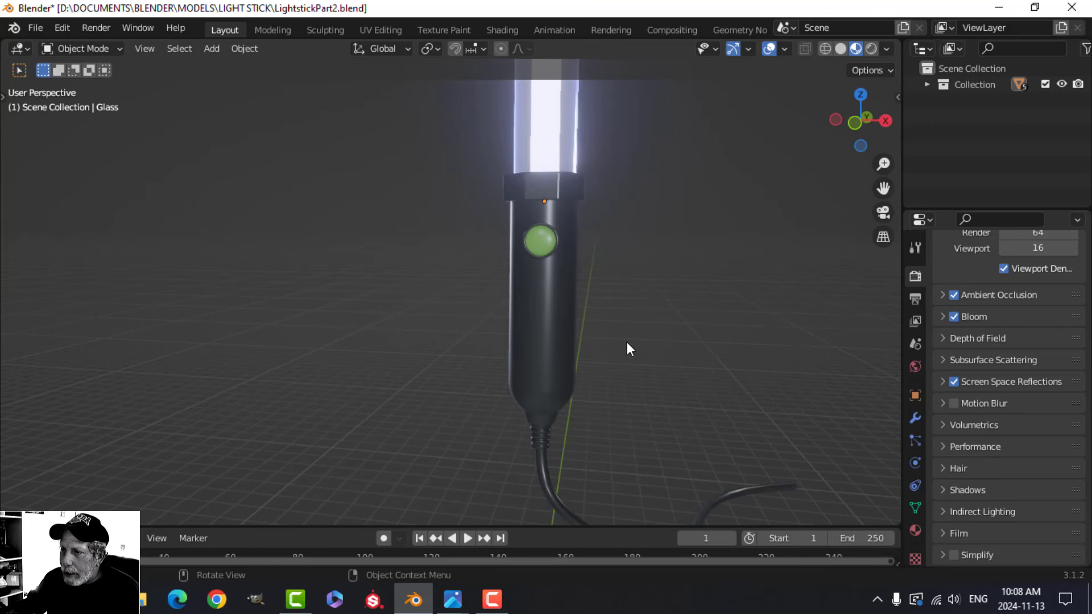
Open the handle mesh in Edit Mode with solid shading and front orthographic view, and clear its vertex selection.
{"action": "left_click", "coordinate": [551, 315]}
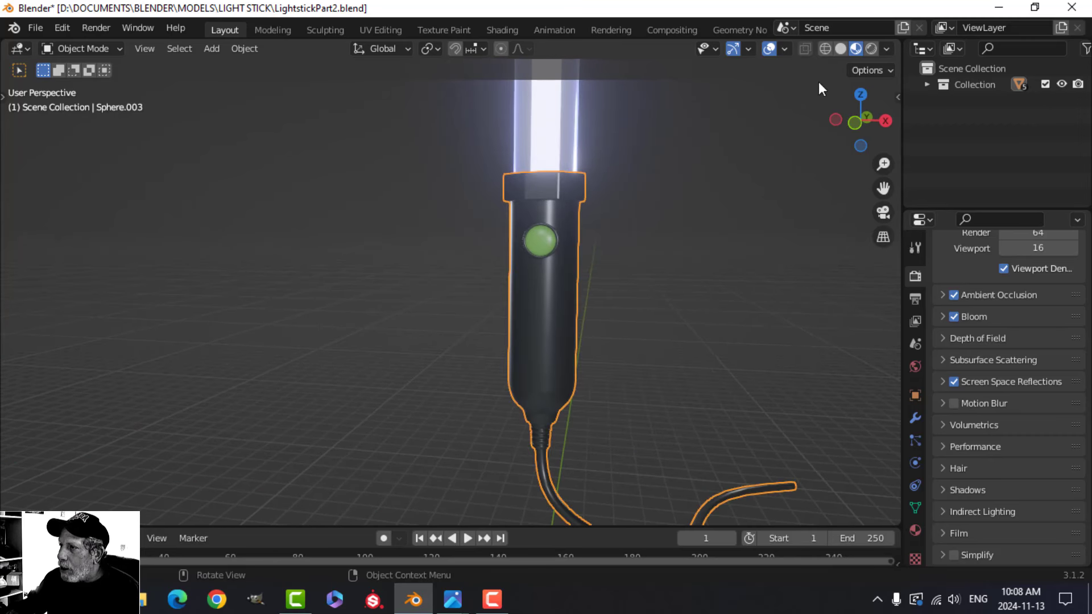
{"action": "left_click", "coordinate": [840, 48]}
{"action": "mouse_move", "coordinate": [704, 177]}
{"action": "middle_mouse_down", "text": "shift"}
{"action": "mouse_move", "coordinate": [692, 199]}
{"action": "mouse_move", "coordinate": [603, 241]}
{"action": "mouse_move", "coordinate": [582, 222]}
{"action": "middle_mouse_up", "text": "shift"}
{"action": "left_click", "coordinate": [603, 241]}
{"action": "left_click", "coordinate": [486, 319]}
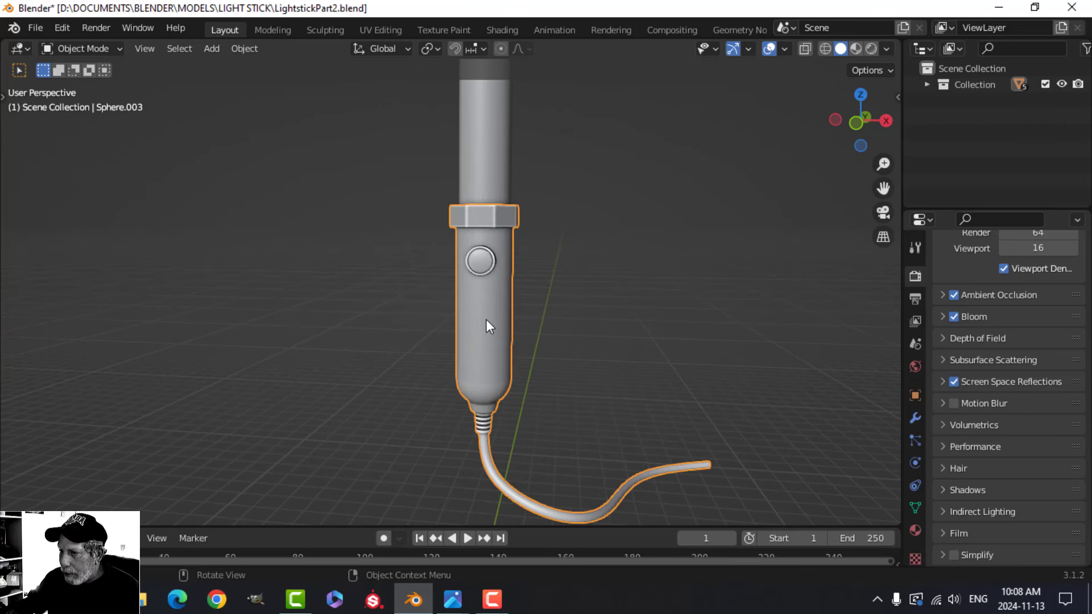
{"action": "key", "text": "KP_1"}
{"action": "key", "text": "Tab"}
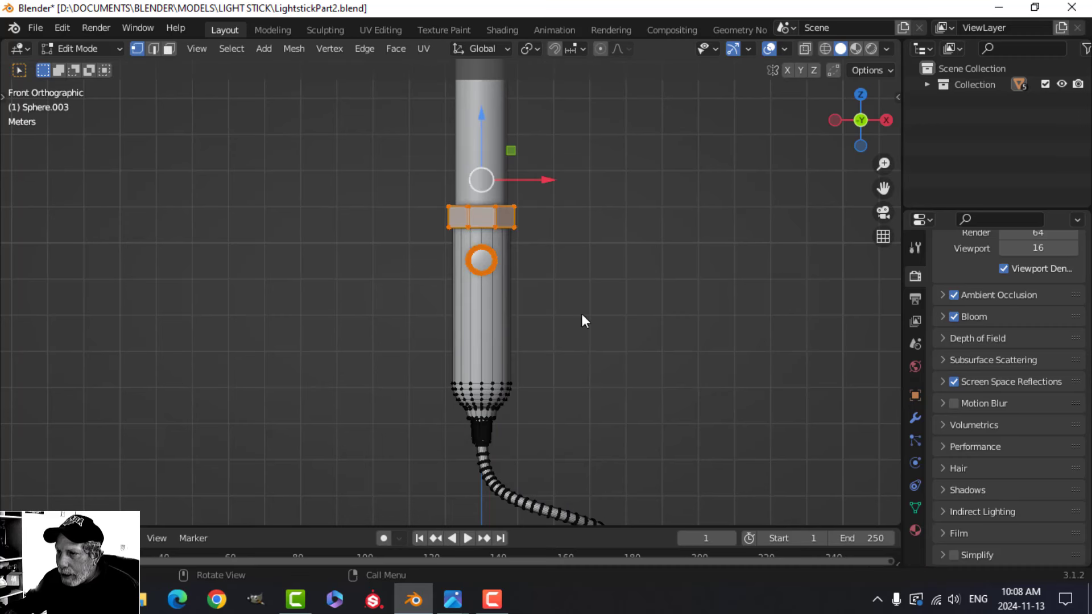
{"action": "scroll", "coordinate": [581, 313], "scroll_direction": "up", "scroll_amount": 1}
{"action": "left_click", "coordinate": [617, 302]}
{"action": "middle_click_drag", "start_coordinate": [623, 301], "coordinate": [561, 275], "text": "shift"}
{"action": "scroll", "coordinate": [582, 276], "scroll_direction": "down", "scroll_amount": 1}
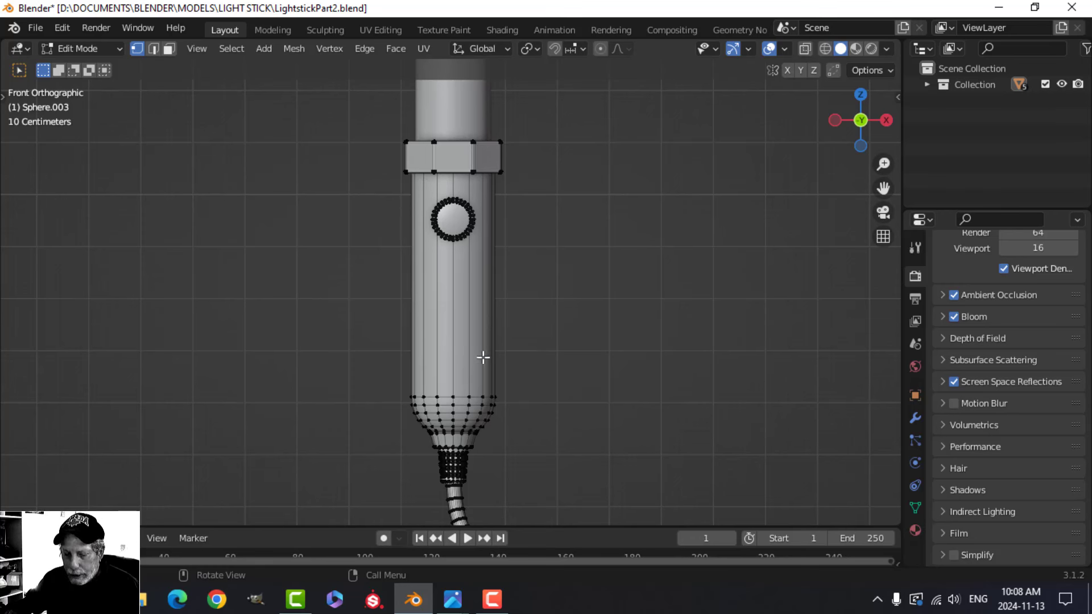
Add two edge loops around the handle, one just below the hexagonal collar and one just above the rounded lower end.
{"action": "key", "text": "ctrl+r"}
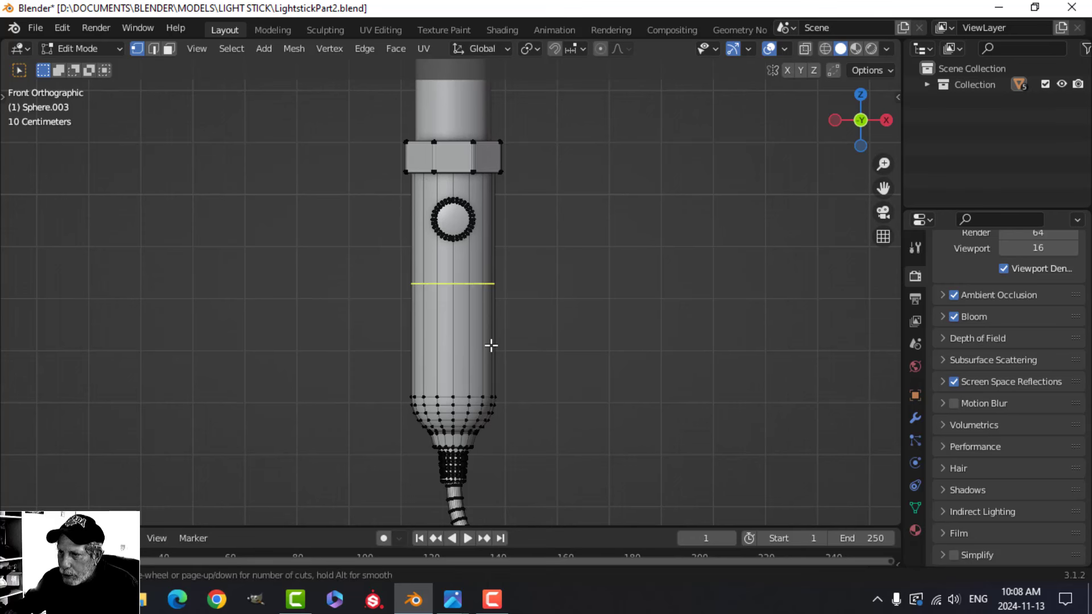
{"action": "left_click", "coordinate": [491, 346]}
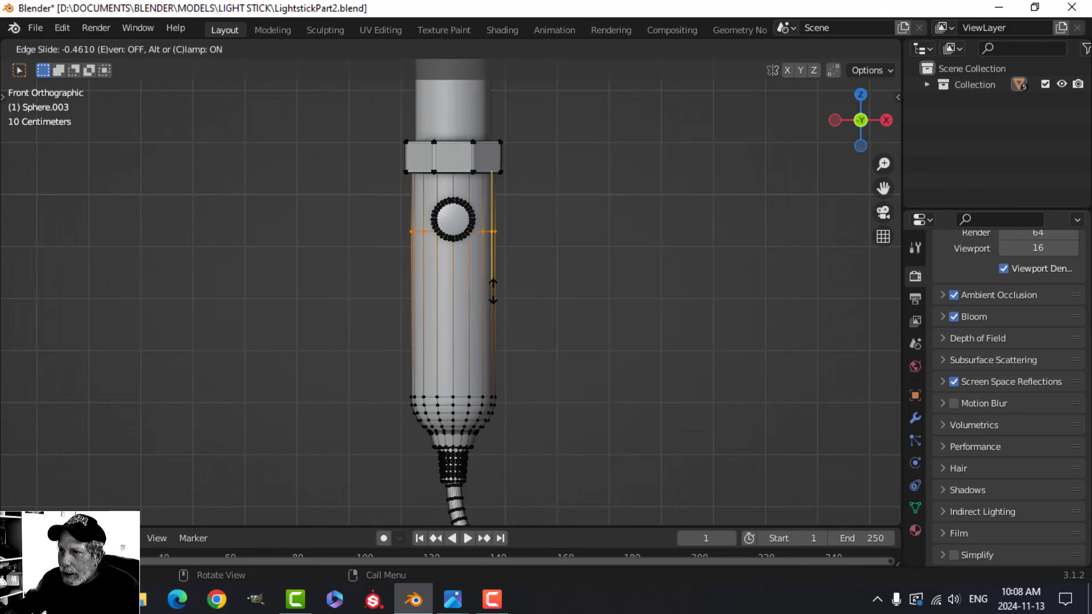
{"action": "left_click", "coordinate": [494, 247]}
{"action": "key", "text": "ctrl+r"}
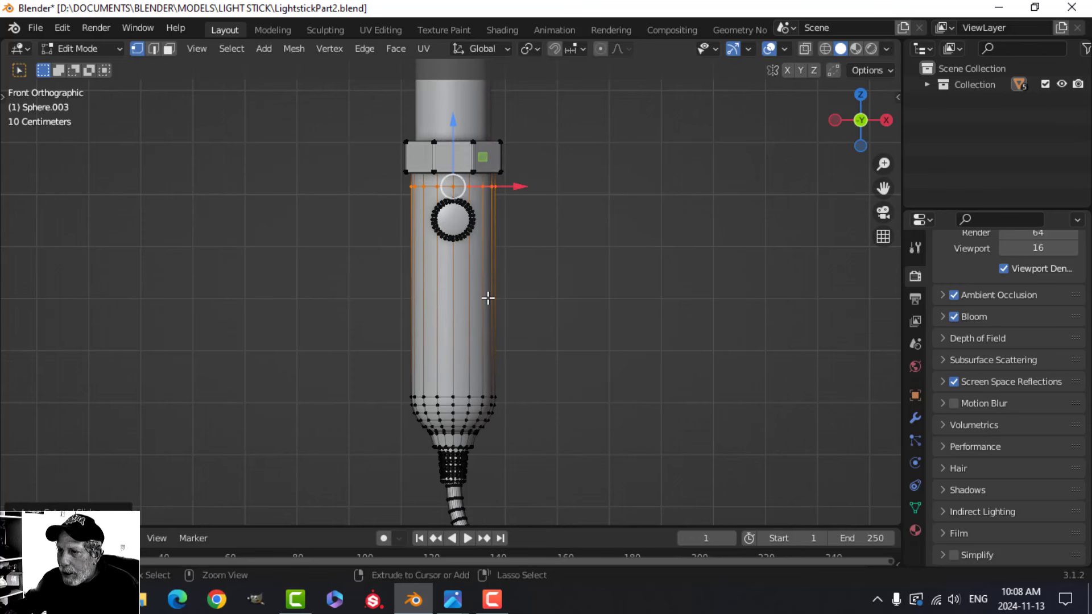
{"action": "left_click", "coordinate": [489, 294]}
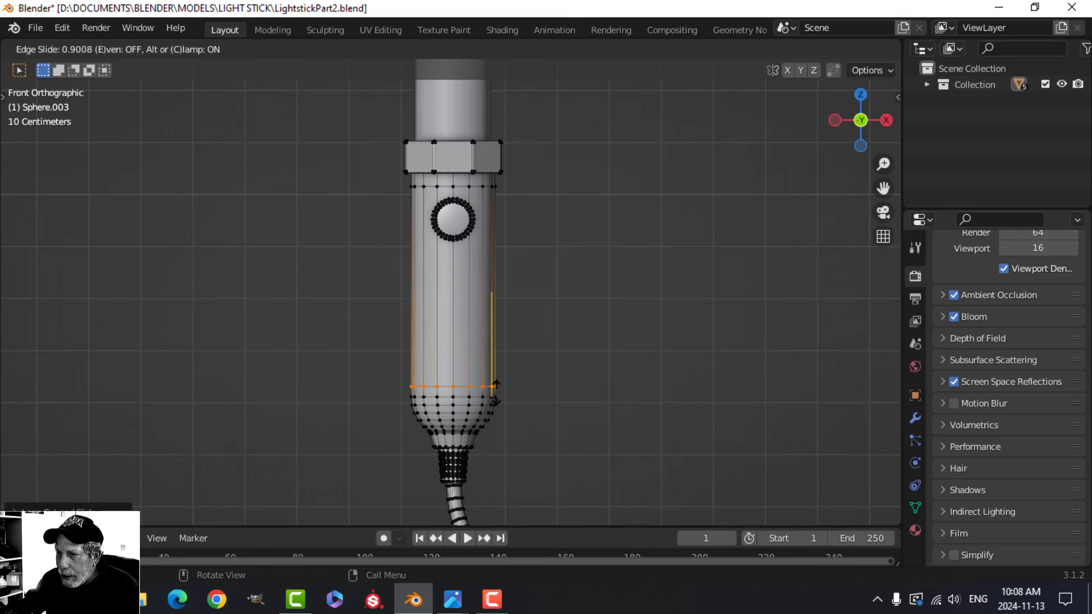
{"action": "left_click", "coordinate": [494, 385]}
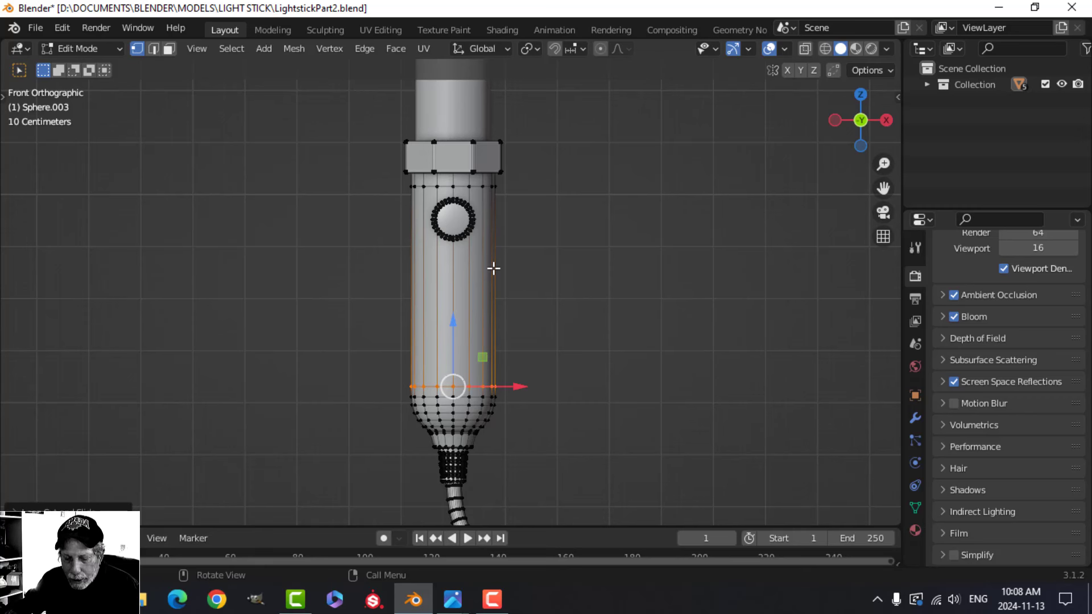
Select both new edge loops on the handle in edge mode and bevel them into narrow bands with a width of about 0.03 m.
{"action": "key", "text": "2"}
{"action": "scroll", "coordinate": [504, 363], "scroll_direction": "up", "scroll_amount": 3}
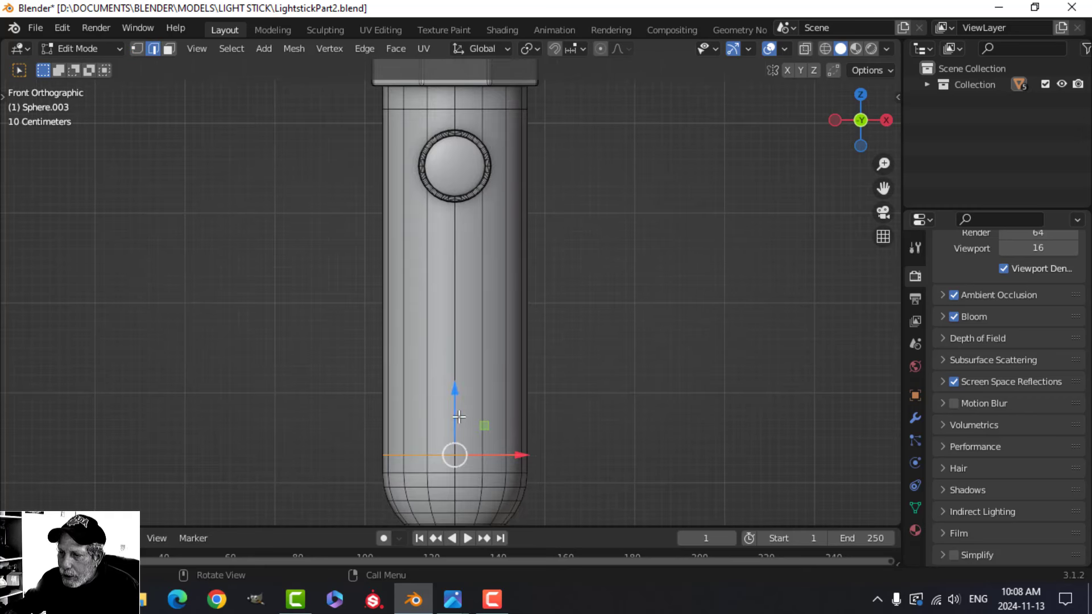
{"action": "scroll", "coordinate": [599, 283], "scroll_direction": "down", "scroll_amount": 1}
{"action": "middle_click_drag", "start_coordinate": [606, 280], "coordinate": [607, 312], "text": "shift"}
{"action": "scroll", "coordinate": [528, 201], "scroll_direction": "up", "scroll_amount": 2}
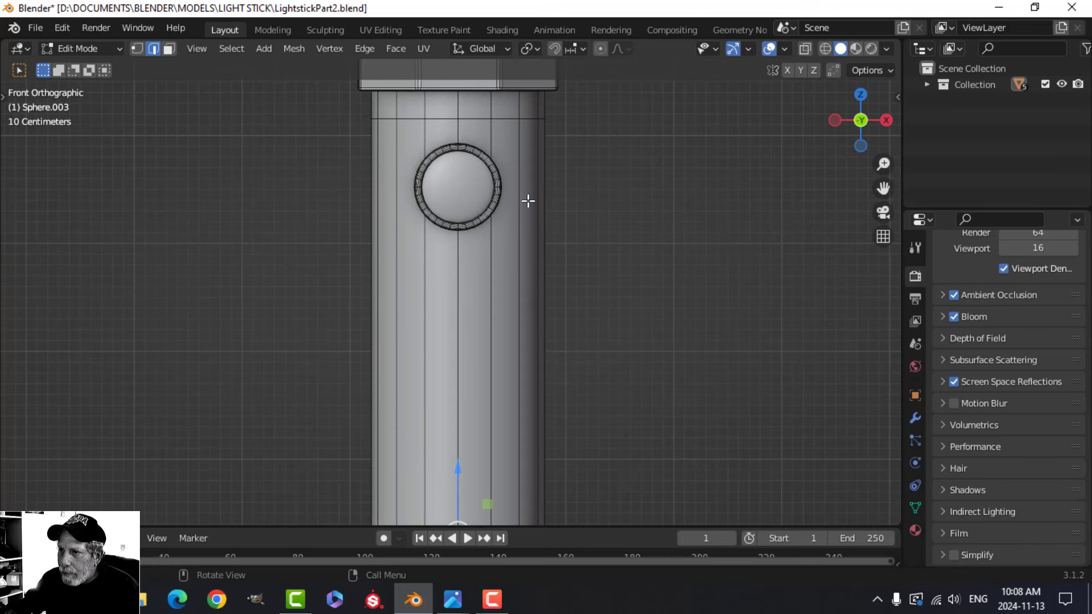
{"action": "left_click", "coordinate": [483, 119], "text": "alt+shift"}
{"action": "scroll", "coordinate": [563, 170], "scroll_direction": "down", "scroll_amount": 2}
{"action": "scroll", "coordinate": [580, 197], "scroll_direction": "up", "scroll_amount": 1}
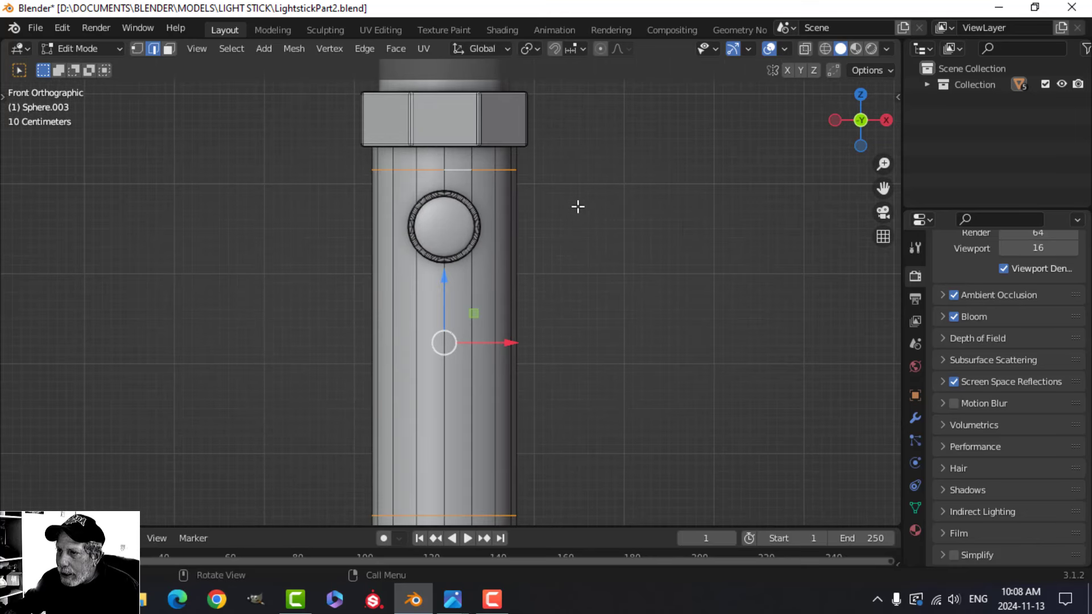
{"action": "middle_click_drag", "start_coordinate": [578, 207], "coordinate": [556, 187], "text": "shift"}
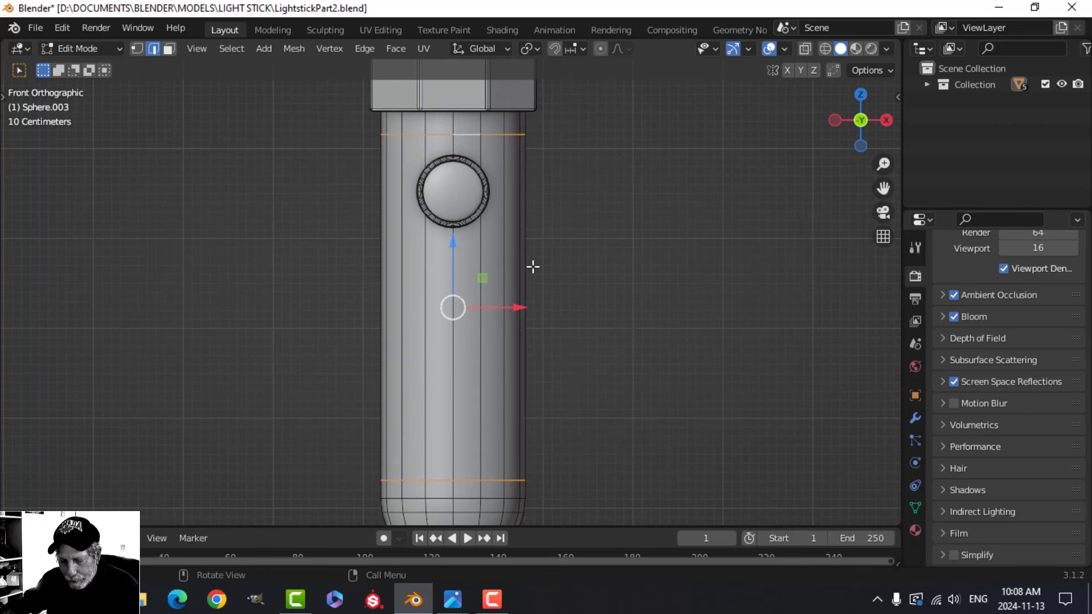
{"action": "key", "text": "ctrl+b"}
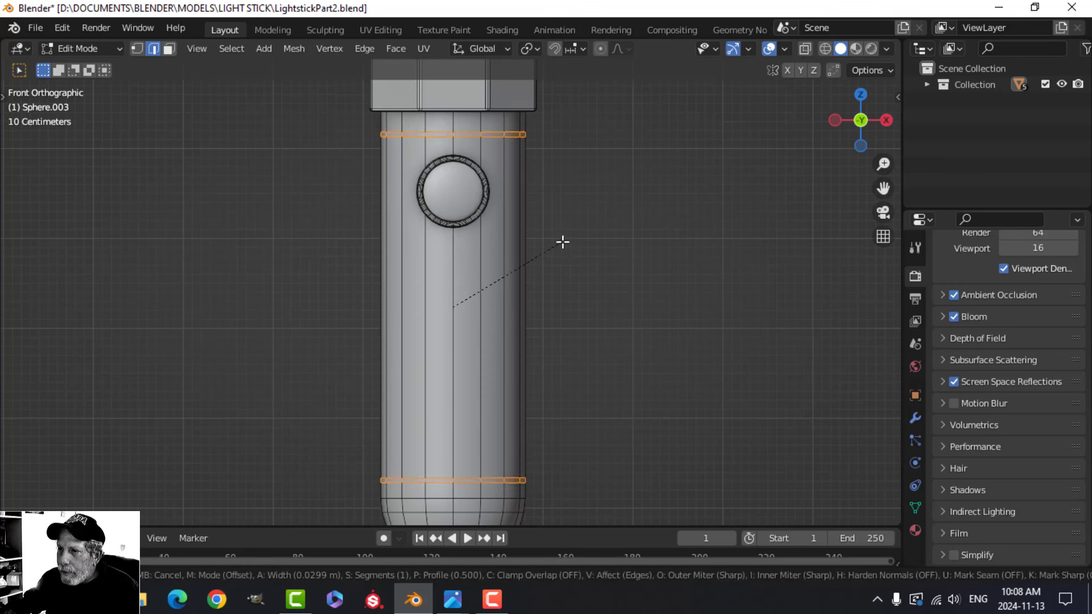
{"action": "left_click", "coordinate": [562, 243]}
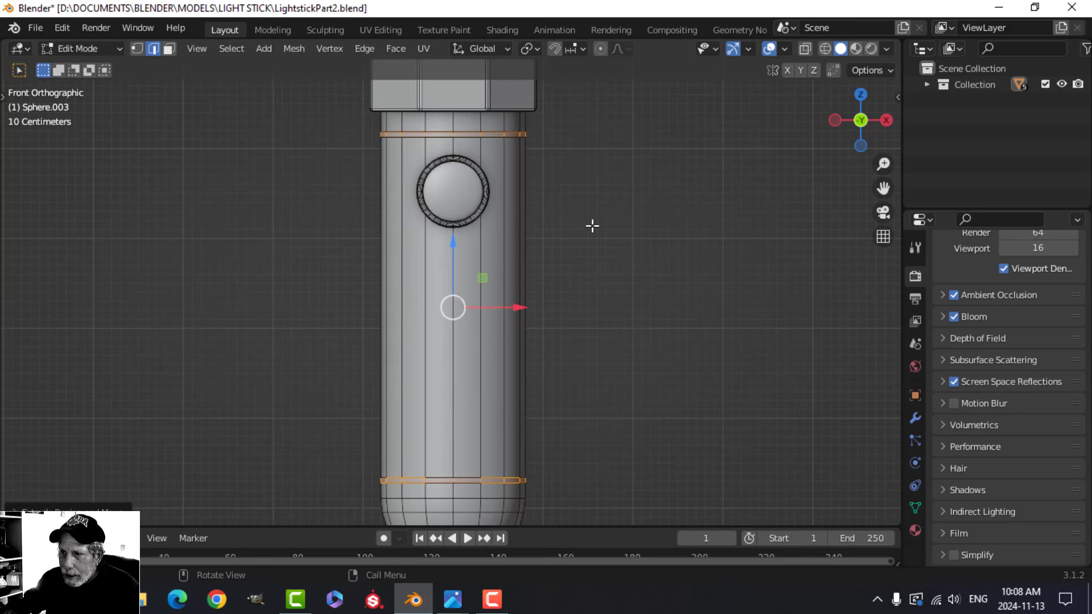
Extrude the two narrow bands and shrink them inward about 0.02 m to form grooves around the handle.
{"action": "key", "text": "alt+s"}
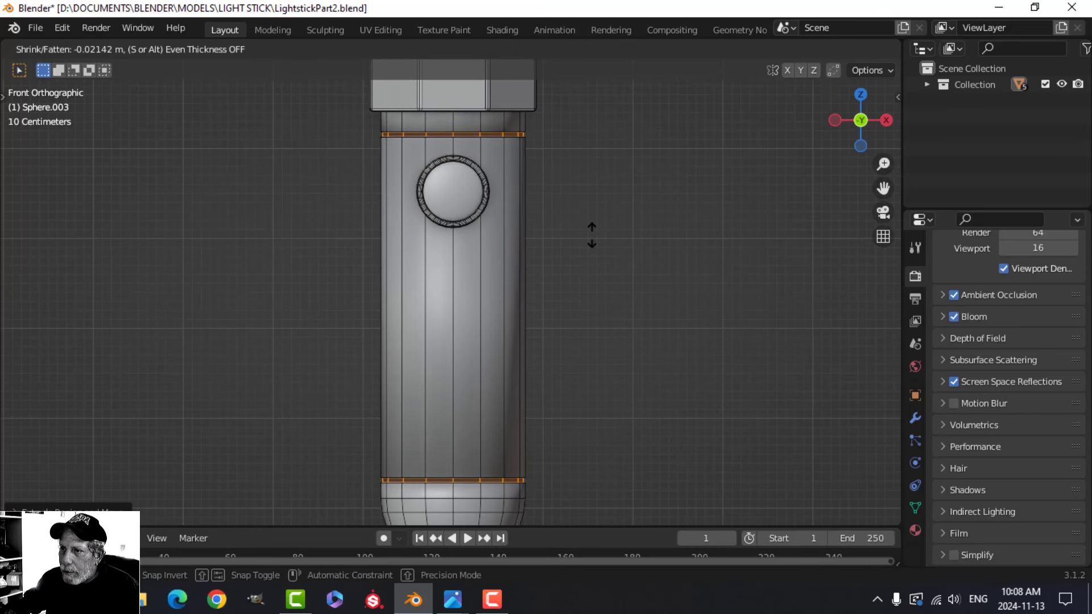
{"action": "left_click", "coordinate": [592, 238]}
{"action": "left_click", "coordinate": [573, 222]}
Bevel the rim edge loops of both handle grooves with 2 segments and a width of about 0.019 m.
{"action": "scroll", "coordinate": [573, 219], "scroll_direction": "up", "scroll_amount": 2}
{"action": "middle_click_drag", "start_coordinate": [574, 209], "coordinate": [541, 296], "text": "shift"}
{"action": "scroll", "coordinate": [512, 262], "scroll_direction": "up", "scroll_amount": 1}
{"action": "middle_click_drag", "start_coordinate": [475, 234], "coordinate": [475, 262], "text": "shift"}
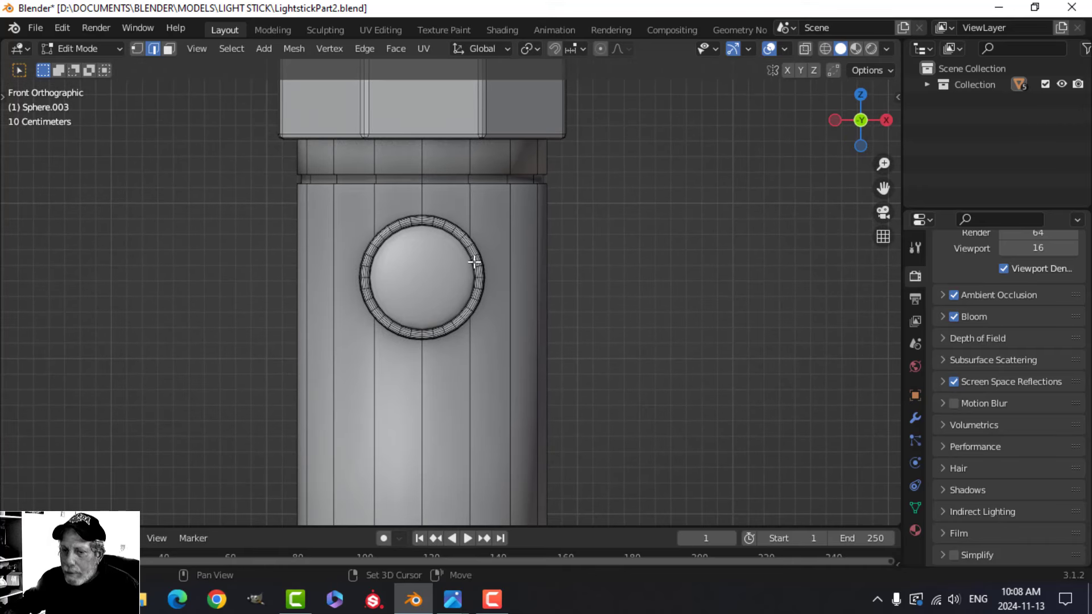
{"action": "left_click", "coordinate": [450, 174], "text": "alt"}
{"action": "left_click", "coordinate": [446, 185], "text": "alt+shift"}
{"action": "scroll", "coordinate": [590, 314], "scroll_direction": "down", "scroll_amount": 2}
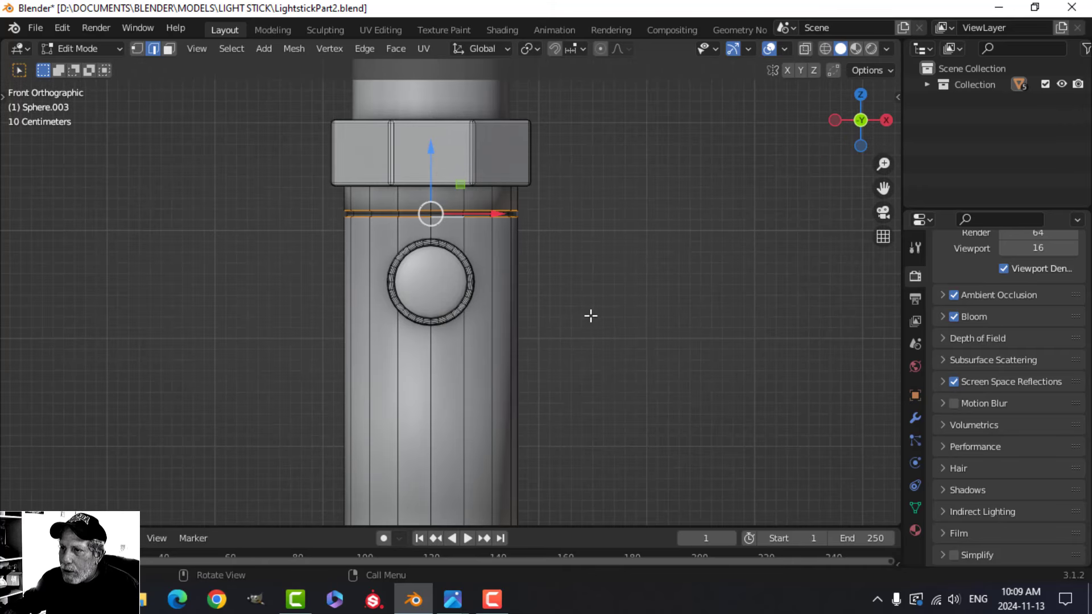
{"action": "middle_click_drag", "start_coordinate": [549, 436], "coordinate": [575, 161], "text": "shift"}
{"action": "scroll", "coordinate": [575, 268], "scroll_direction": "up", "scroll_amount": 2}
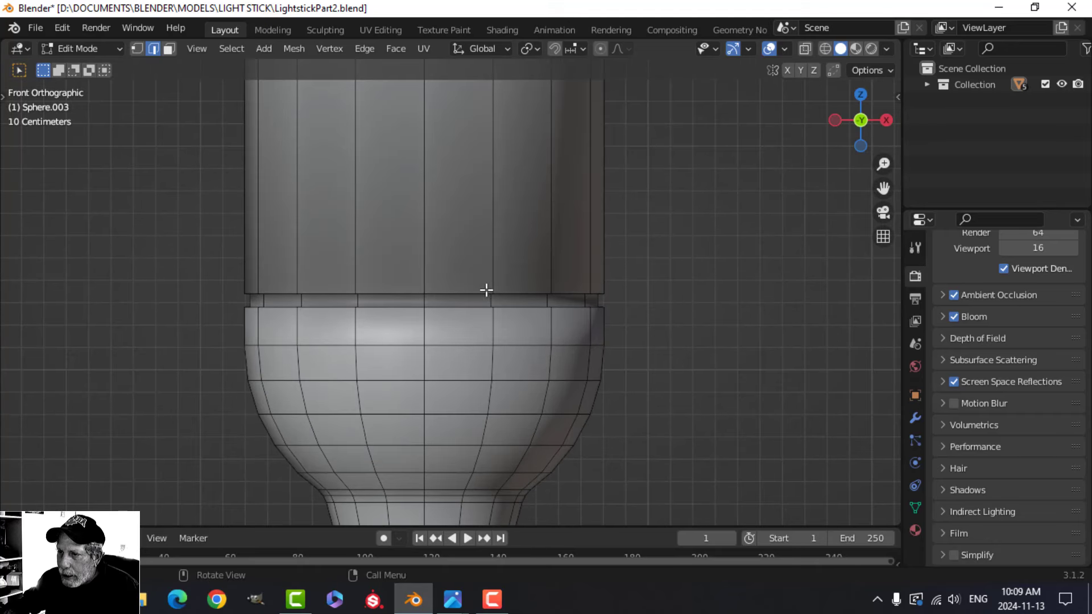
{"action": "left_click", "coordinate": [462, 290], "text": "alt"}
{"action": "left_click", "coordinate": [453, 315], "text": "alt+shift"}
{"action": "scroll", "coordinate": [653, 314], "scroll_direction": "down", "scroll_amount": 1}
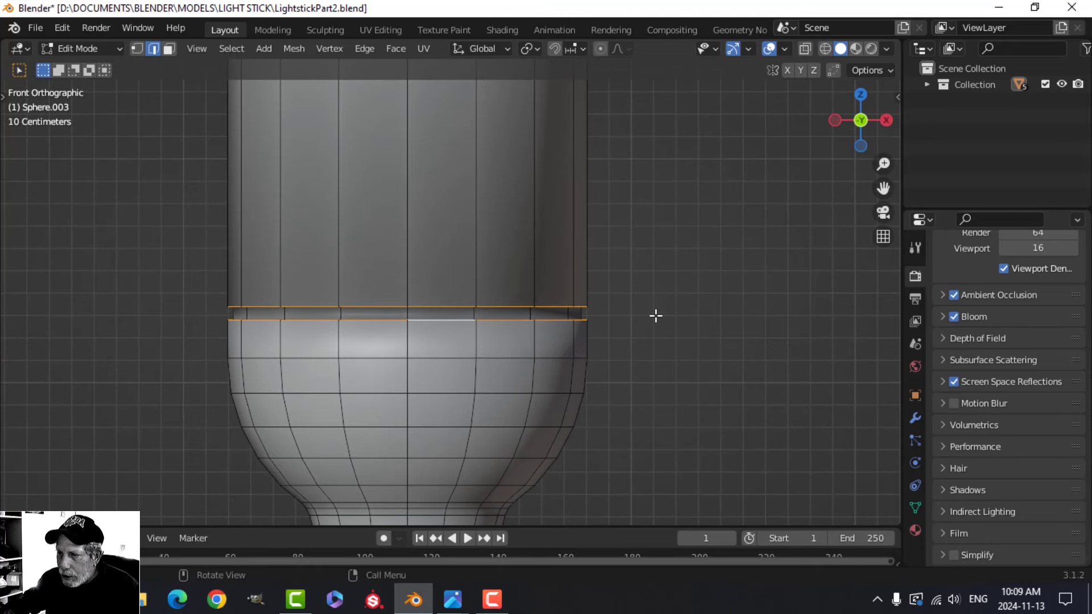
{"action": "middle_click_drag", "start_coordinate": [654, 315], "coordinate": [653, 257]}
{"action": "key", "text": "ctrl+b"}
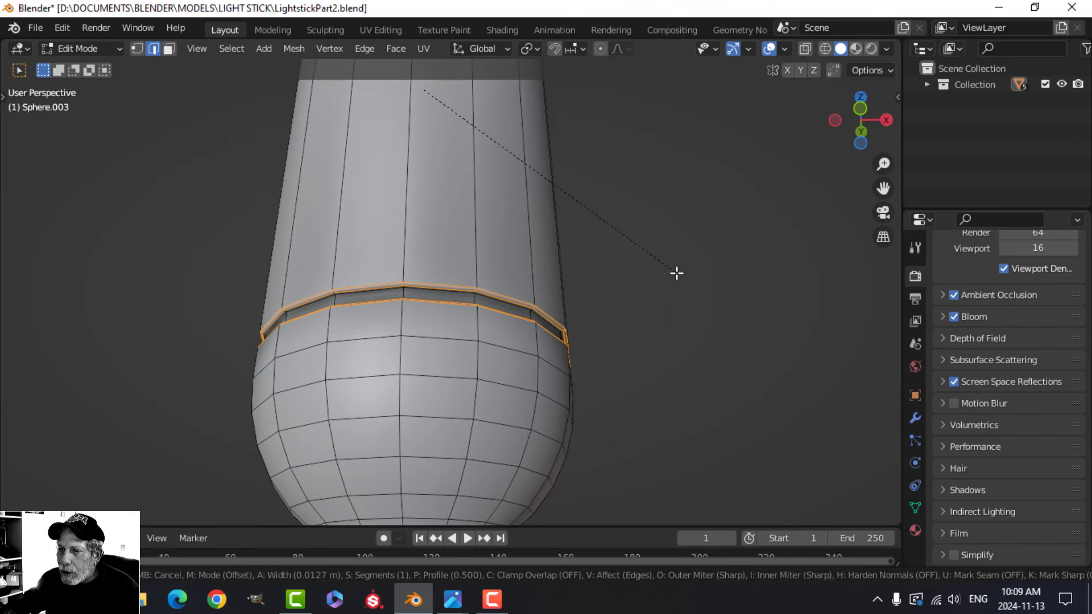
{"action": "scroll", "coordinate": [684, 277], "scroll_direction": "up", "scroll_amount": 1}
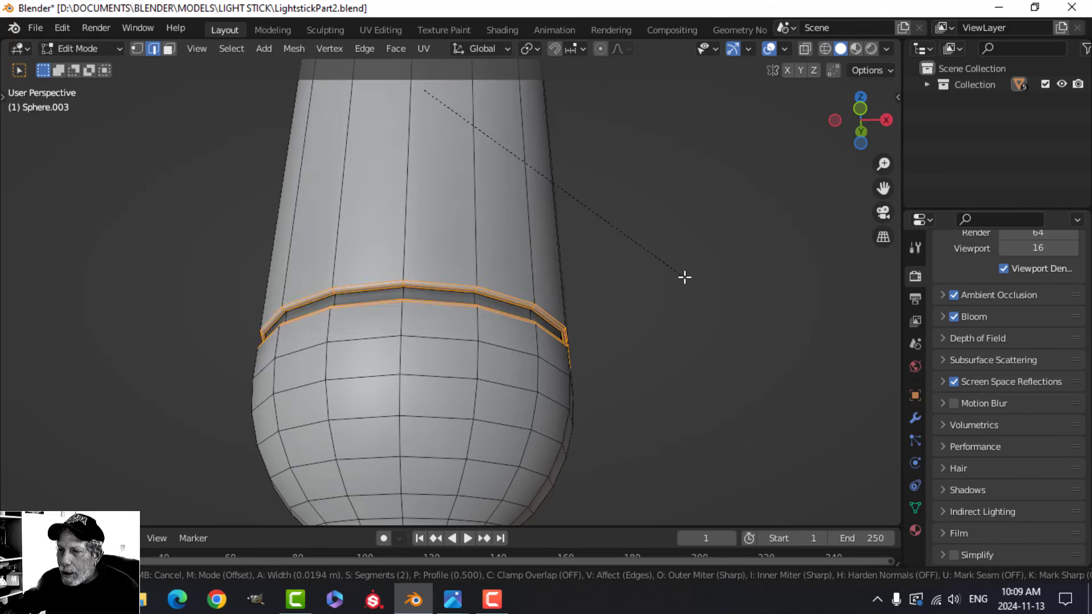
{"action": "left_click", "coordinate": [684, 277]}
Return to Object Mode and add a Weighted Normal modifier to the handle.
{"action": "key", "text": "Tab"}
{"action": "scroll", "coordinate": [590, 252], "scroll_direction": "down", "scroll_amount": 4}
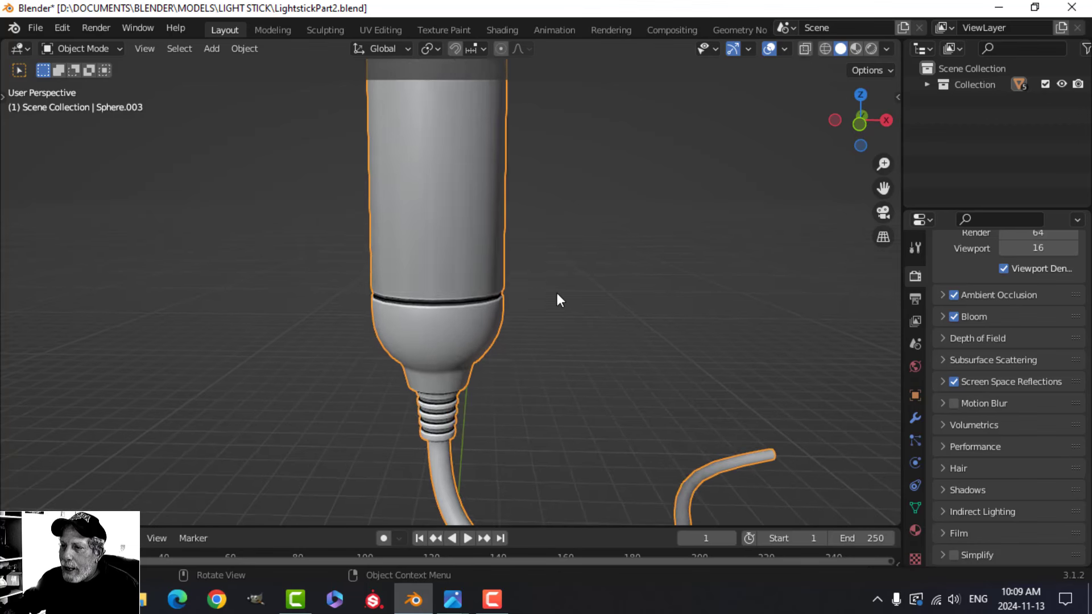
{"action": "key", "text": "alt+a"}
{"action": "middle_click_drag", "start_coordinate": [508, 230], "coordinate": [456, 278], "text": "shift"}
{"action": "key", "text": "a"}
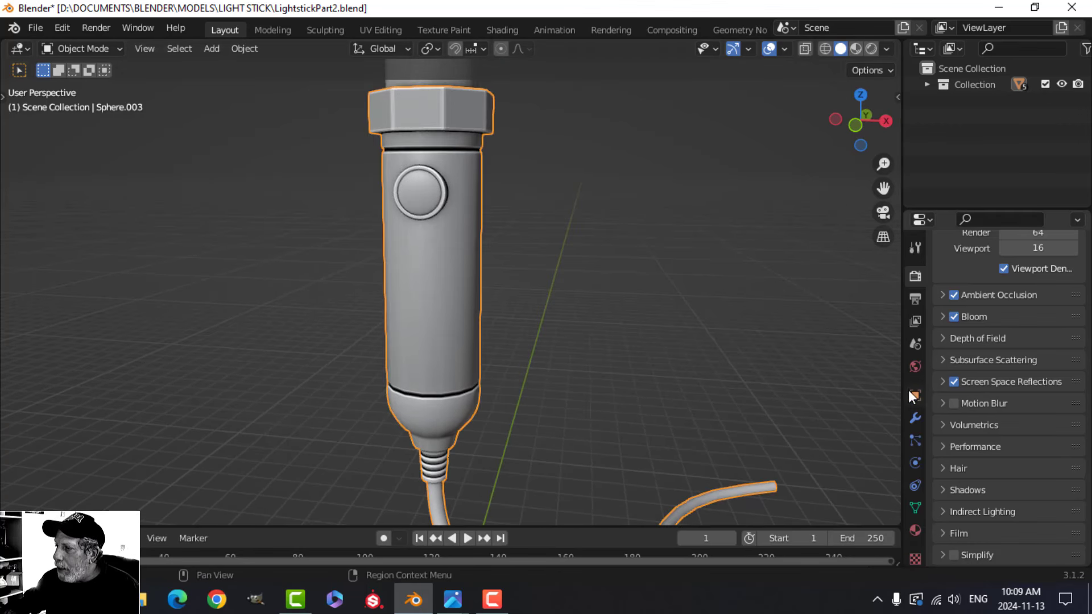
{"action": "left_click", "coordinate": [914, 417]}
{"action": "left_click", "coordinate": [958, 273]}
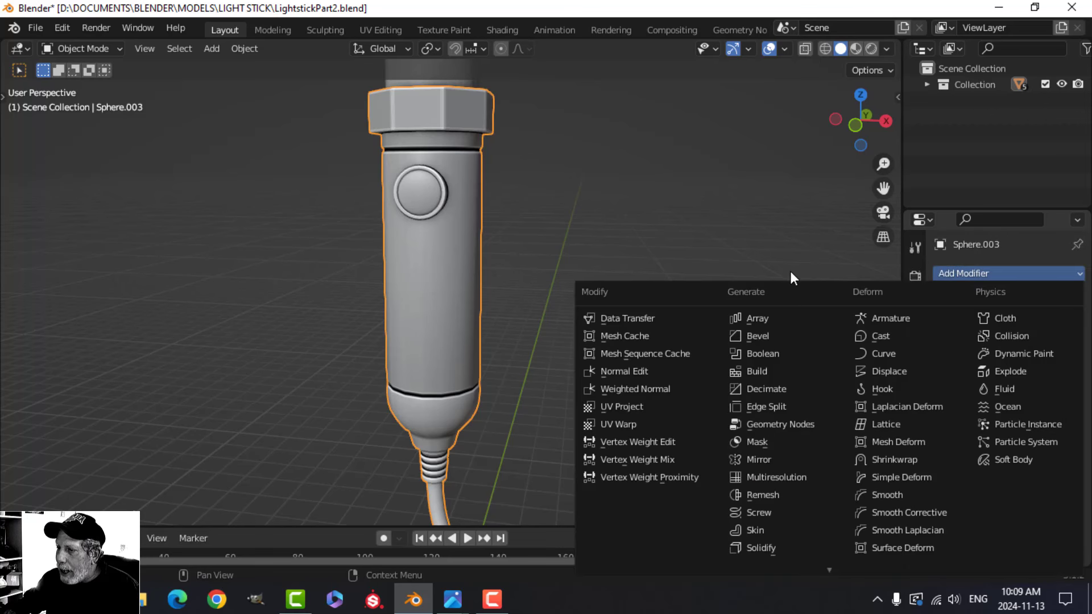
{"action": "left_click", "coordinate": [661, 387]}
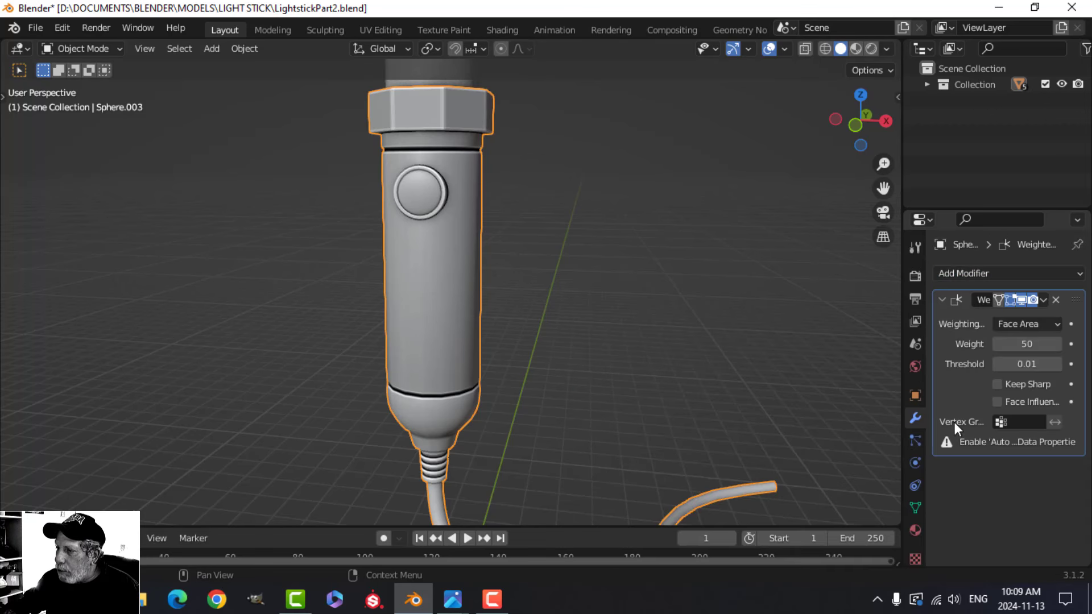
Enable Auto Smooth in the handle's mesh normals settings and inspect the shading from the side.
{"action": "left_click", "coordinate": [916, 507]}
{"action": "scroll", "coordinate": [987, 485], "scroll_direction": "down", "scroll_amount": 5}
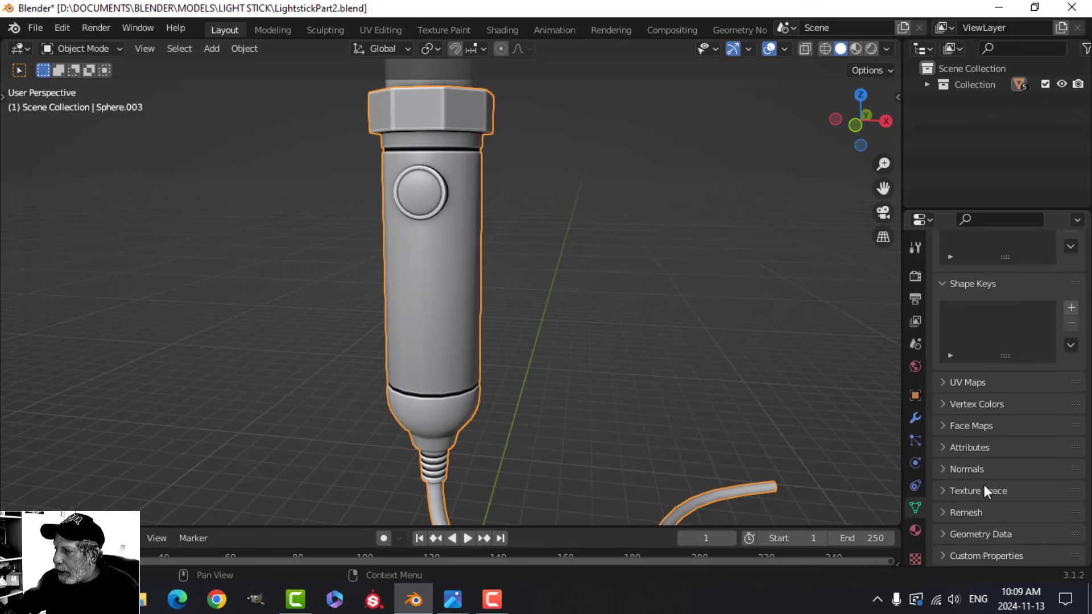
{"action": "left_click", "coordinate": [944, 469]}
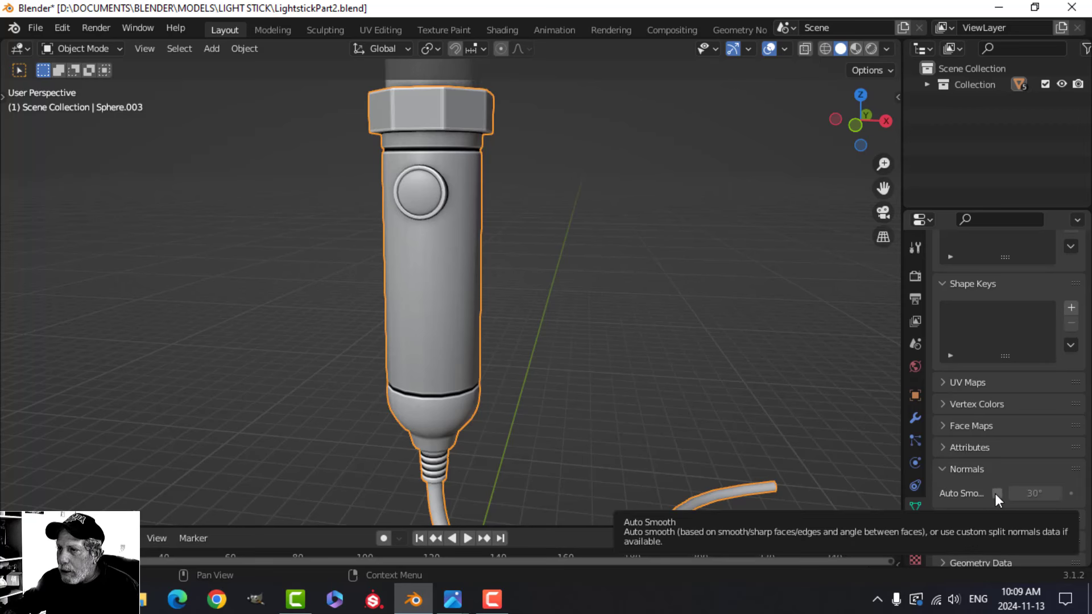
{"action": "left_click", "coordinate": [996, 494]}
{"action": "middle_click_drag", "start_coordinate": [588, 312], "coordinate": [444, 308]}
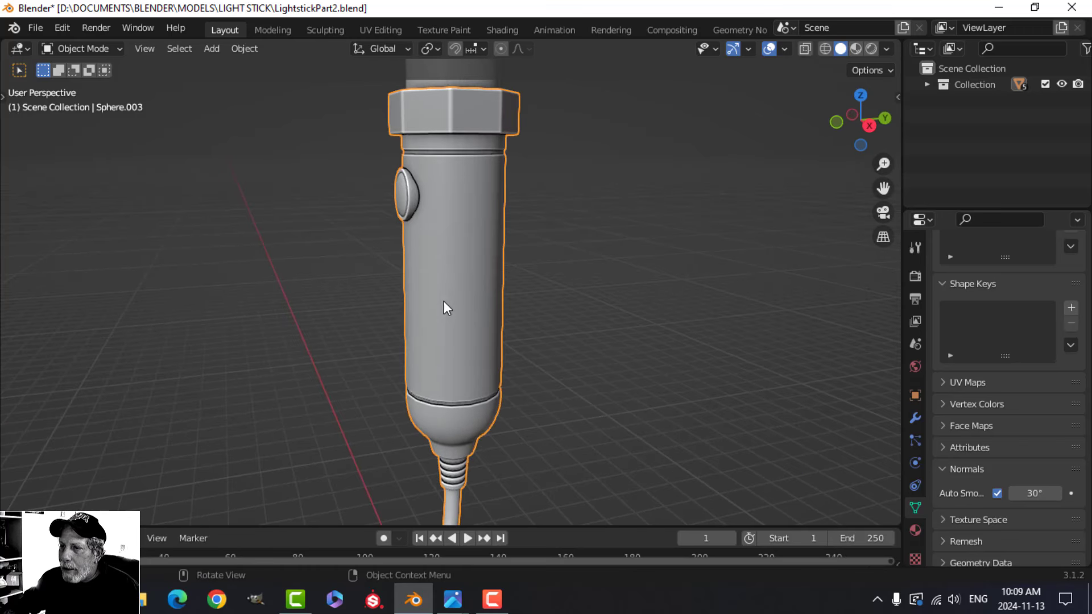
Mark seams on the two edge loops that bound the handle's main barrel, just inside the upper and lower grooves.
{"action": "key", "text": "Tab"}
{"action": "middle_click_drag", "start_coordinate": [495, 277], "coordinate": [539, 288]}
{"action": "scroll", "coordinate": [534, 304], "scroll_direction": "up", "scroll_amount": 4}
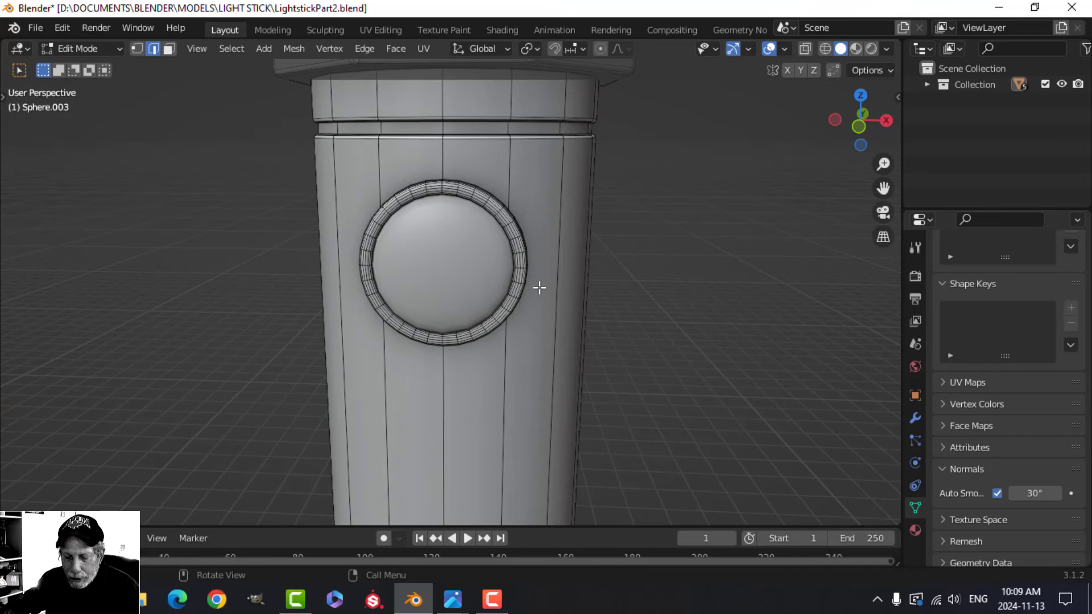
{"action": "scroll", "coordinate": [541, 290], "scroll_direction": "down", "scroll_amount": 5}
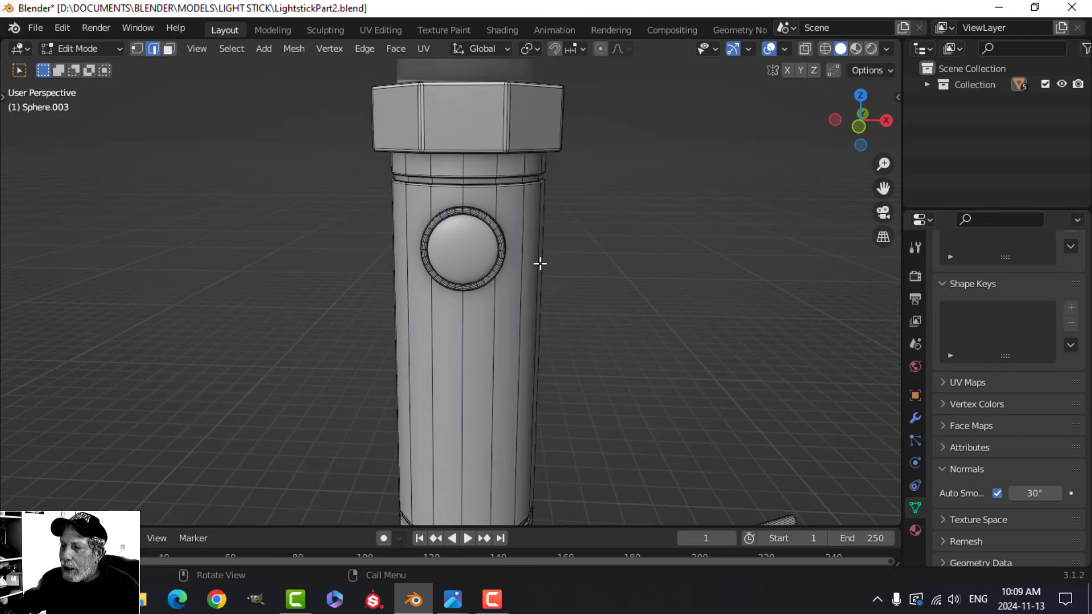
{"action": "scroll", "coordinate": [514, 295], "scroll_direction": "up", "scroll_amount": 6}
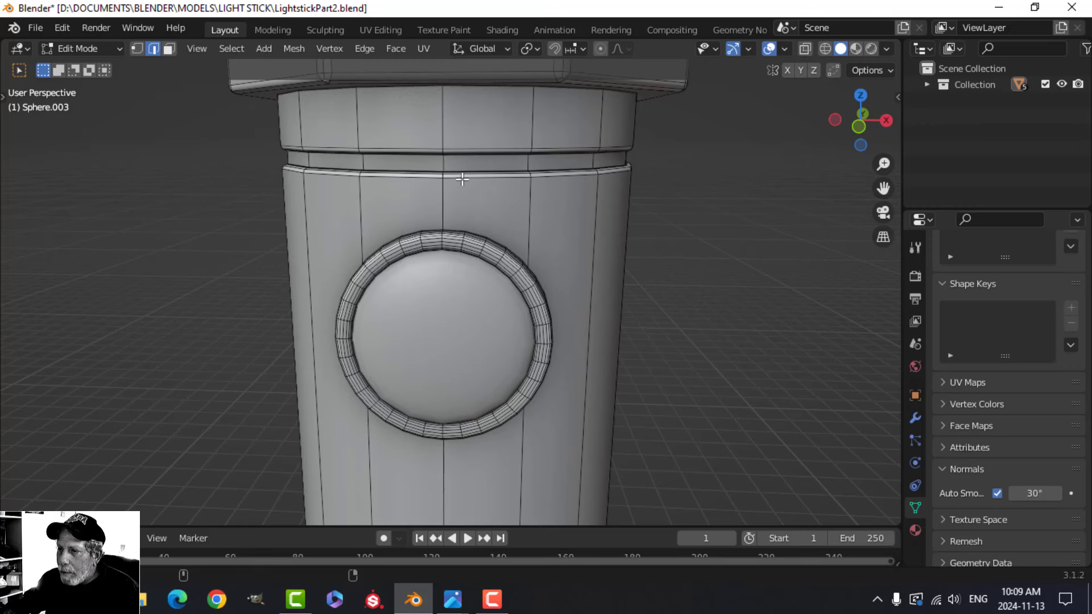
{"action": "scroll", "coordinate": [505, 219], "scroll_direction": "down", "scroll_amount": 5}
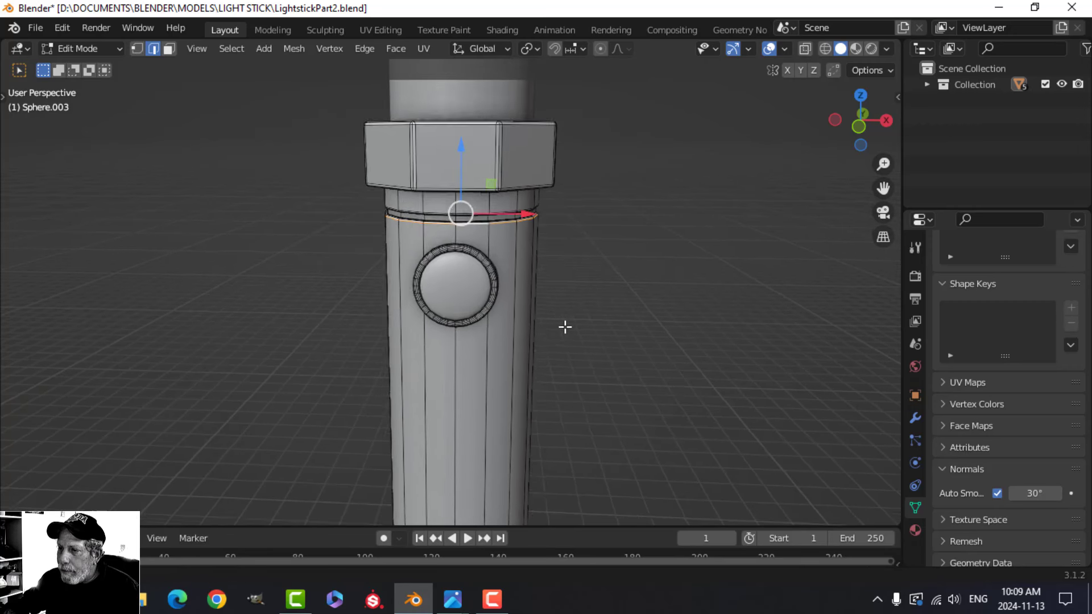
{"action": "middle_click_drag", "start_coordinate": [563, 326], "coordinate": [554, 313]}
{"action": "scroll", "coordinate": [553, 312], "scroll_direction": "up", "scroll_amount": 3}
{"action": "middle_click_drag", "start_coordinate": [582, 373], "coordinate": [591, 261], "text": "shift"}
{"action": "scroll", "coordinate": [551, 353], "scroll_direction": "up", "scroll_amount": 2}
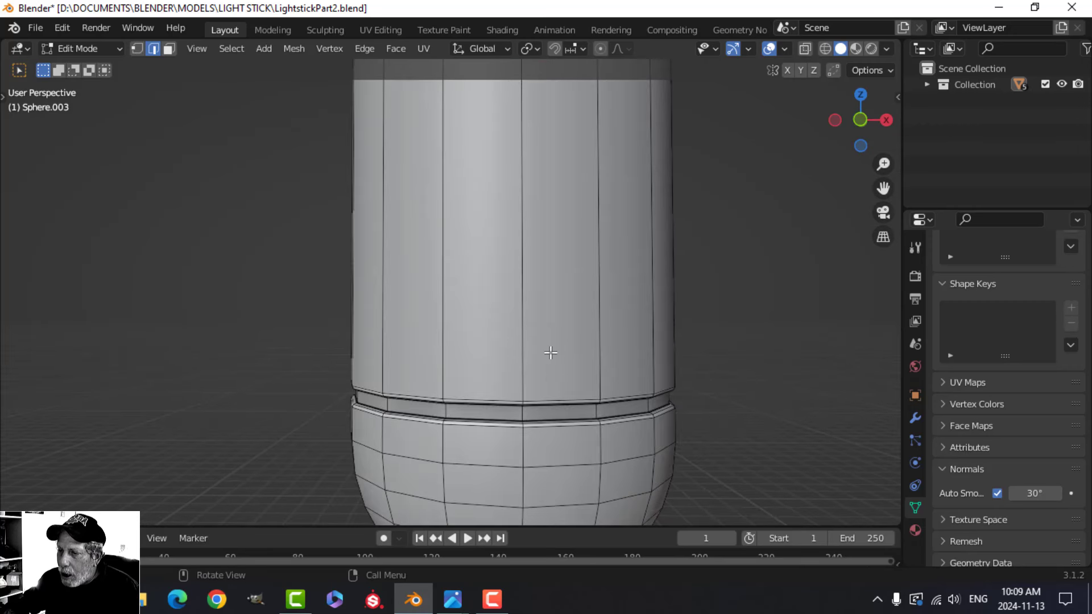
{"action": "scroll", "coordinate": [556, 391], "scroll_direction": "down", "scroll_amount": 5}
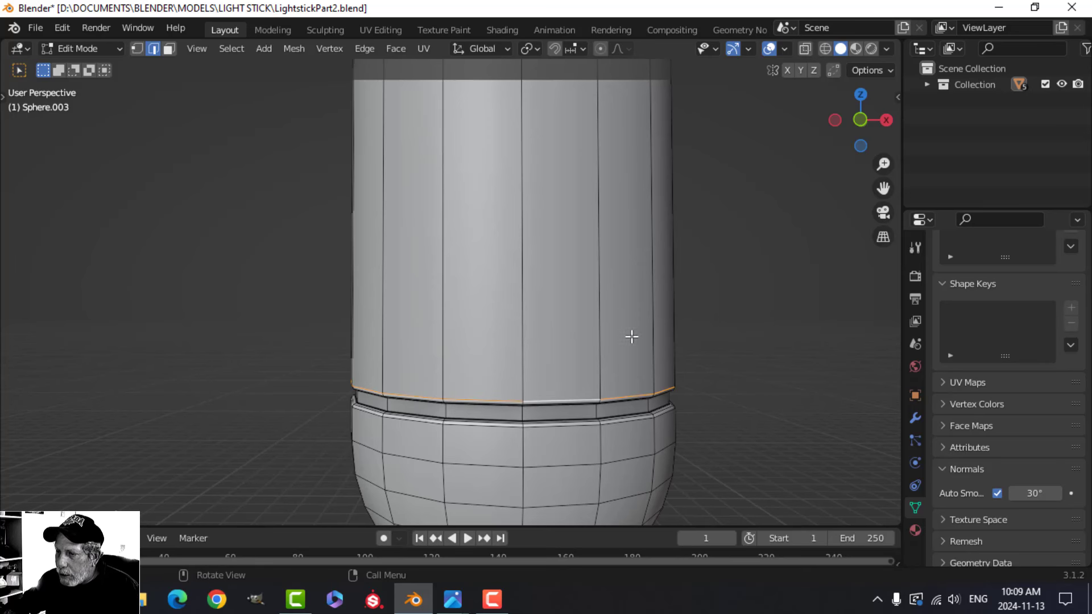
{"action": "middle_click_drag", "start_coordinate": [650, 303], "coordinate": [626, 297]}
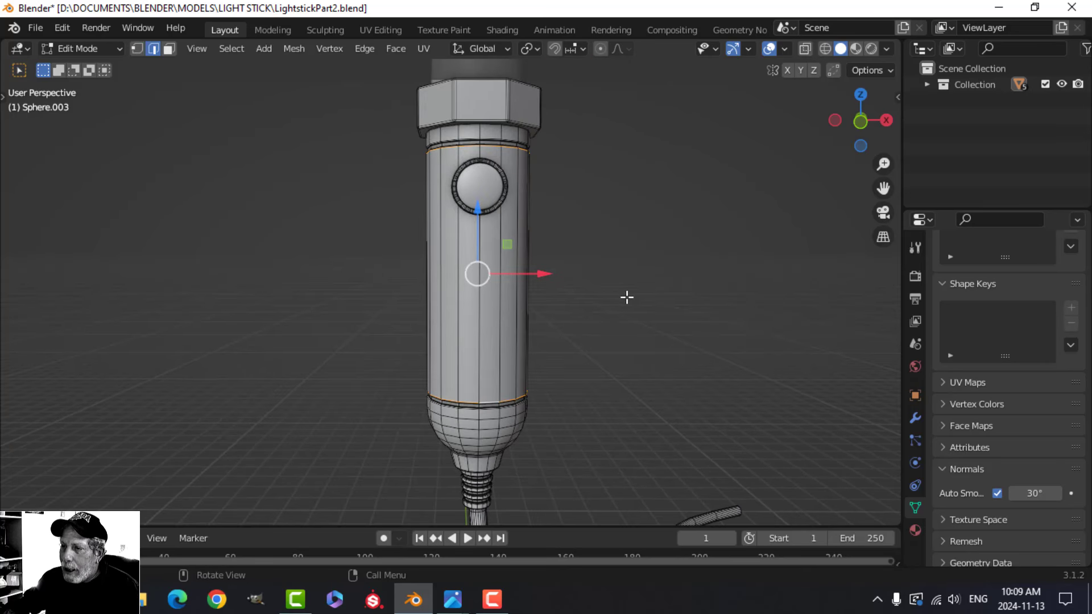
{"action": "key", "text": "ctrl+e"}
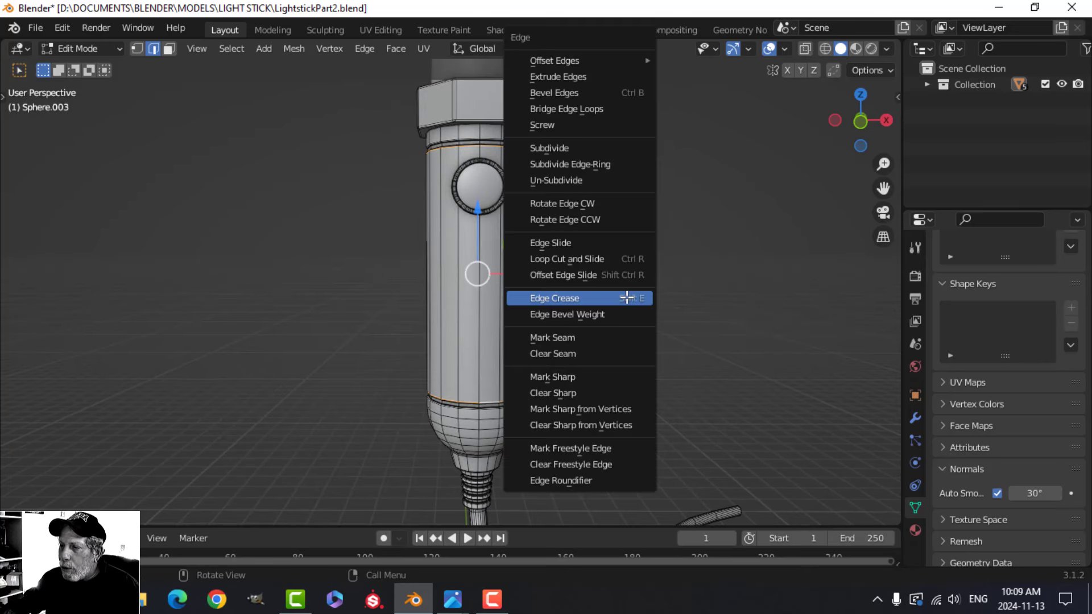
{"action": "left_click", "coordinate": [602, 340]}
{"action": "scroll", "coordinate": [566, 259], "scroll_direction": "up", "scroll_amount": 3}
{"action": "middle_click_drag", "start_coordinate": [565, 259], "coordinate": [534, 248]}
{"action": "key", "text": "alt+a"}
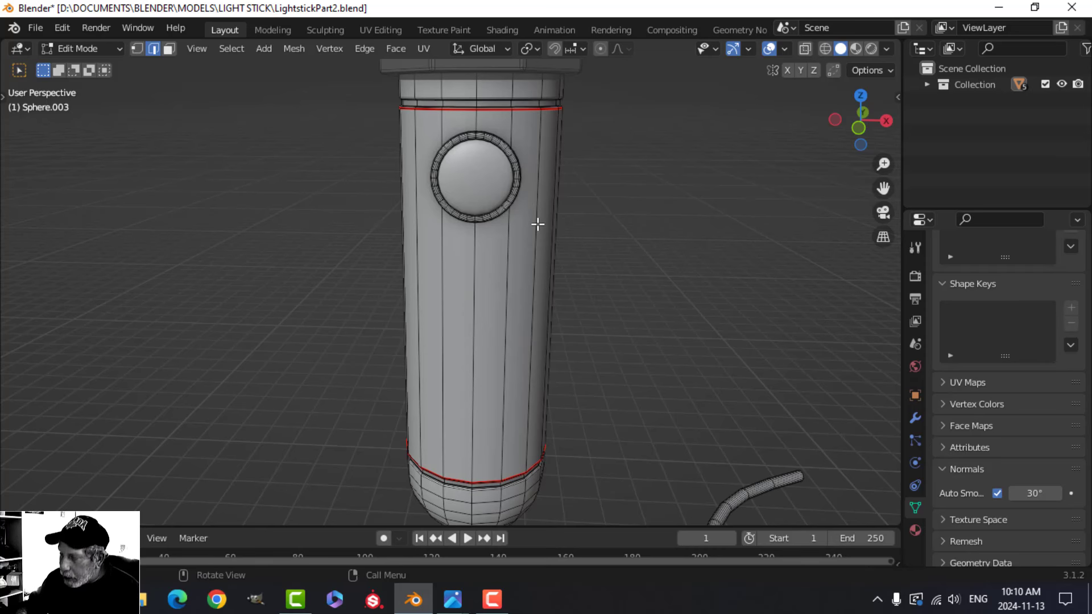
Mark the central vertical edge on the back of the handle's barrel as a seam.
{"action": "key", "text": "ctrl+KP_1"}
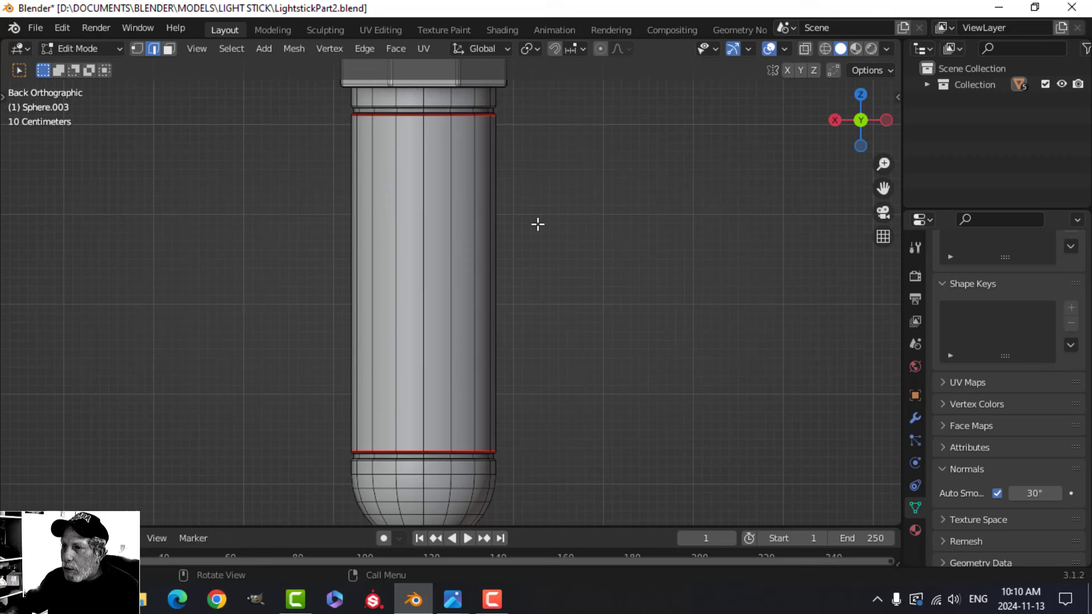
{"action": "left_click", "coordinate": [424, 207]}
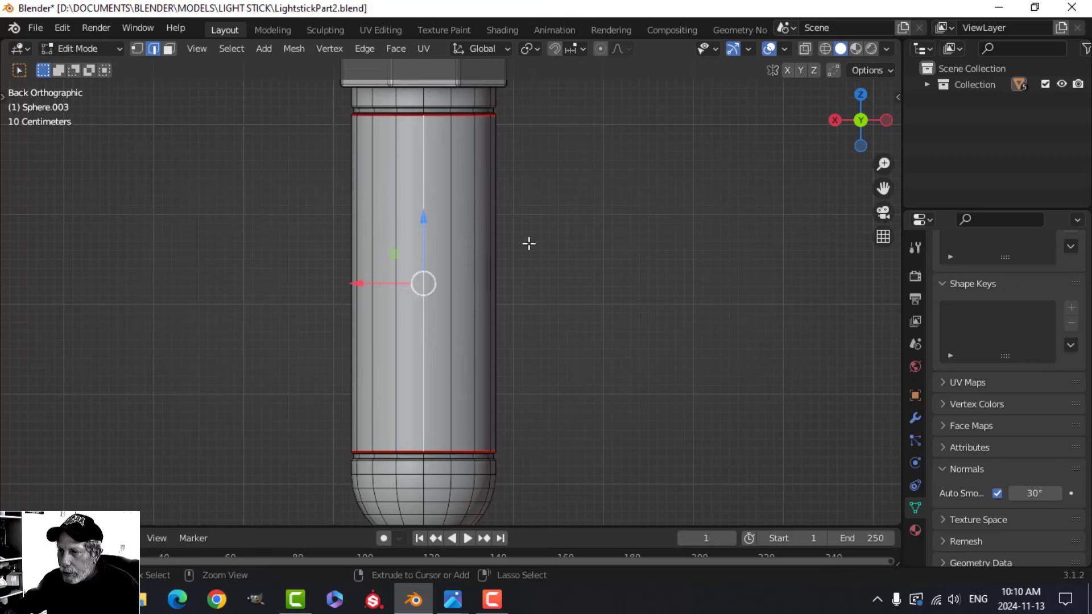
{"action": "key", "text": "ctrl+e"}
{"action": "left_click", "coordinate": [489, 337]}
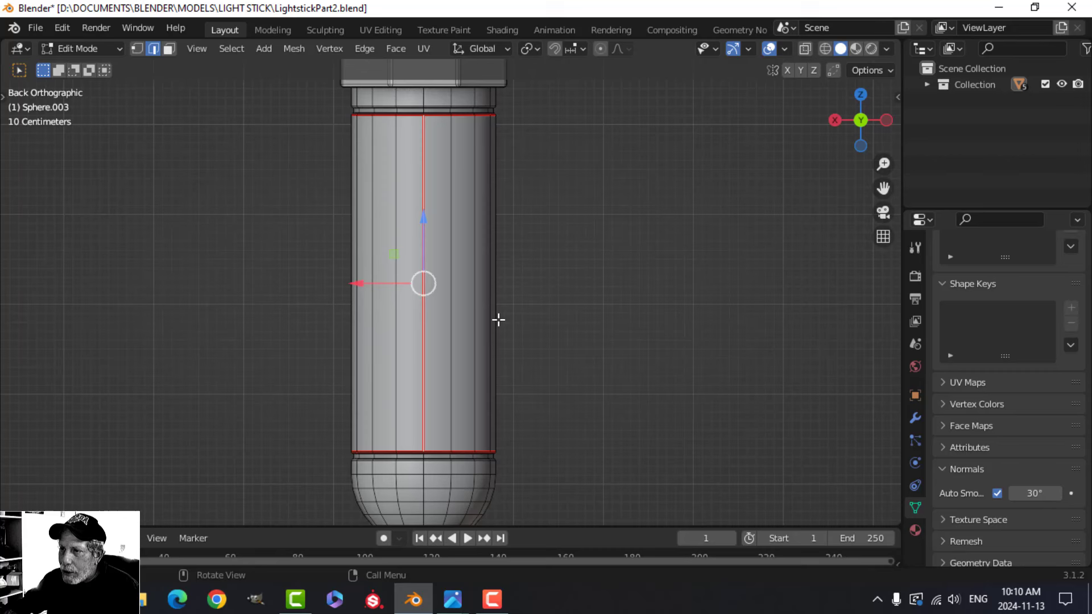
{"action": "left_click", "coordinate": [539, 261]}
{"action": "middle_click_drag", "start_coordinate": [487, 256], "coordinate": [450, 360]}
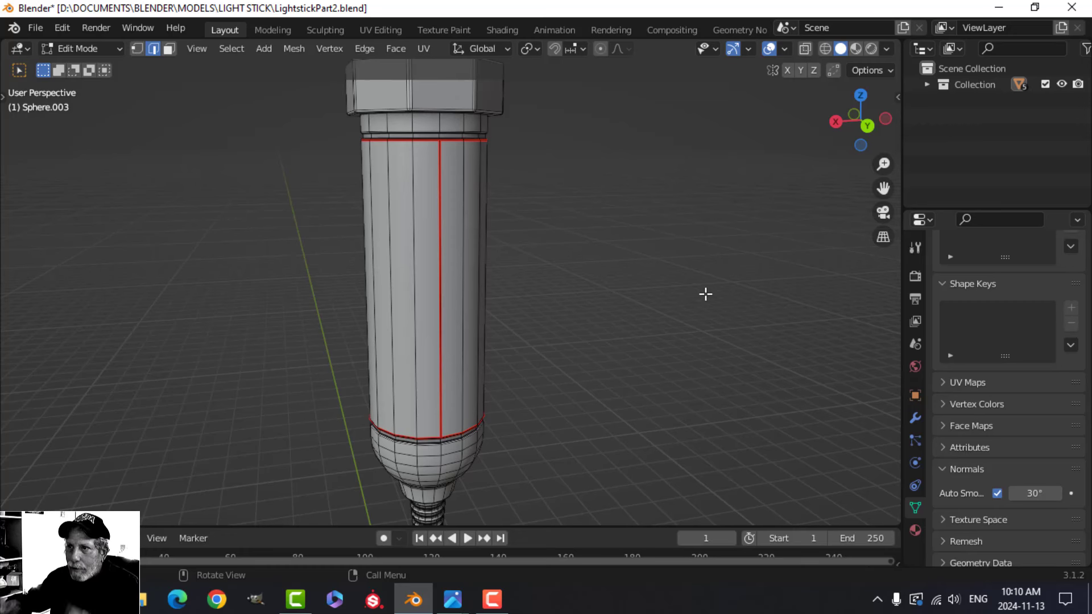
Switch to the UV Editing workspace and select the barrel faces enclosed by the seams in face mode.
{"action": "left_click", "coordinate": [380, 30]}
{"action": "middle_click_drag", "start_coordinate": [642, 254], "coordinate": [722, 268]}
{"action": "key", "text": "3"}
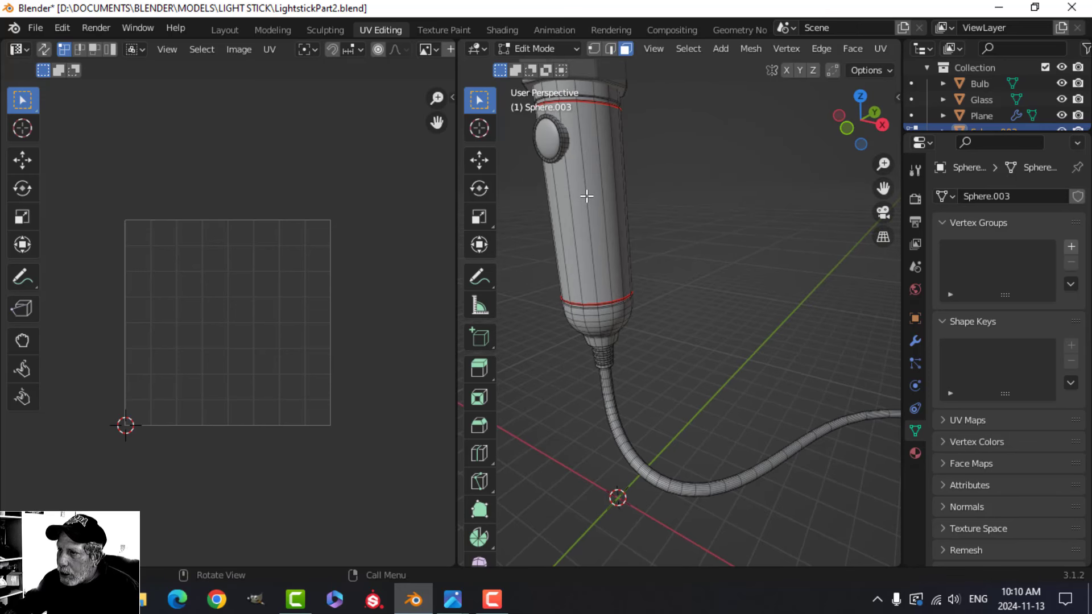
{"action": "key", "text": "l"}
{"action": "middle_click_drag", "start_coordinate": [704, 226], "coordinate": [722, 256]}
{"action": "scroll", "coordinate": [722, 256], "scroll_direction": "up", "scroll_amount": 6}
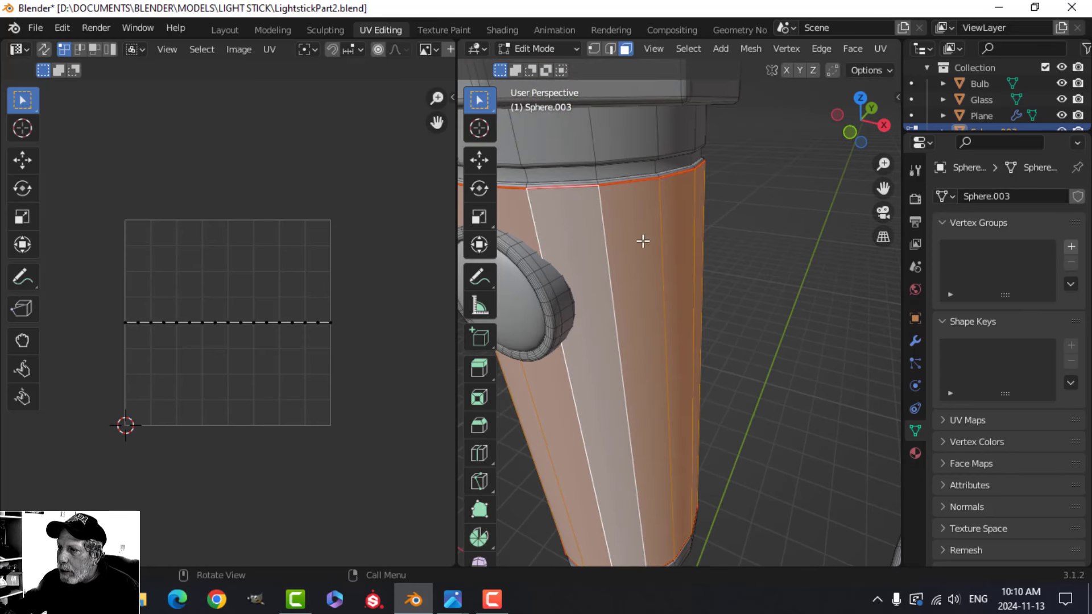
Unwrap the selected barrel faces along their seams and return the handle to Object Mode.
{"action": "scroll", "coordinate": [669, 348], "scroll_direction": "down", "scroll_amount": 5}
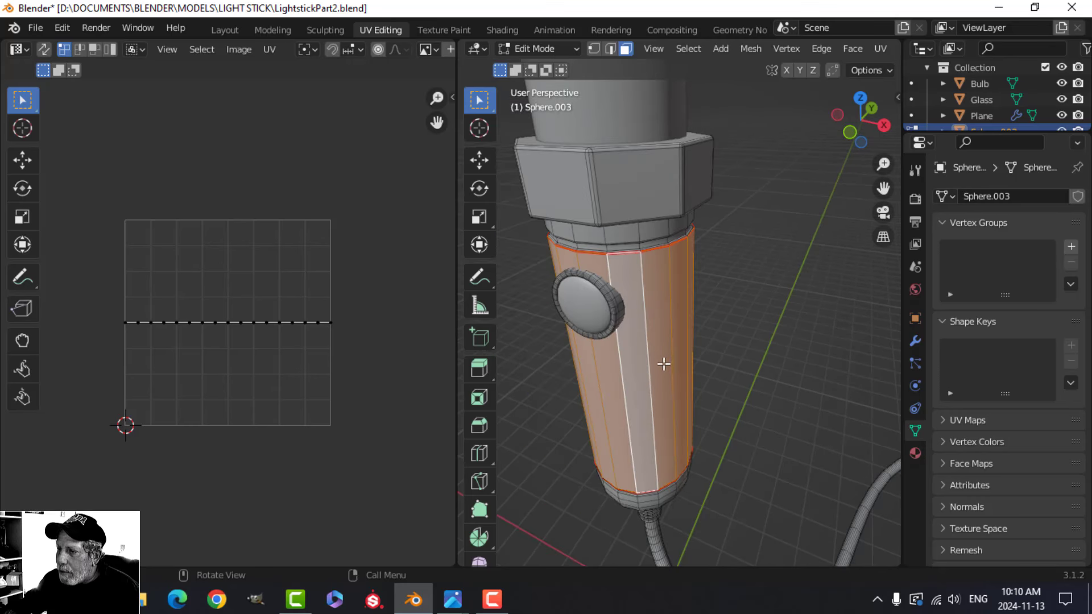
{"action": "middle_click_drag", "start_coordinate": [664, 360], "coordinate": [751, 271]}
{"action": "scroll", "coordinate": [702, 236], "scroll_direction": "down", "scroll_amount": 2}
{"action": "key", "text": "u"}
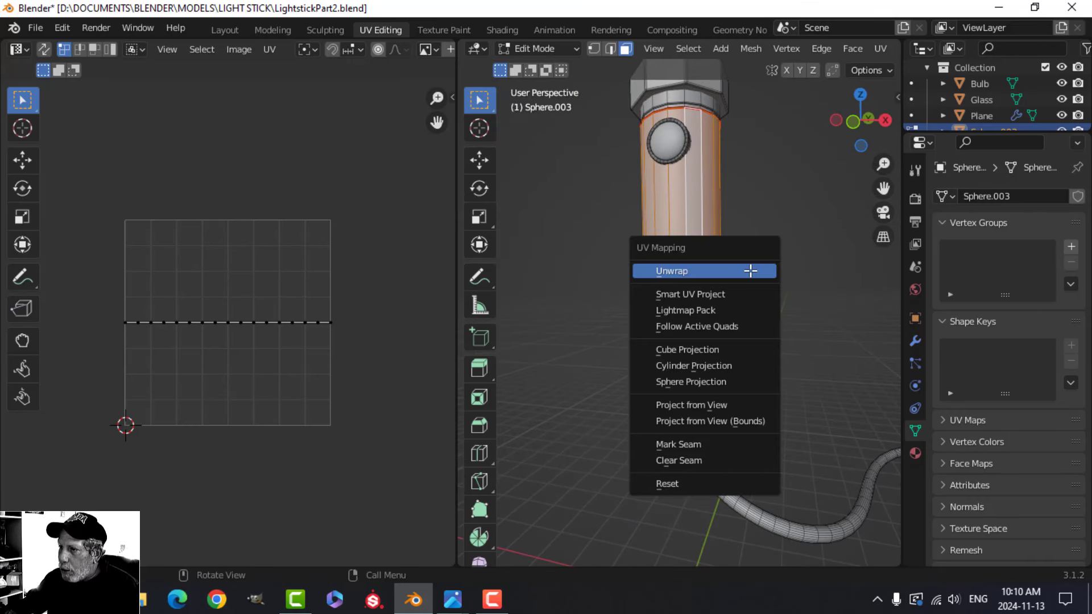
{"action": "left_click", "coordinate": [750, 272]}
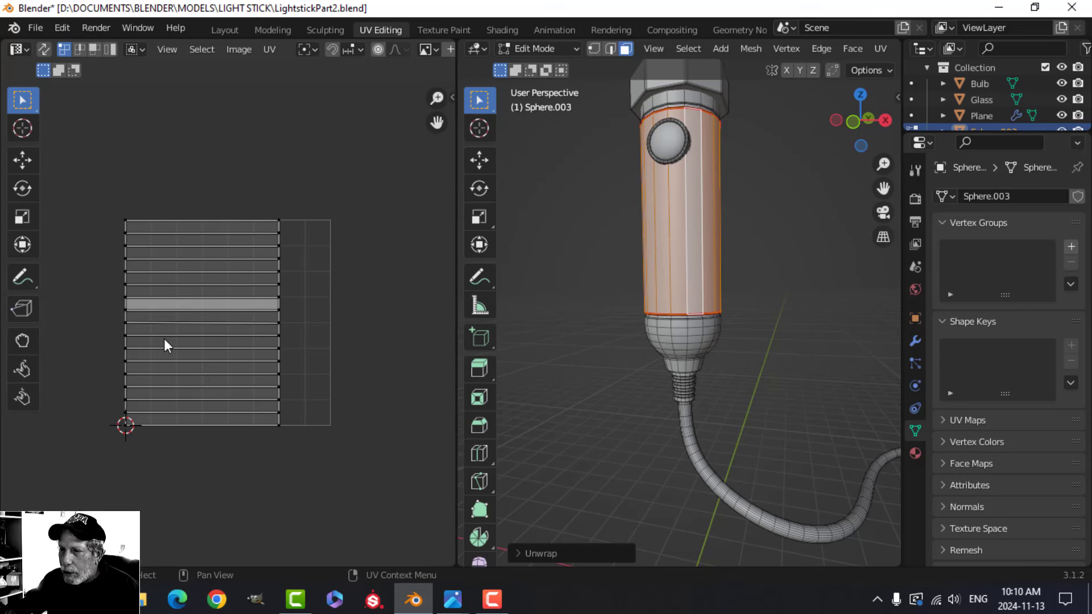
{"action": "middle_click_drag", "start_coordinate": [790, 287], "coordinate": [681, 262]}
{"action": "scroll", "coordinate": [679, 241], "scroll_direction": "down", "scroll_amount": 3}
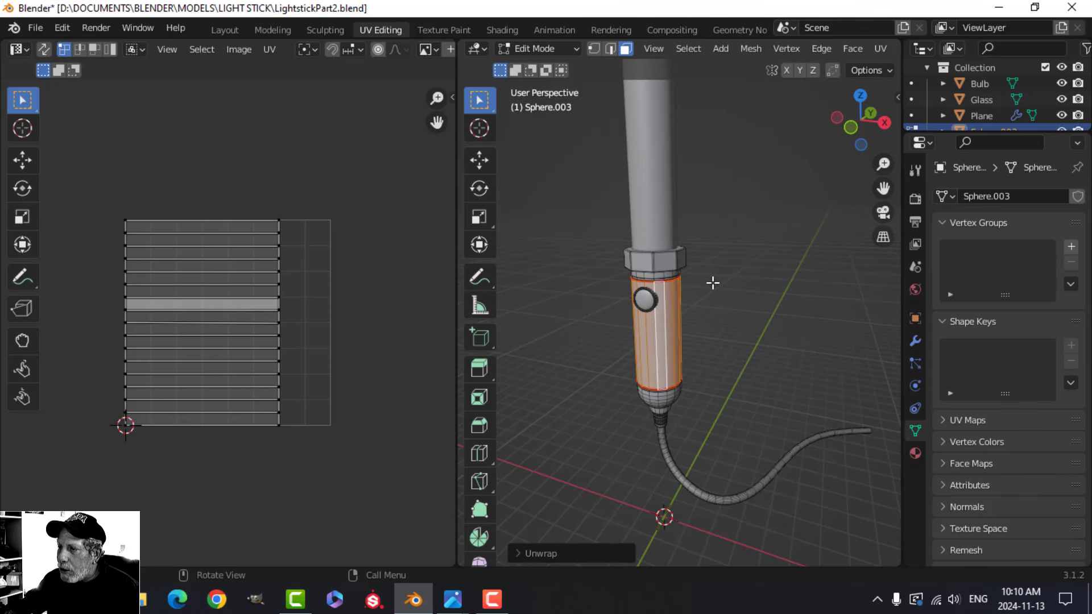
{"action": "key", "text": "Tab"}
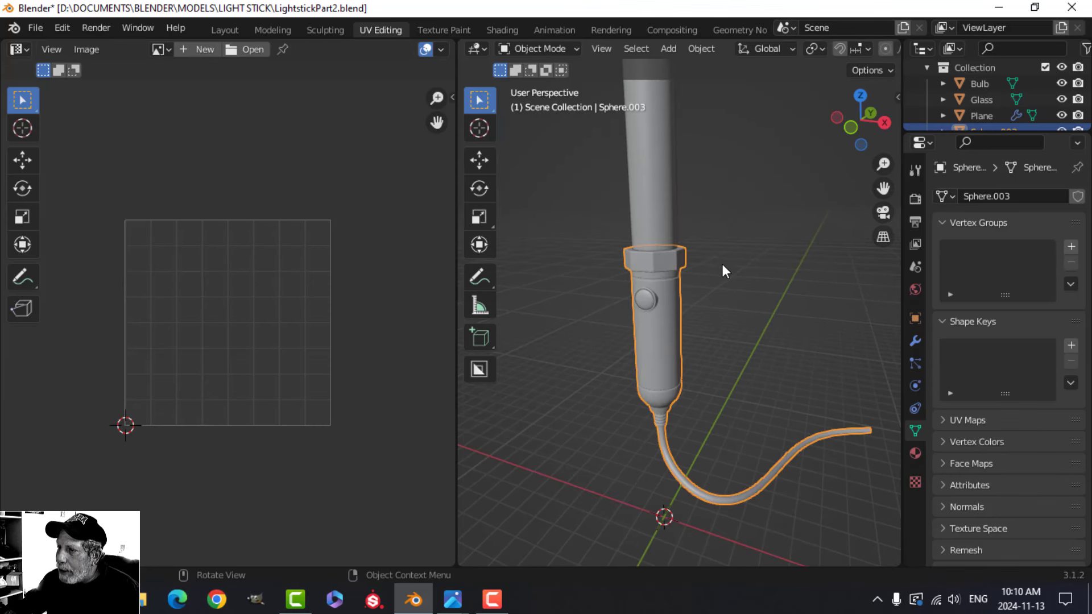
Enable Cavity in the solid viewport shading options.
{"action": "scroll", "coordinate": [876, 52], "scroll_direction": "down", "scroll_amount": 5}
{"action": "left_click", "coordinate": [887, 49]}
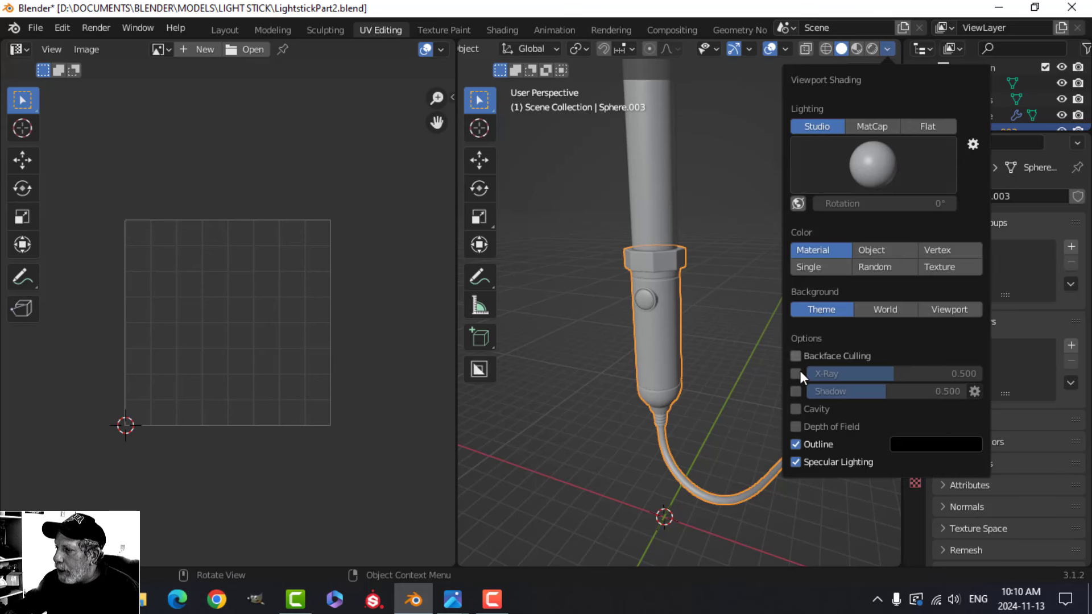
{"action": "left_click", "coordinate": [796, 410]}
{"action": "middle_click_drag", "start_coordinate": [672, 319], "coordinate": [673, 335]}
Switch the viewport to Material Preview and choose a different studio HDRI for its lighting.
{"action": "left_click", "coordinate": [857, 49]}
{"action": "scroll", "coordinate": [782, 319], "scroll_direction": "up", "scroll_amount": 5}
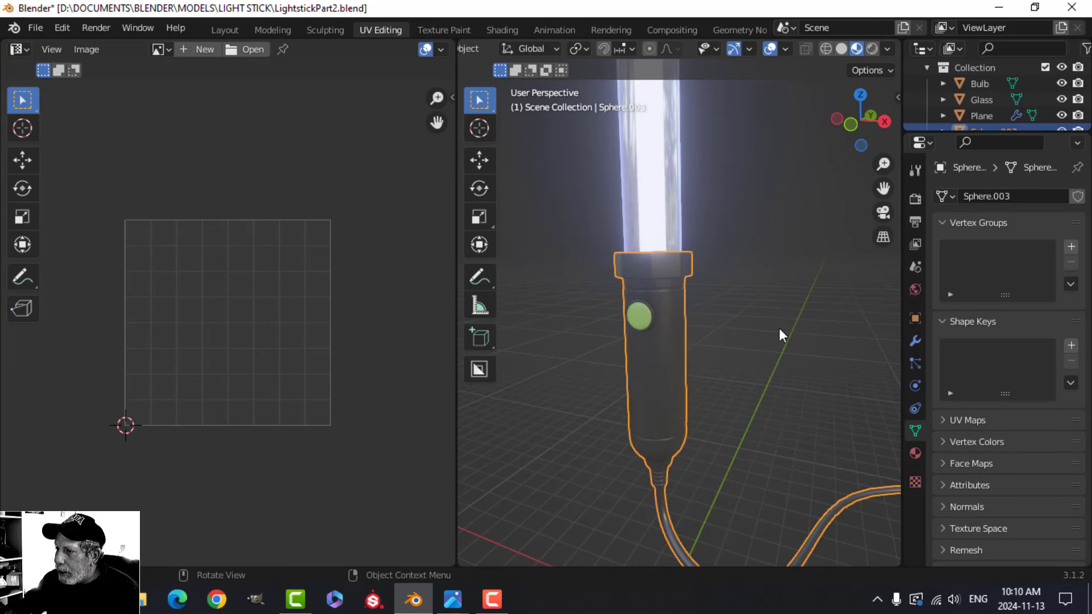
{"action": "left_click", "coordinate": [887, 49]}
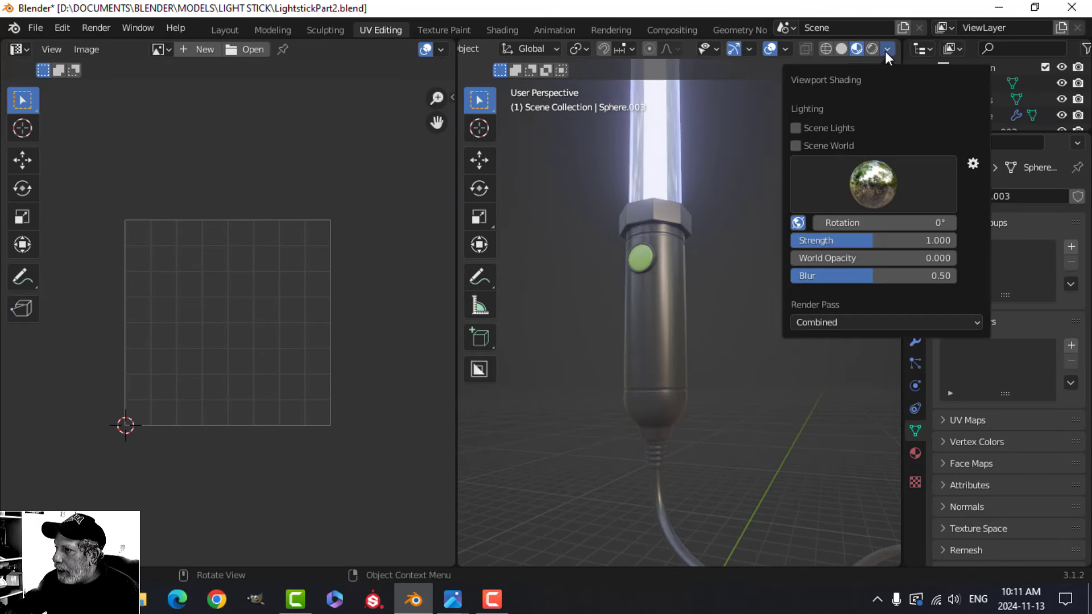
{"action": "left_click", "coordinate": [861, 186]}
{"action": "left_click", "coordinate": [745, 290]}
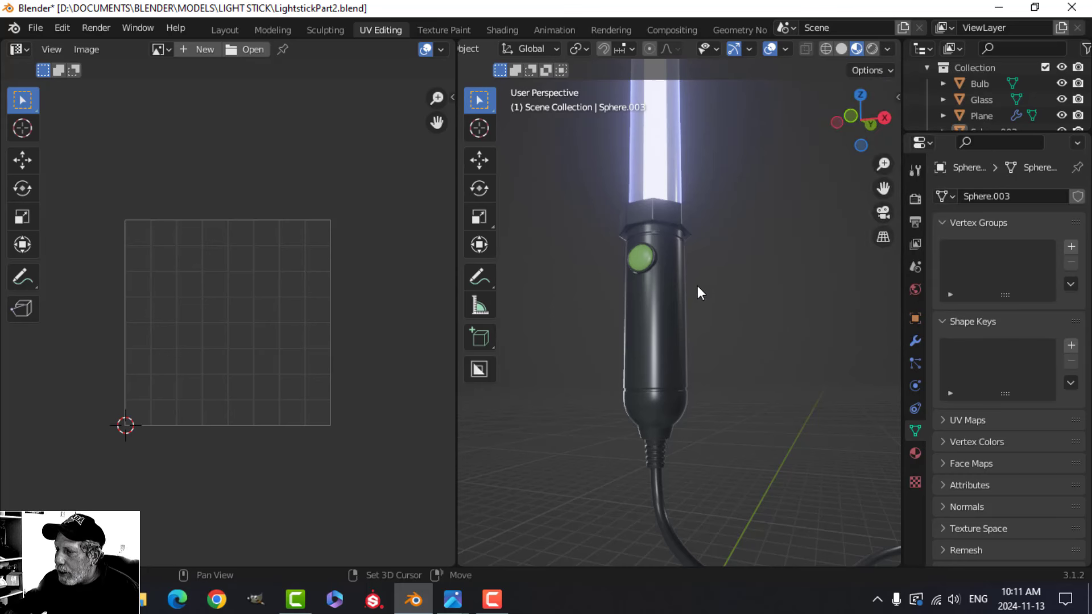
Examine the handle's grooves, hexagonal collar and barrel reflections from several angles.
{"action": "scroll", "coordinate": [708, 271], "scroll_direction": "up", "scroll_amount": 6}
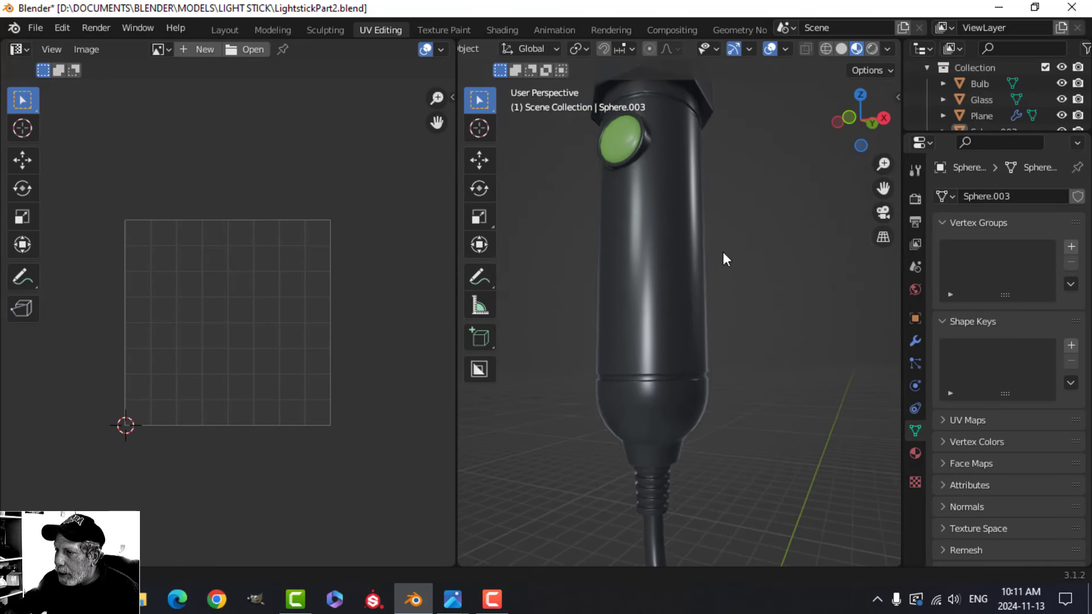
{"action": "middle_click_drag", "start_coordinate": [722, 251], "coordinate": [763, 277], "text": "shift"}
{"action": "middle_click_drag", "start_coordinate": [643, 186], "coordinate": [659, 205]}
{"action": "scroll", "coordinate": [667, 207], "scroll_direction": "up", "scroll_amount": 2}
{"action": "scroll", "coordinate": [666, 199], "scroll_direction": "down", "scroll_amount": 1}
{"action": "scroll", "coordinate": [660, 165], "scroll_direction": "down", "scroll_amount": 4}
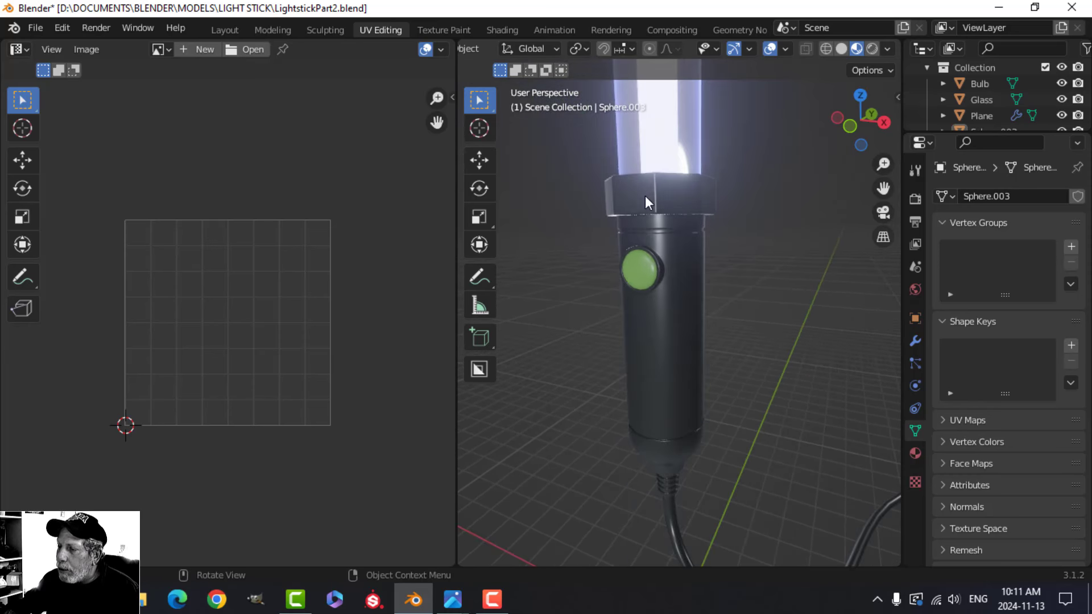
{"action": "middle_click_drag", "start_coordinate": [598, 261], "coordinate": [650, 227], "text": "shift"}
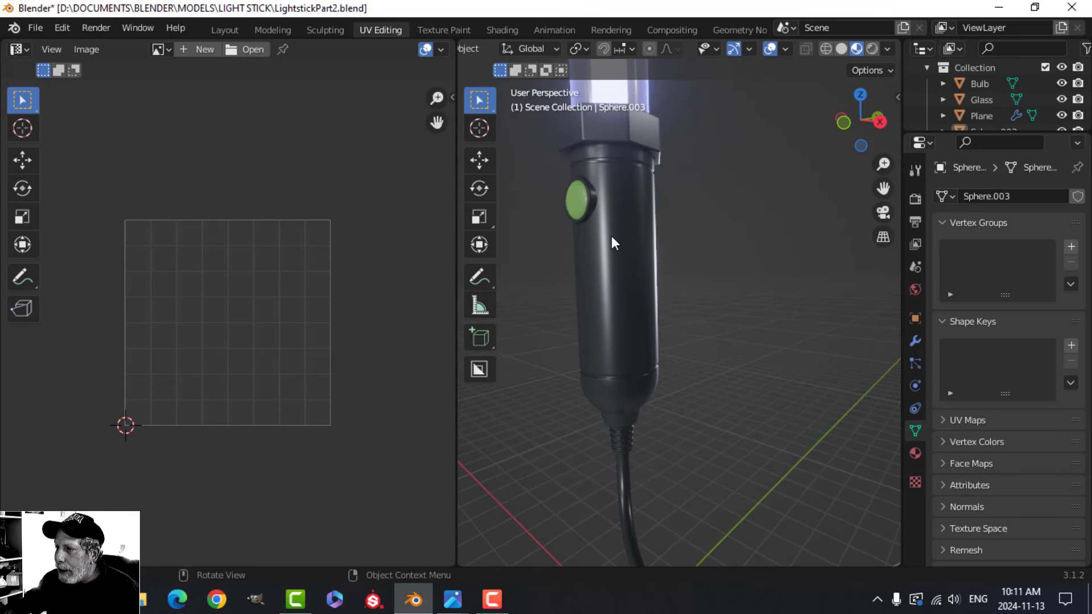
Return to the Layout workspace and add a plane mesh at the world origin in the front view.
{"action": "left_click", "coordinate": [224, 30]}
{"action": "key", "text": "KP_1"}
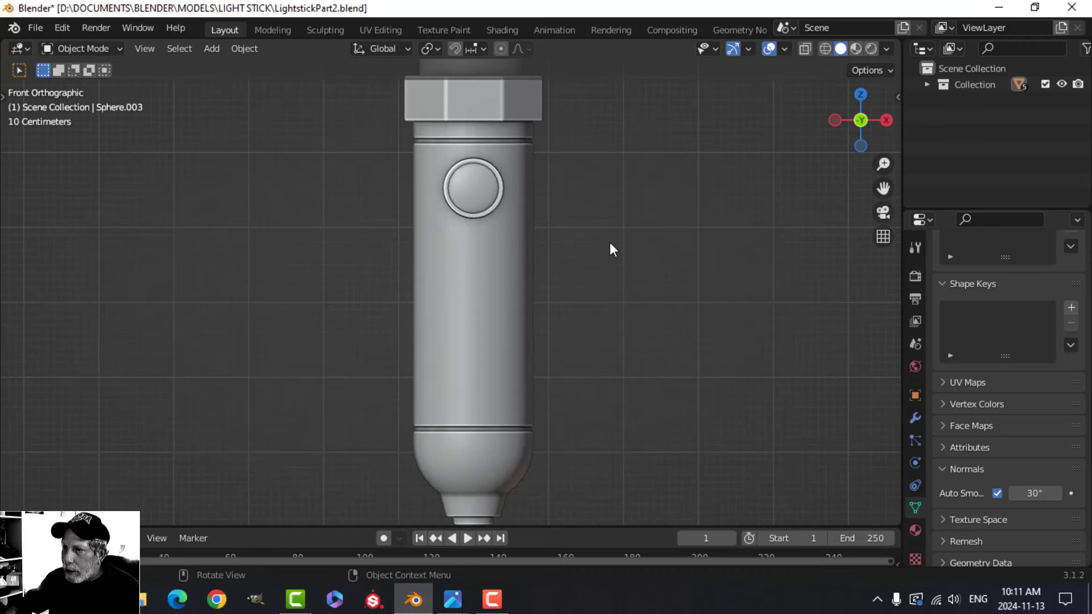
{"action": "scroll", "coordinate": [610, 242], "scroll_direction": "down", "scroll_amount": 5}
{"action": "scroll", "coordinate": [571, 309], "scroll_direction": "down", "scroll_amount": 3}
{"action": "middle_click_drag", "start_coordinate": [495, 442], "coordinate": [518, 289], "text": "shift"}
{"action": "scroll", "coordinate": [544, 334], "scroll_direction": "up", "scroll_amount": 3}
{"action": "scroll", "coordinate": [517, 289], "scroll_direction": "up", "scroll_amount": 1}
{"action": "scroll", "coordinate": [523, 311], "scroll_direction": "up", "scroll_amount": 1}
{"action": "middle_click_drag", "start_coordinate": [527, 330], "coordinate": [508, 352], "text": "shift"}
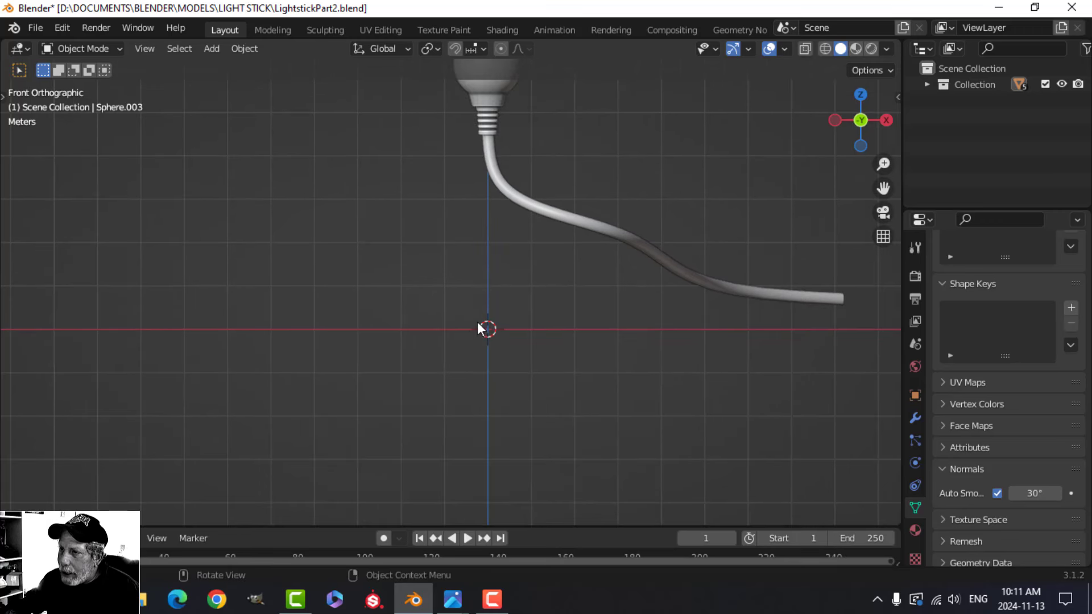
{"action": "scroll", "coordinate": [486, 97], "scroll_direction": "down", "scroll_amount": 1}
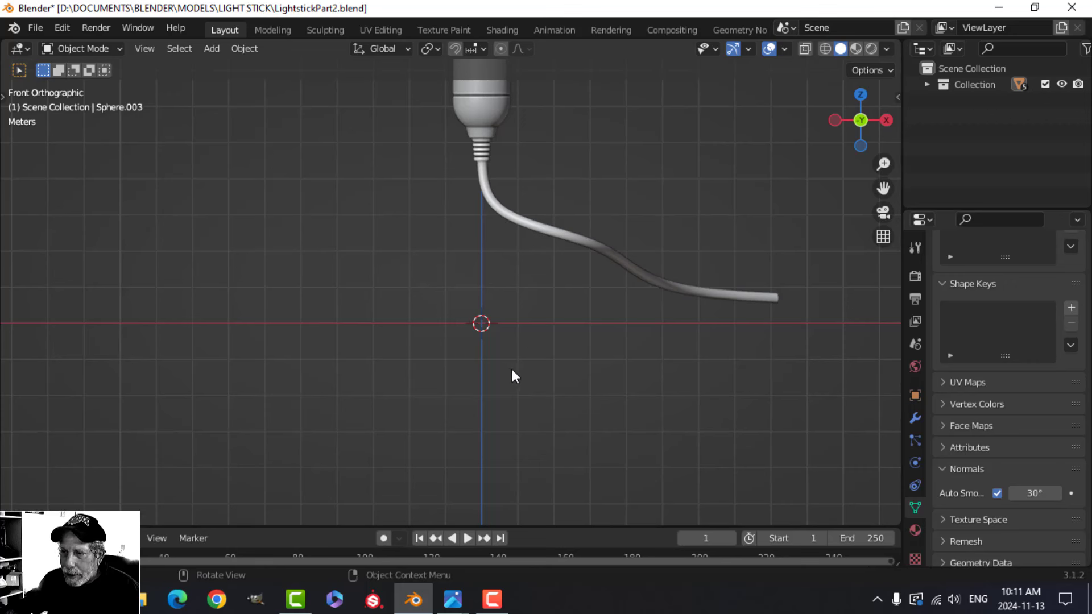
{"action": "key", "text": "shift+a"}
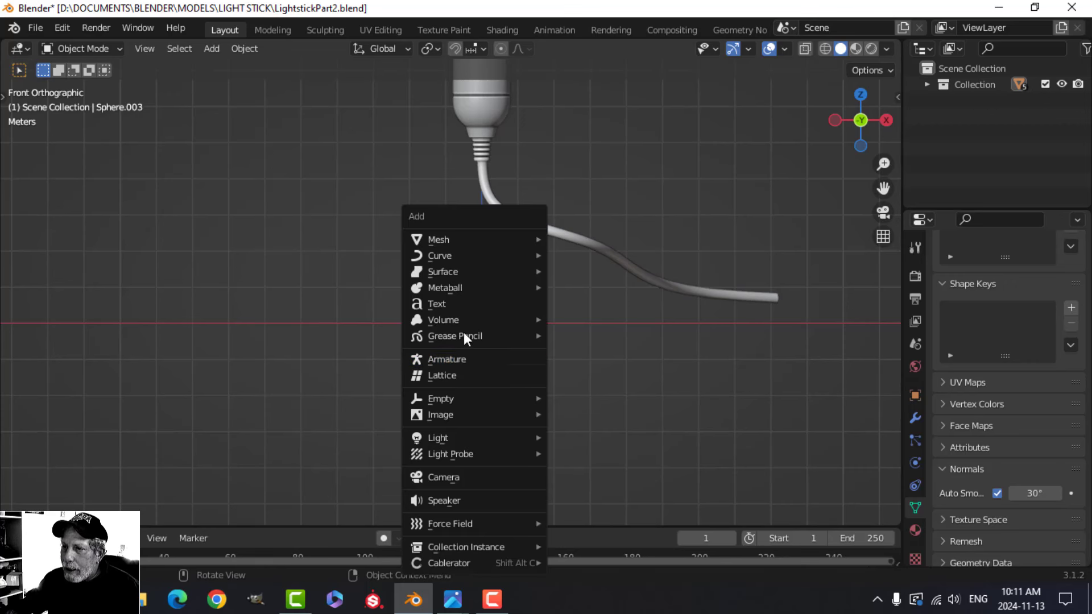
{"action": "mouse_move", "coordinate": [452, 240]}
{"action": "left_click", "coordinate": [582, 239]}
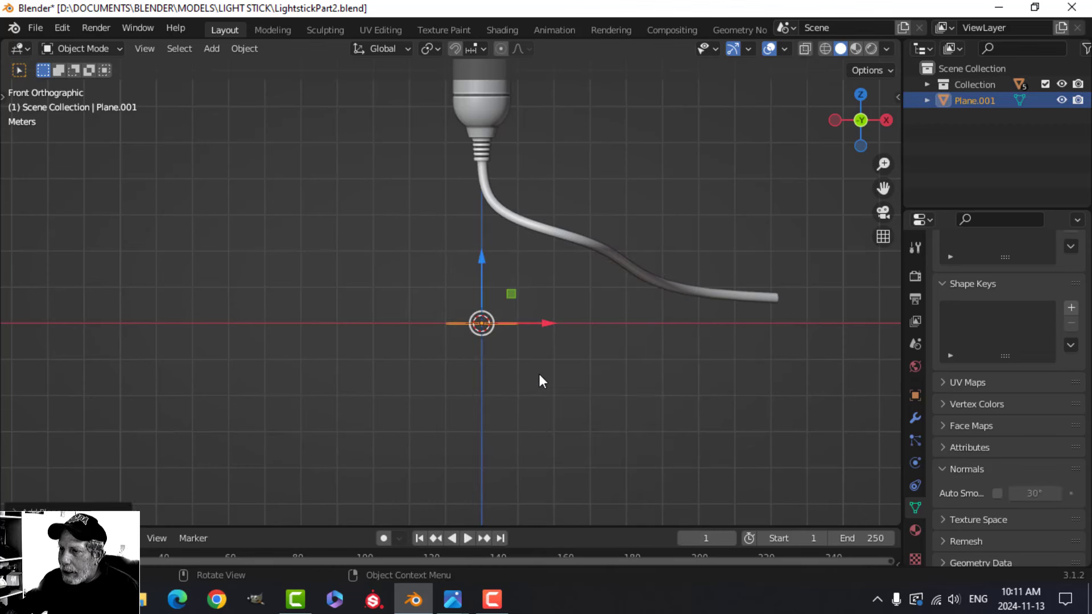
Rotate the new plane's geometry 90° about the X axis in Edit Mode.
{"action": "key", "text": "Tab"}
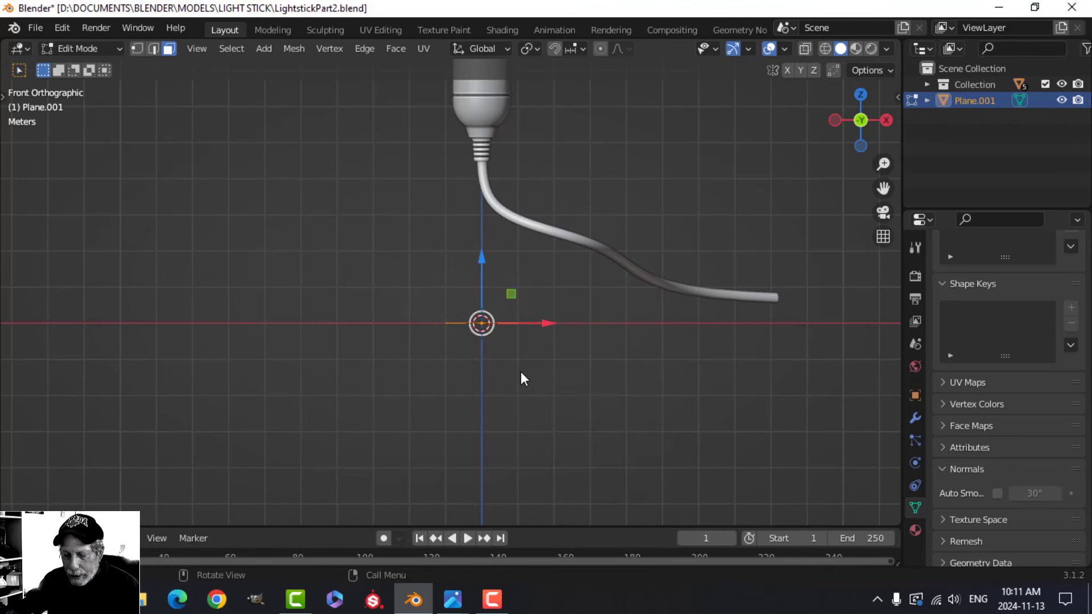
{"action": "type", "text": "rx90"}
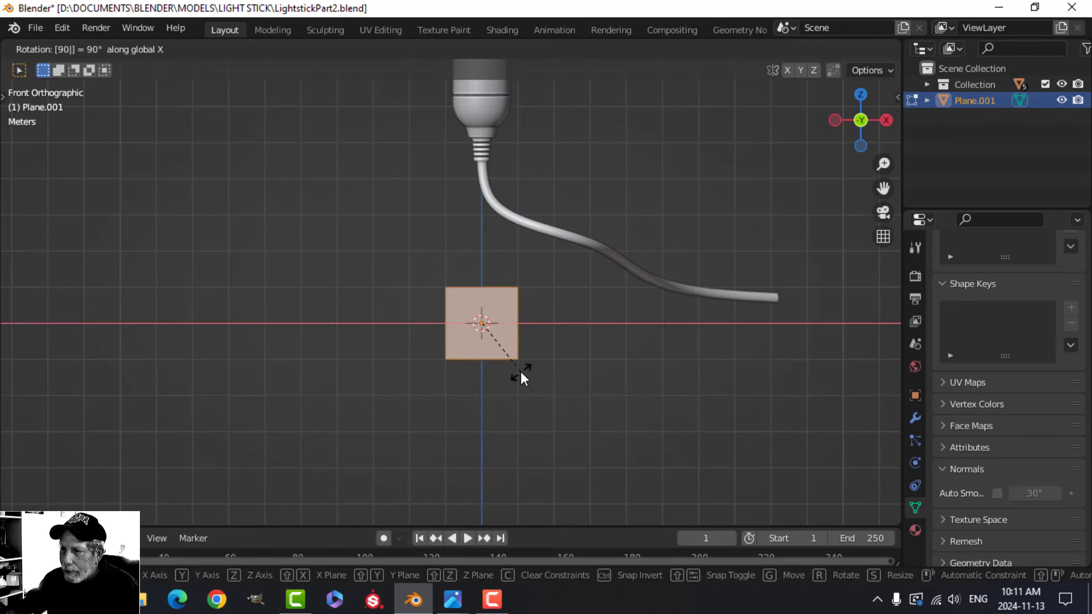
{"action": "key", "text": "Return"}
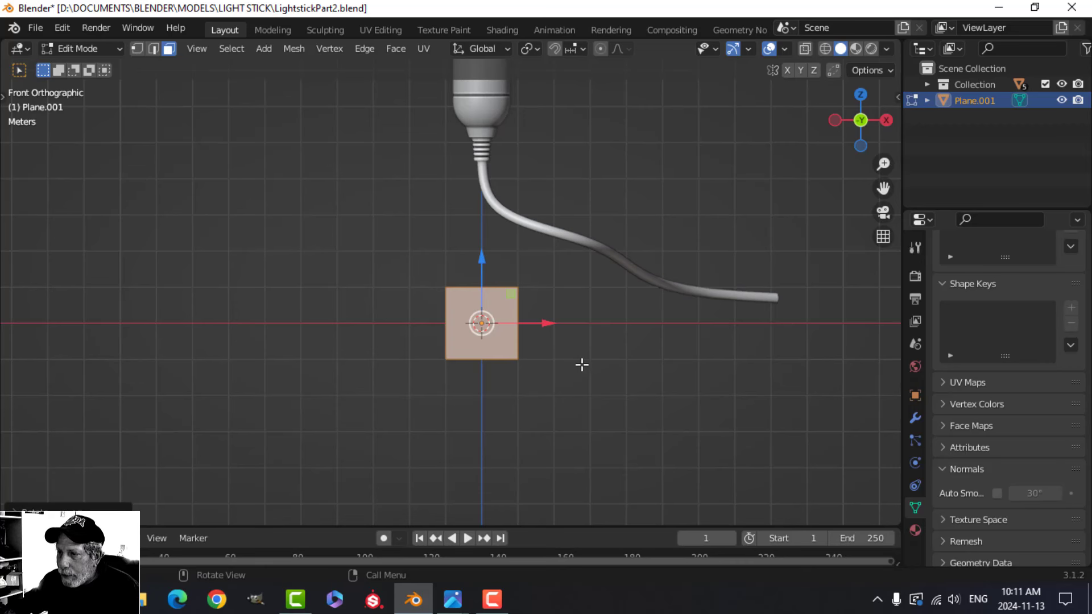
Subdivide the plane's face with the number of cuts set to 10.
{"action": "scroll", "coordinate": [580, 363], "scroll_direction": "up", "scroll_amount": 3}
{"action": "scroll", "coordinate": [597, 353], "scroll_direction": "down", "scroll_amount": 2}
{"action": "scroll", "coordinate": [590, 336], "scroll_direction": "up", "scroll_amount": 2}
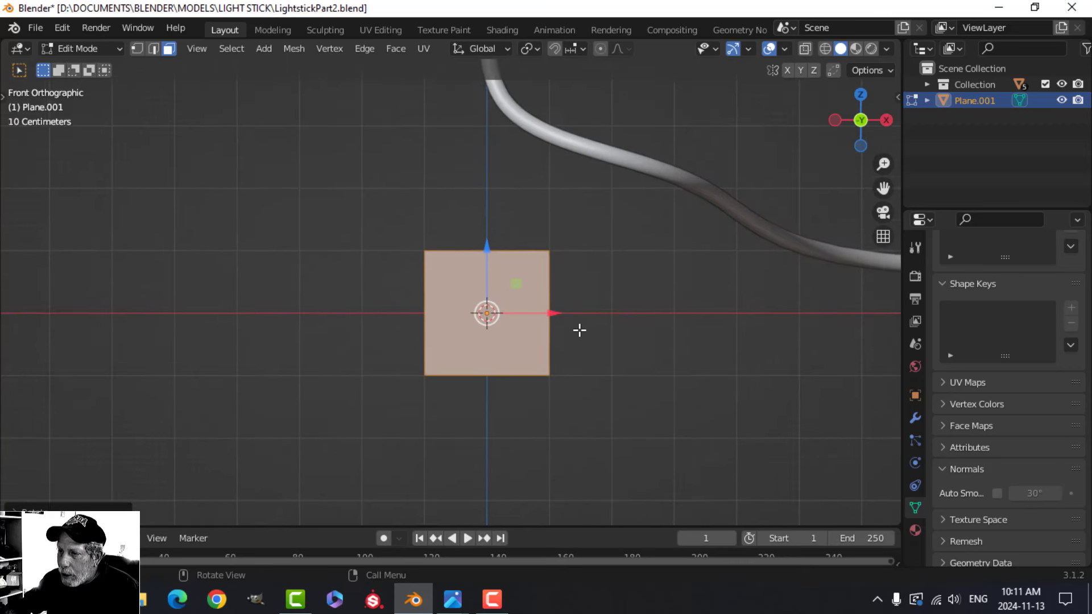
{"action": "right_click", "coordinate": [486, 289]}
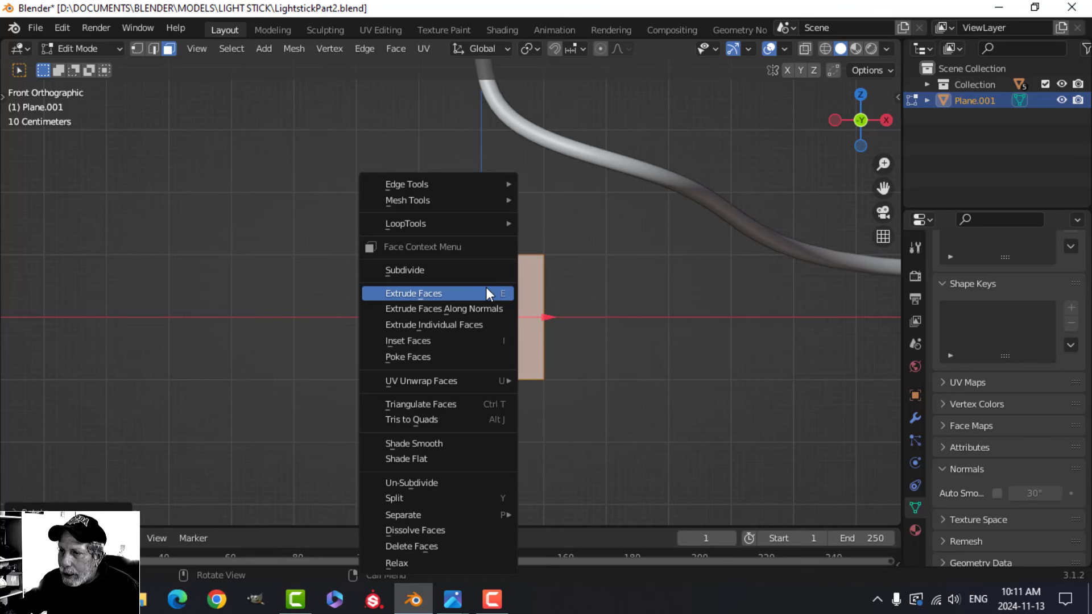
{"action": "left_click", "coordinate": [444, 270]}
{"action": "left_click", "coordinate": [69, 507]}
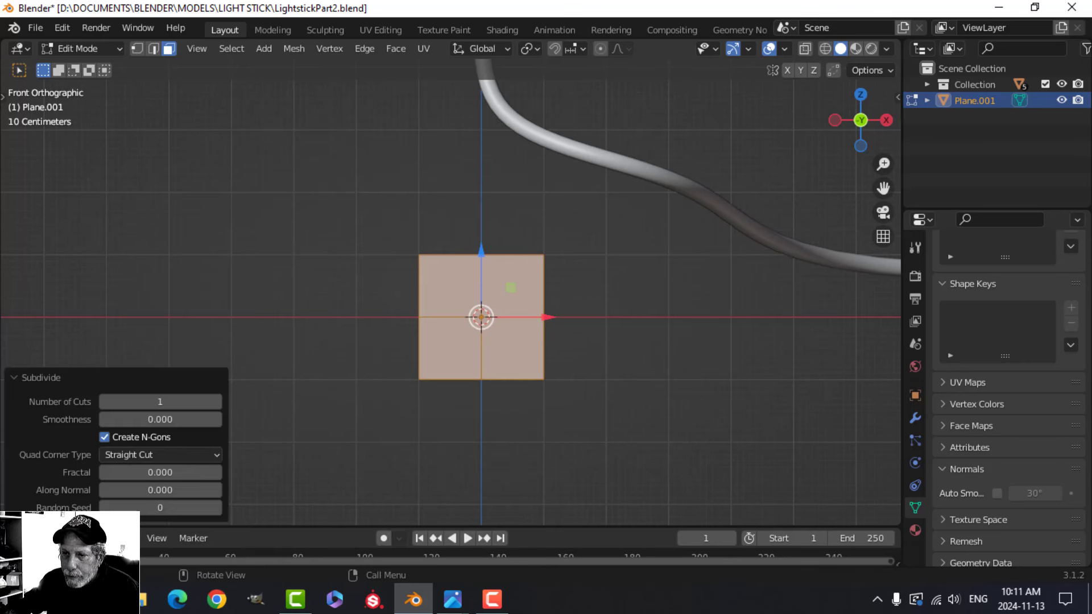
{"action": "left_click", "coordinate": [217, 402]}
{"action": "left_click", "coordinate": [216, 402]}
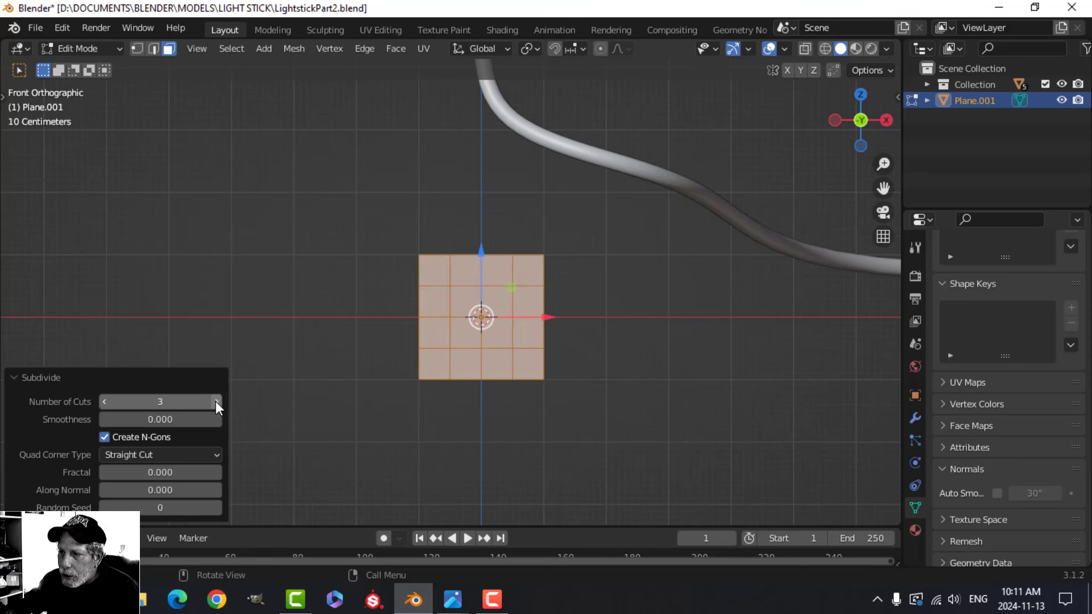
{"action": "left_click", "coordinate": [216, 401]}
{"action": "left_click", "coordinate": [214, 401]}
{"action": "left_click", "coordinate": [213, 401]}
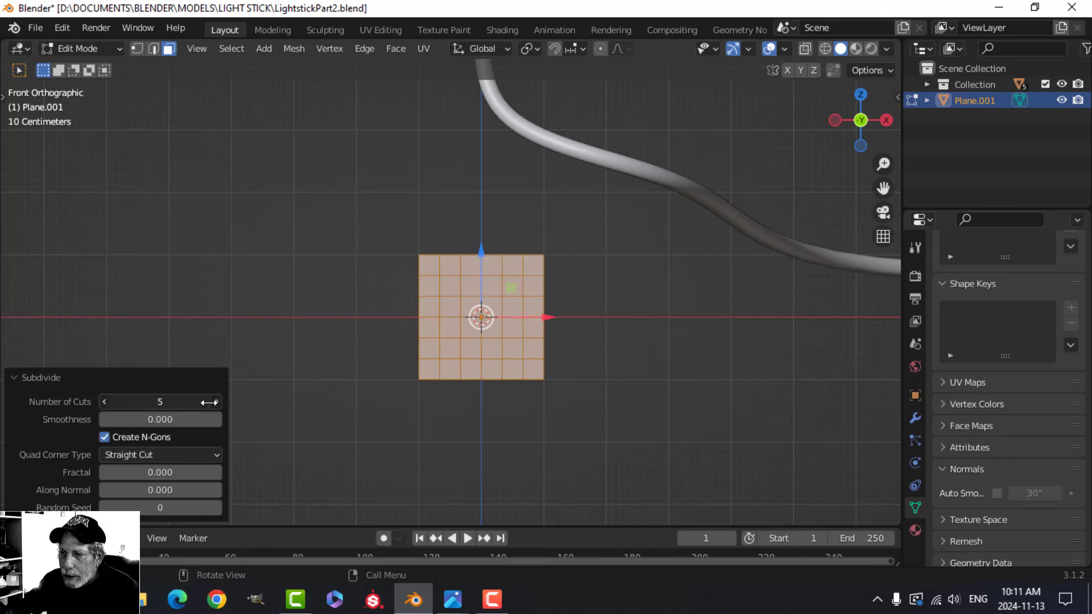
{"action": "left_click", "coordinate": [217, 411]}
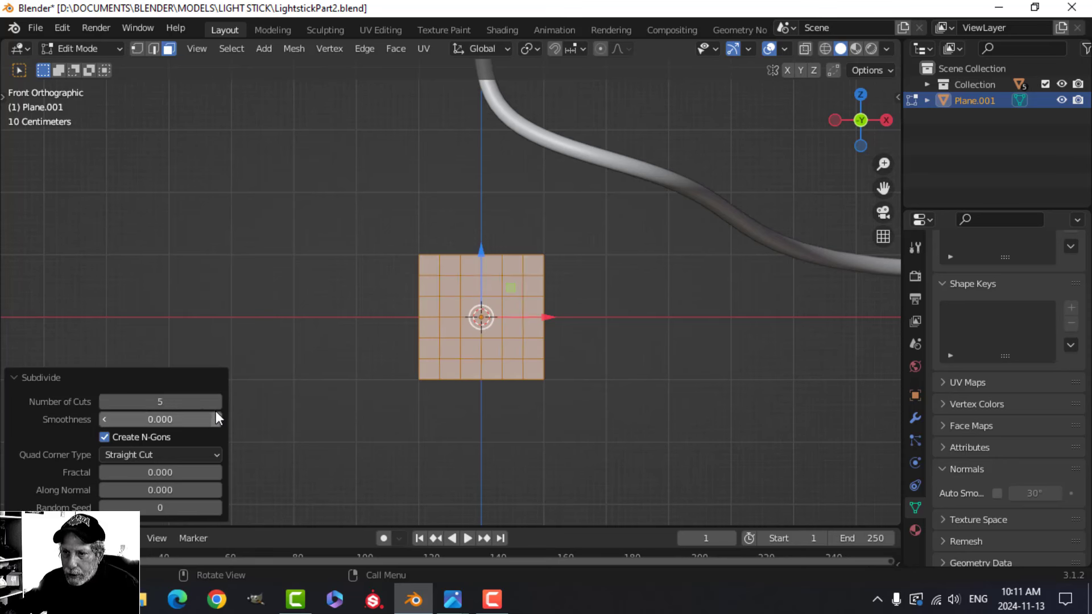
{"action": "left_click", "coordinate": [217, 402]}
{"action": "left_click", "coordinate": [217, 402]}
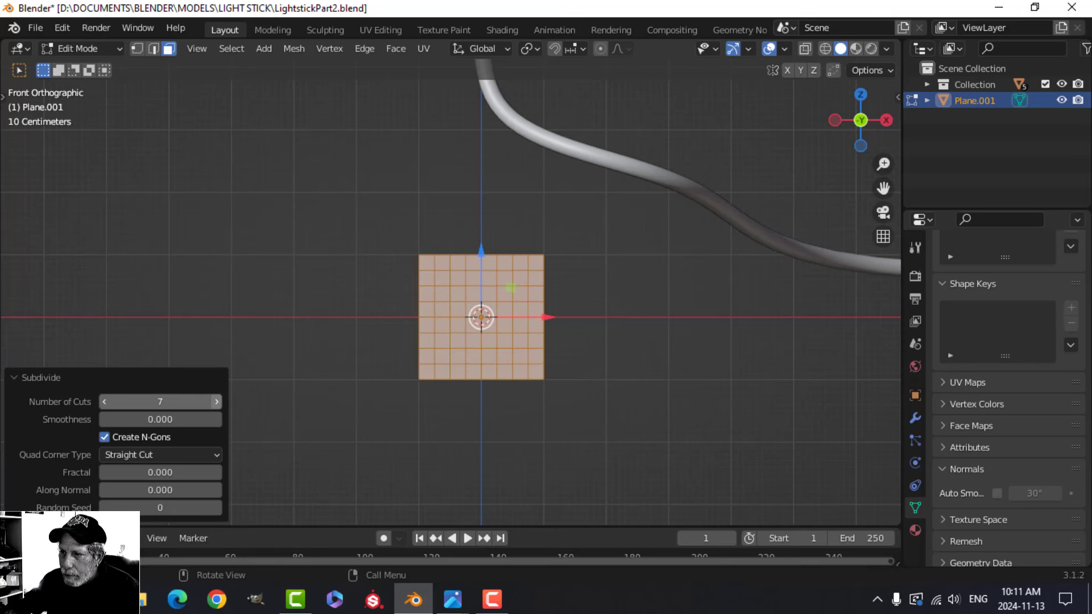
{"action": "left_click", "coordinate": [217, 401]}
{"action": "left_click", "coordinate": [217, 402]}
{"action": "left_click", "coordinate": [217, 401]}
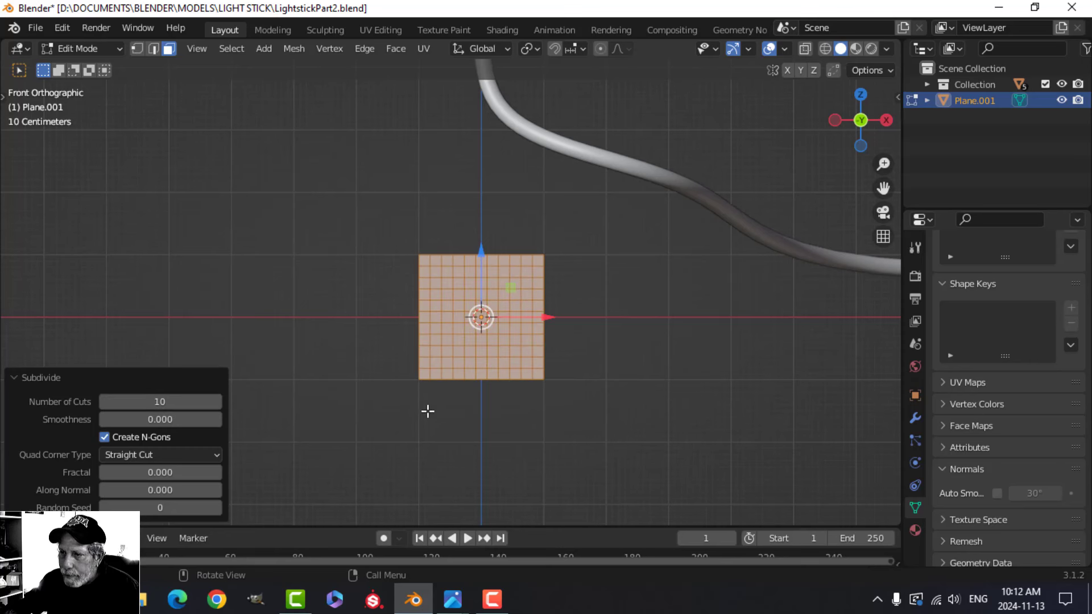
Poke all faces of the subdivided plane to split each square into four triangles.
{"action": "scroll", "coordinate": [518, 411], "scroll_direction": "up", "scroll_amount": 2}
{"action": "scroll", "coordinate": [618, 385], "scroll_direction": "up", "scroll_amount": 3}
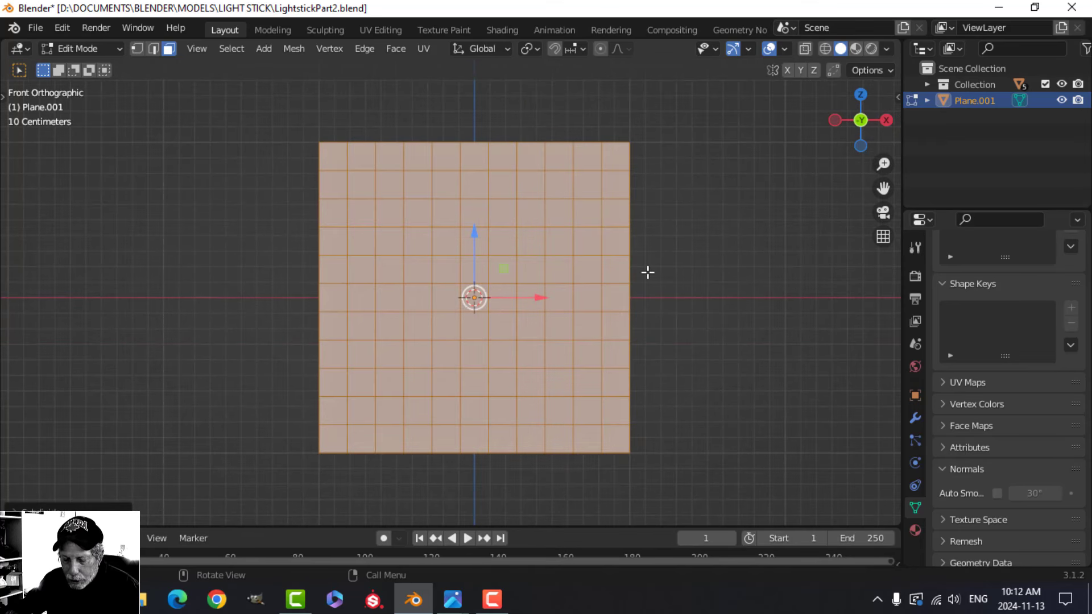
{"action": "key", "text": "ctrl+f"}
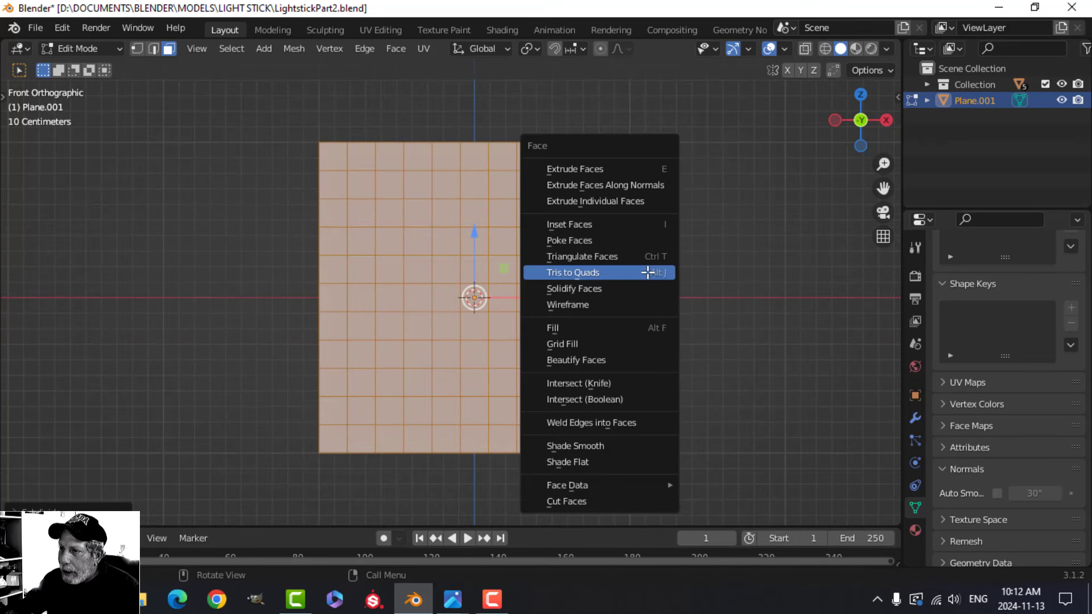
{"action": "left_click", "coordinate": [575, 241]}
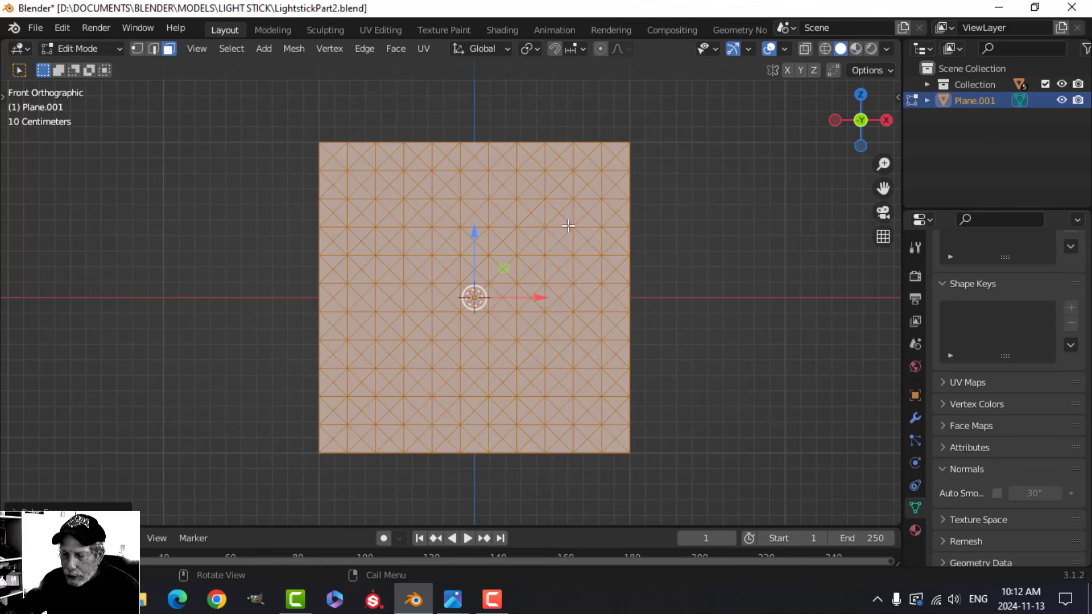
Convert the plane's triangles to quads to form a diagonal diamond grid.
{"action": "key", "text": "ctrl+f"}
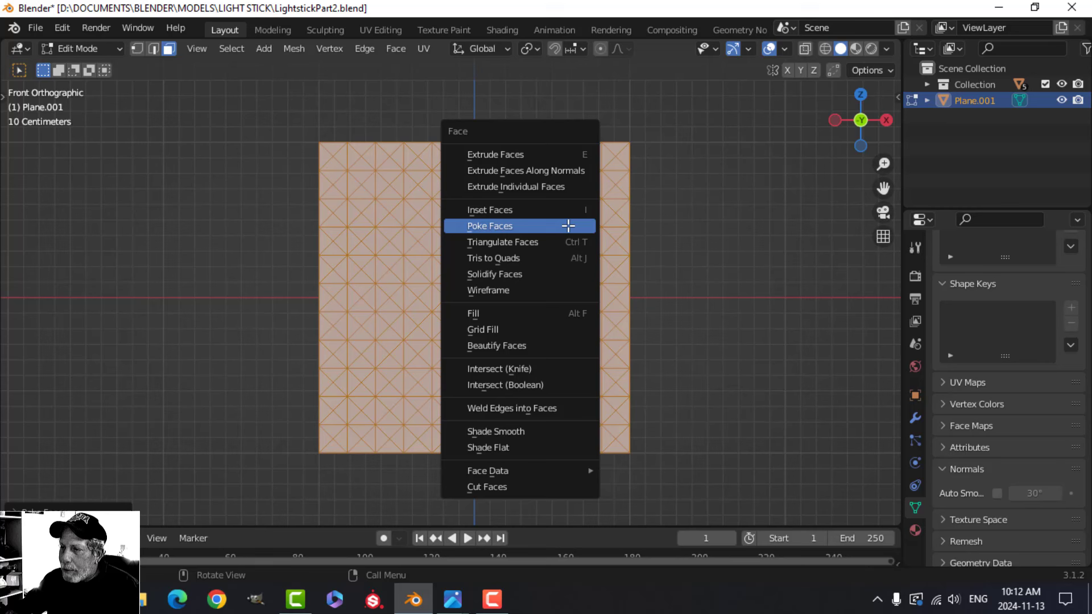
{"action": "left_click", "coordinate": [518, 256]}
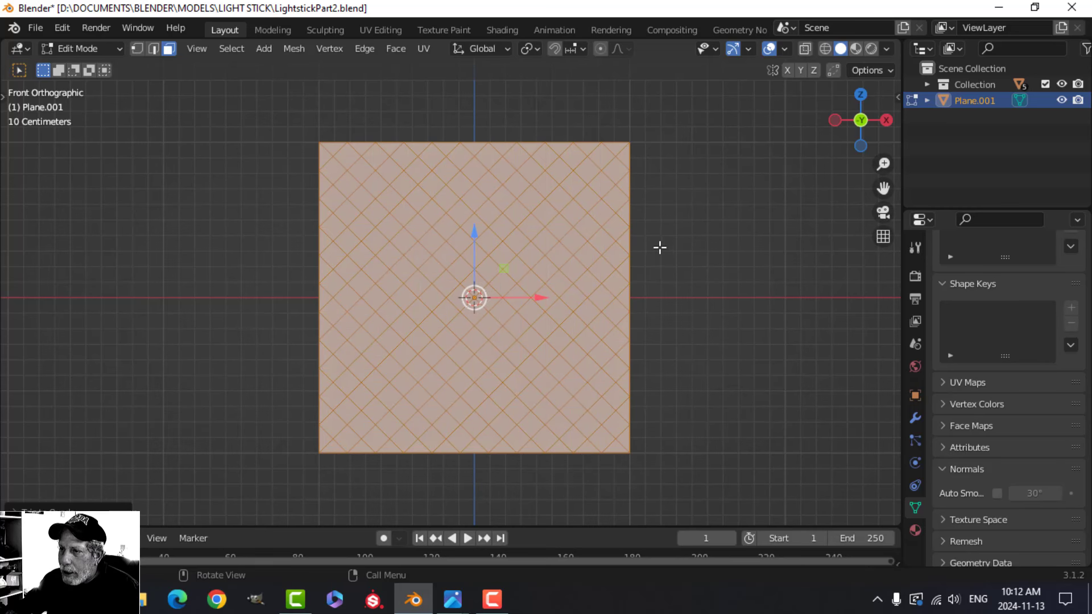
{"action": "scroll", "coordinate": [658, 247], "scroll_direction": "up", "scroll_amount": 2}
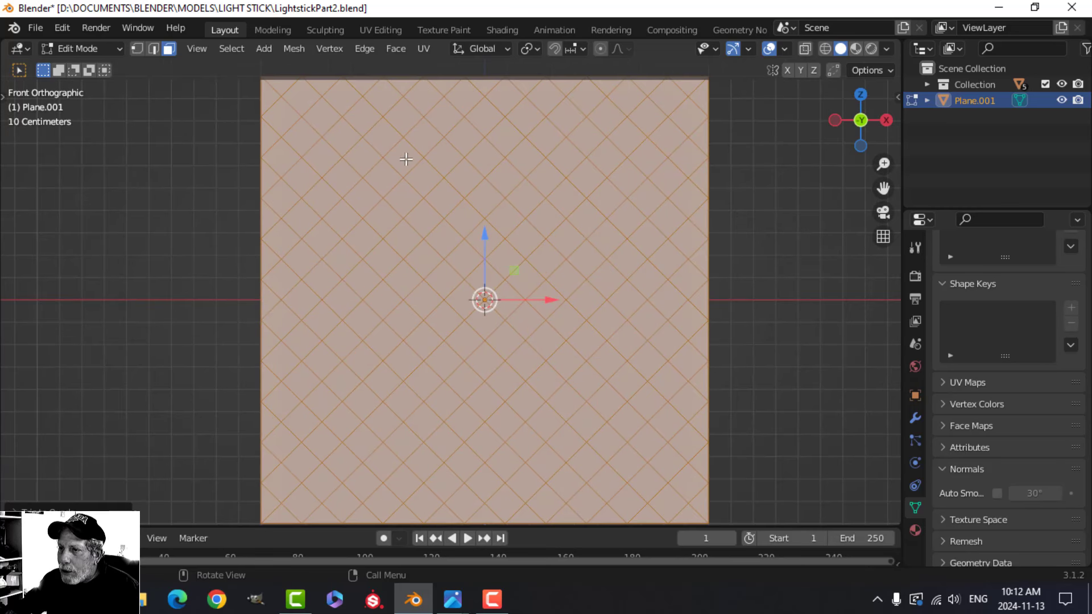
{"action": "scroll", "coordinate": [431, 212], "scroll_direction": "down", "scroll_amount": 3}
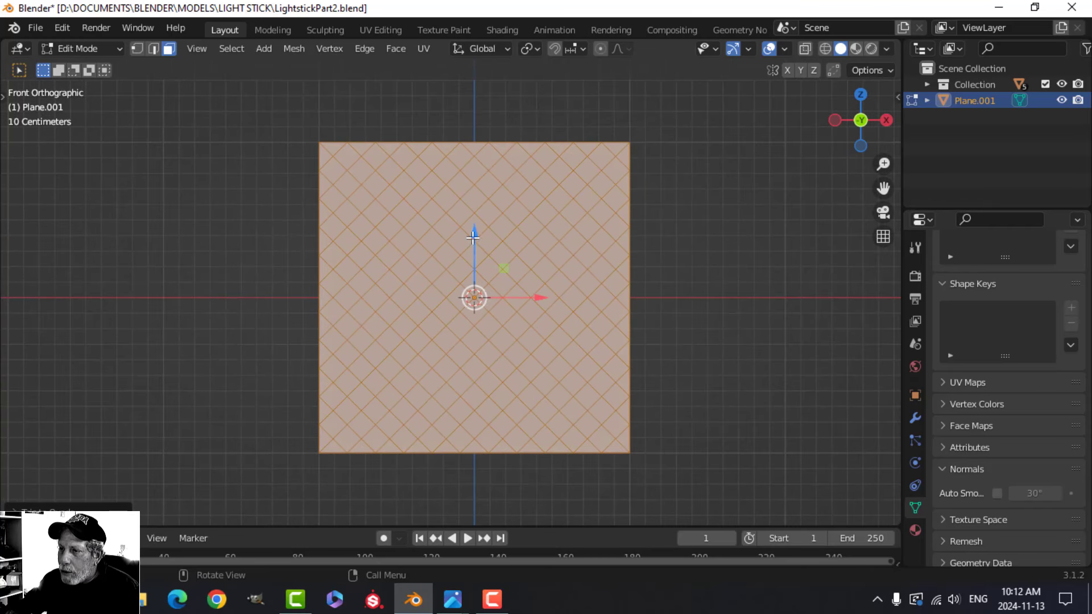
Inset all diamond faces individually by about 0.014 m and extrude them slightly outward along the normal.
{"action": "key", "text": "i"}
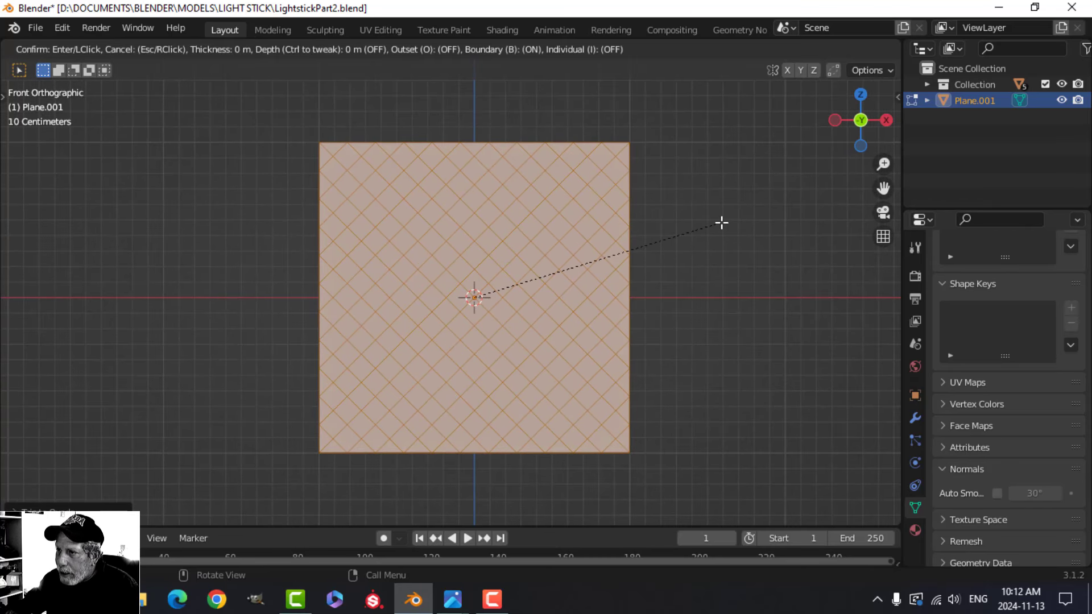
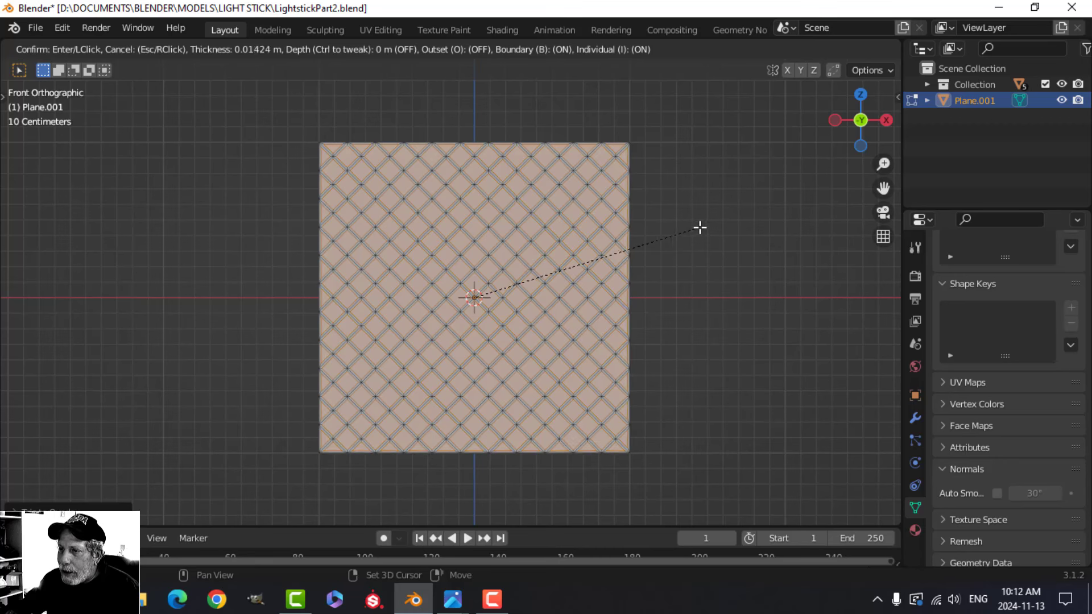
{"action": "left_click", "coordinate": [700, 227]}
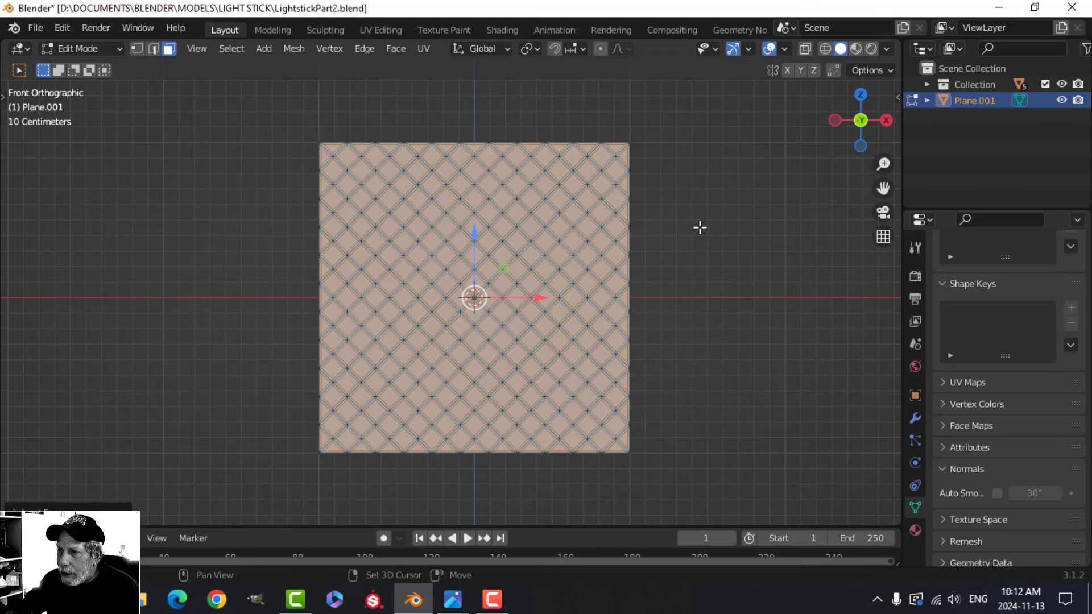
{"action": "middle_click_drag", "start_coordinate": [698, 239], "coordinate": [618, 249]}
{"action": "scroll", "coordinate": [556, 276], "scroll_direction": "up", "scroll_amount": 2}
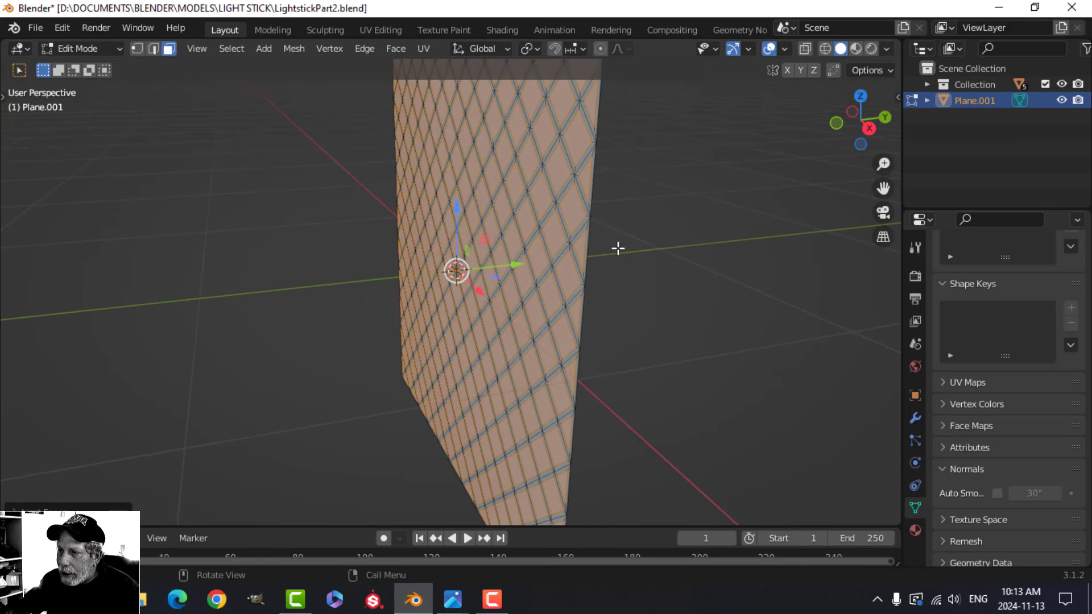
{"action": "key", "text": "e"}
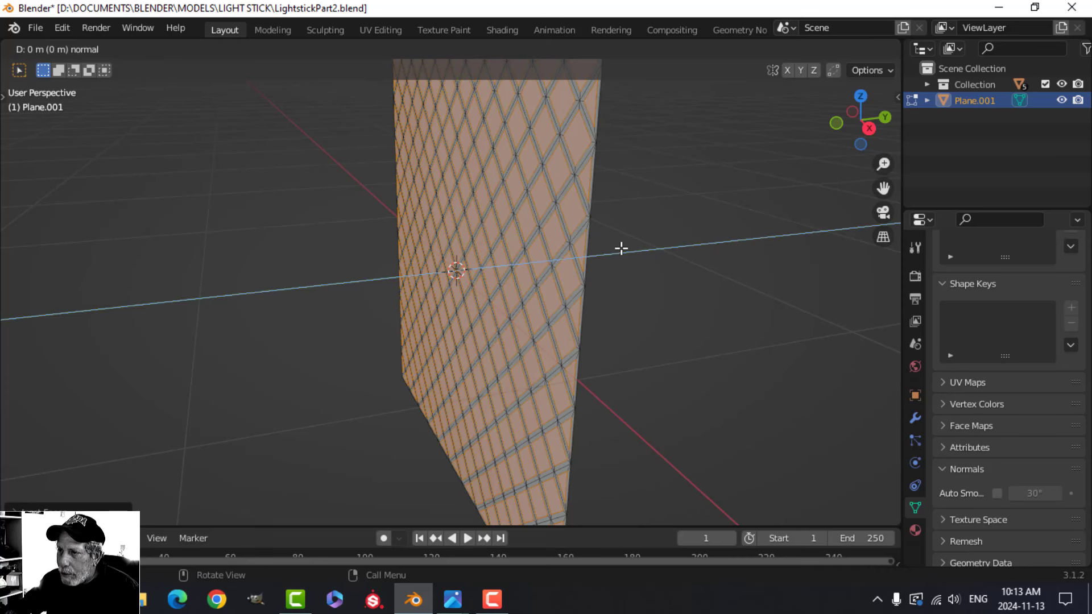
{"action": "left_click", "coordinate": [618, 249]}
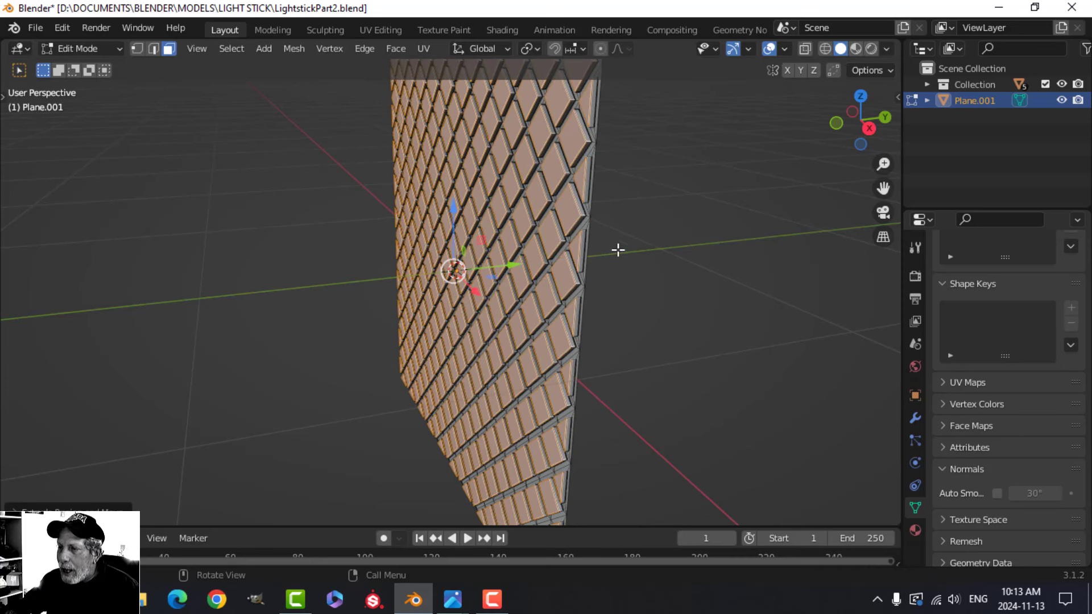
Return to Object Mode and add a Bevel modifier with 2 segments to the diamond plane.
{"action": "key", "text": "Tab"}
{"action": "mouse_move", "coordinate": [536, 273]}
{"action": "middle_mouse_down"}
{"action": "mouse_move", "coordinate": [663, 243]}
{"action": "mouse_move", "coordinate": [599, 206]}
{"action": "mouse_move", "coordinate": [589, 239]}
{"action": "mouse_move", "coordinate": [596, 259]}
{"action": "mouse_move", "coordinate": [535, 279]}
{"action": "middle_mouse_up"}
{"action": "scroll", "coordinate": [597, 257], "scroll_direction": "down", "scroll_amount": 2}
{"action": "middle_click_drag", "start_coordinate": [535, 280], "coordinate": [553, 246]}
{"action": "scroll", "coordinate": [528, 241], "scroll_direction": "up", "scroll_amount": 2}
{"action": "scroll", "coordinate": [552, 243], "scroll_direction": "down", "scroll_amount": 3}
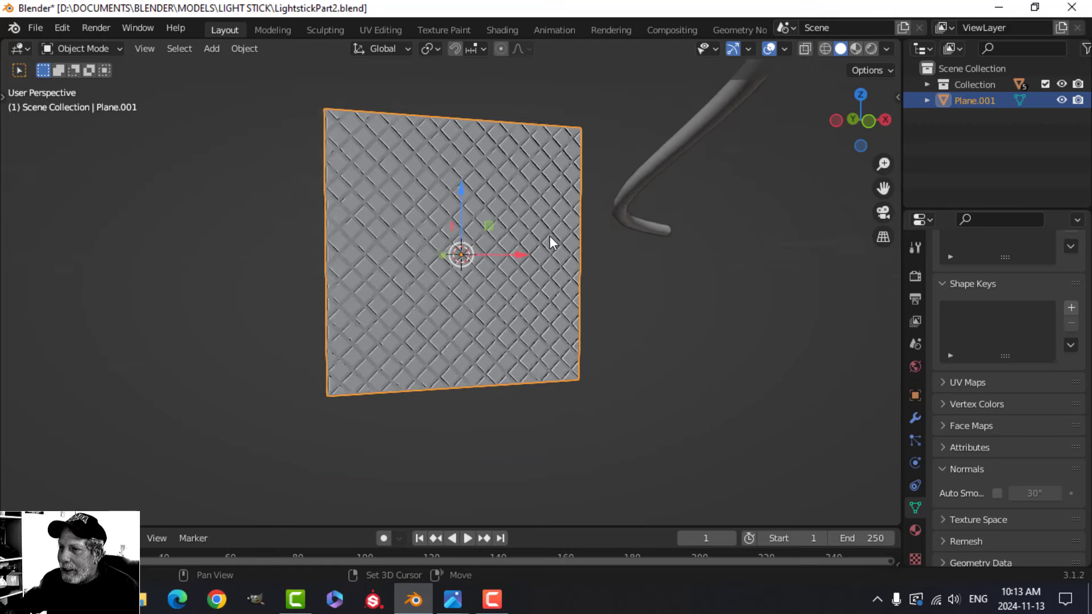
{"action": "left_click", "coordinate": [916, 417]}
{"action": "left_click", "coordinate": [966, 274]}
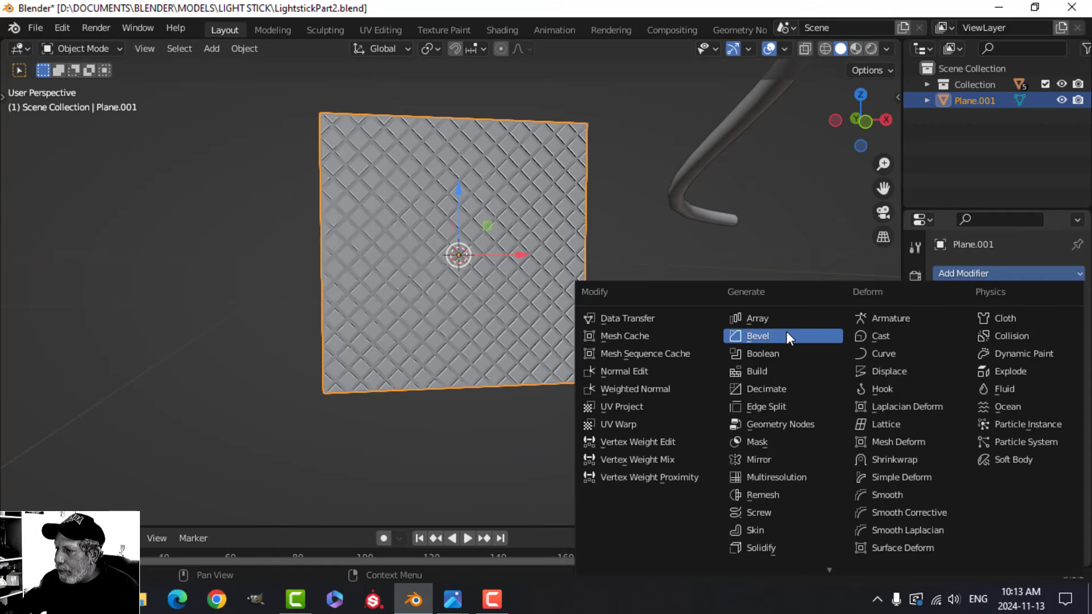
{"action": "left_click", "coordinate": [752, 343]}
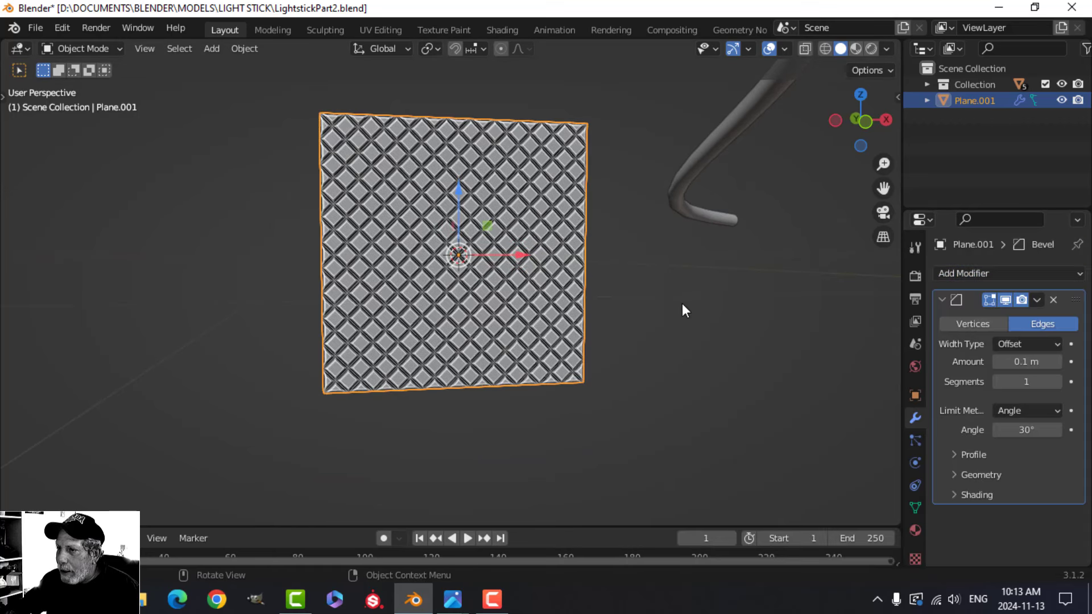
{"action": "left_click", "coordinate": [1058, 382]}
Apply smooth shading to the beveled diamond plane.
{"action": "scroll", "coordinate": [559, 251], "scroll_direction": "up", "scroll_amount": 2}
{"action": "right_click", "coordinate": [532, 144]}
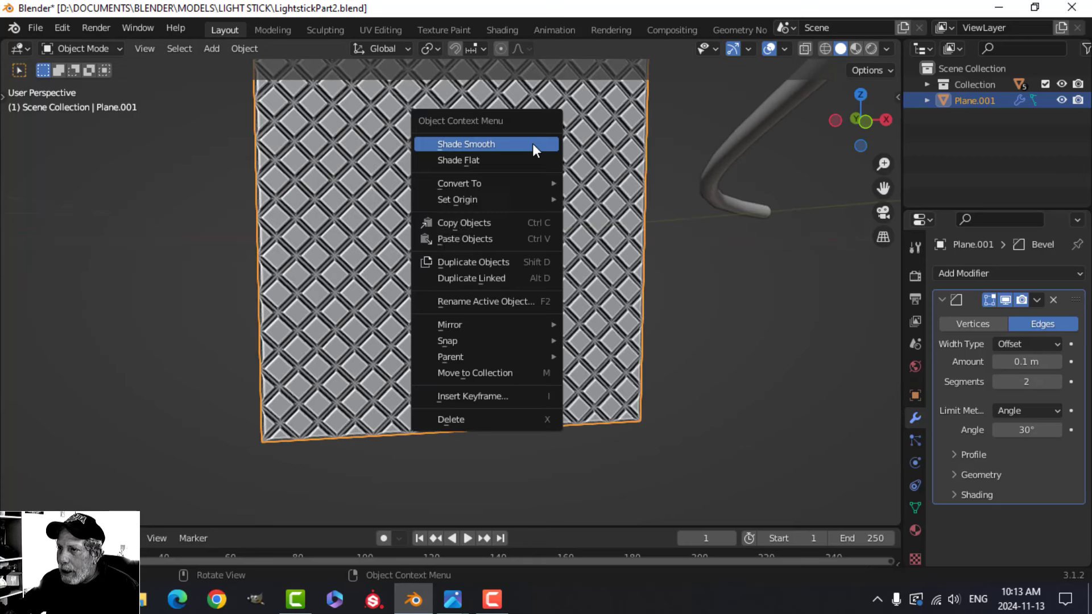
{"action": "left_click", "coordinate": [532, 143]}
{"action": "mouse_move", "coordinate": [532, 144]}
{"action": "middle_mouse_down"}
{"action": "mouse_move", "coordinate": [562, 273]}
{"action": "mouse_move", "coordinate": [510, 274]}
{"action": "mouse_move", "coordinate": [486, 253]}
{"action": "mouse_move", "coordinate": [507, 180]}
{"action": "mouse_move", "coordinate": [530, 248]}
{"action": "mouse_move", "coordinate": [518, 238]}
{"action": "mouse_move", "coordinate": [521, 281]}
{"action": "mouse_move", "coordinate": [546, 290]}
{"action": "middle_mouse_up"}
{"action": "left_click", "coordinate": [517, 238]}
{"action": "scroll", "coordinate": [524, 247], "scroll_direction": "down", "scroll_amount": 3}
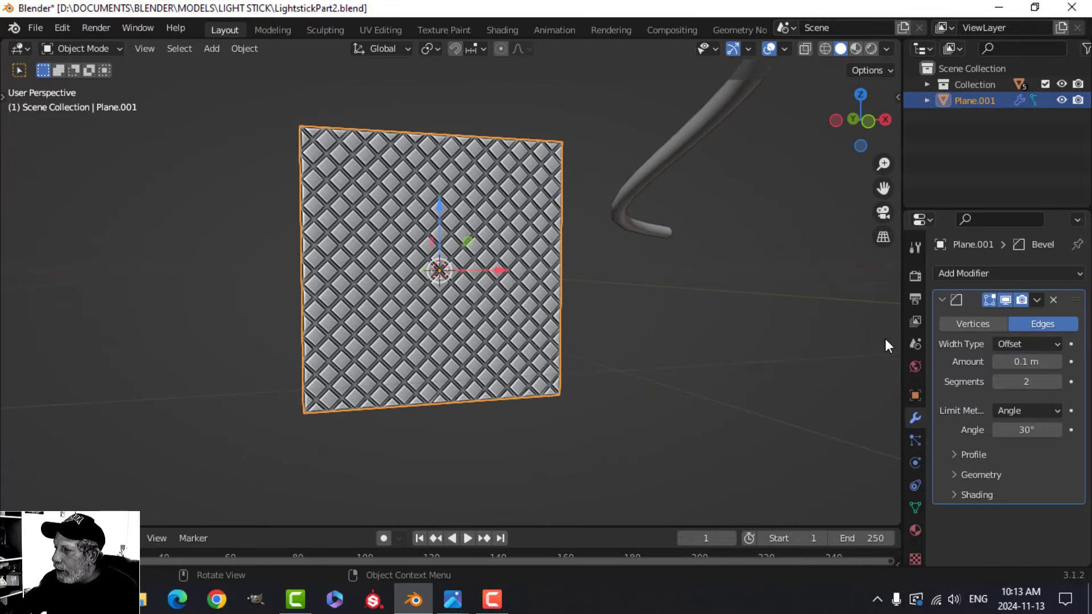
Add a Weighted Normal modifier to the diamond plane and enable Auto Smooth for its normals.
{"action": "left_click", "coordinate": [944, 298]}
{"action": "left_click", "coordinate": [957, 278]}
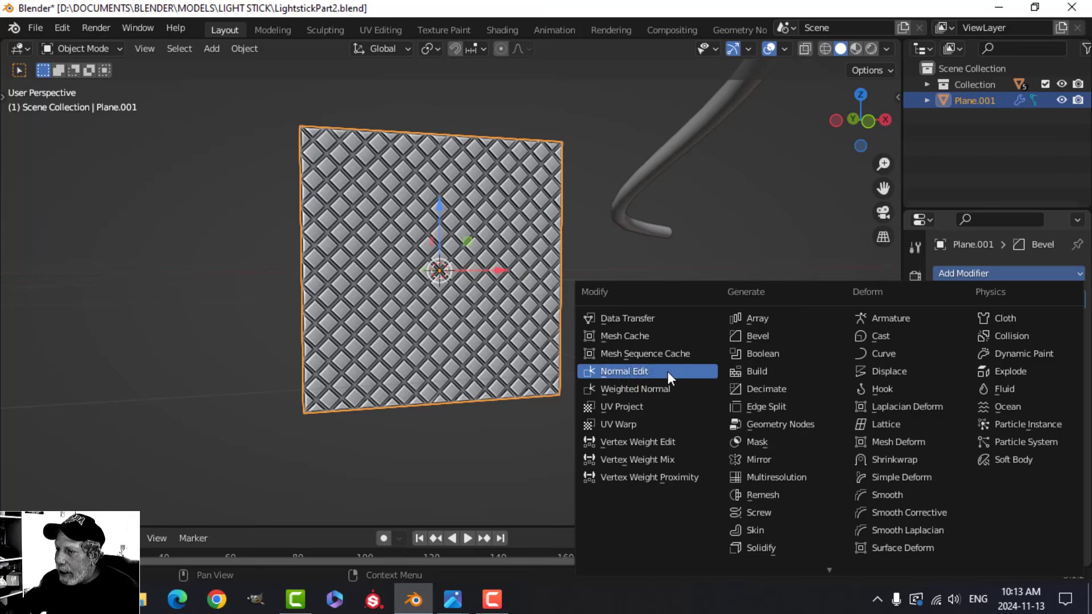
{"action": "left_click", "coordinate": [663, 388]}
{"action": "left_click", "coordinate": [915, 508]}
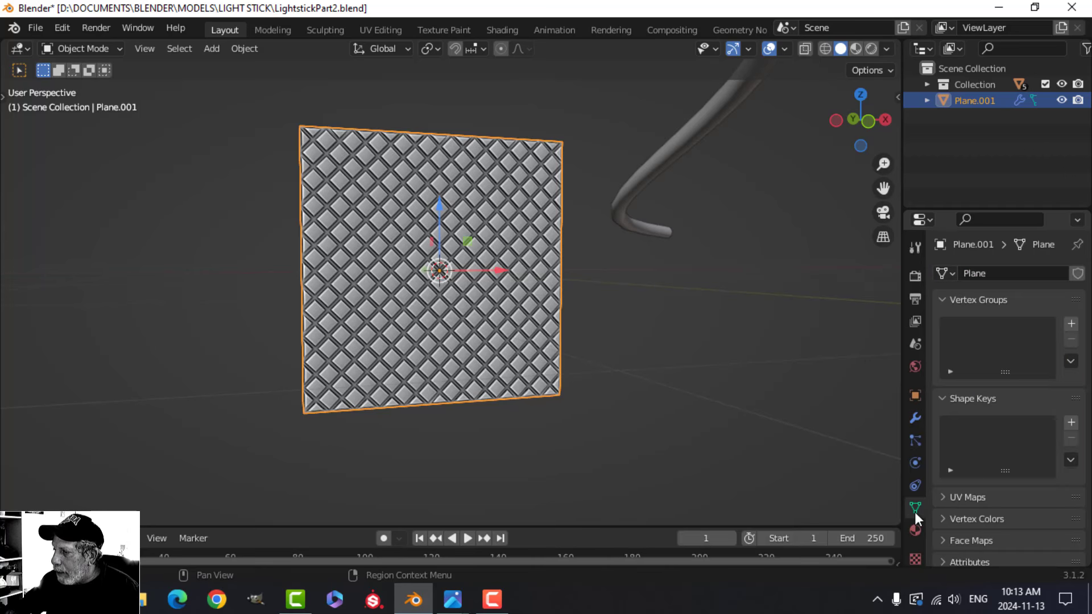
{"action": "scroll", "coordinate": [999, 497], "scroll_direction": "down", "scroll_amount": 5}
{"action": "left_click", "coordinate": [998, 479]}
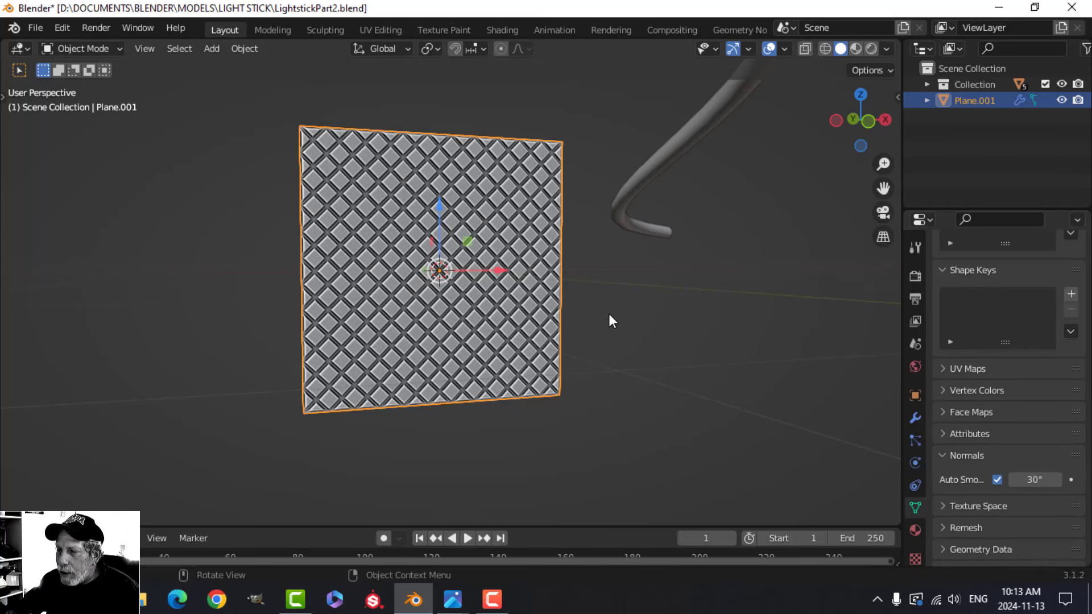
Deselect the plane and examine its diamond pattern beside the light stick from several angles.
{"action": "left_click", "coordinate": [663, 320]}
{"action": "middle_click_drag", "start_coordinate": [609, 313], "coordinate": [577, 338]}
{"action": "scroll", "coordinate": [572, 326], "scroll_direction": "down", "scroll_amount": 5}
{"action": "scroll", "coordinate": [567, 320], "scroll_direction": "down", "scroll_amount": 5}
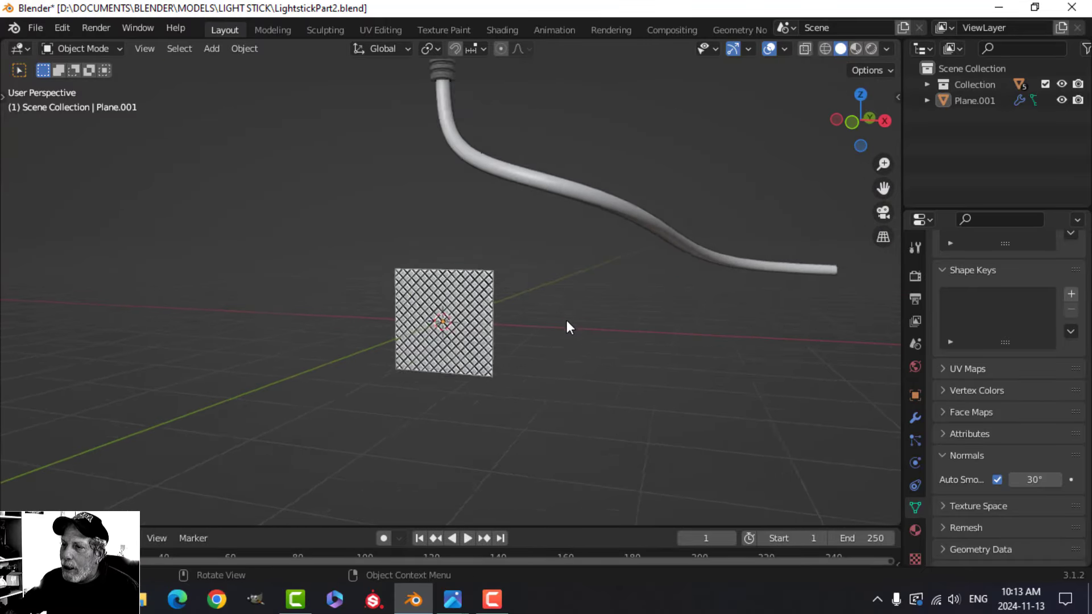
{"action": "middle_click_drag", "start_coordinate": [529, 268], "coordinate": [524, 352], "text": "shift"}
{"action": "scroll", "coordinate": [499, 349], "scroll_direction": "up", "scroll_amount": 4}
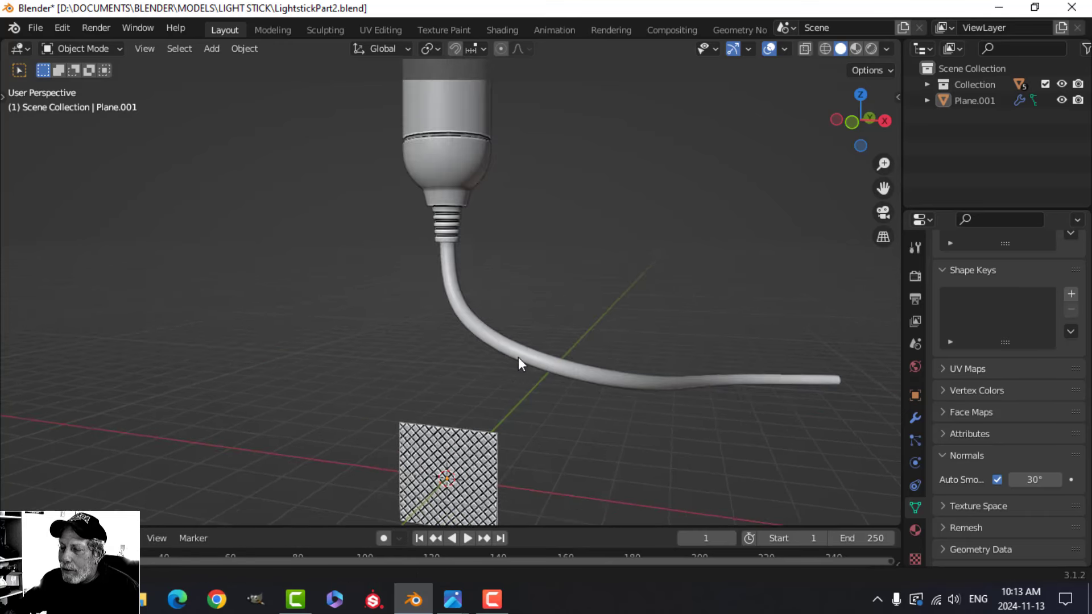
{"action": "middle_click_drag", "start_coordinate": [518, 357], "coordinate": [572, 308]}
{"action": "scroll", "coordinate": [558, 342], "scroll_direction": "up", "scroll_amount": 2}
{"action": "middle_click_drag", "start_coordinate": [555, 347], "coordinate": [494, 239], "text": "shift"}
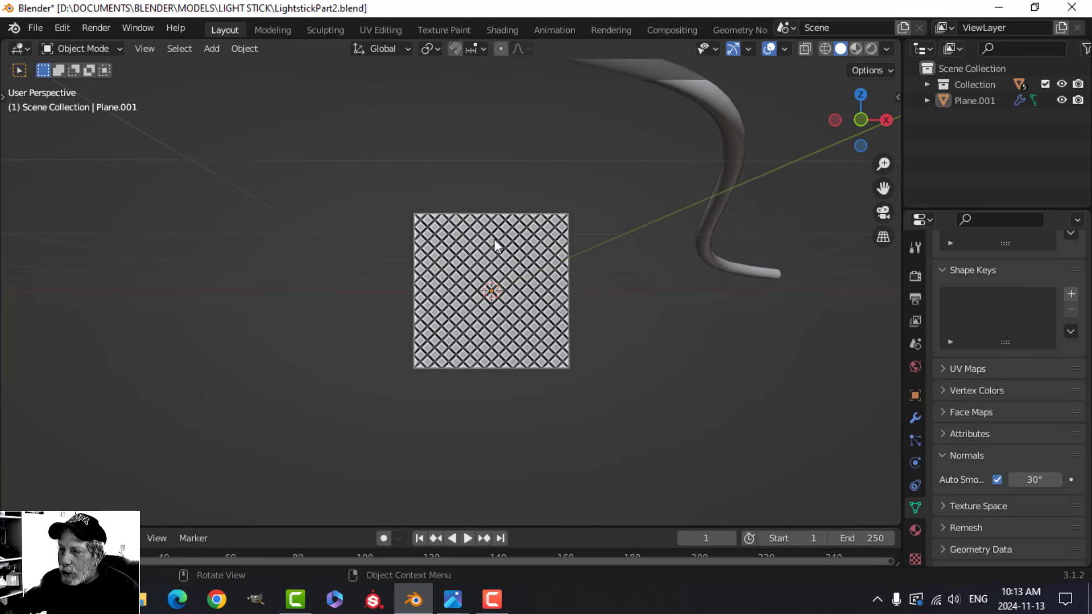
Add a camera, align it to the front view of the diamond plane, and set its lens type to Orthographic.
{"action": "key", "text": "KP_1"}
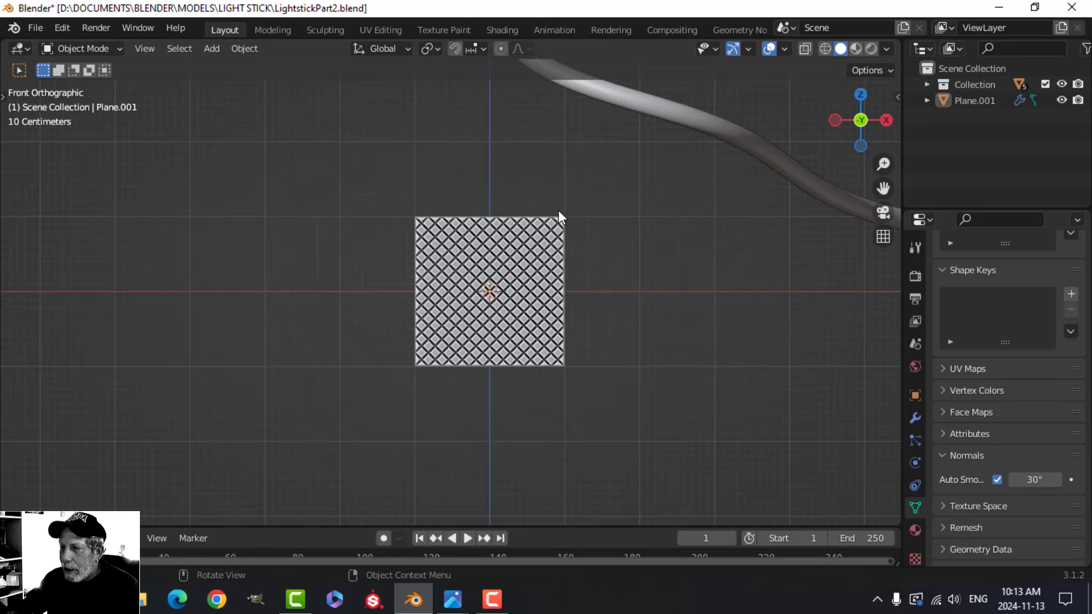
{"action": "scroll", "coordinate": [520, 320], "scroll_direction": "up", "scroll_amount": 2}
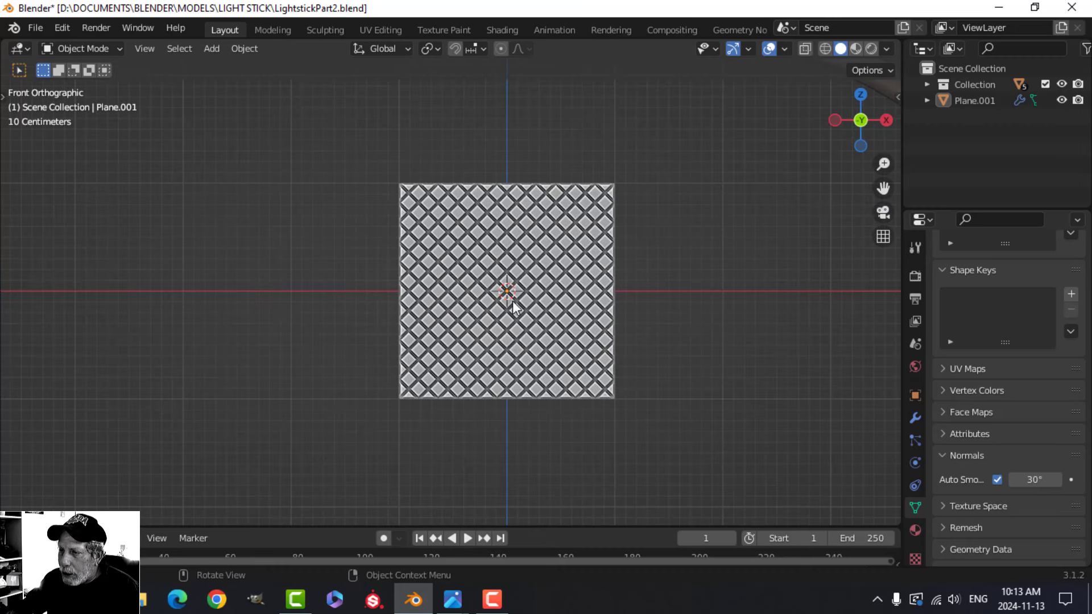
{"action": "scroll", "coordinate": [512, 293], "scroll_direction": "down", "scroll_amount": 1}
{"action": "middle_click_drag", "start_coordinate": [531, 289], "coordinate": [525, 269], "text": "shift"}
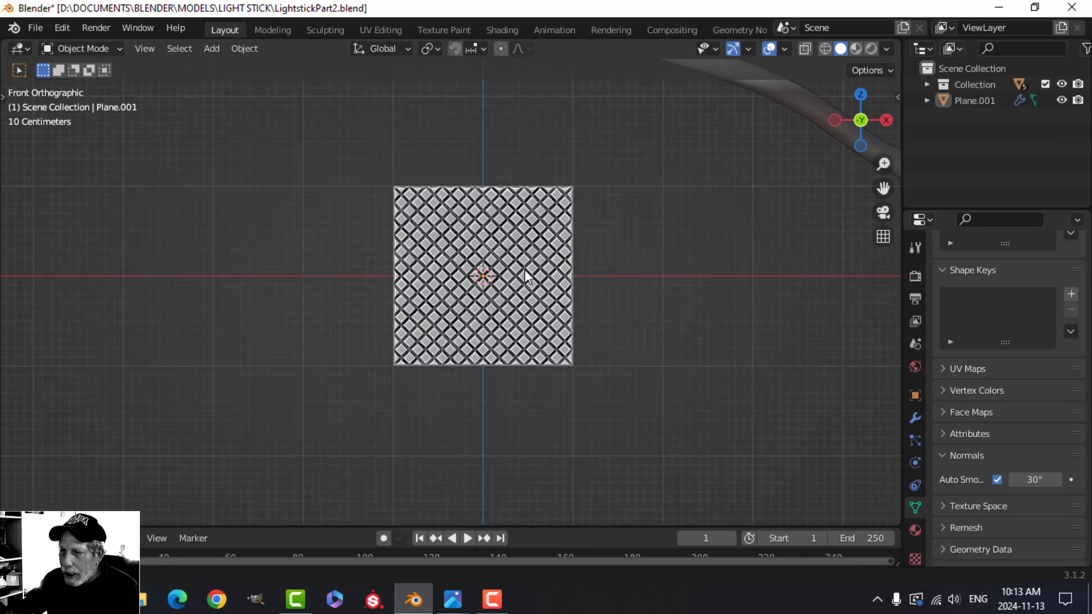
{"action": "key", "text": "shift+a"}
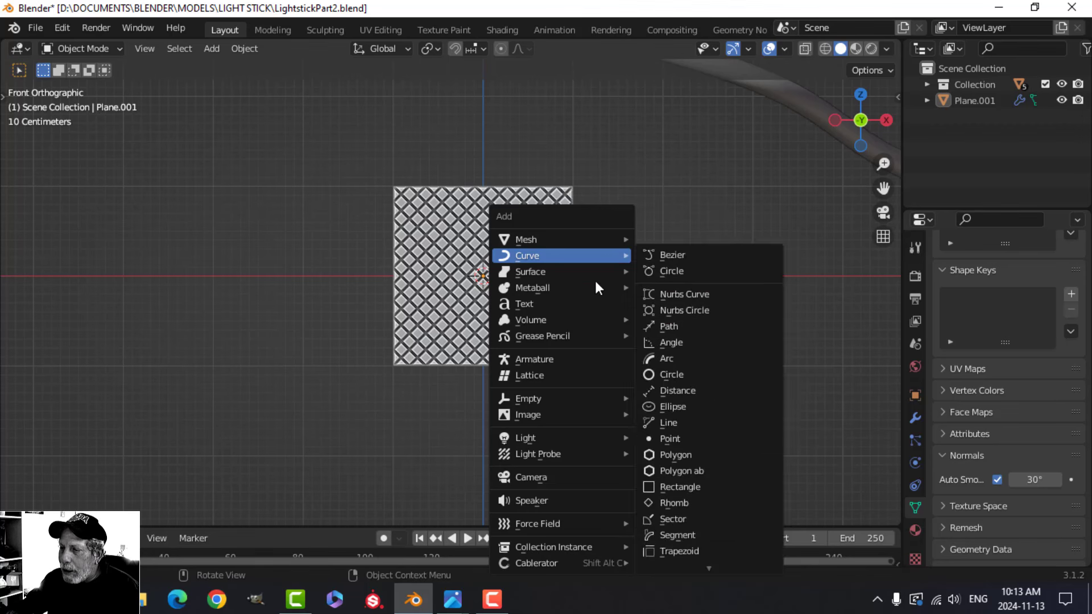
{"action": "left_click", "coordinate": [551, 478]}
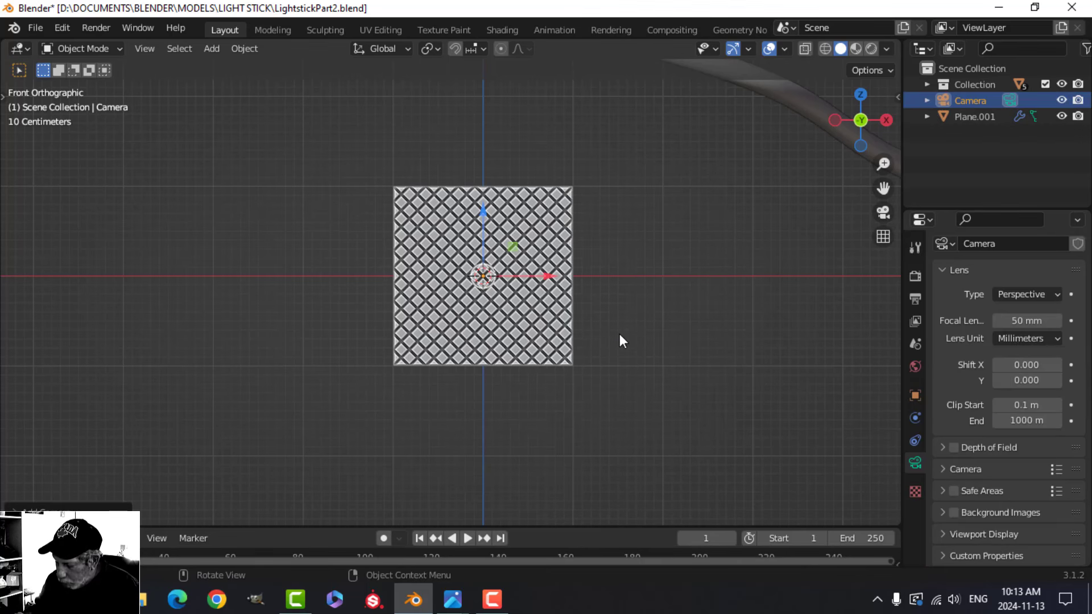
{"action": "key", "text": "ctrl+alt+KP_0"}
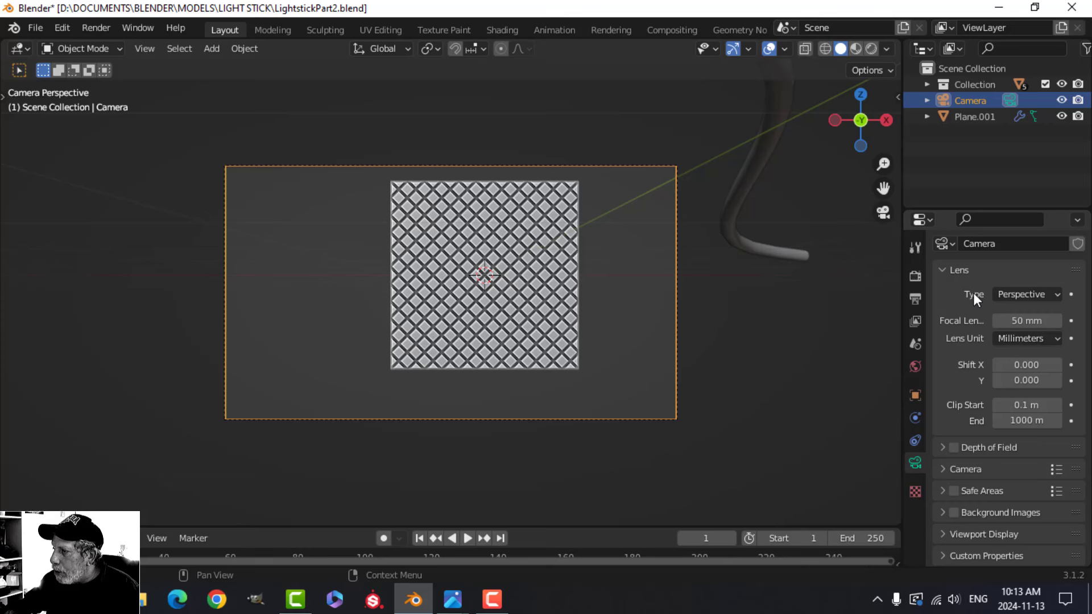
{"action": "left_click", "coordinate": [1009, 294]}
{"action": "left_click", "coordinate": [994, 328]}
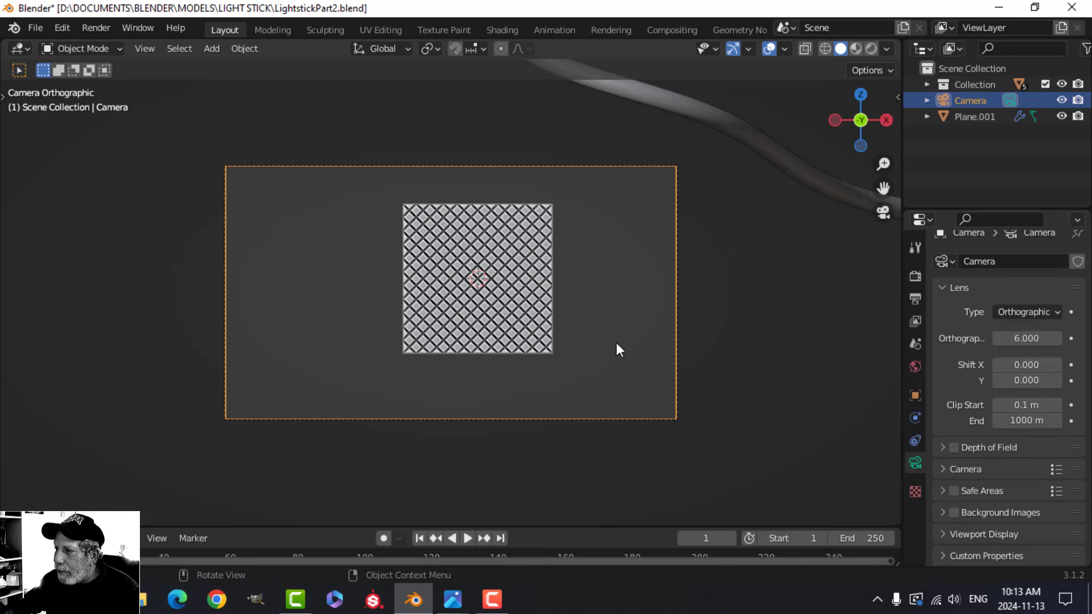
Set the render output resolution to 1024 × 1024 px.
{"action": "left_click", "coordinate": [913, 301]}
{"action": "left_click", "coordinate": [1033, 282]}
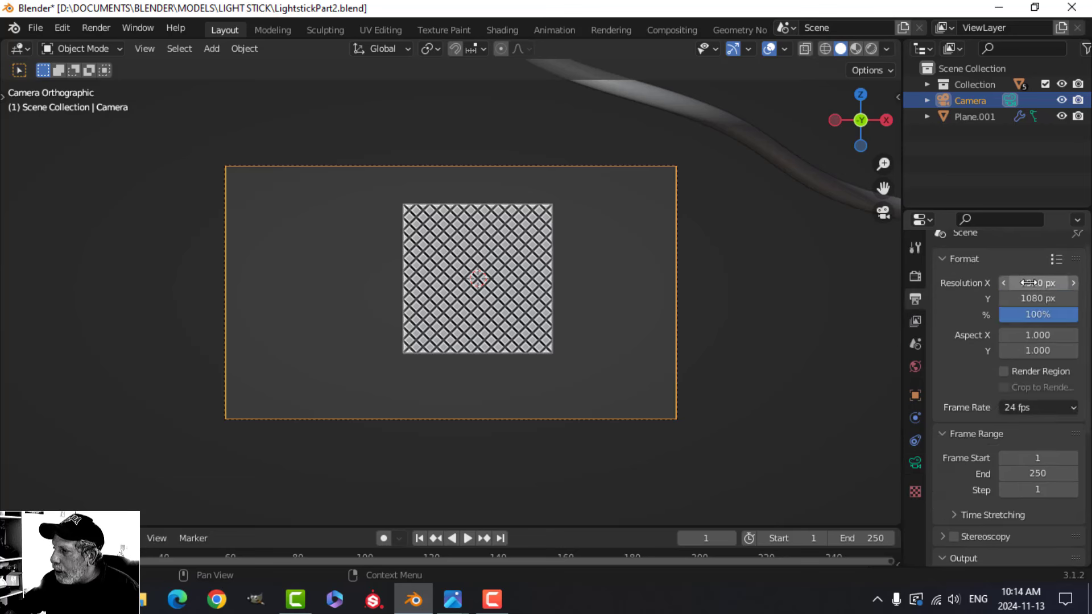
{"action": "type", "text": "1024"}
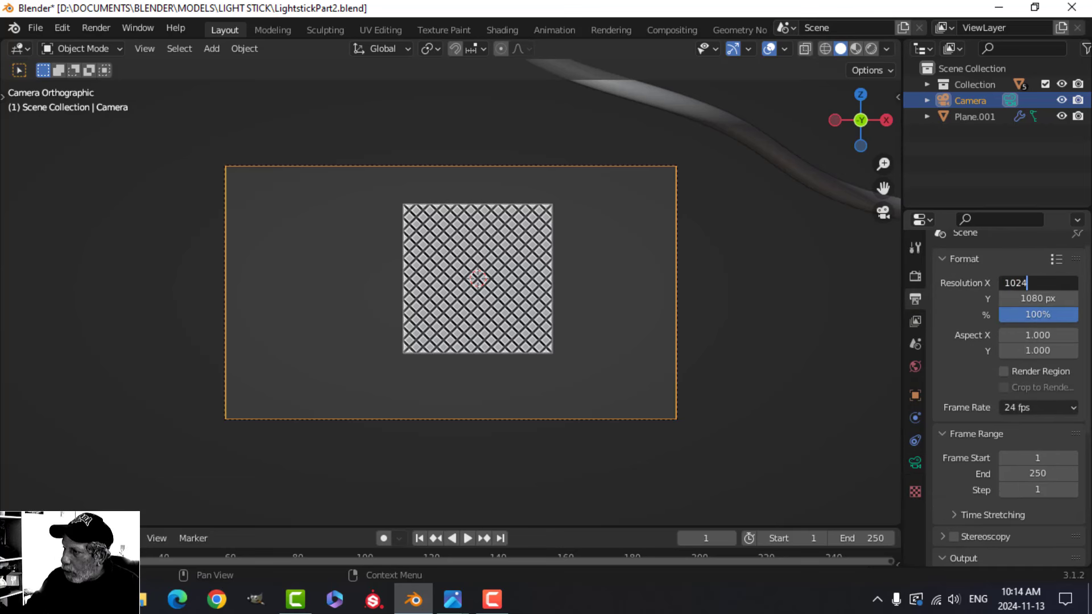
{"action": "key", "text": "Tab"}
{"action": "type", "text": "1"}
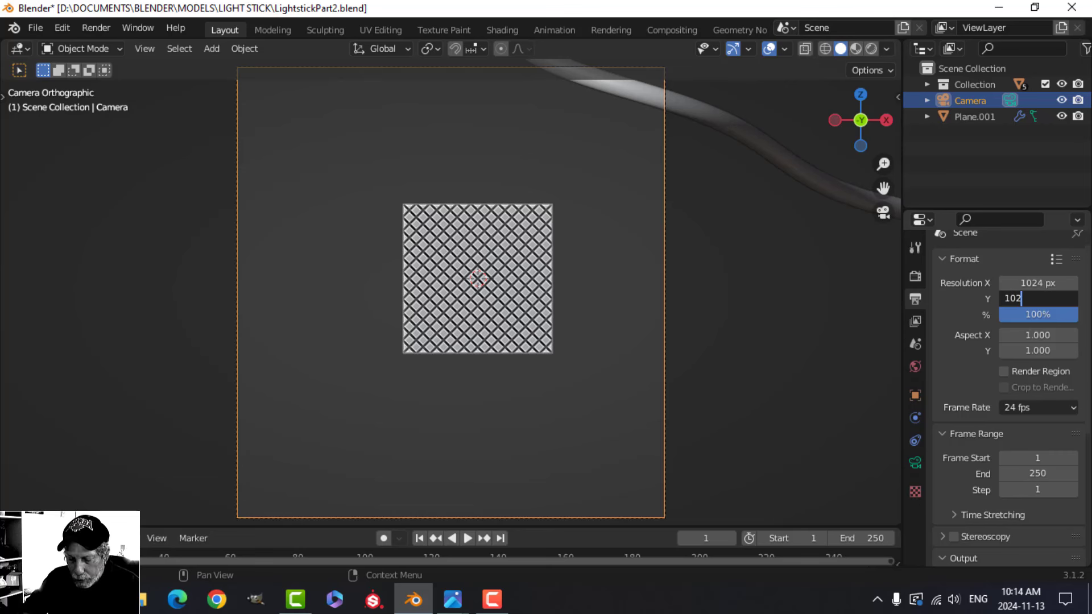
{"action": "type", "text": "024"}
{"action": "key", "text": "Return"}
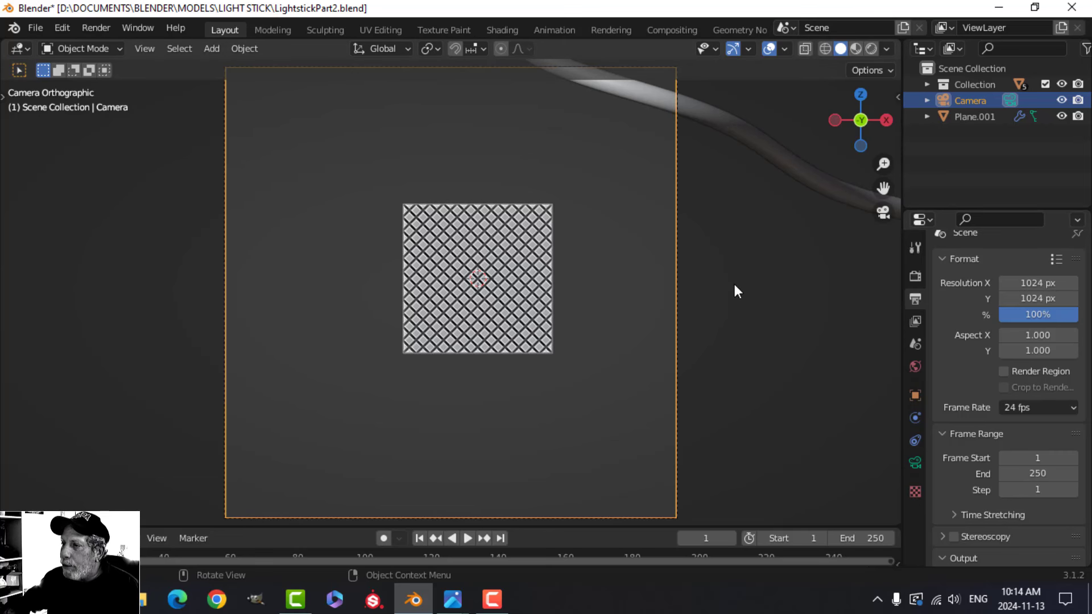
Switch the solid viewport lighting to MatCap and choose the multicoloured normal-map sphere.
{"action": "scroll", "coordinate": [730, 285], "scroll_direction": "down", "scroll_amount": 2}
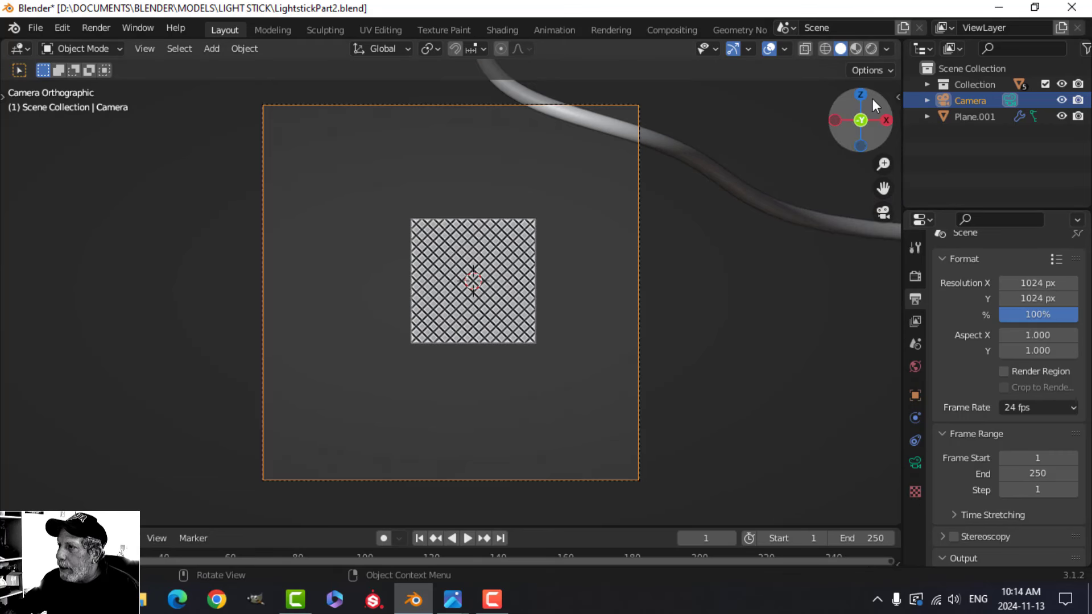
{"action": "left_click", "coordinate": [886, 48]}
{"action": "left_click", "coordinate": [871, 125]}
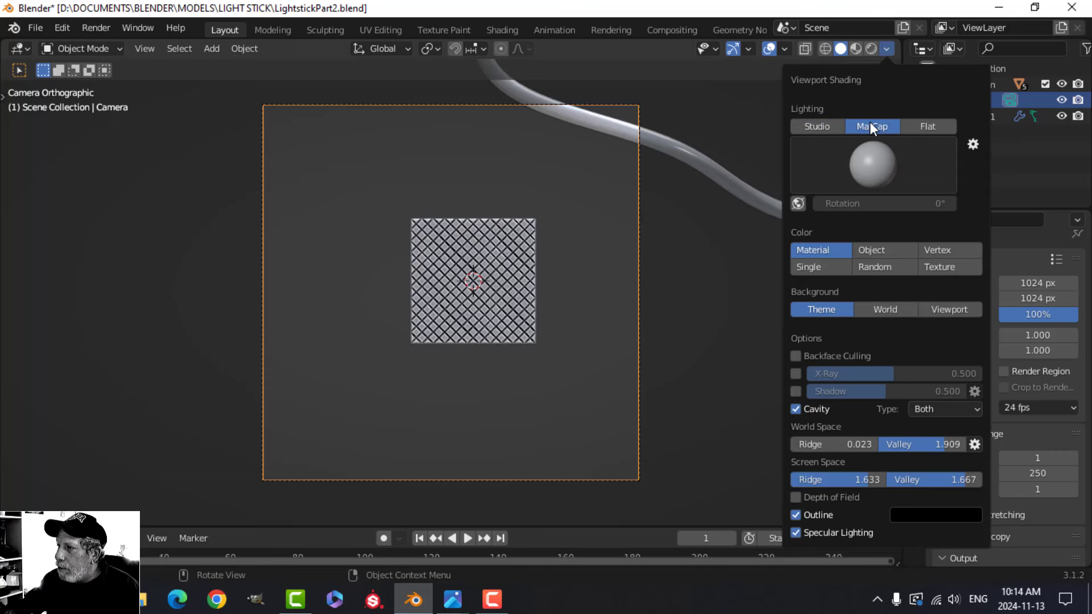
{"action": "left_click", "coordinate": [874, 160]}
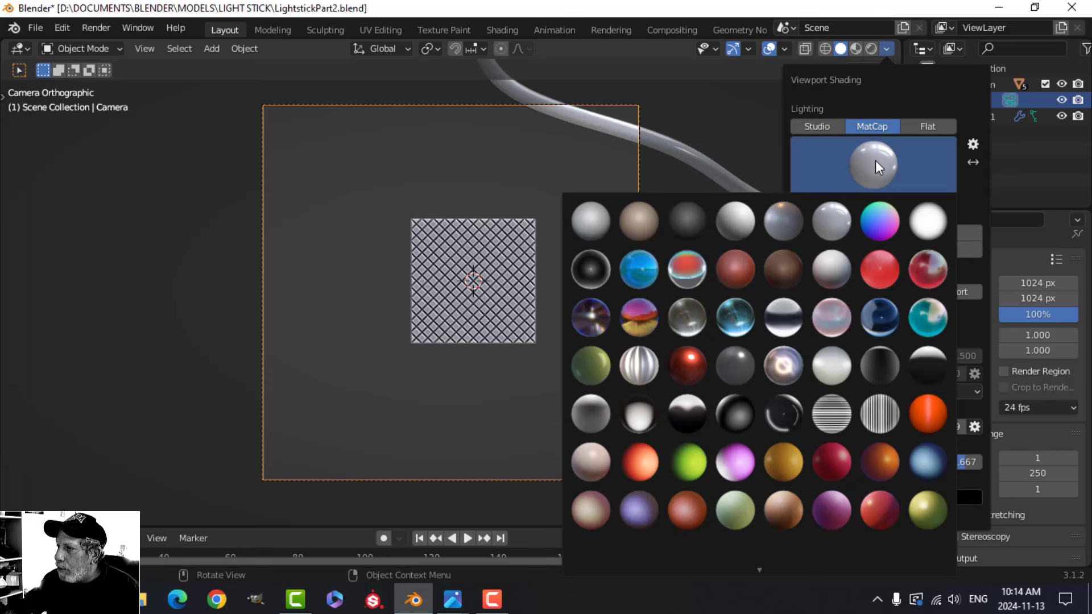
{"action": "left_click", "coordinate": [883, 217]}
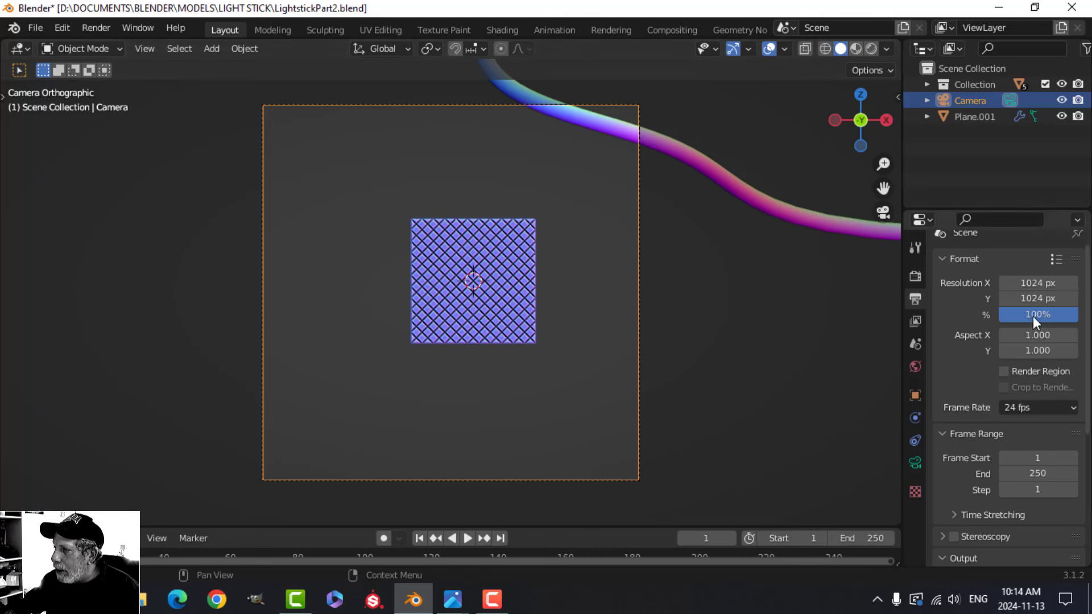
Reduce the camera's orthographic scale to 2.700 and move the camera along X and Z to roughly center the diamond plane.
{"action": "left_click", "coordinate": [914, 463]}
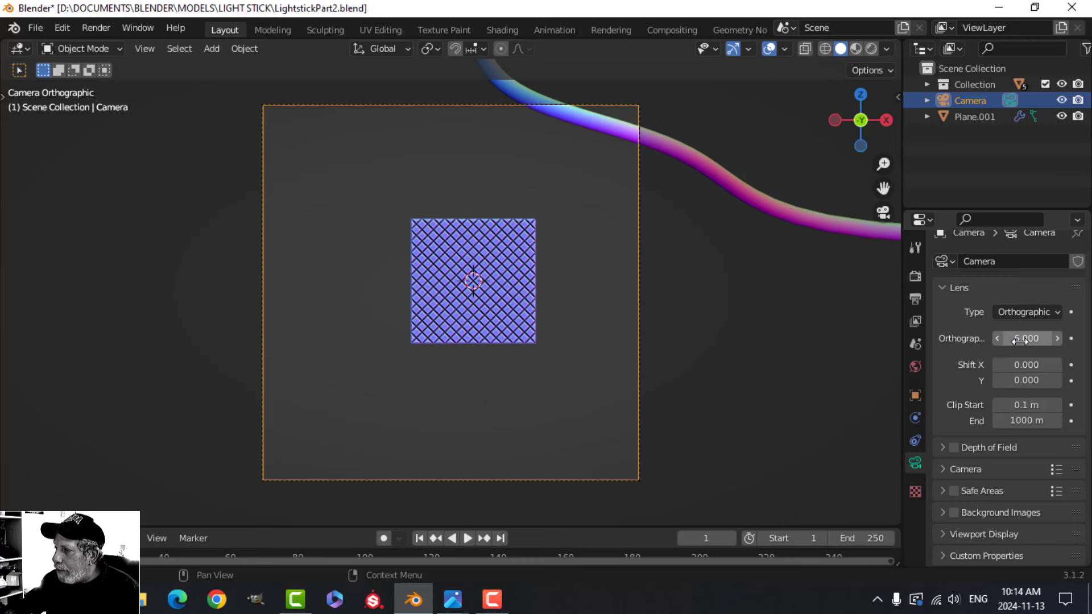
{"action": "left_click_drag", "start_coordinate": [1020, 340], "coordinate": [966, 340]}
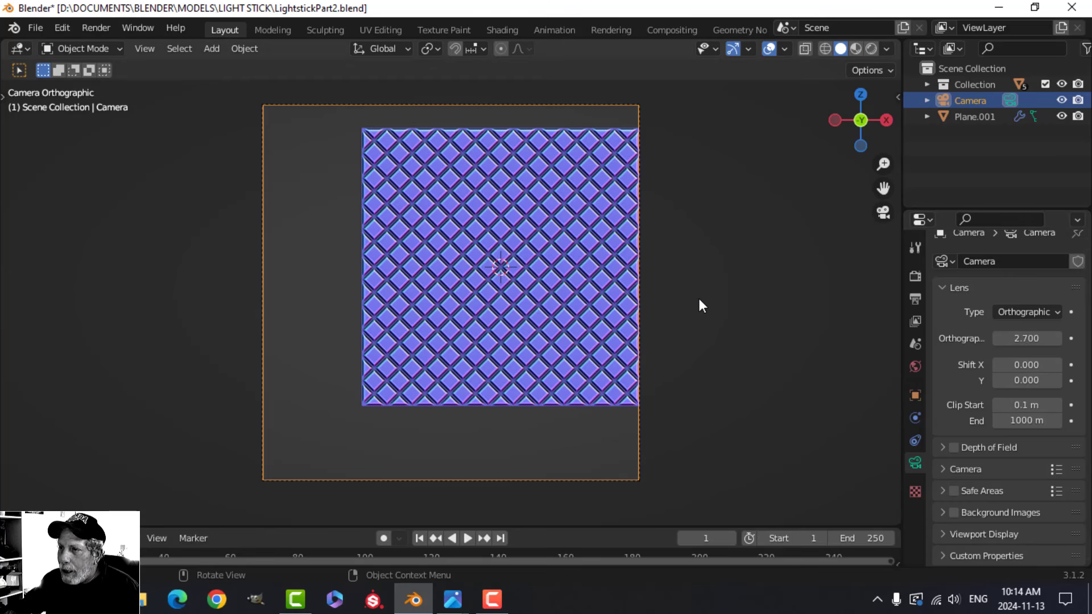
{"action": "key", "text": "g"}
{"action": "key", "text": "x"}
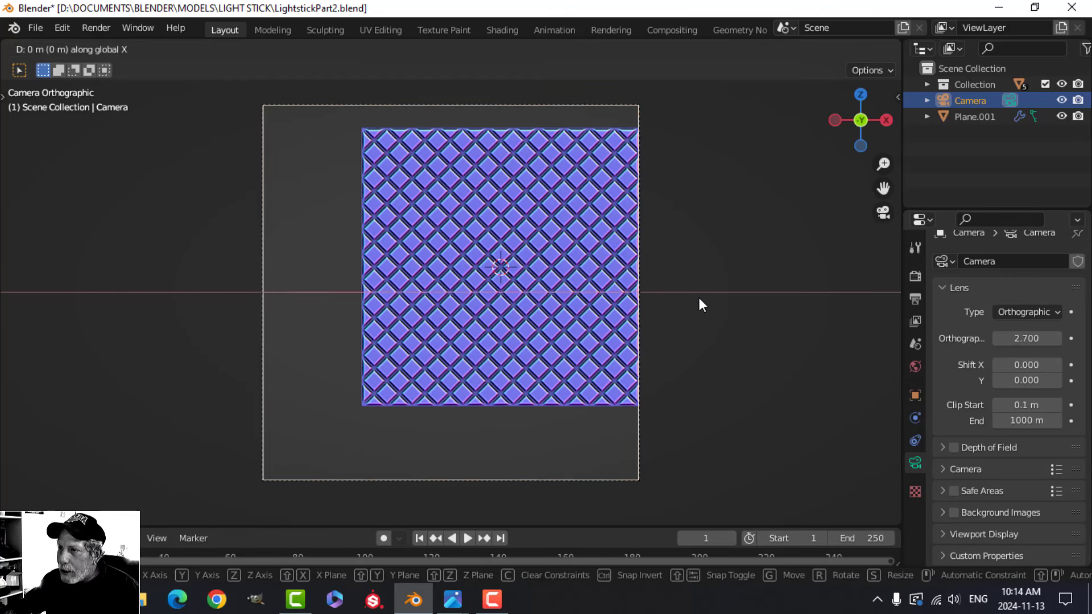
{"action": "left_click", "coordinate": [740, 293]}
{"action": "key", "text": "g"}
{"action": "key", "text": "z"}
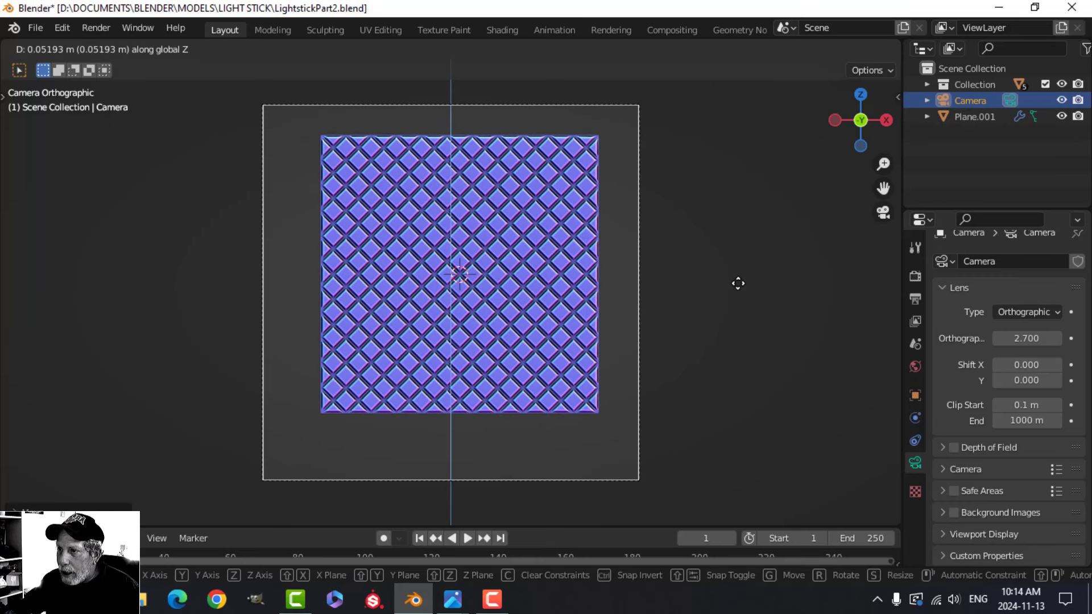
{"action": "left_click", "coordinate": [744, 272]}
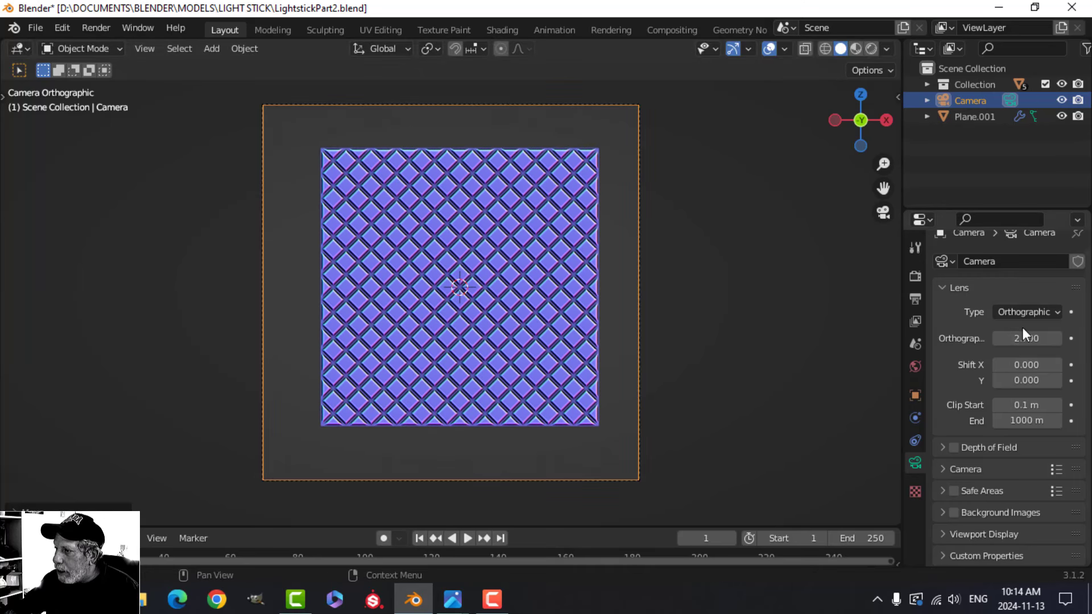
Center the camera on the diamond plane along X and Z, tightening its orthographic scale to 2.040 and finally 1.960.
{"action": "left_click_drag", "start_coordinate": [1027, 338], "coordinate": [978, 337]}
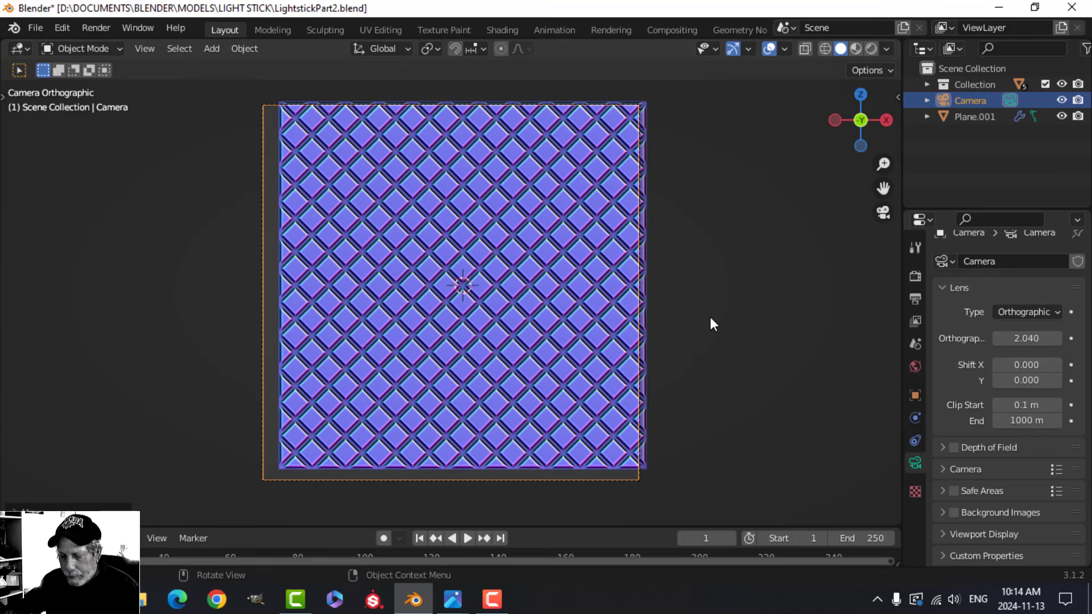
{"action": "key", "text": "g"}
{"action": "key", "text": "x"}
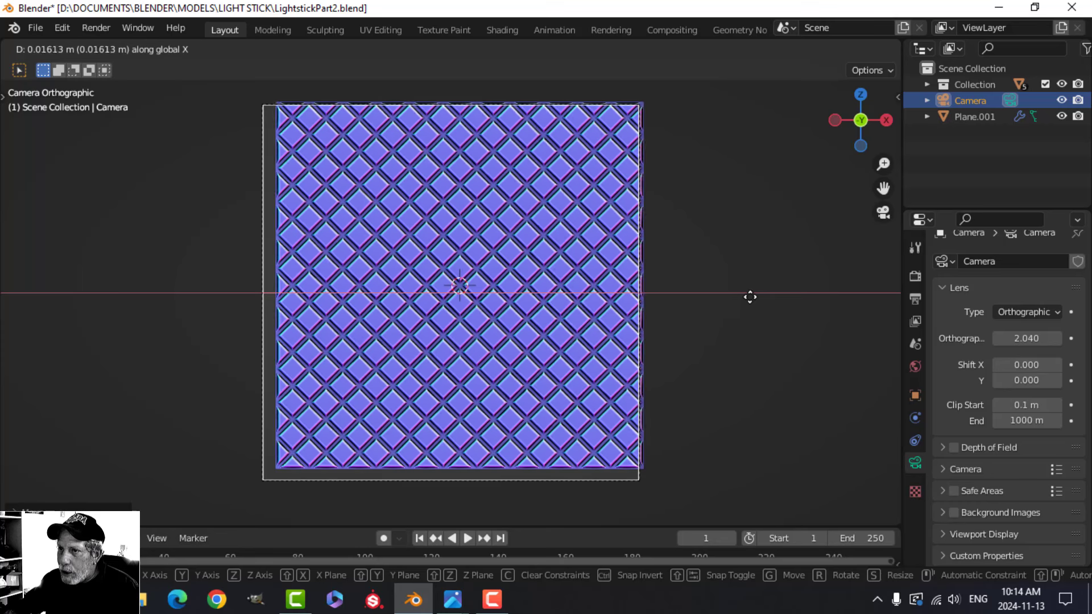
{"action": "left_click", "coordinate": [835, 293]}
{"action": "key", "text": "g"}
{"action": "key", "text": "z"}
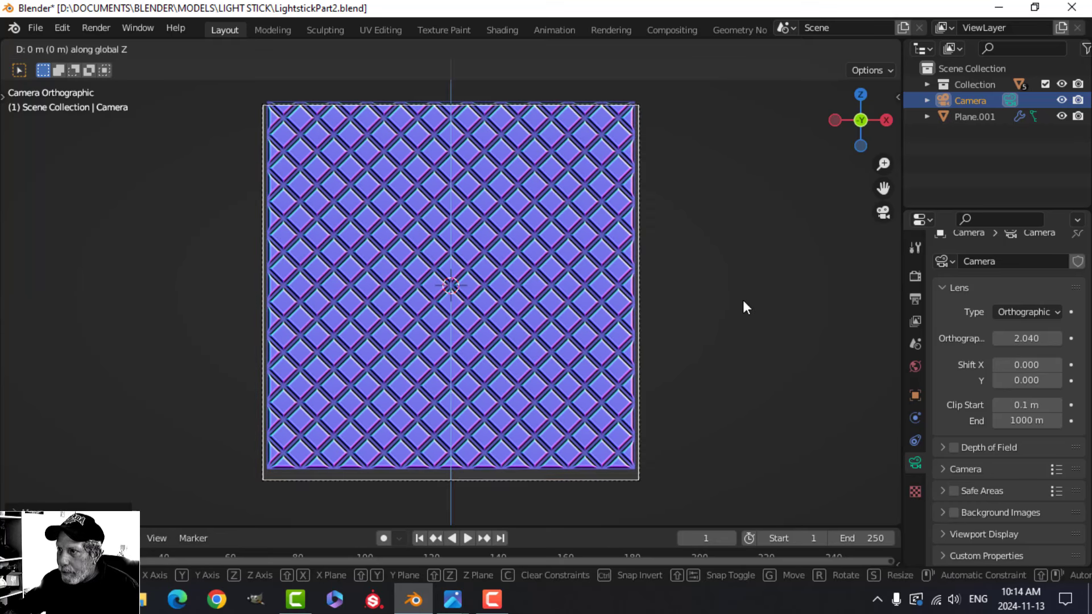
{"action": "left_click", "coordinate": [752, 232]}
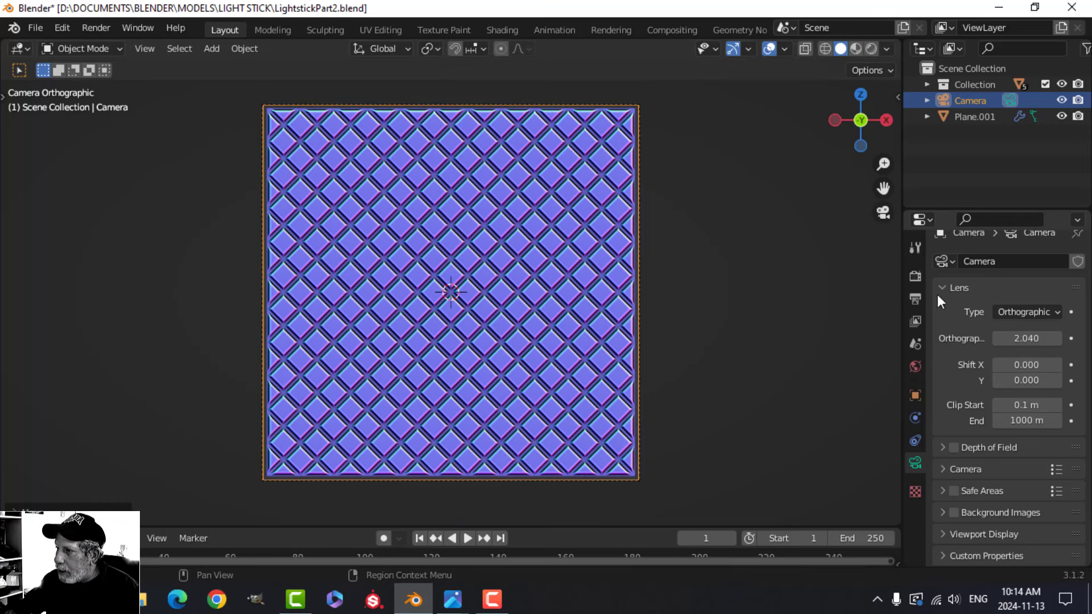
{"action": "left_click_drag", "start_coordinate": [1035, 339], "coordinate": [1026, 339]}
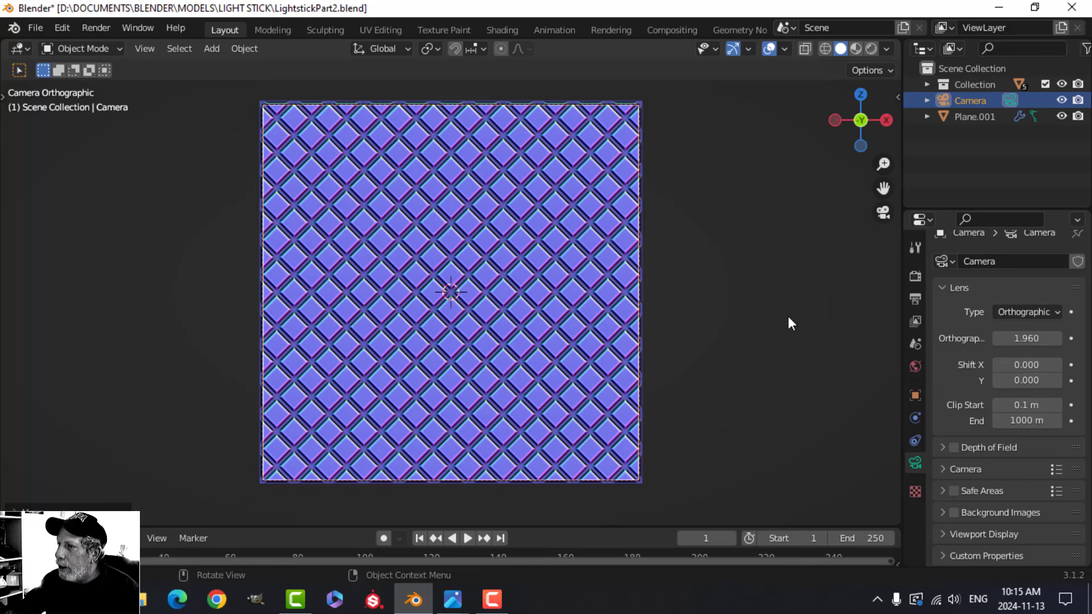
Hide the viewport gizmos and overlays, and set the color management view transform to Standard.
{"action": "left_click", "coordinate": [733, 48]}
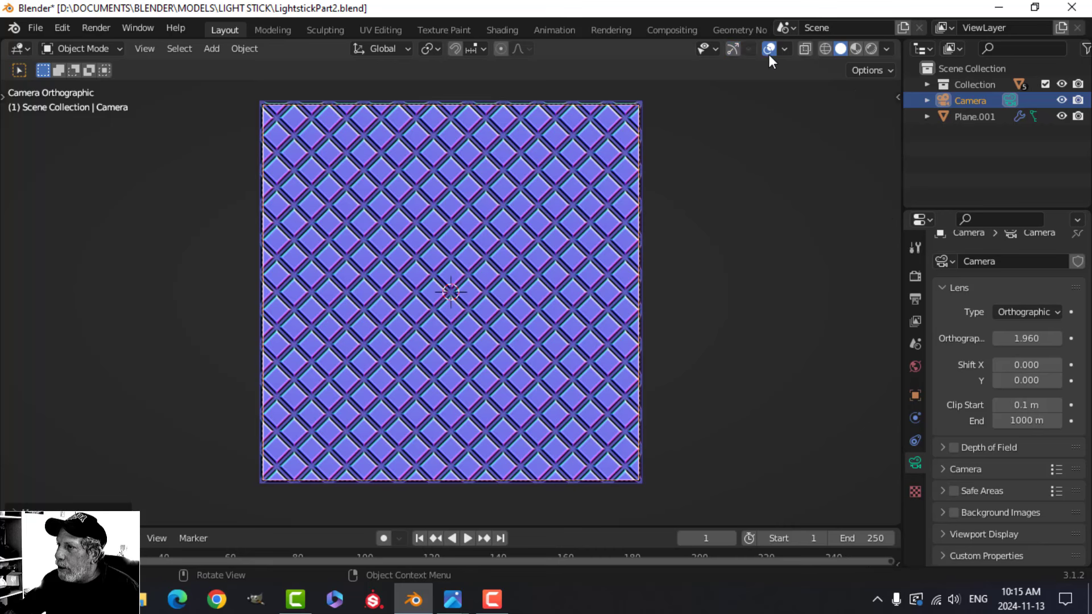
{"action": "left_click", "coordinate": [769, 49]}
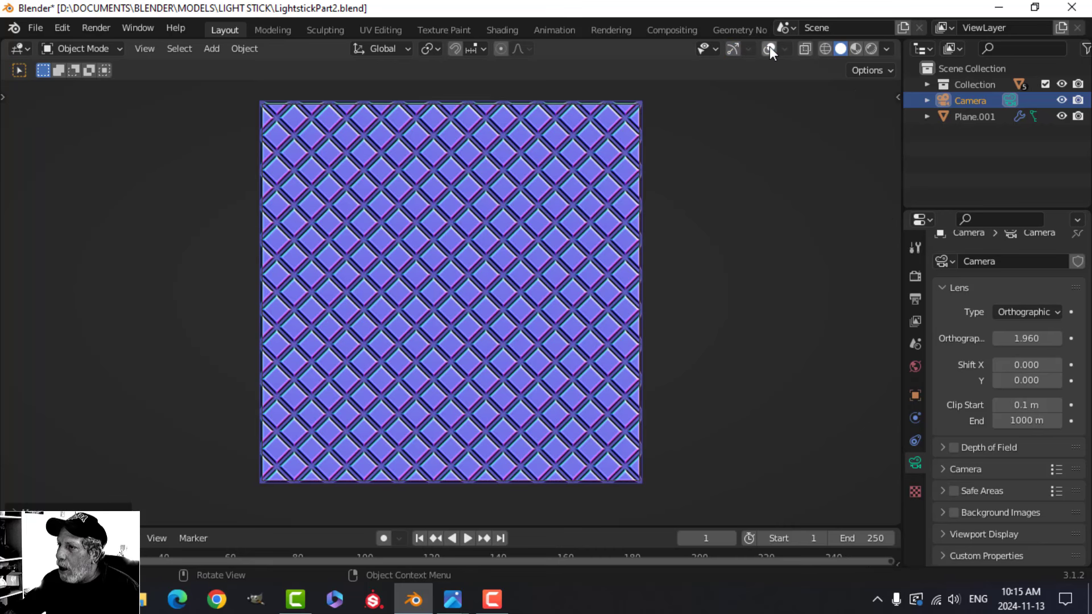
{"action": "left_click", "coordinate": [916, 276]}
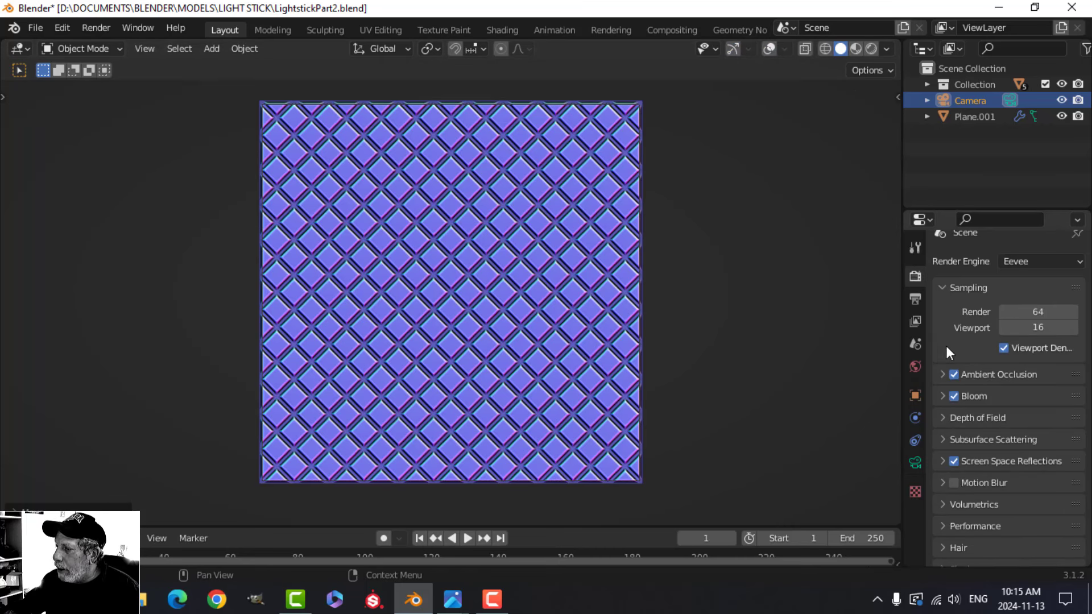
{"action": "scroll", "coordinate": [950, 479], "scroll_direction": "down", "scroll_amount": 6}
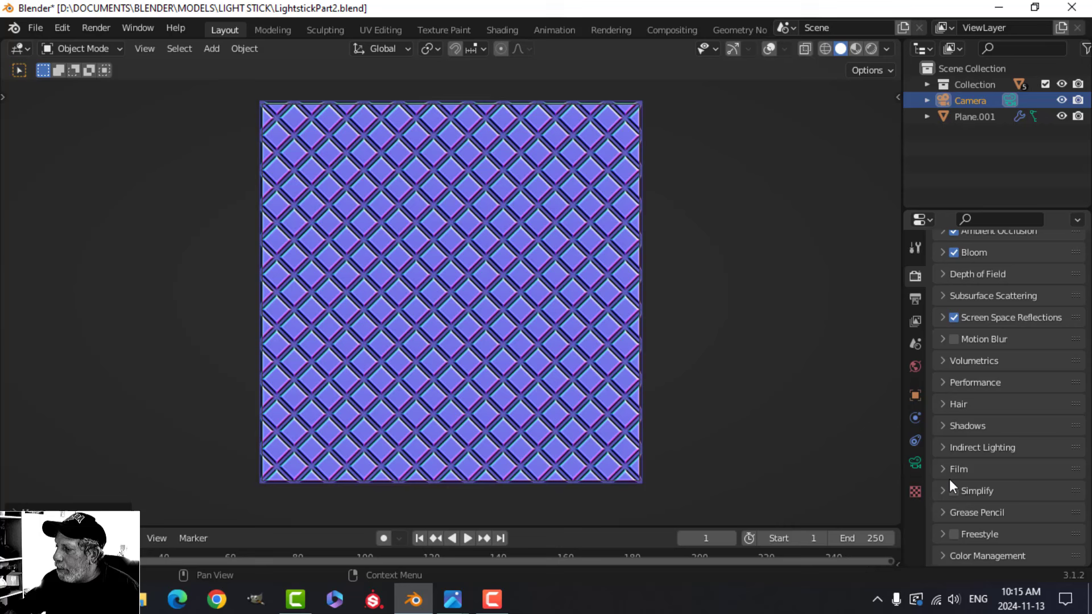
{"action": "left_click", "coordinate": [941, 556]}
{"action": "scroll", "coordinate": [977, 555], "scroll_direction": "down", "scroll_amount": 5}
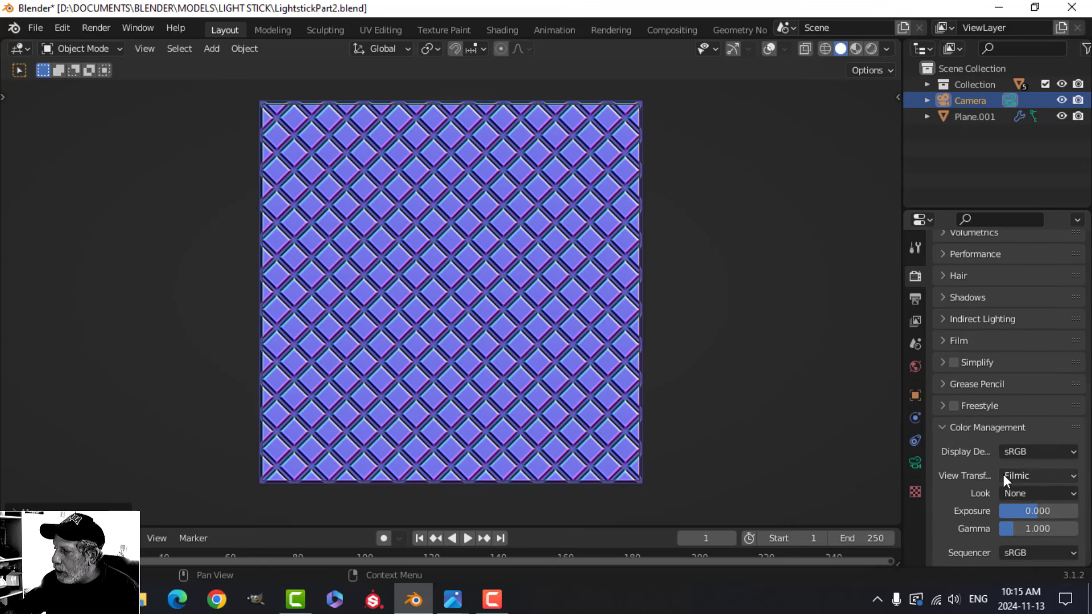
{"action": "left_click", "coordinate": [1028, 474]}
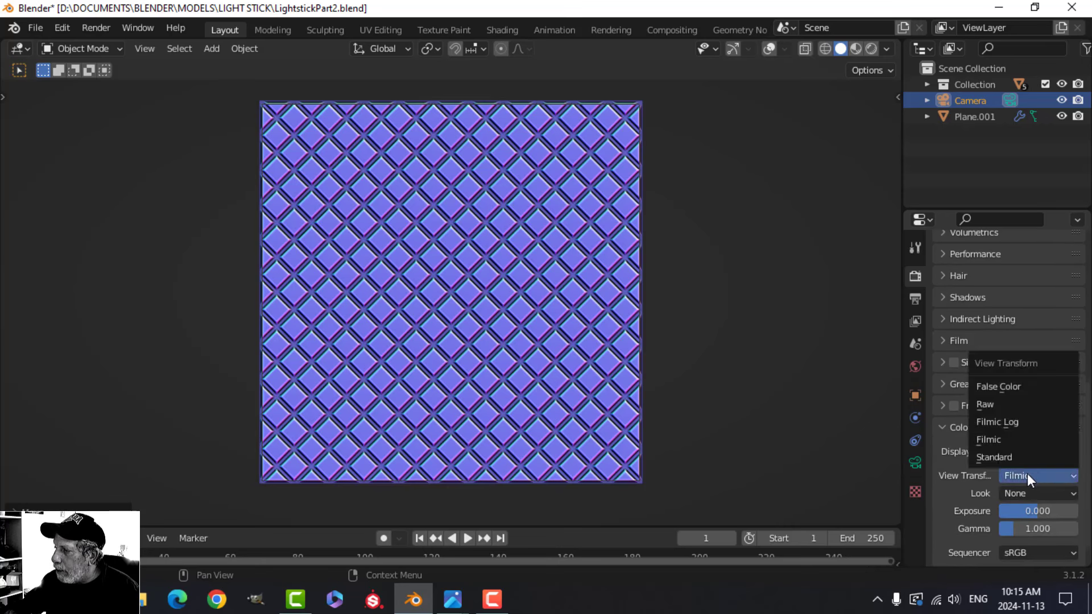
{"action": "left_click", "coordinate": [1003, 457]}
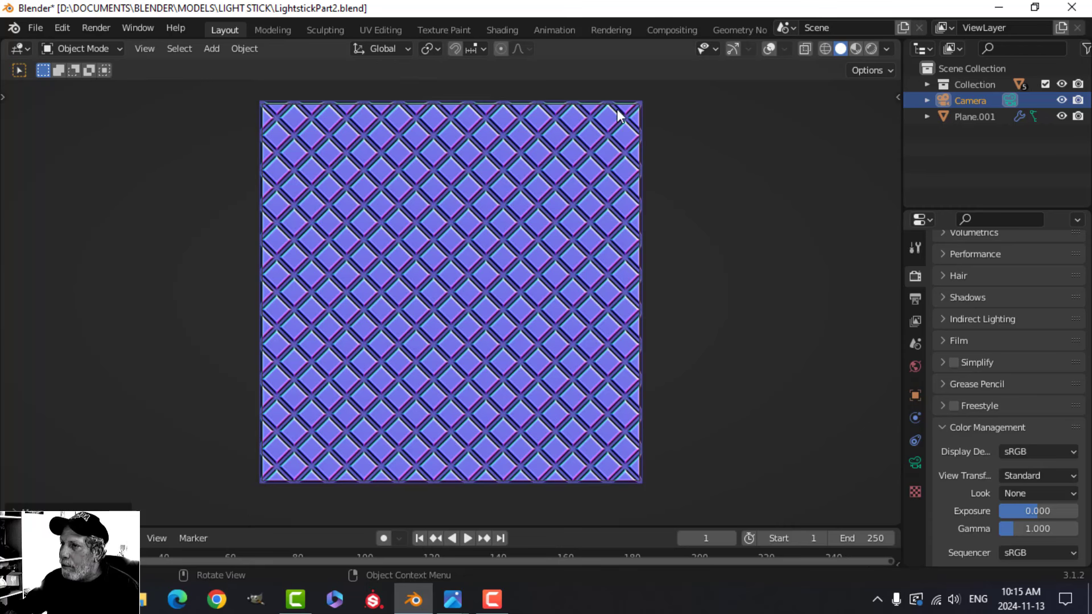
Render the viewport image and save it as the JPEG LightstickNormalPattern.jpg in the TEXTURES\ALPHAS folder.
{"action": "left_click", "coordinate": [151, 48]}
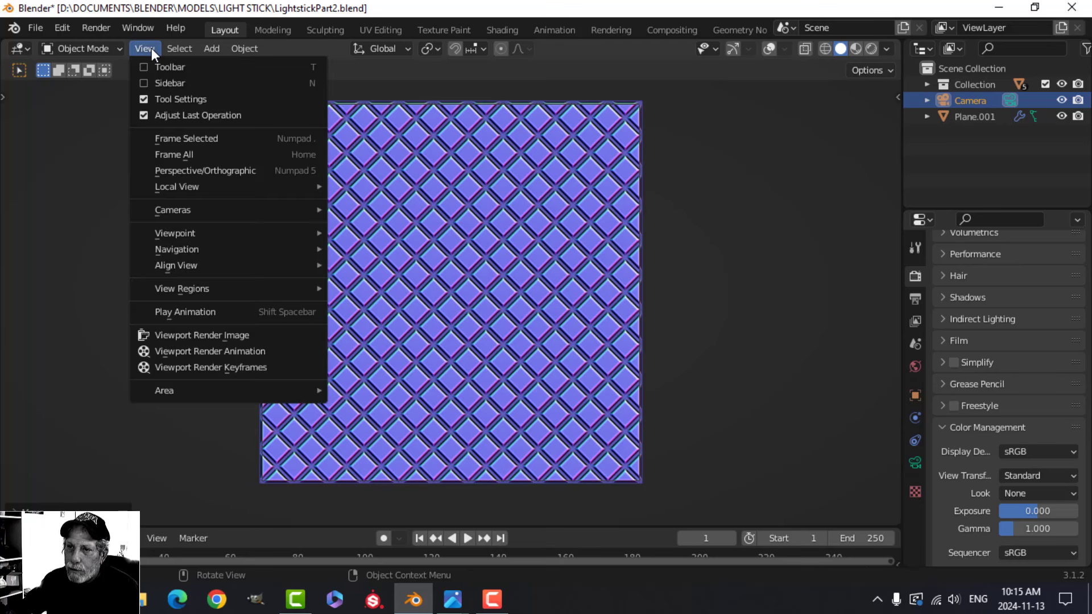
{"action": "left_click", "coordinate": [223, 335]}
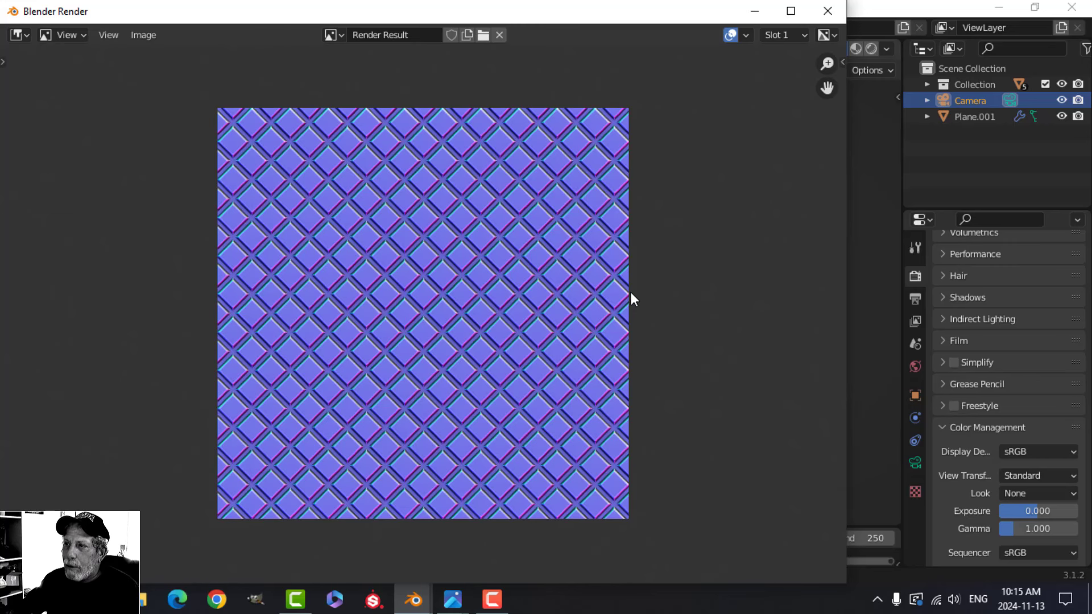
{"action": "left_click", "coordinate": [148, 34]}
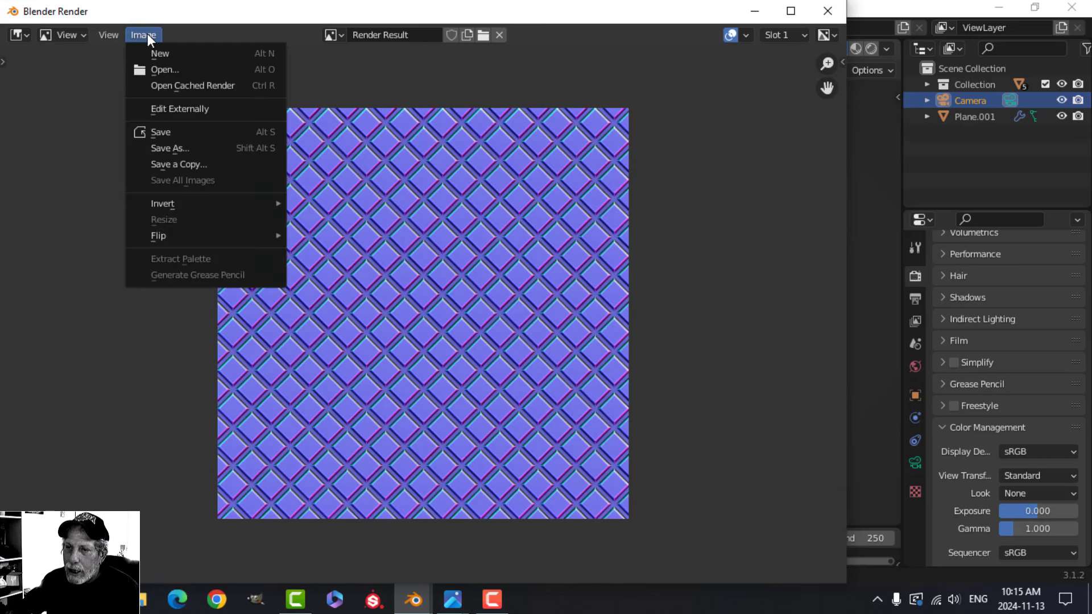
{"action": "left_click", "coordinate": [184, 147]}
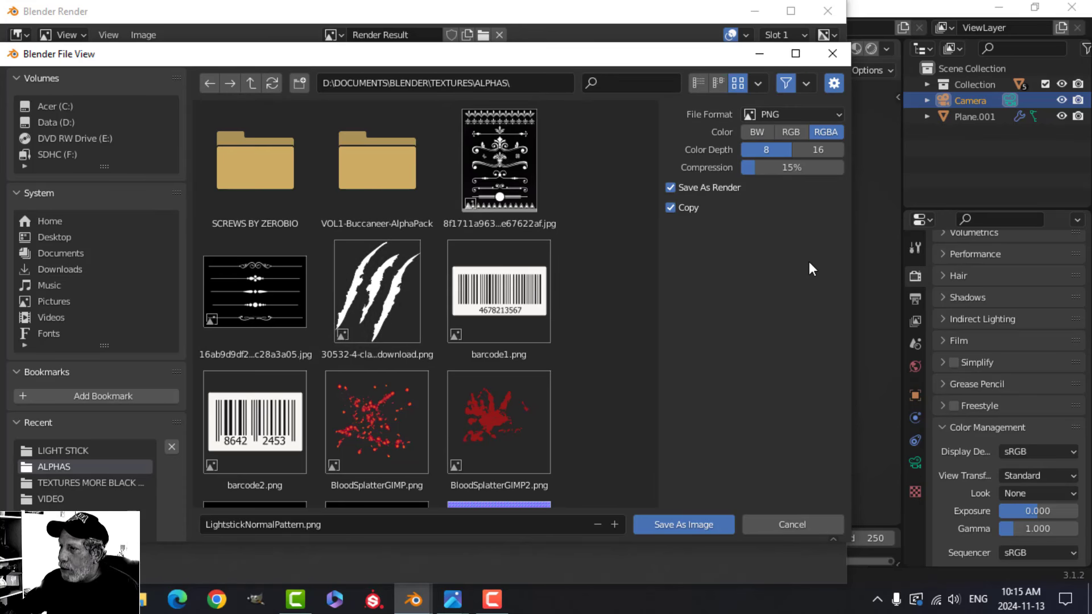
{"action": "left_click", "coordinate": [769, 115]}
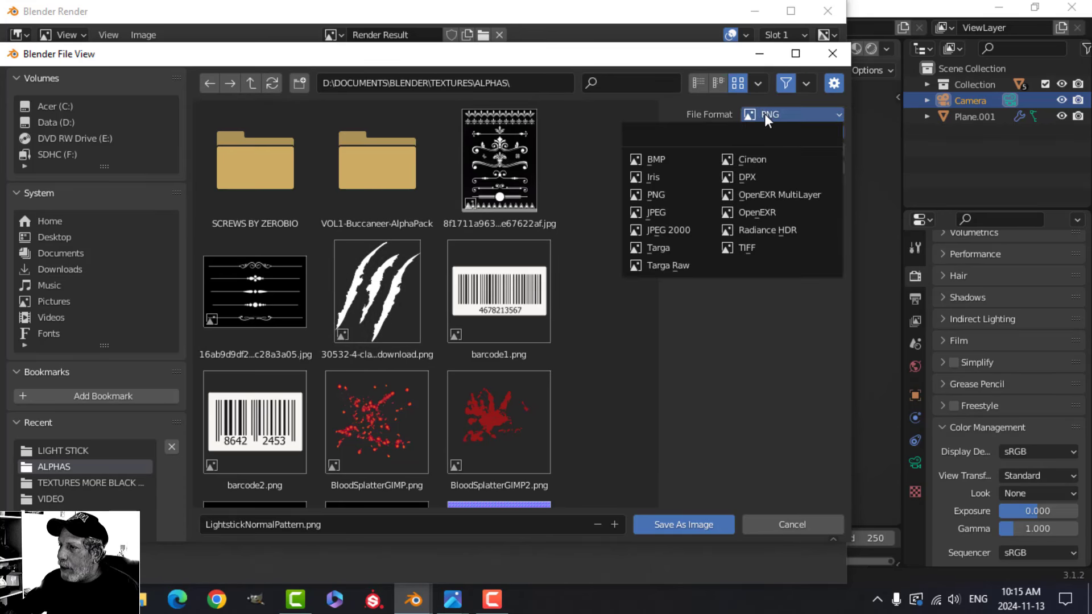
{"action": "left_click", "coordinate": [661, 209]}
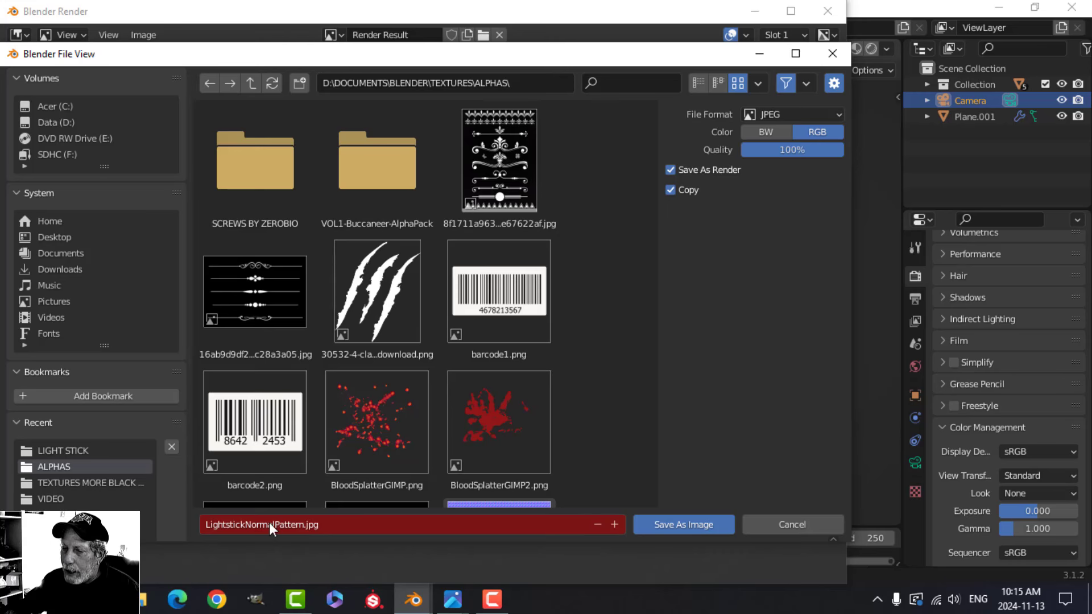
{"action": "left_click", "coordinate": [691, 524]}
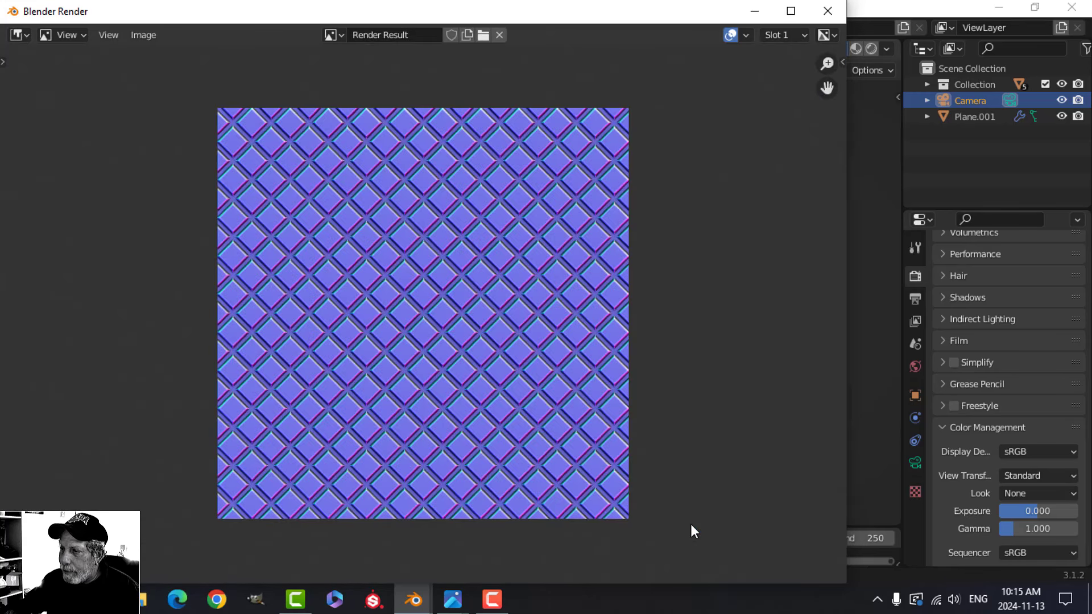
{"action": "left_click", "coordinate": [828, 10]}
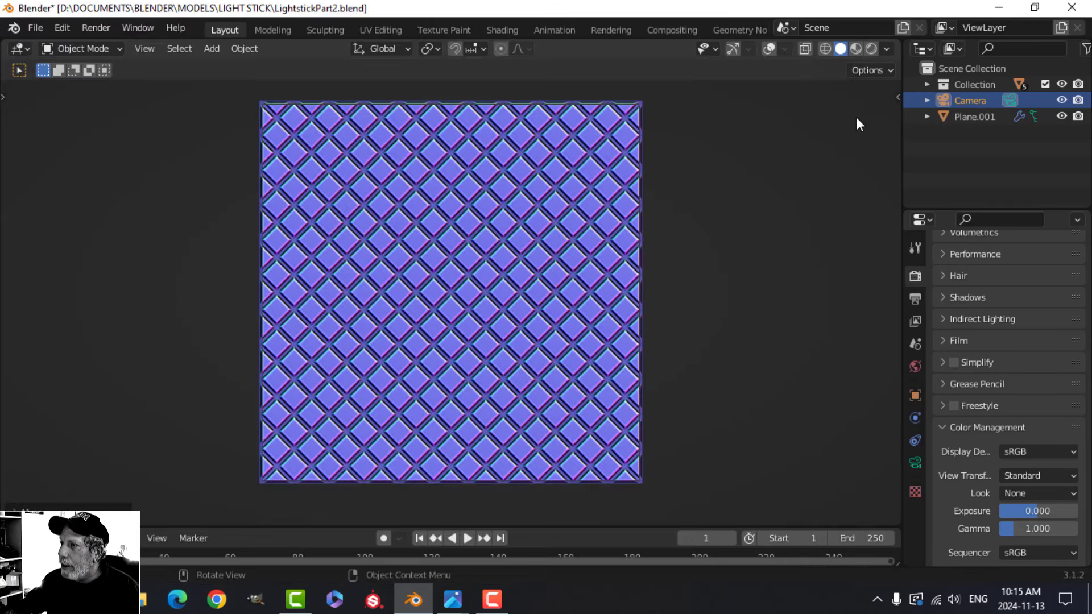
Show the viewport gizmos and overlays again and return the solid shading from MatCap to Studio lighting.
{"action": "left_click", "coordinate": [732, 49]}
{"action": "left_click", "coordinate": [769, 48]}
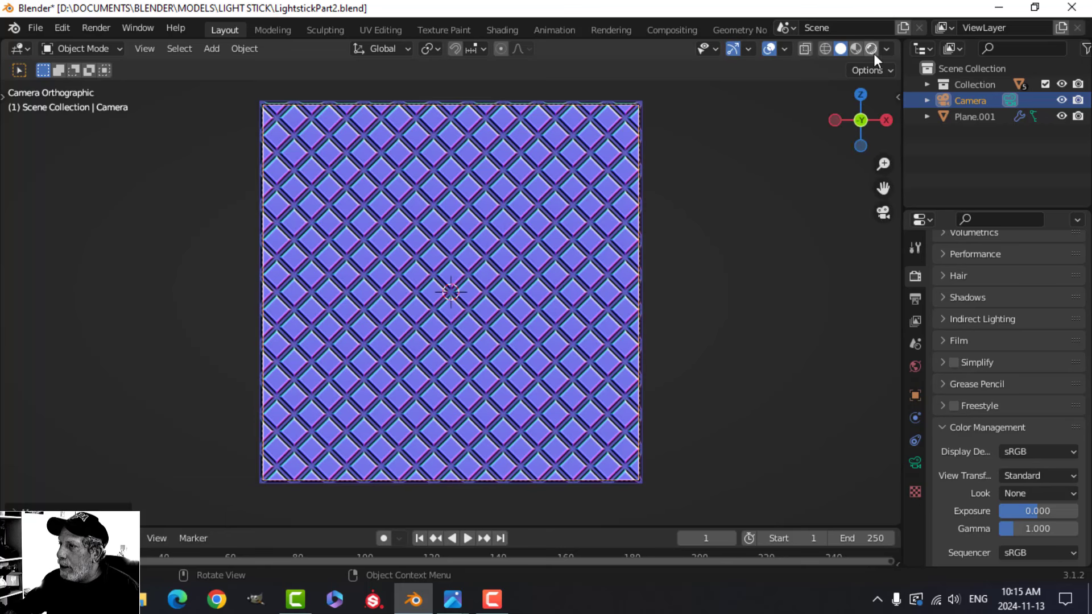
{"action": "left_click", "coordinate": [887, 49]}
{"action": "left_click", "coordinate": [826, 126]}
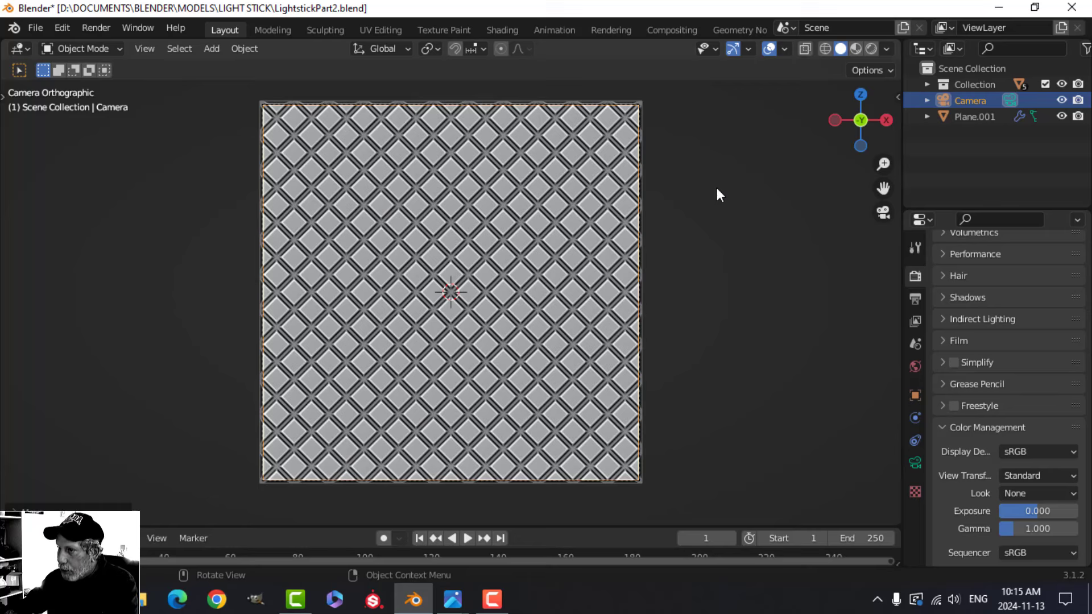
Leave the camera view, hide the camera and the diamond plane, and select the light stick's handle body.
{"action": "key", "text": "KP_0"}
{"action": "middle_click_drag", "start_coordinate": [691, 187], "coordinate": [544, 245]}
{"action": "left_click", "coordinate": [1061, 100]}
{"action": "left_click", "coordinate": [1062, 116]}
{"action": "left_click", "coordinate": [500, 209]}
{"action": "middle_click_drag", "start_coordinate": [625, 174], "coordinate": [711, 118], "text": "shift"}
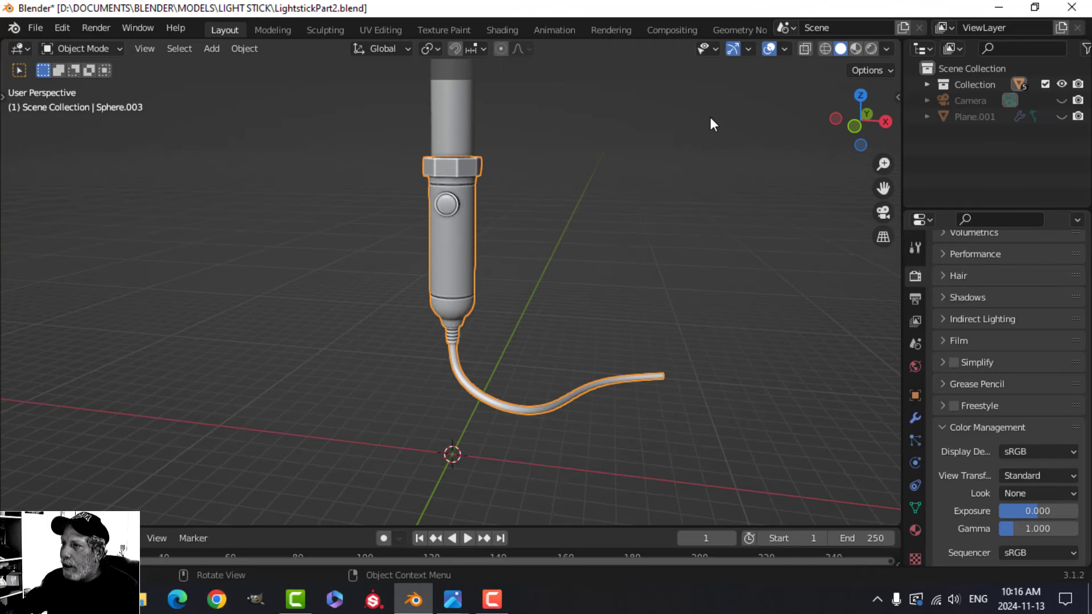
Preview the light stick with its materials and open the Body material's node tree in the Shading workspace.
{"action": "left_click", "coordinate": [857, 49]}
{"action": "middle_click_drag", "start_coordinate": [463, 221], "coordinate": [519, 220]}
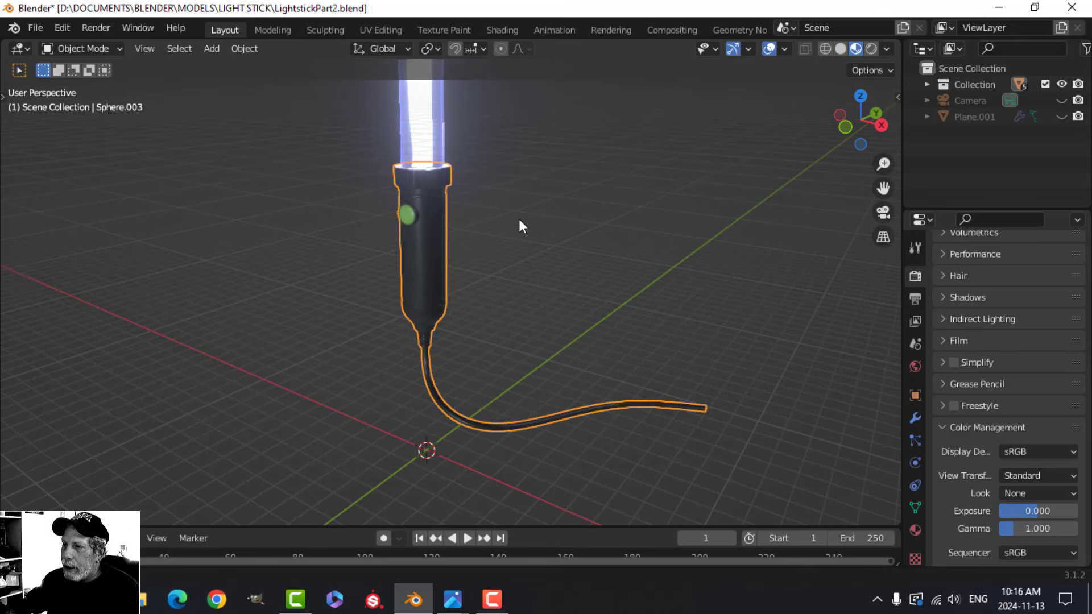
{"action": "left_click", "coordinate": [511, 31]}
{"action": "scroll", "coordinate": [595, 168], "scroll_direction": "down", "scroll_amount": 4}
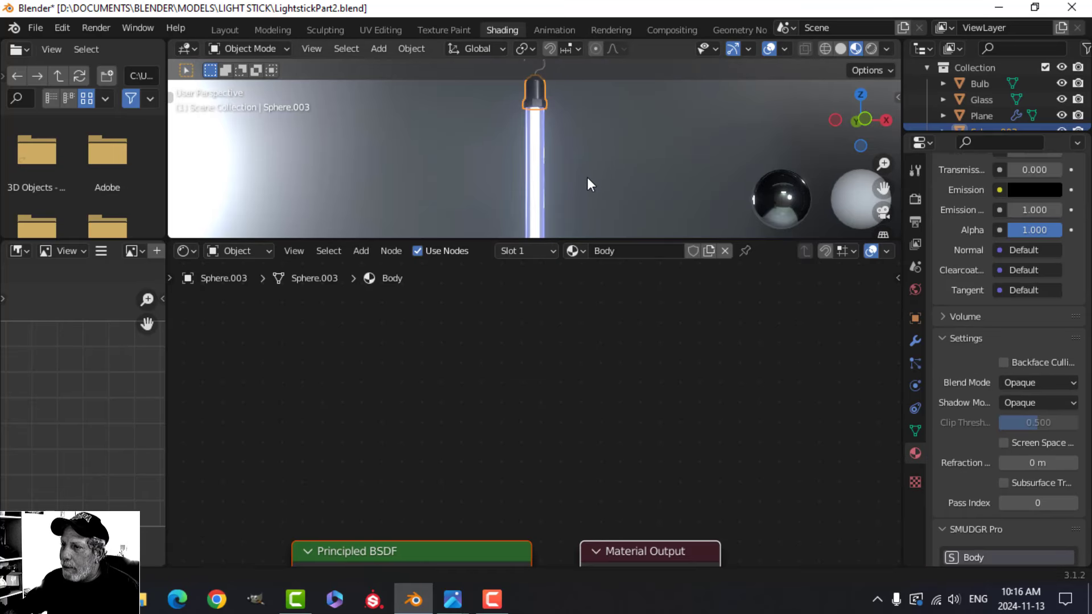
{"action": "middle_click_drag", "start_coordinate": [587, 176], "coordinate": [557, 174], "text": "shift"}
{"action": "scroll", "coordinate": [560, 143], "scroll_direction": "up", "scroll_amount": 3}
{"action": "scroll", "coordinate": [557, 174], "scroll_direction": "up", "scroll_amount": 1}
{"action": "middle_click_drag", "start_coordinate": [433, 519], "coordinate": [582, 283]}
{"action": "scroll", "coordinate": [609, 320], "scroll_direction": "down", "scroll_amount": 1}
{"action": "middle_click_drag", "start_coordinate": [609, 320], "coordinate": [623, 303]}
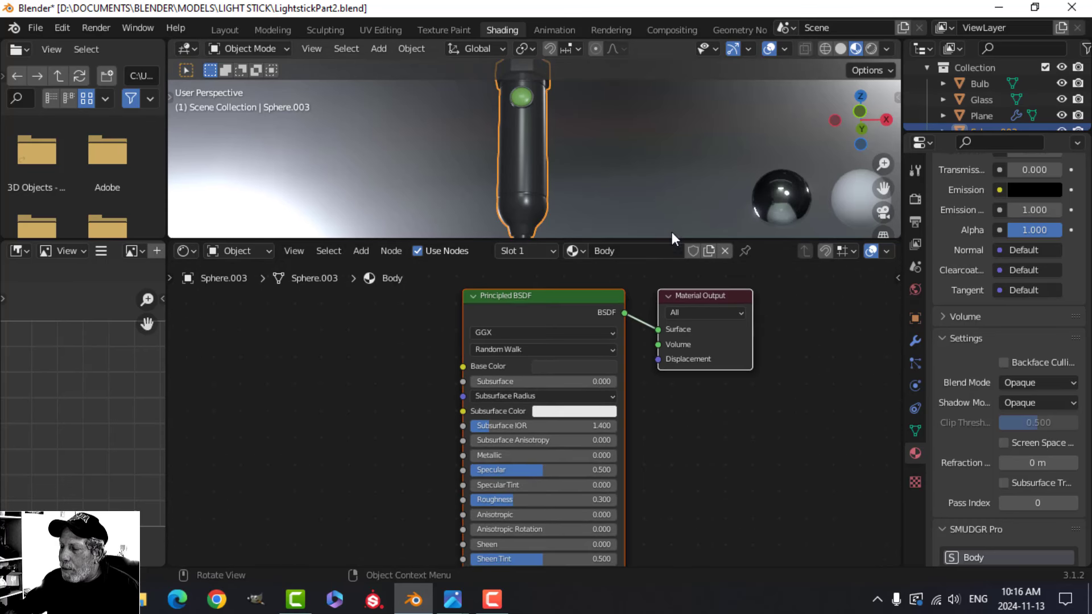
Add a second material slot to the handle body and create a new material in it named Grip.
{"action": "scroll", "coordinate": [563, 385], "scroll_direction": "down", "scroll_amount": 1}
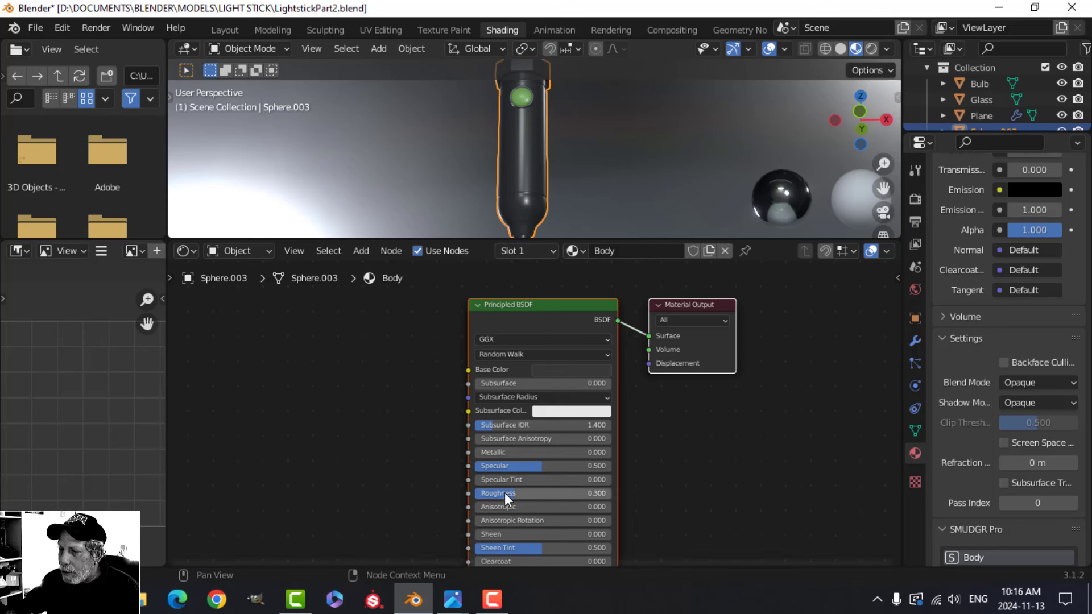
{"action": "middle_click_drag", "start_coordinate": [637, 158], "coordinate": [552, 153]}
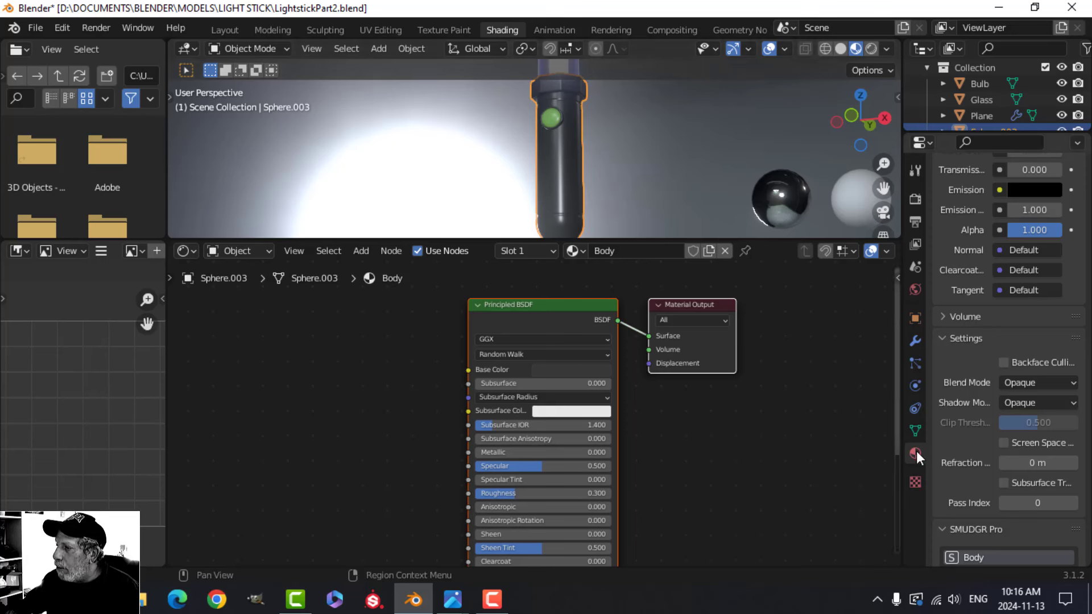
{"action": "scroll", "coordinate": [972, 313], "scroll_direction": "up", "scroll_amount": 15}
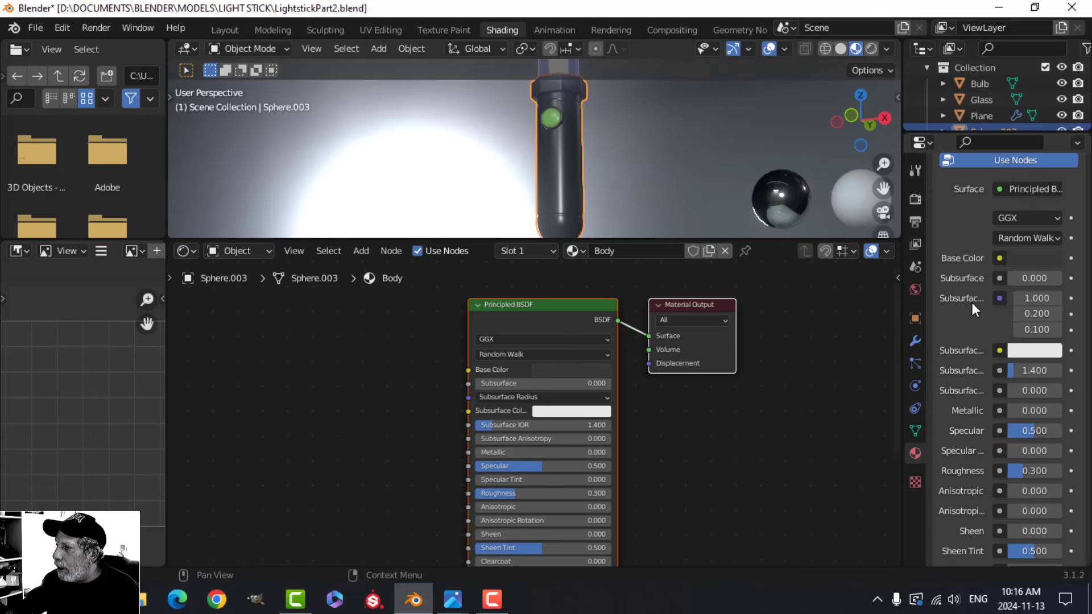
{"action": "scroll", "coordinate": [976, 299], "scroll_direction": "up", "scroll_amount": 8}
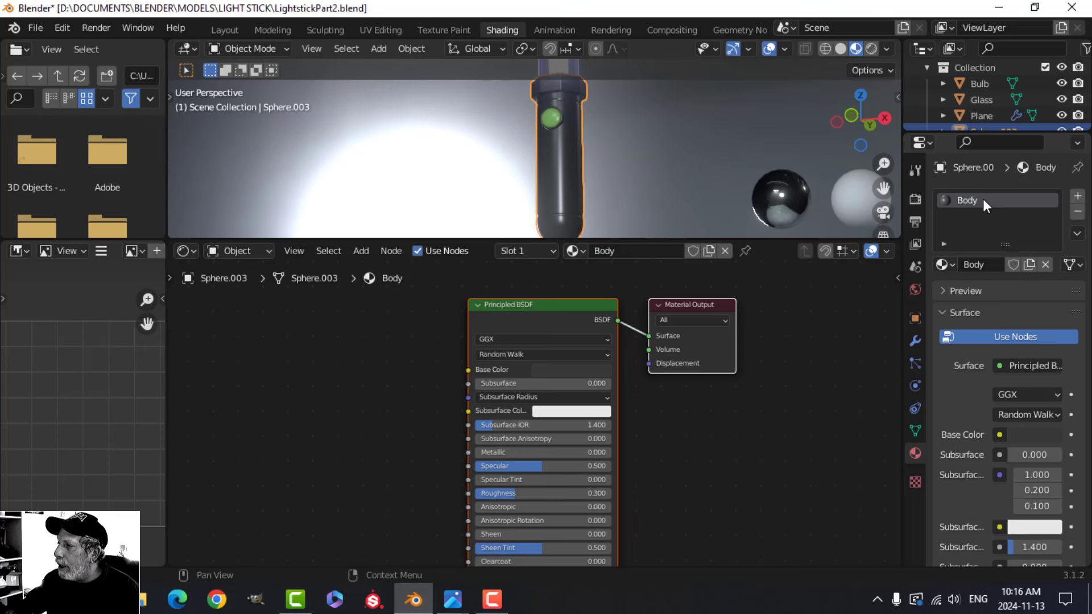
{"action": "left_click", "coordinate": [1078, 197]}
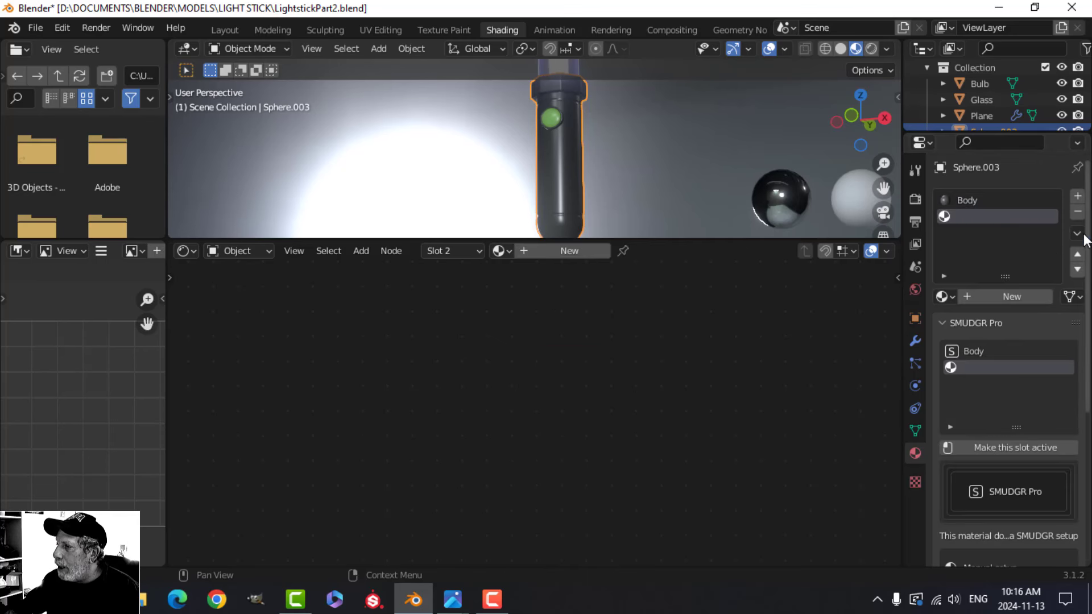
{"action": "left_click", "coordinate": [1005, 298]}
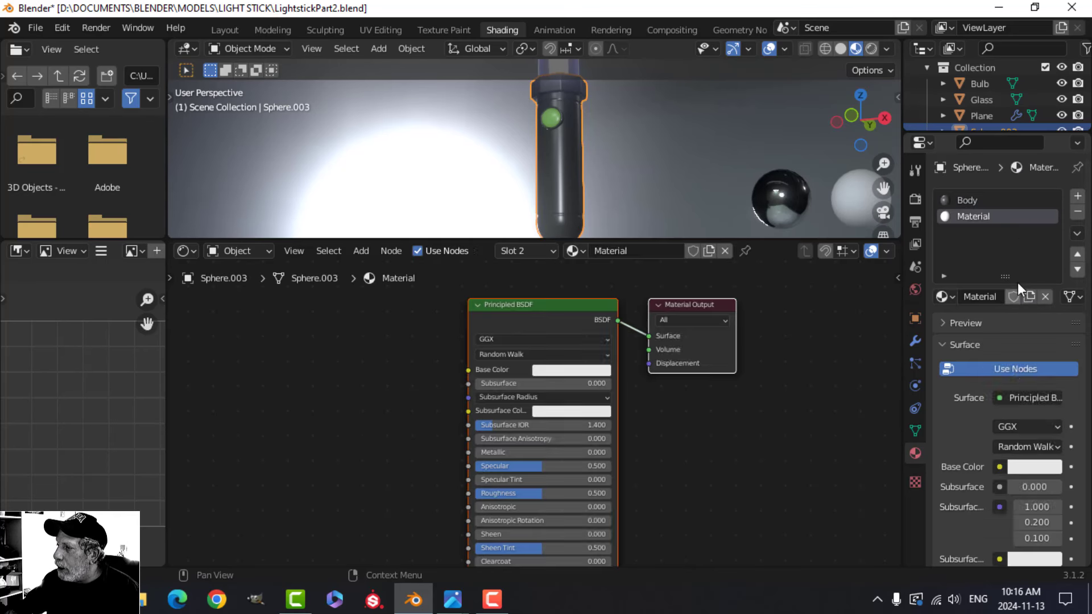
{"action": "double_click", "coordinate": [1027, 216]}
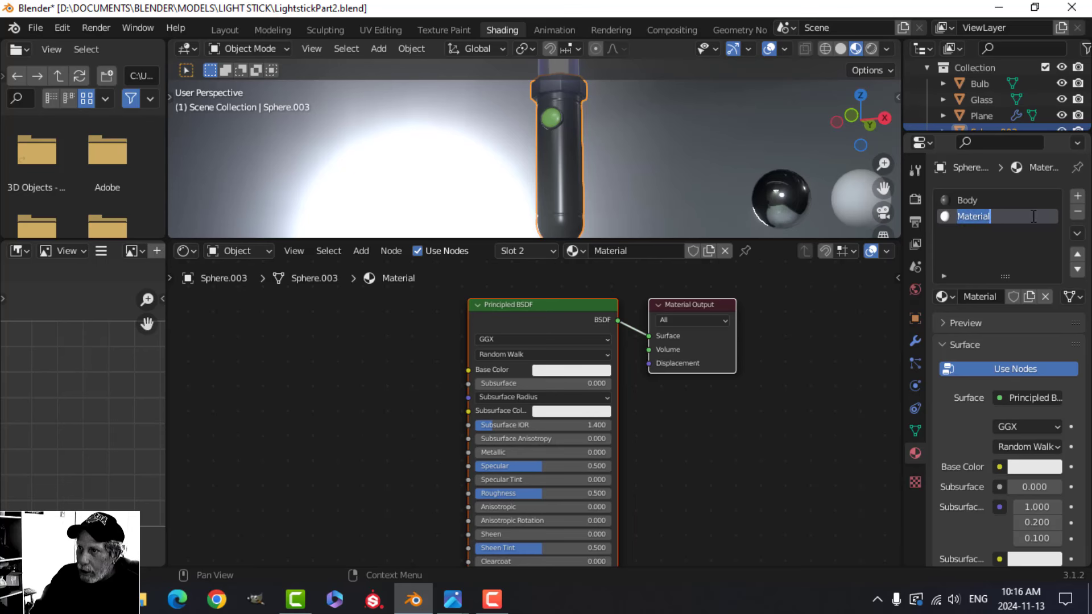
{"action": "type", "text": "Grip"}
{"action": "key", "text": "Return"}
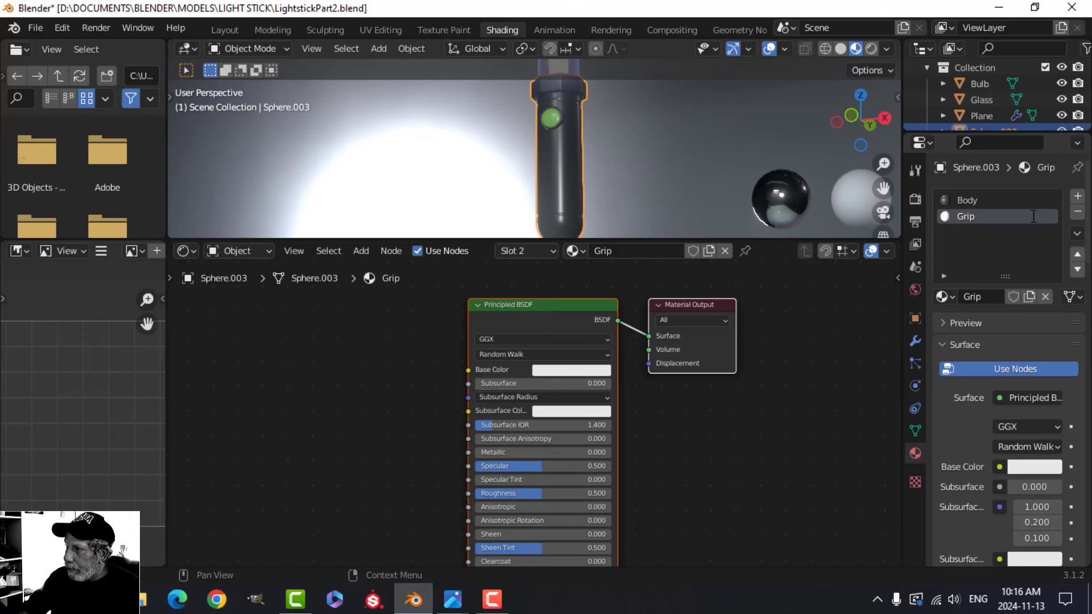
Select the linked faces of the handle's shaft between the two seams and assign the Grip material to them.
{"action": "key", "text": "Tab"}
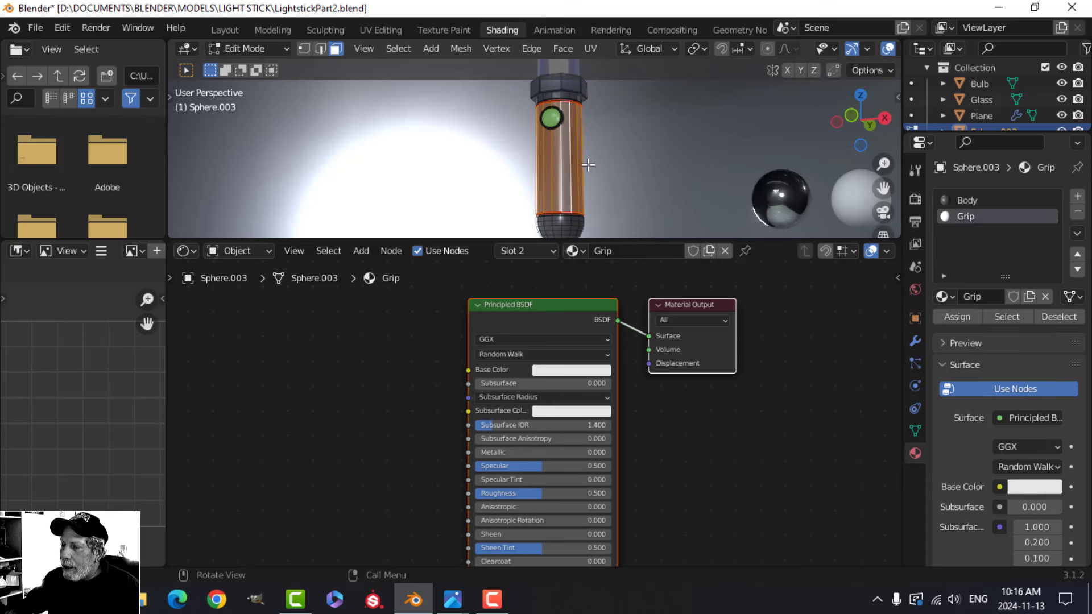
{"action": "middle_click", "coordinate": [586, 163], "text": "alt"}
{"action": "middle_click_drag", "start_coordinate": [574, 169], "coordinate": [609, 181]}
{"action": "scroll", "coordinate": [544, 167], "scroll_direction": "up", "scroll_amount": 4}
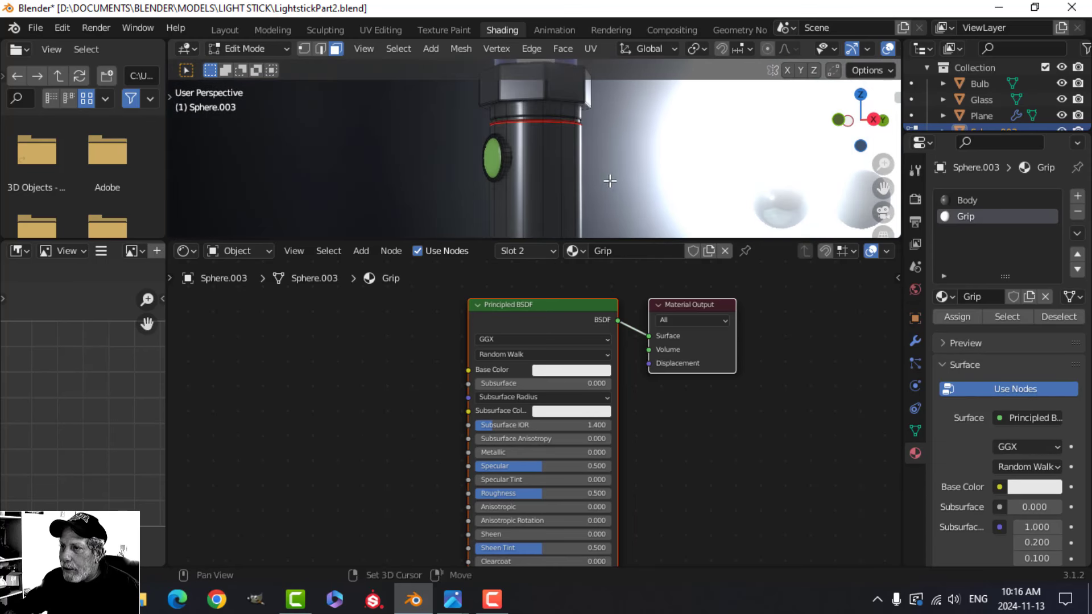
{"action": "key", "text": "l"}
{"action": "scroll", "coordinate": [547, 166], "scroll_direction": "down", "scroll_amount": 3}
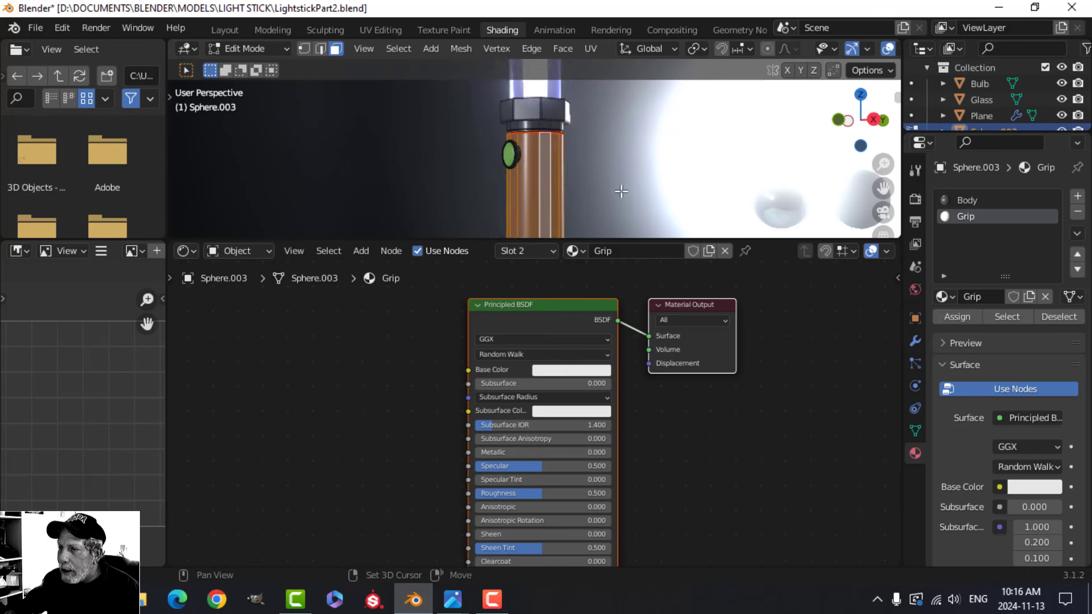
{"action": "middle_click_drag", "start_coordinate": [547, 166], "coordinate": [532, 103], "text": "shift"}
{"action": "middle_click_drag", "start_coordinate": [622, 135], "coordinate": [677, 170]}
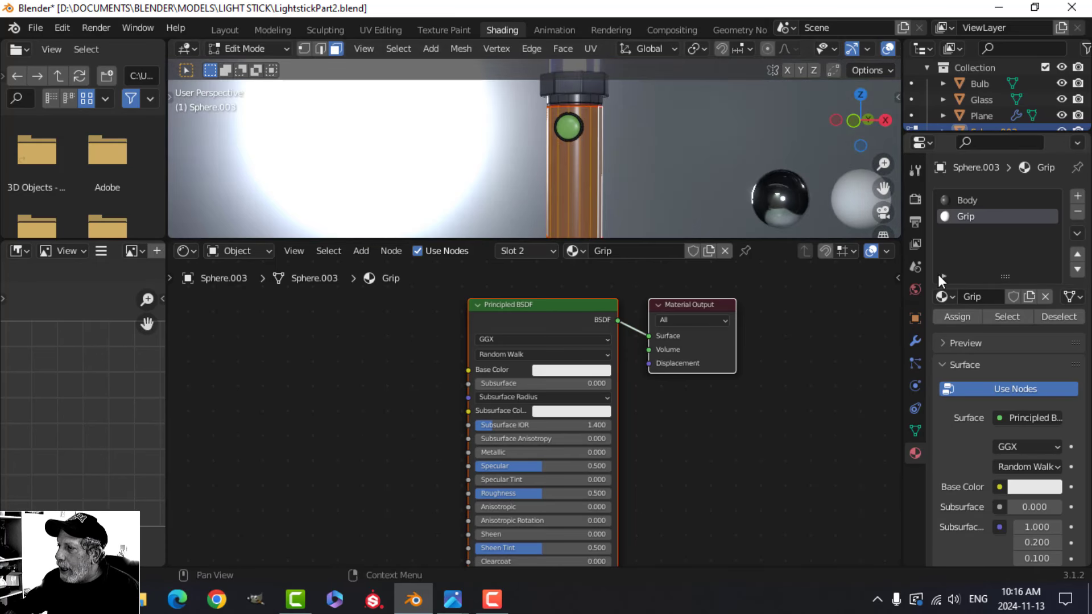
{"action": "left_click", "coordinate": [964, 316]}
{"action": "scroll", "coordinate": [651, 159], "scroll_direction": "down", "scroll_amount": 2}
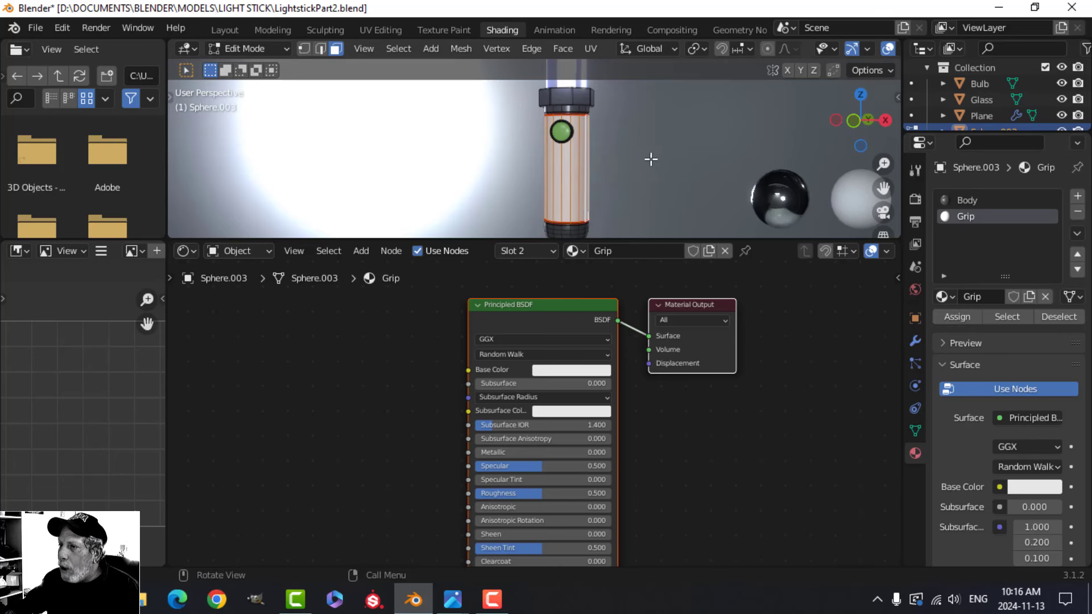
Darken the Grip material's base color to near black with an HSV value of 0.008.
{"action": "middle_click_drag", "start_coordinate": [644, 161], "coordinate": [581, 151]}
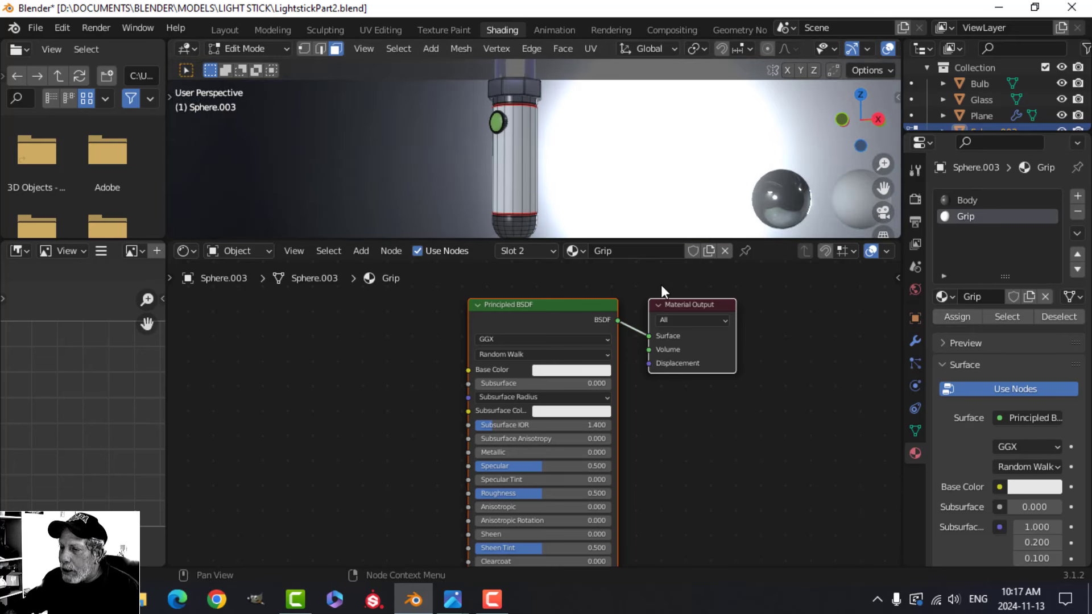
{"action": "scroll", "coordinate": [581, 408], "scroll_direction": "up", "scroll_amount": 2}
{"action": "left_click", "coordinate": [572, 364]}
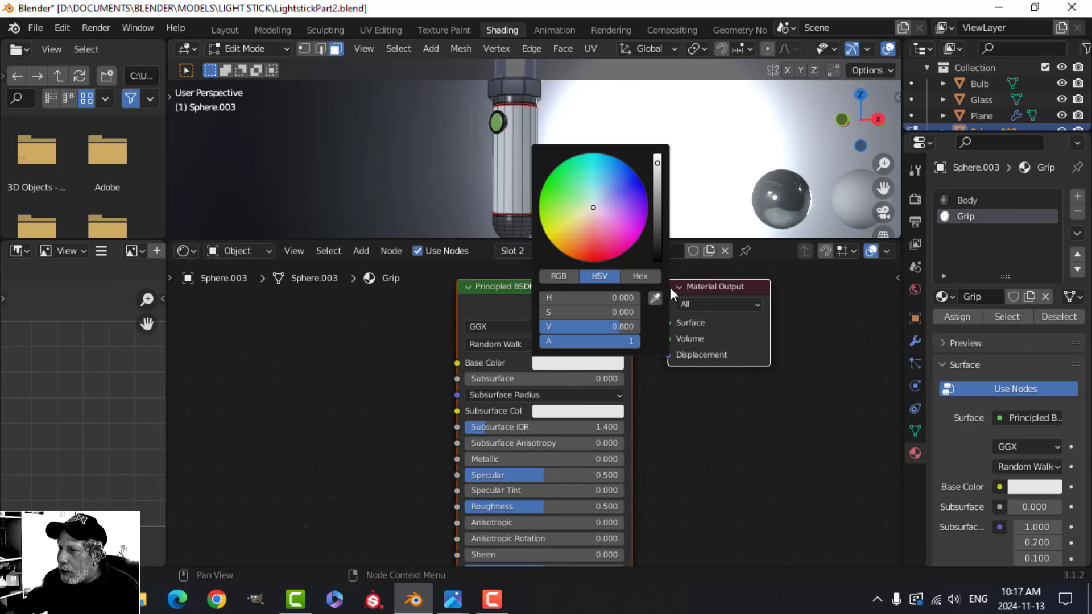
{"action": "left_click", "coordinate": [658, 245]}
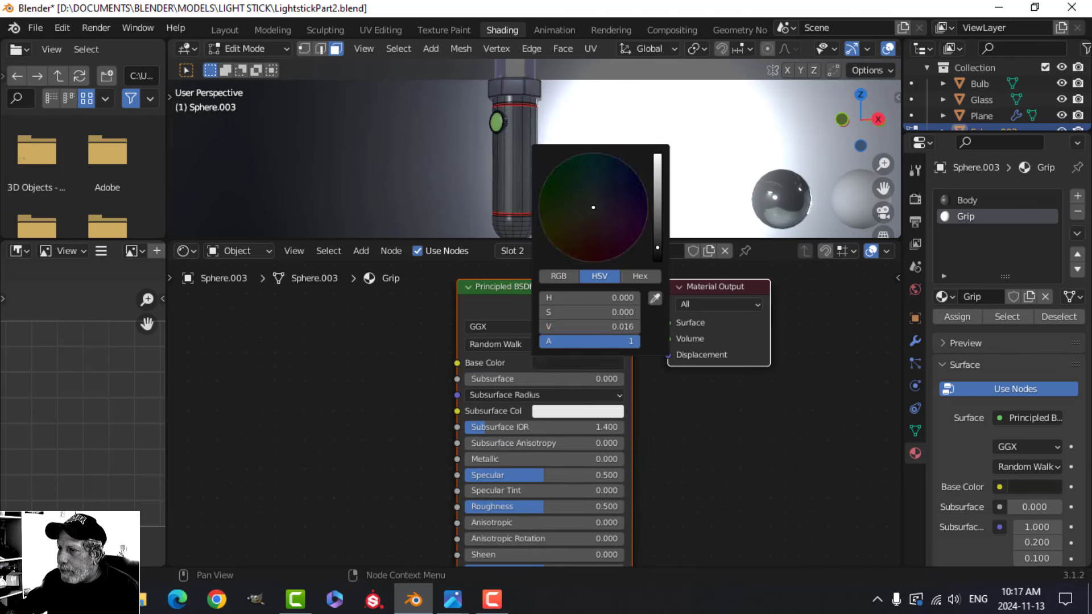
{"action": "left_click_drag", "start_coordinate": [657, 248], "coordinate": [658, 252]}
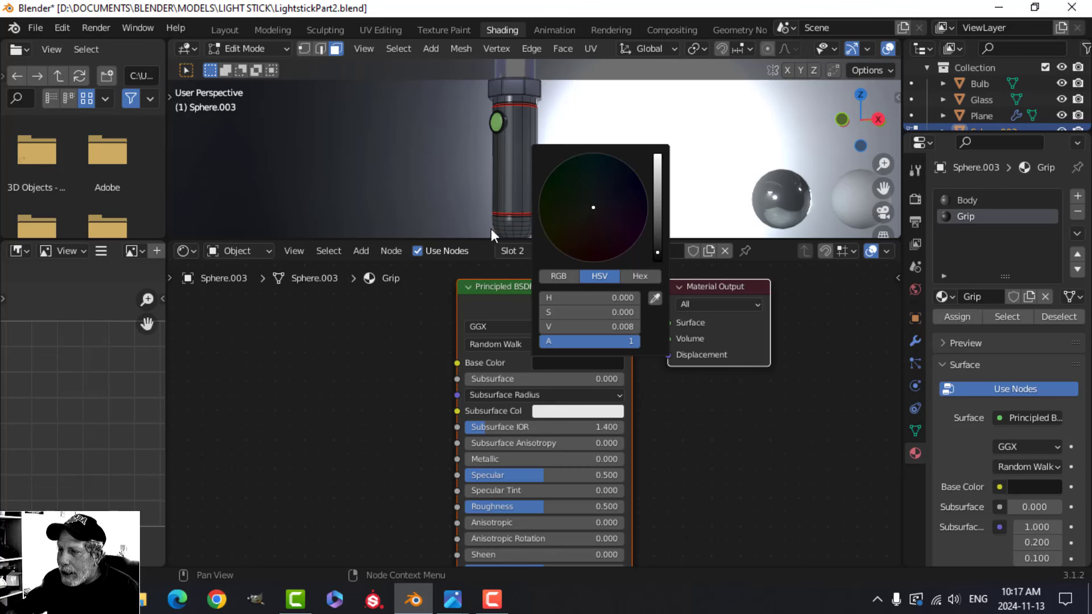
{"action": "scroll", "coordinate": [547, 212], "scroll_direction": "up", "scroll_amount": 2}
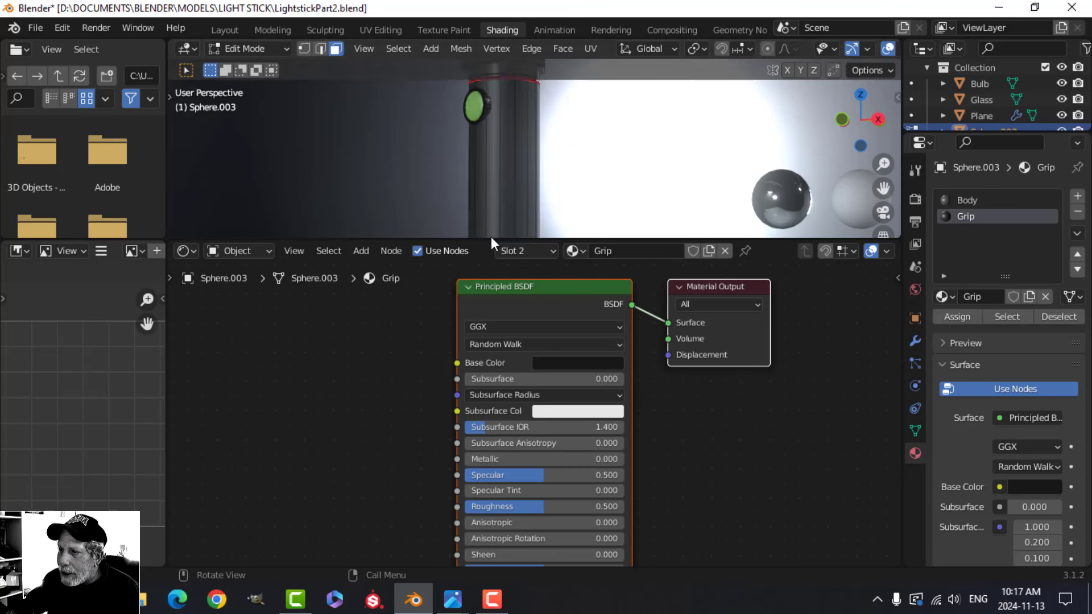
Set the Grip material's roughness to 0.650.
{"action": "scroll", "coordinate": [542, 198], "scroll_direction": "down", "scroll_amount": 1}
{"action": "mouse_move", "coordinate": [543, 181]}
{"action": "middle_mouse_down", "text": "shift"}
{"action": "mouse_move", "coordinate": [564, 142]}
{"action": "mouse_move", "coordinate": [552, 187]}
{"action": "middle_mouse_up", "text": "shift"}
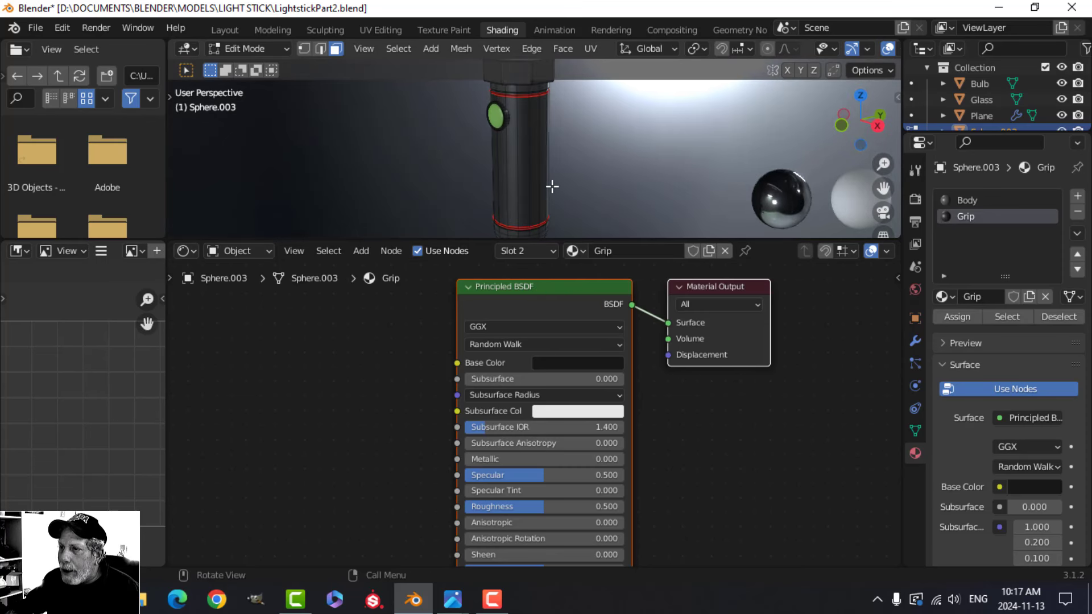
{"action": "scroll", "coordinate": [550, 186], "scroll_direction": "up", "scroll_amount": 3}
{"action": "scroll", "coordinate": [656, 490], "scroll_direction": "down", "scroll_amount": 1}
{"action": "middle_click_drag", "start_coordinate": [656, 490], "coordinate": [651, 438]}
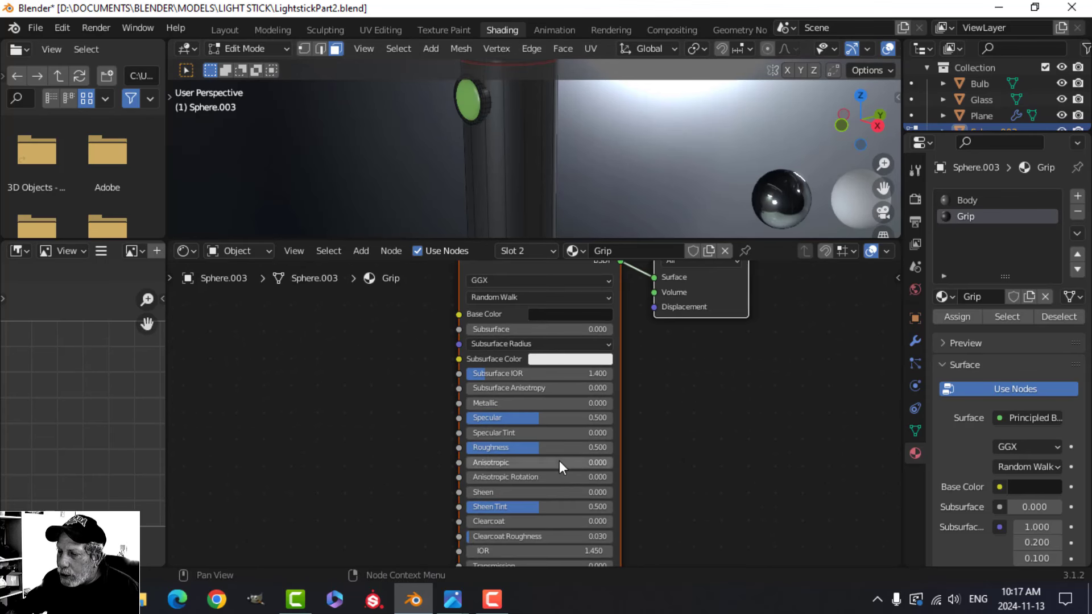
{"action": "left_click_drag", "start_coordinate": [535, 452], "coordinate": [558, 449]}
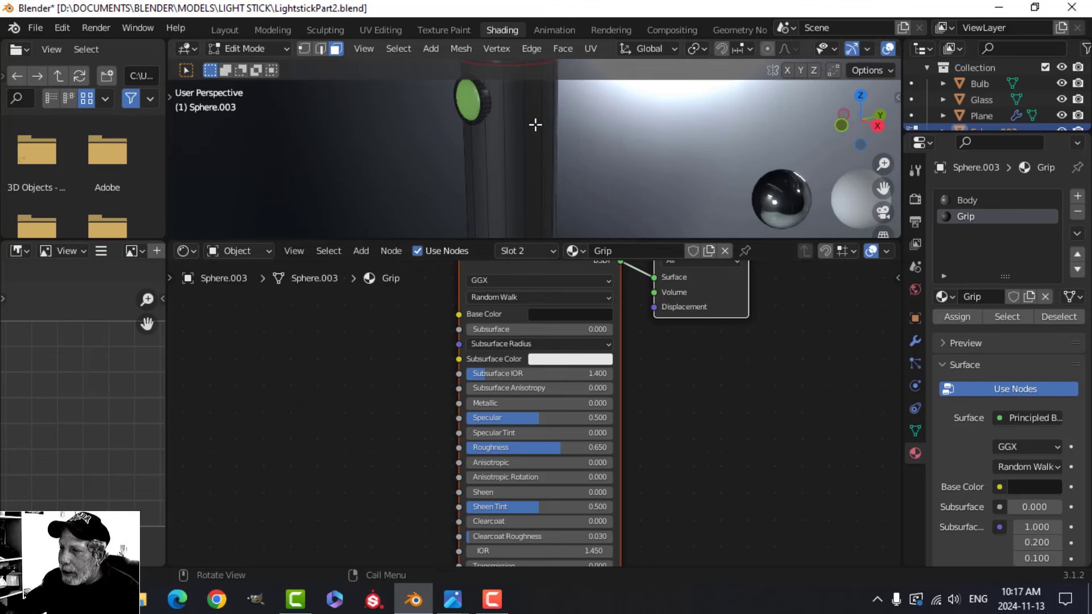
Add an Image Texture node beside the Principled BSDF and attach Mapping and Texture Coordinate nodes to it.
{"action": "scroll", "coordinate": [633, 340], "scroll_direction": "down", "scroll_amount": 2}
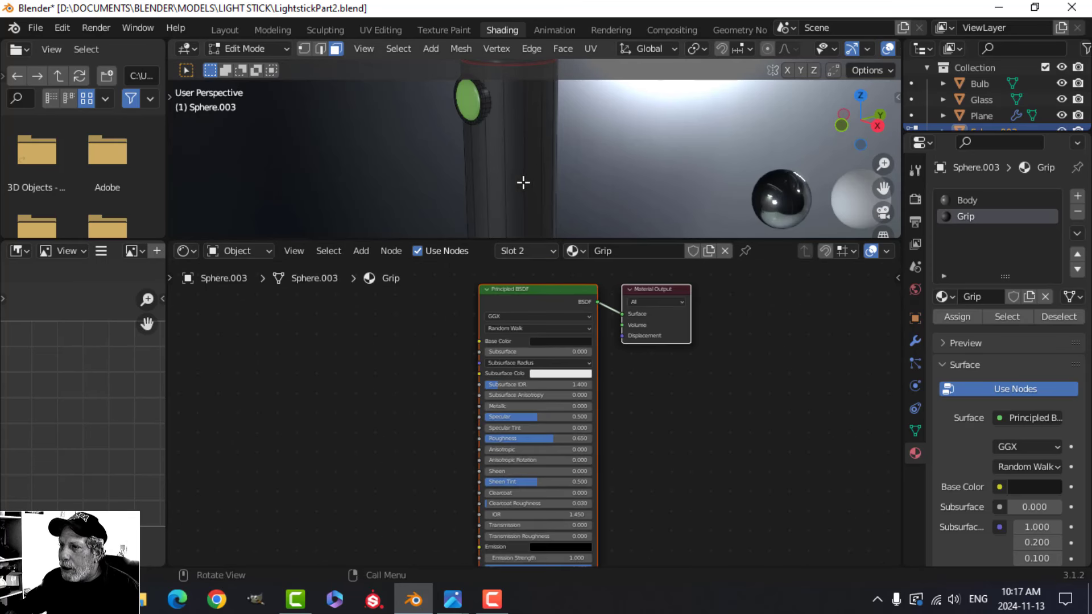
{"action": "scroll", "coordinate": [692, 314], "scroll_direction": "down", "scroll_amount": 2}
{"action": "middle_click_drag", "start_coordinate": [719, 397], "coordinate": [773, 408]}
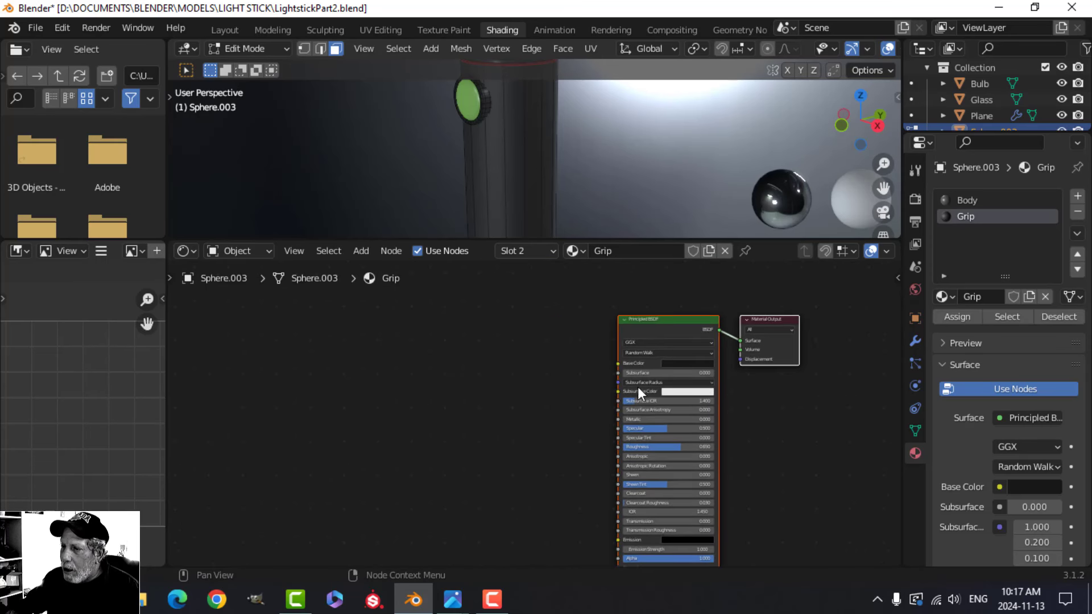
{"action": "middle_click_drag", "start_coordinate": [504, 384], "coordinate": [513, 391]}
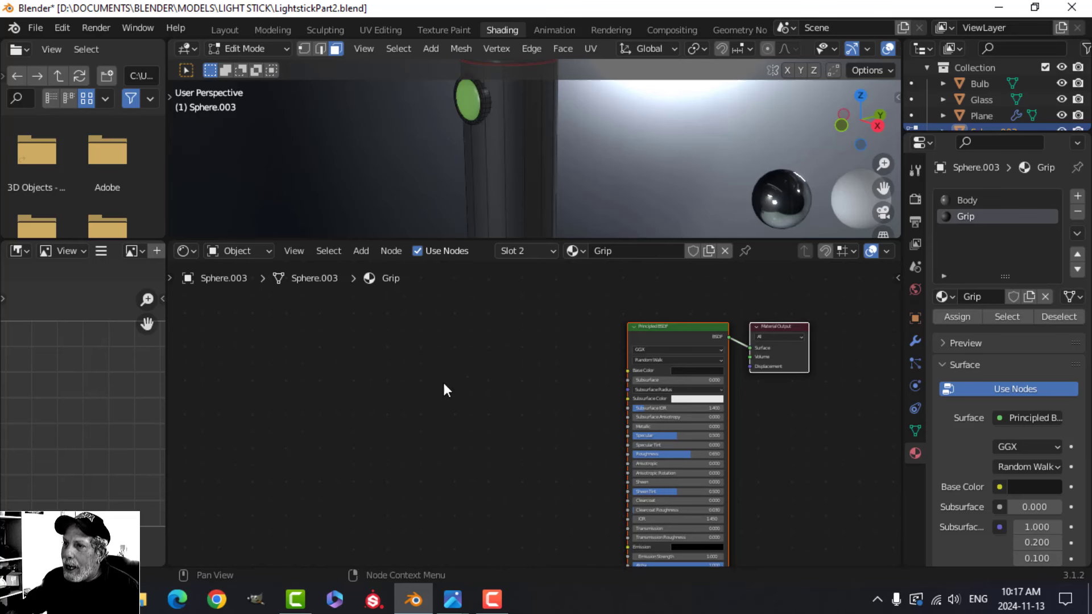
{"action": "middle_click_drag", "start_coordinate": [447, 357], "coordinate": [437, 366]}
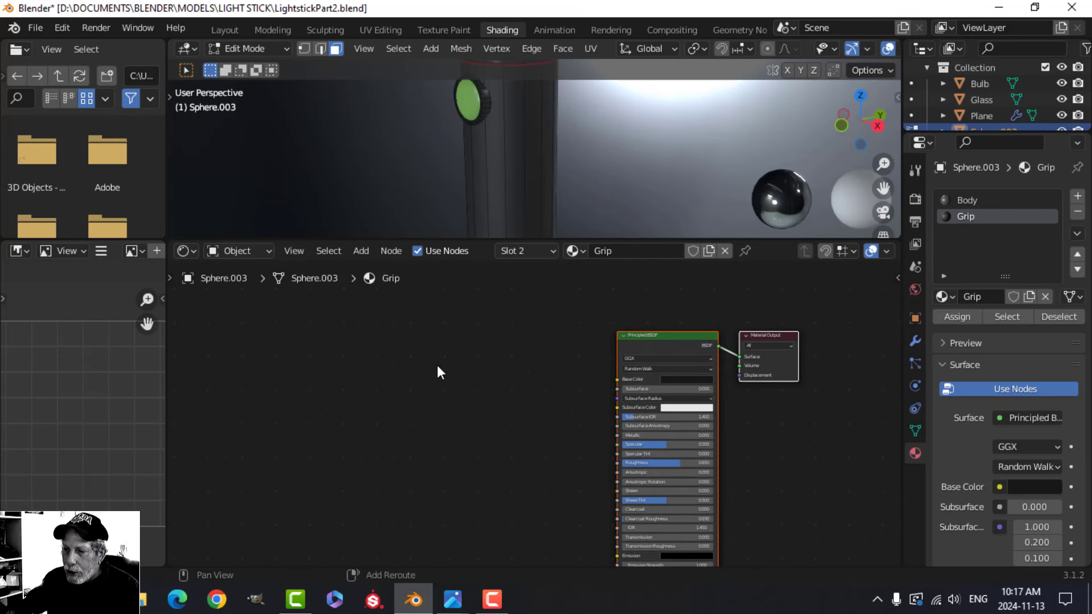
{"action": "key", "text": "shift+a"}
{"action": "mouse_move", "coordinate": [394, 436]}
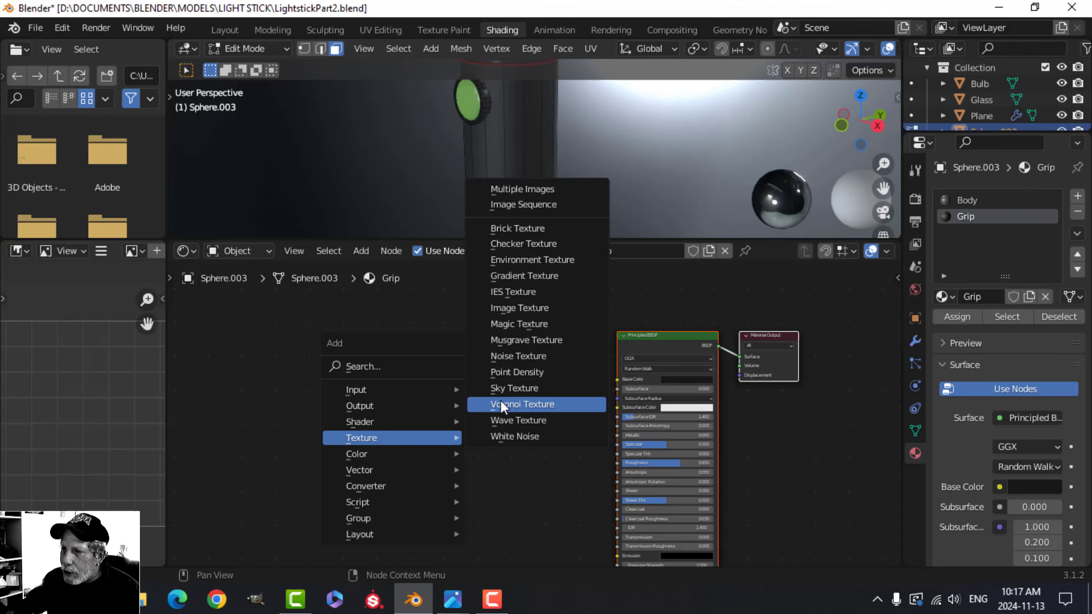
{"action": "left_click", "coordinate": [538, 307]}
{"action": "left_click", "coordinate": [417, 350]}
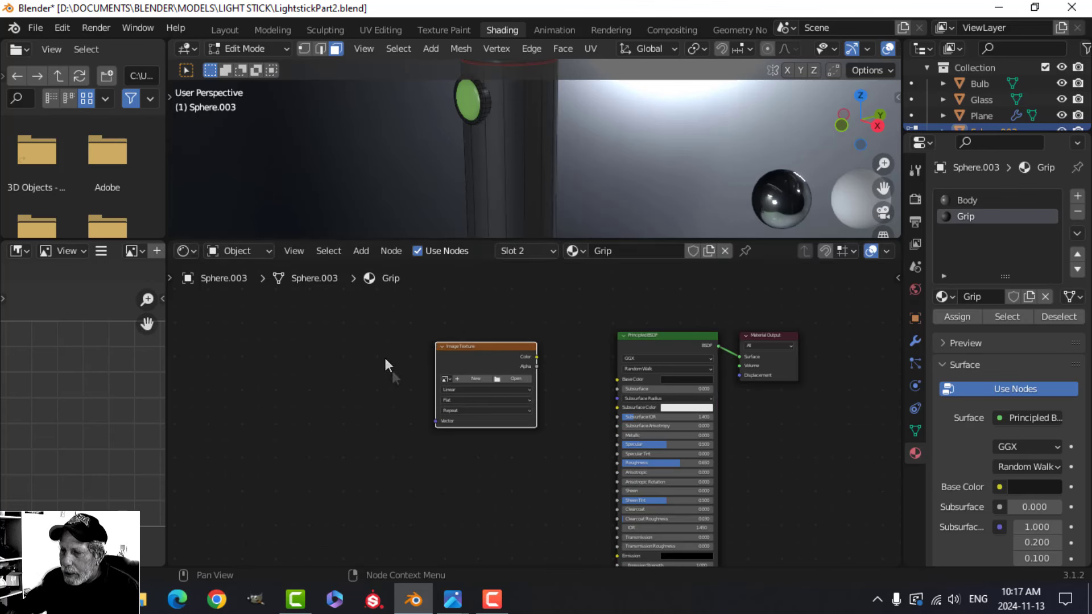
{"action": "middle_click_drag", "start_coordinate": [388, 367], "coordinate": [393, 369]}
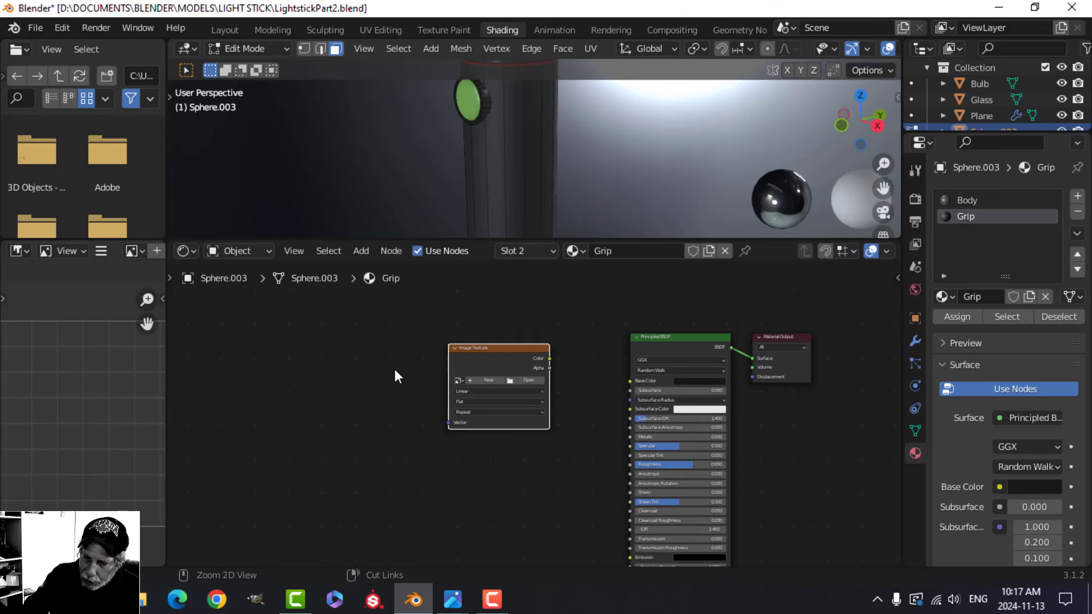
{"action": "key", "text": "ctrl+t"}
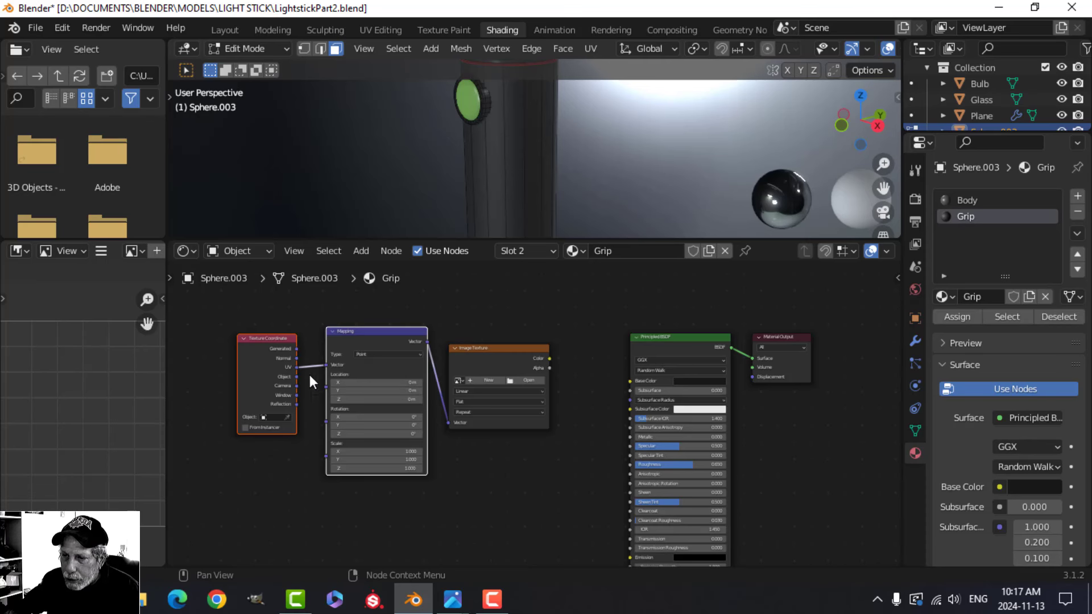
Load LightstickNormalPattern.jpg from the TEXTURES\ALPHAS folder into the Image Texture node.
{"action": "scroll", "coordinate": [298, 382], "scroll_direction": "up", "scroll_amount": 5}
{"action": "middle_click_drag", "start_coordinate": [300, 382], "coordinate": [265, 358]}
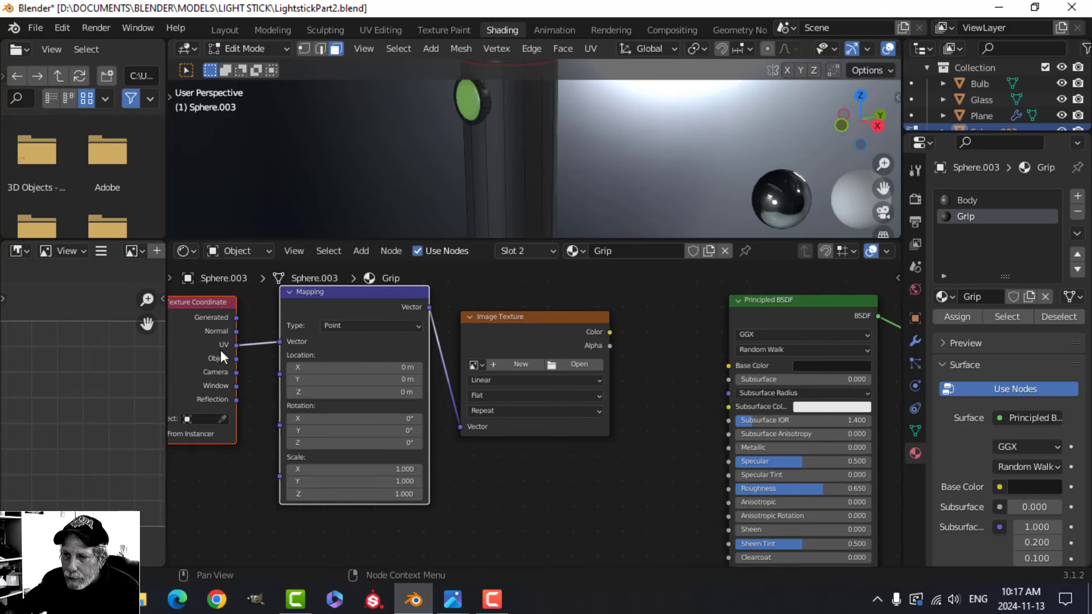
{"action": "scroll", "coordinate": [522, 423], "scroll_direction": "down", "scroll_amount": 1}
{"action": "scroll", "coordinate": [522, 434], "scroll_direction": "up", "scroll_amount": 3}
{"action": "middle_click_drag", "start_coordinate": [551, 439], "coordinate": [617, 387], "text": "shift"}
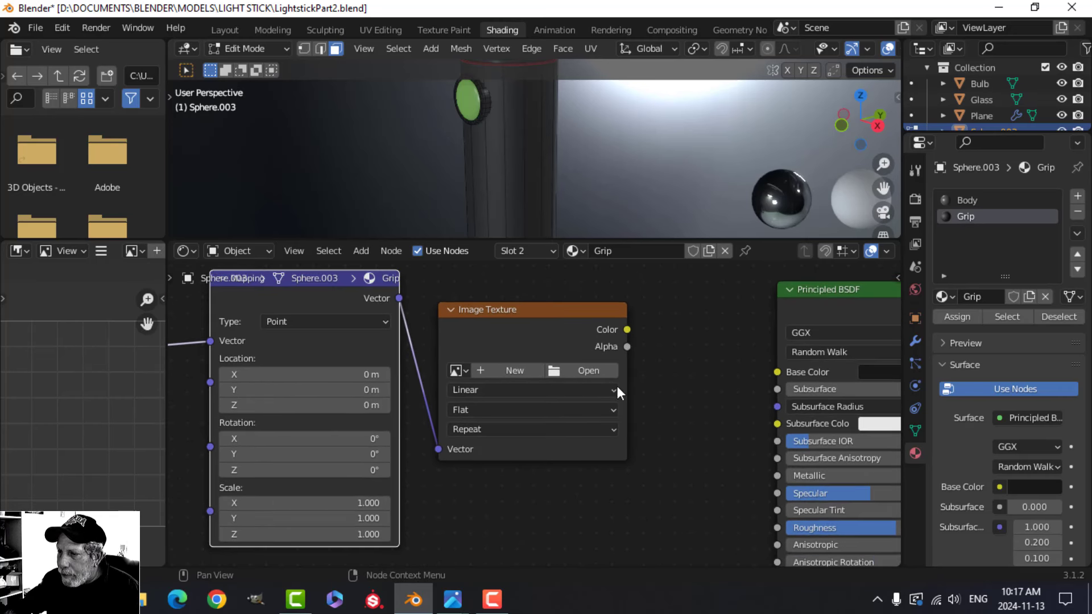
{"action": "left_click", "coordinate": [600, 363]}
{"action": "left_click", "coordinate": [175, 448]}
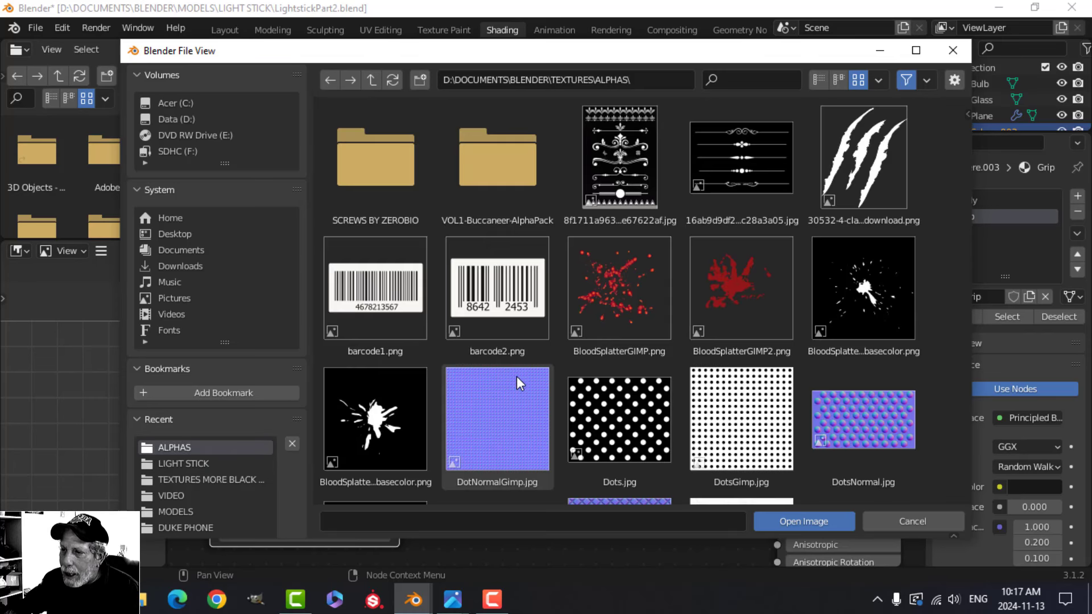
{"action": "scroll", "coordinate": [608, 449], "scroll_direction": "down", "scroll_amount": 5}
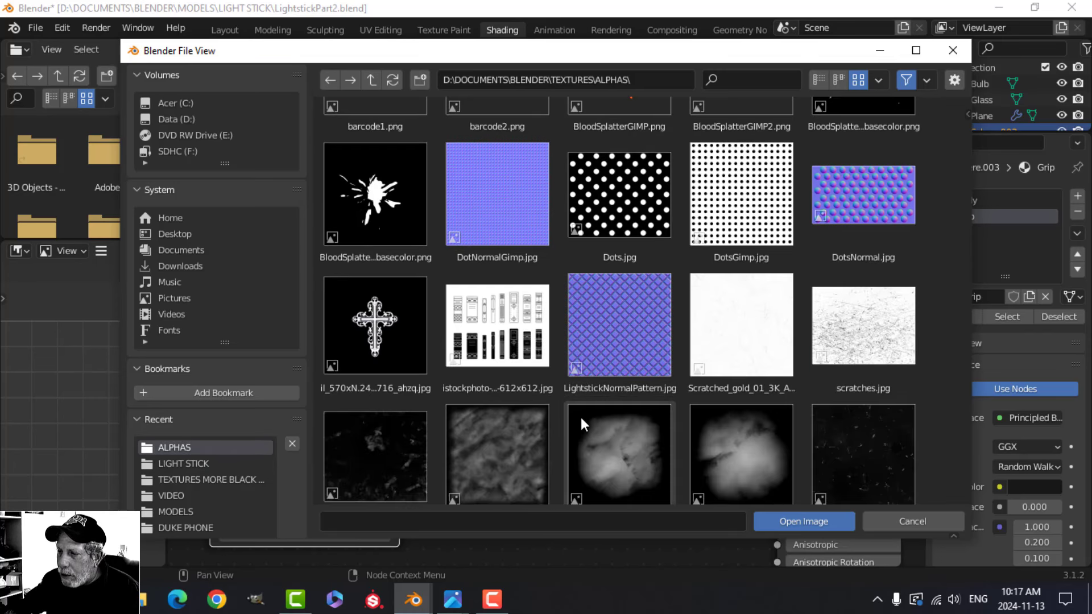
{"action": "left_click", "coordinate": [615, 341]}
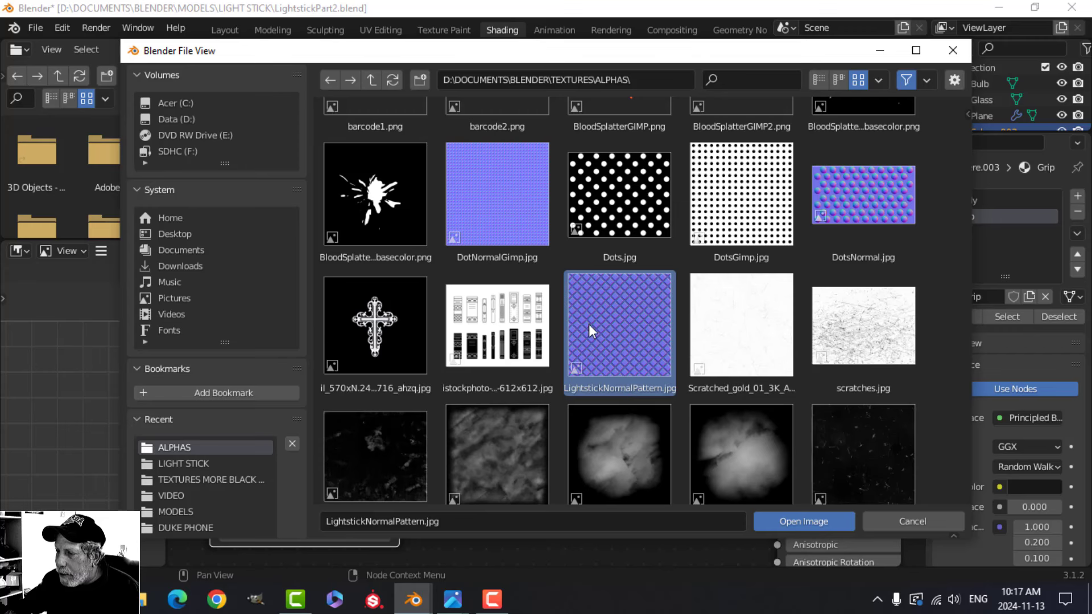
{"action": "left_click", "coordinate": [783, 521]}
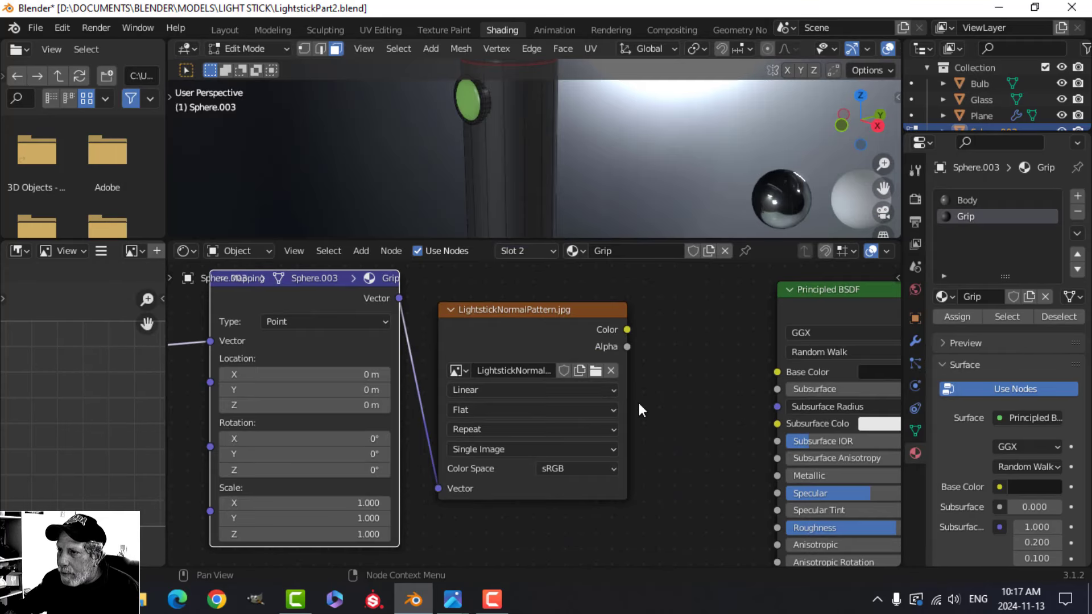
Set the LightstickNormalPattern.jpg Image Texture node's color space to Non-Color.
{"action": "scroll", "coordinate": [639, 402], "scroll_direction": "down", "scroll_amount": 1}
{"action": "middle_click_drag", "start_coordinate": [640, 403], "coordinate": [566, 332]}
{"action": "scroll", "coordinate": [548, 394], "scroll_direction": "up", "scroll_amount": 2}
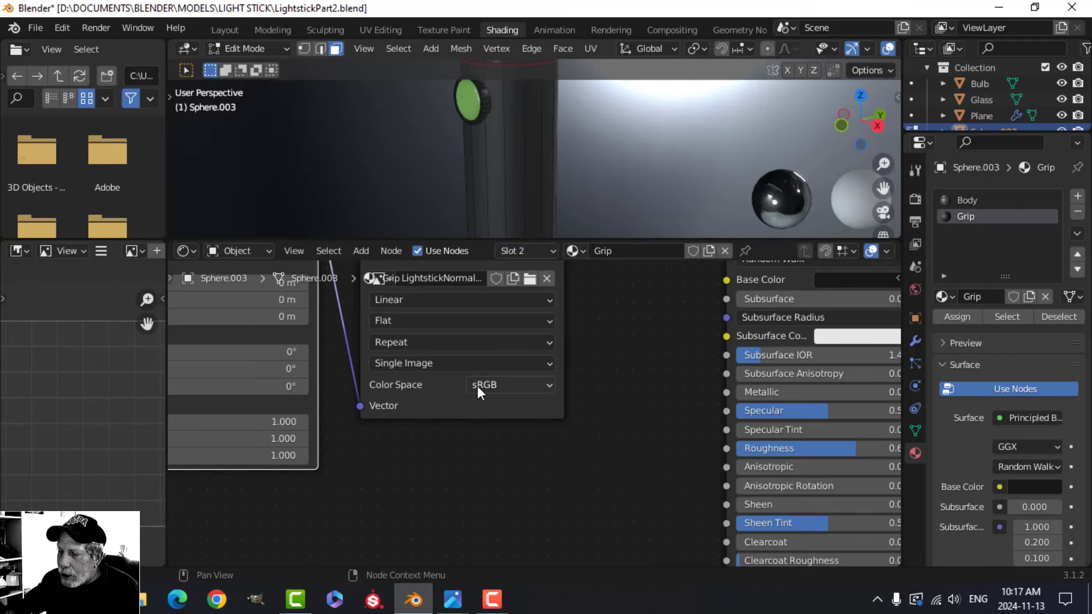
{"action": "left_click", "coordinate": [507, 384]}
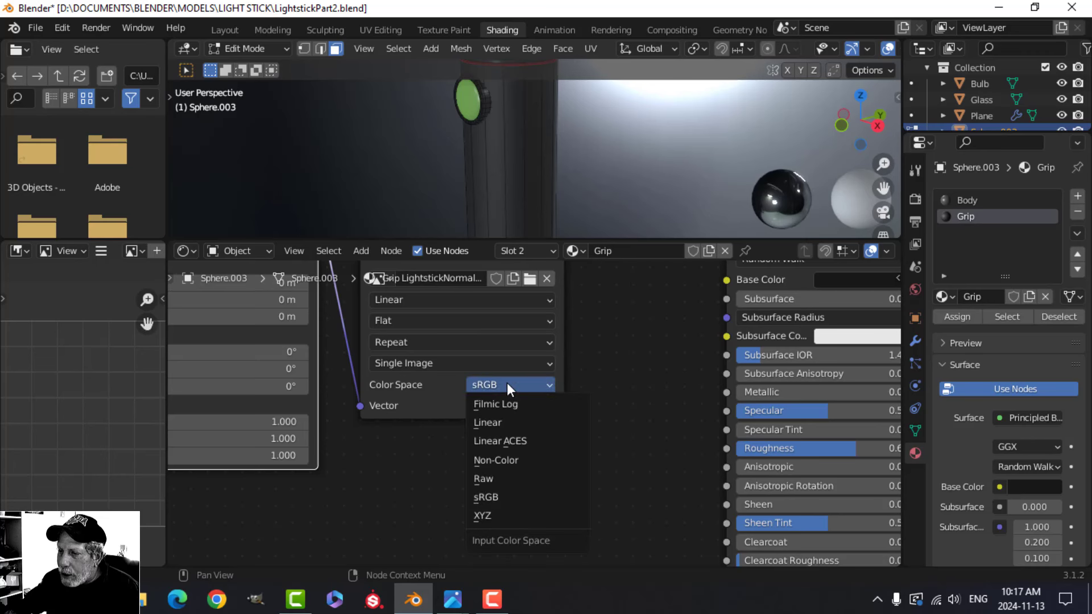
{"action": "left_click", "coordinate": [499, 457]}
Move the Texture Coordinate, Mapping and Image Texture nodes together farther from the Principled BSDF to free up space.
{"action": "scroll", "coordinate": [585, 415], "scroll_direction": "down", "scroll_amount": 5}
{"action": "middle_click_drag", "start_coordinate": [526, 424], "coordinate": [586, 424]}
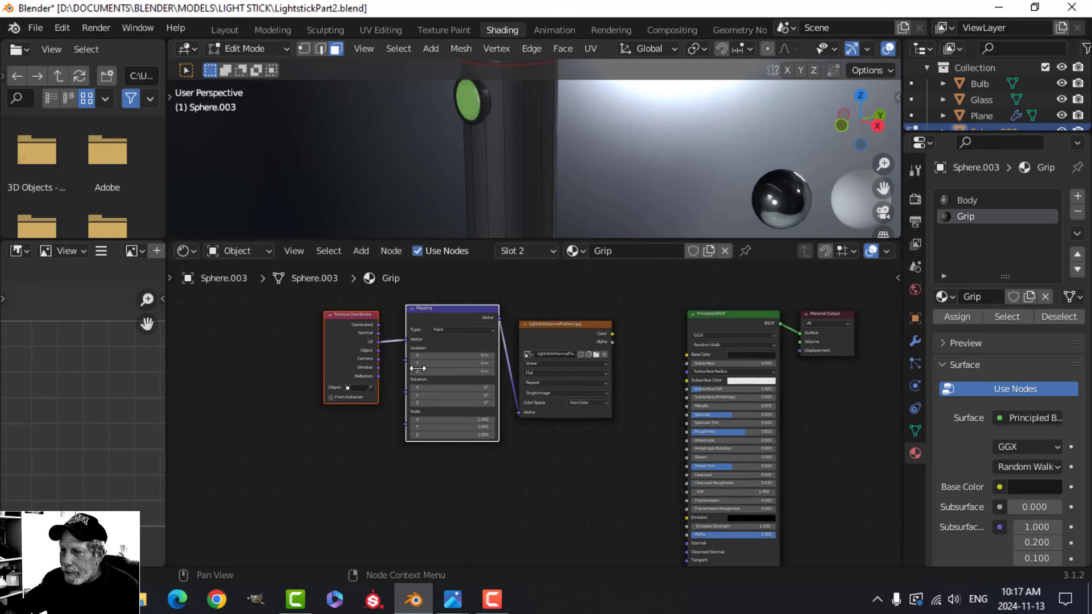
{"action": "left_click_drag", "start_coordinate": [273, 317], "coordinate": [616, 431]}
{"action": "key", "text": "g"}
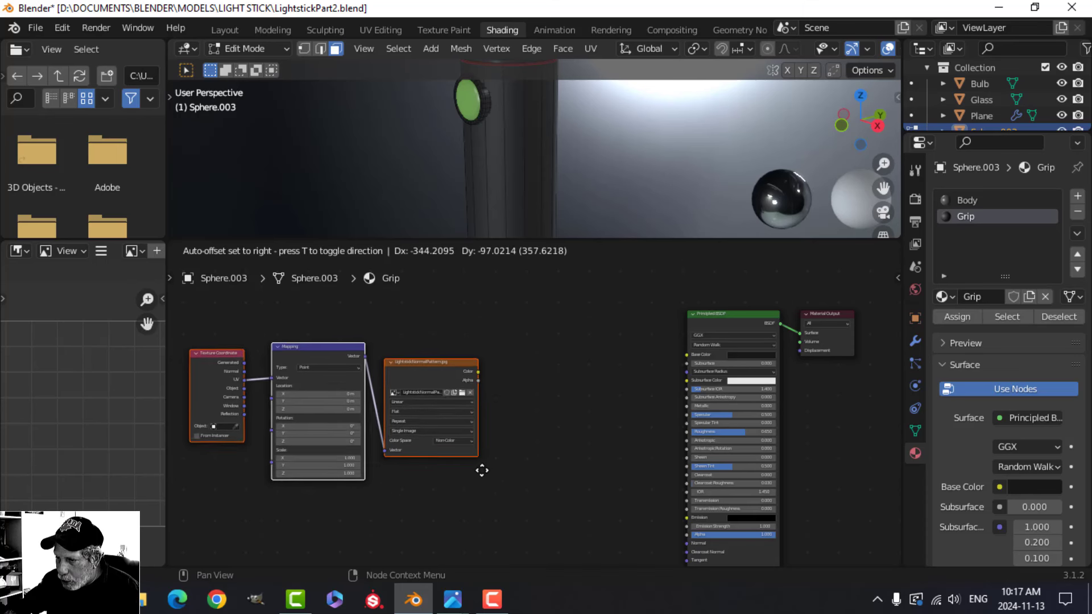
{"action": "left_click", "coordinate": [476, 493]}
Add a Normal Map vector node between the Image Texture and the Principled BSDF.
{"action": "scroll", "coordinate": [630, 476], "scroll_direction": "up", "scroll_amount": 2}
{"action": "scroll", "coordinate": [612, 360], "scroll_direction": "down", "scroll_amount": 2, "text": "shift"}
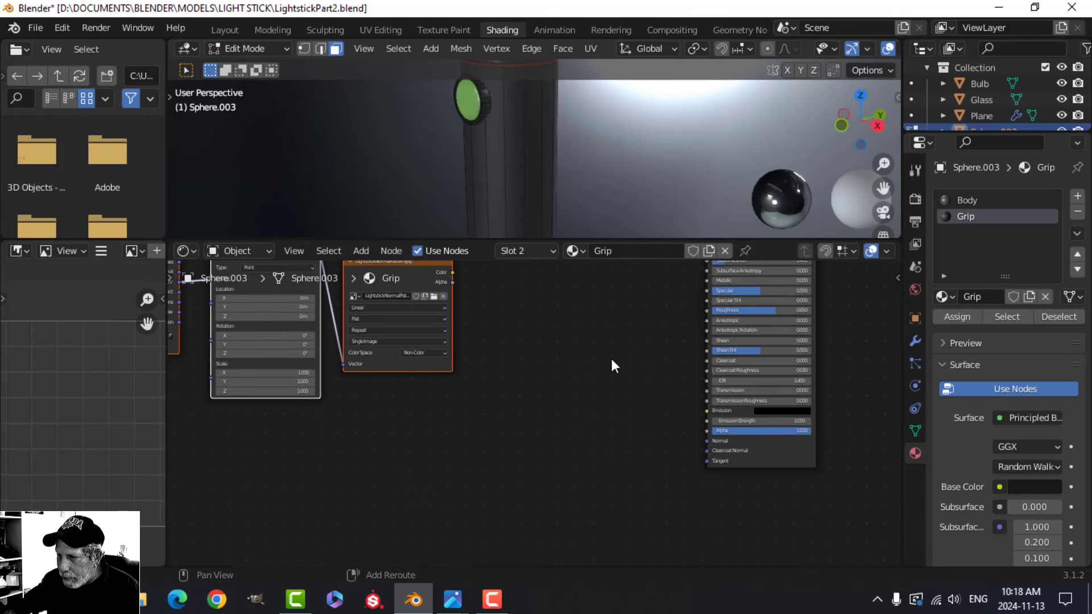
{"action": "key", "text": "shift+a"}
{"action": "mouse_move", "coordinate": [523, 436]}
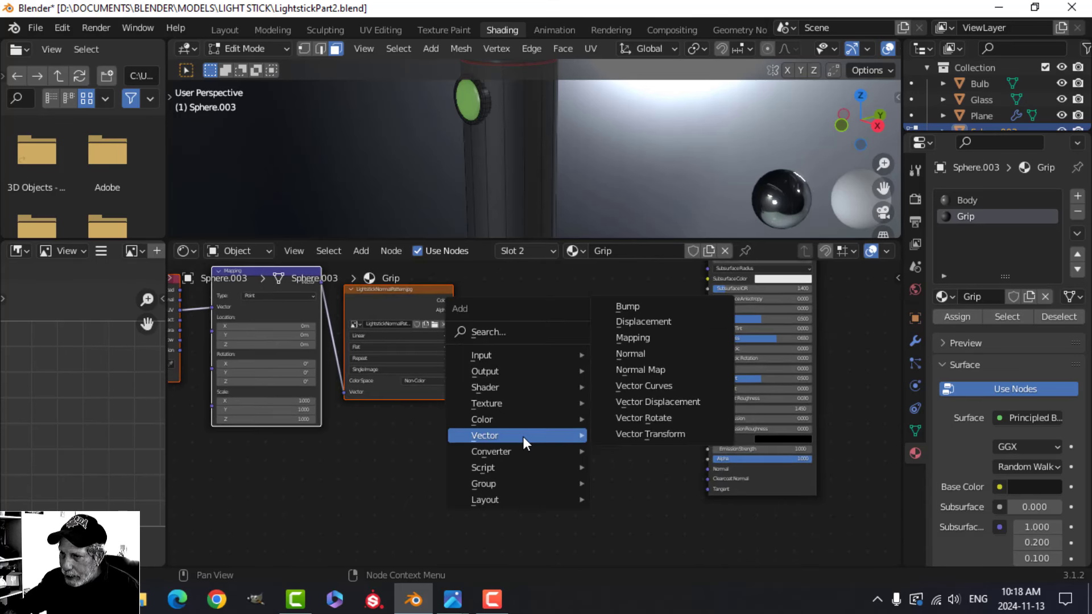
{"action": "left_click", "coordinate": [640, 370]}
{"action": "left_click", "coordinate": [548, 365]}
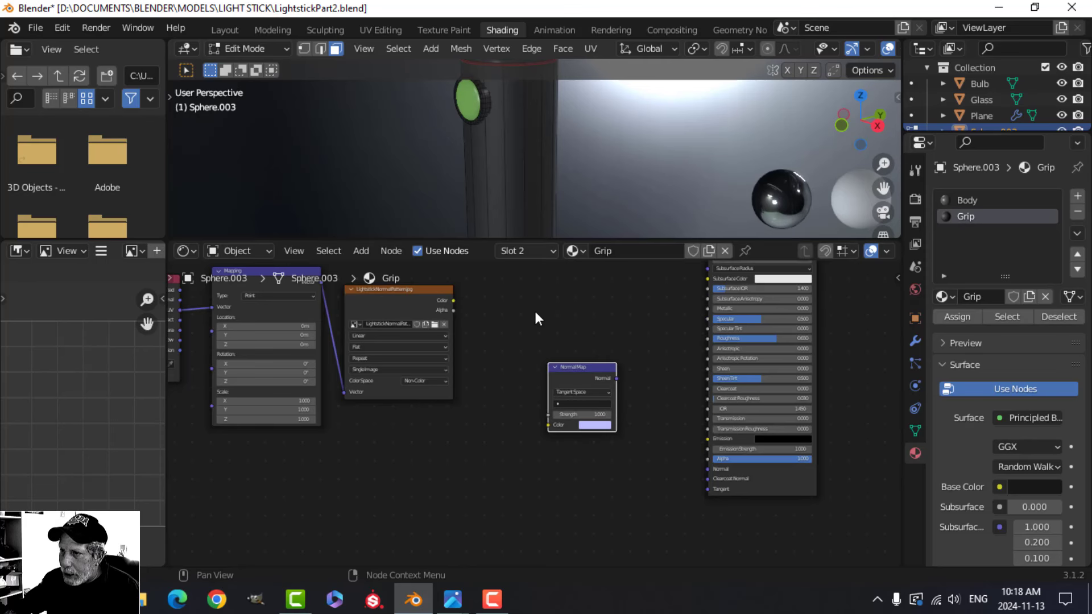
Connect the image's Color output to the Normal Map's Color input and its Normal output to the Principled BSDF's Normal input.
{"action": "scroll", "coordinate": [509, 347], "scroll_direction": "up", "scroll_amount": 1}
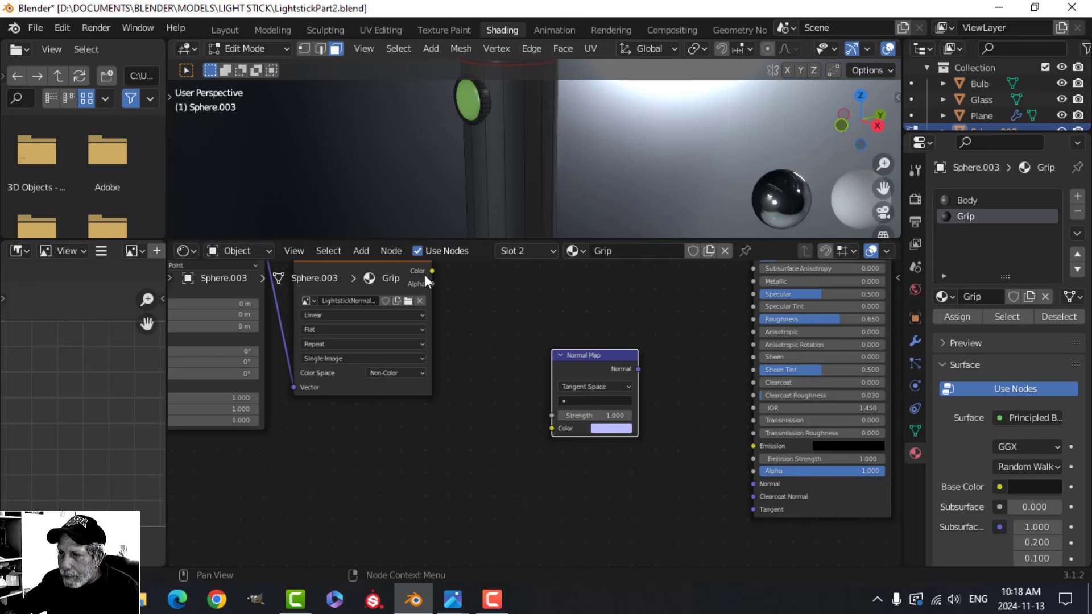
{"action": "left_click_drag", "start_coordinate": [432, 271], "coordinate": [554, 431]}
{"action": "scroll", "coordinate": [651, 436], "scroll_direction": "down", "scroll_amount": 1}
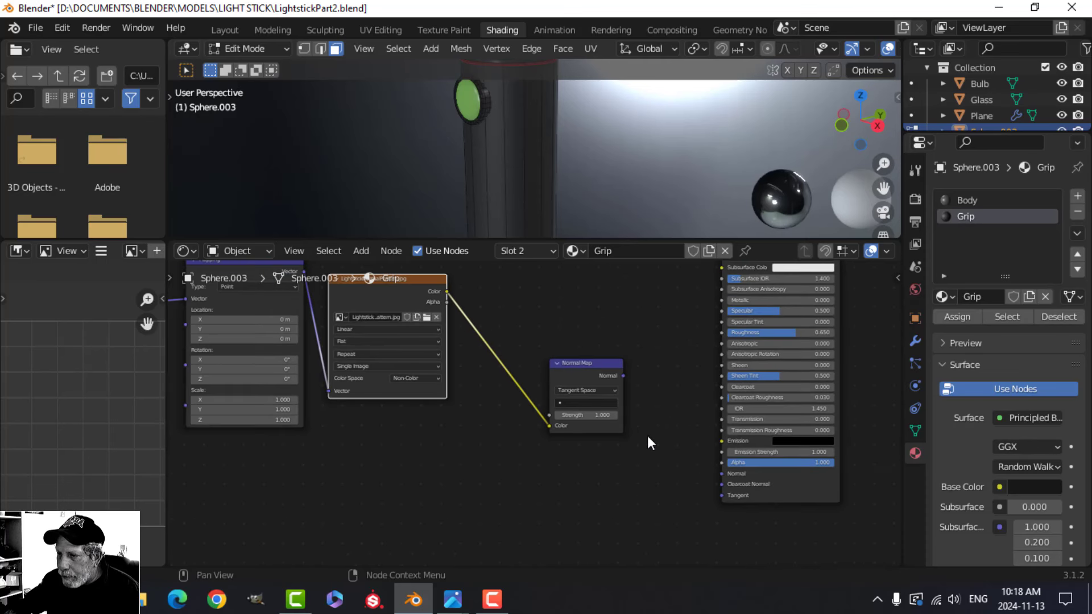
{"action": "middle_click_drag", "start_coordinate": [647, 436], "coordinate": [605, 384]}
{"action": "left_click_drag", "start_coordinate": [587, 324], "coordinate": [686, 423]}
{"action": "mouse_move", "coordinate": [560, 171]}
{"action": "middle_mouse_down"}
{"action": "mouse_move", "coordinate": [541, 153]}
{"action": "mouse_move", "coordinate": [613, 181]}
{"action": "mouse_move", "coordinate": [577, 159]}
{"action": "middle_mouse_up"}
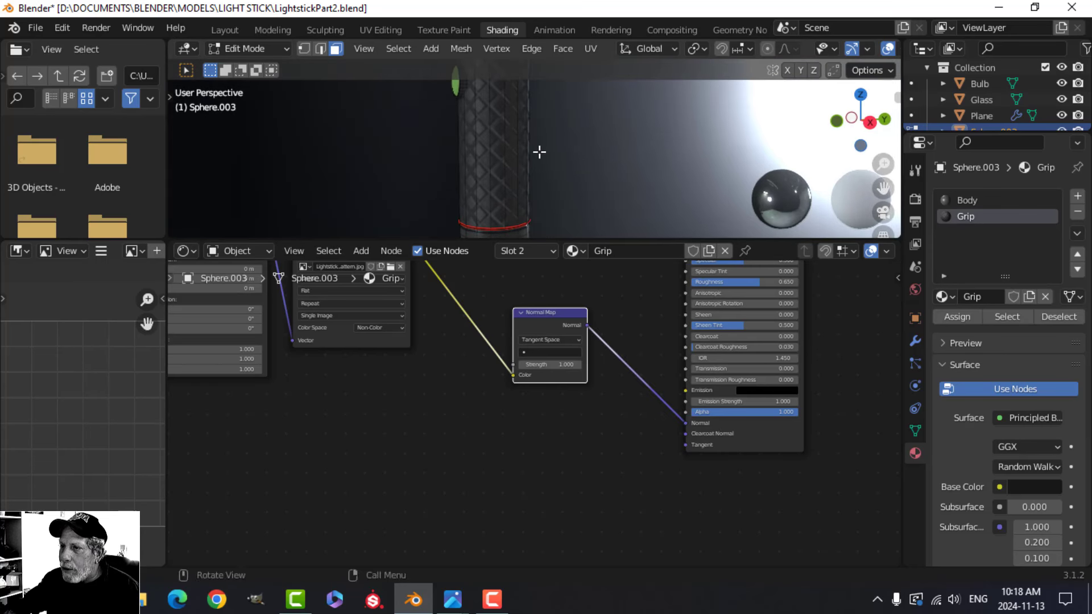
Select the grip's linked faces in the UV Editing workspace and examine their UV layout over the diamond pattern.
{"action": "left_click", "coordinate": [382, 31]}
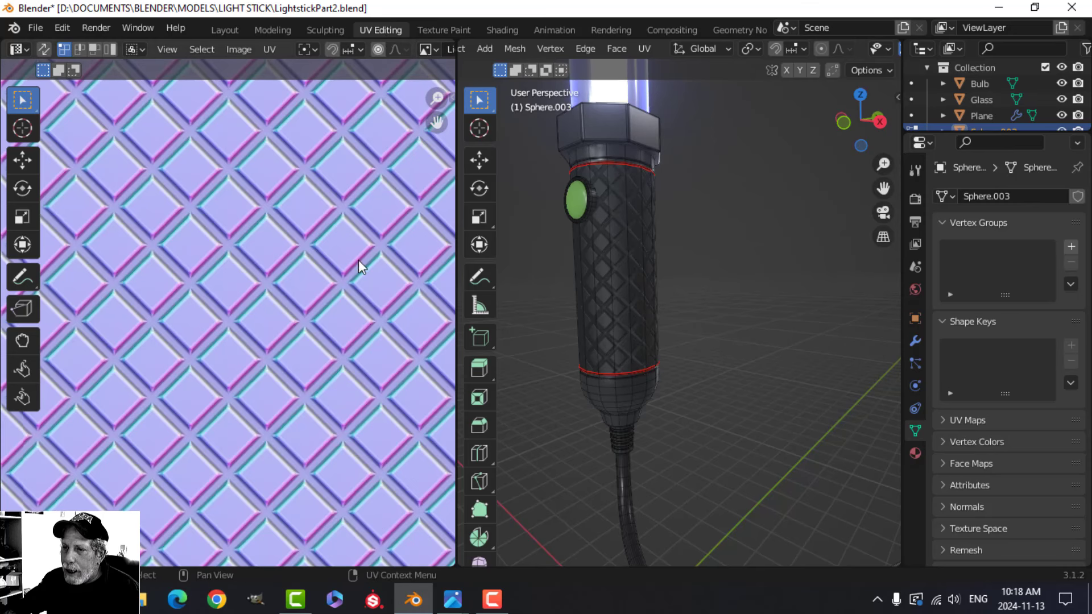
{"action": "scroll", "coordinate": [356, 274], "scroll_direction": "down", "scroll_amount": 5}
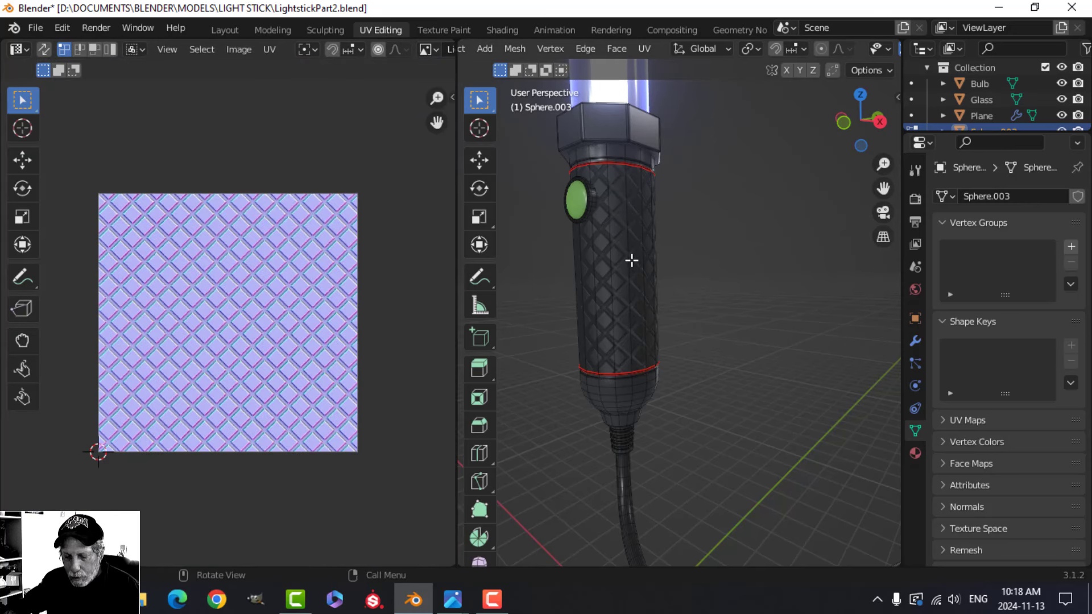
{"action": "key", "text": "l"}
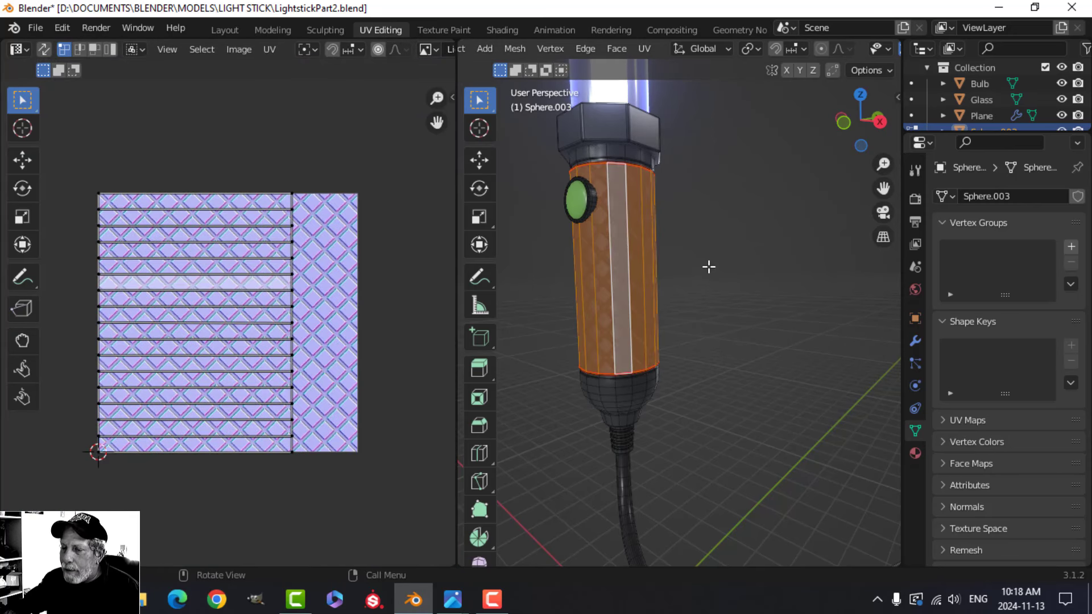
{"action": "key", "text": "a"}
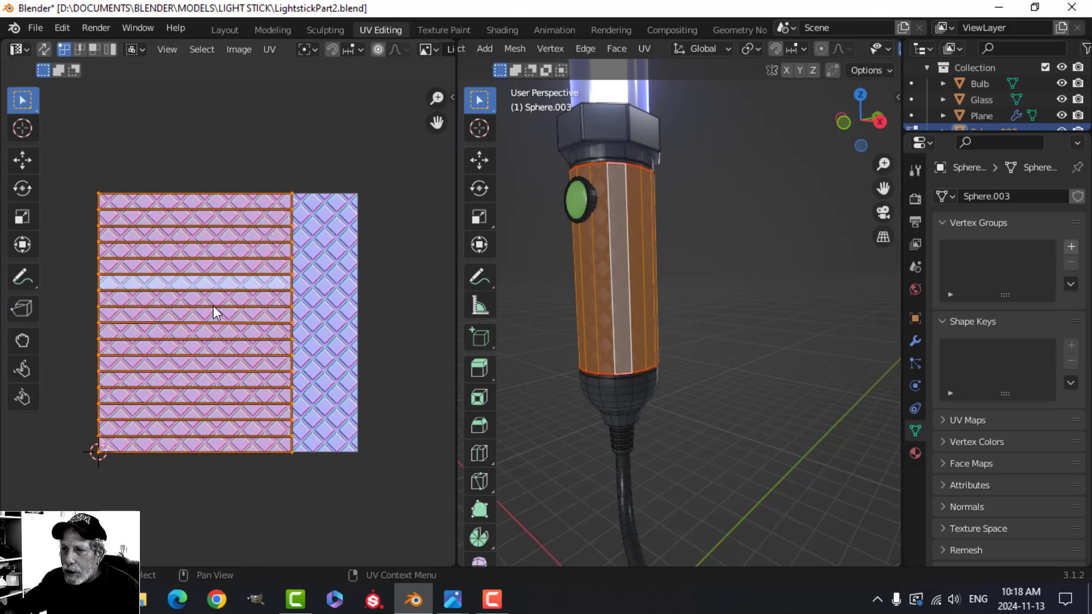
{"action": "middle_click_drag", "start_coordinate": [719, 278], "coordinate": [514, 302]}
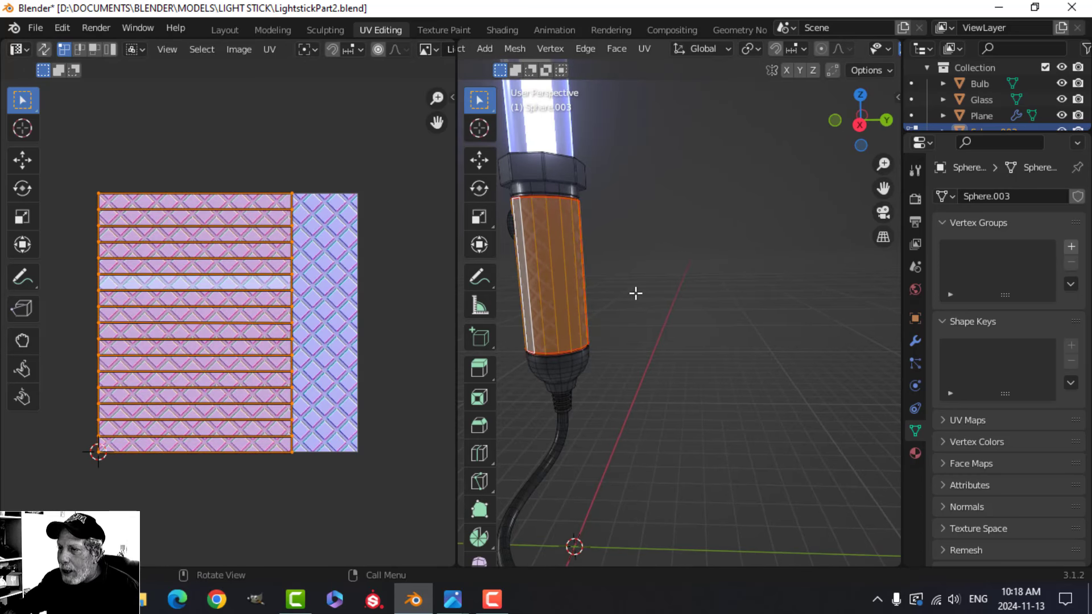
Return to Object Mode and examine the diamond pattern around the grip from several sides.
{"action": "key", "text": "Tab"}
{"action": "scroll", "coordinate": [677, 293], "scroll_direction": "up", "scroll_amount": 5}
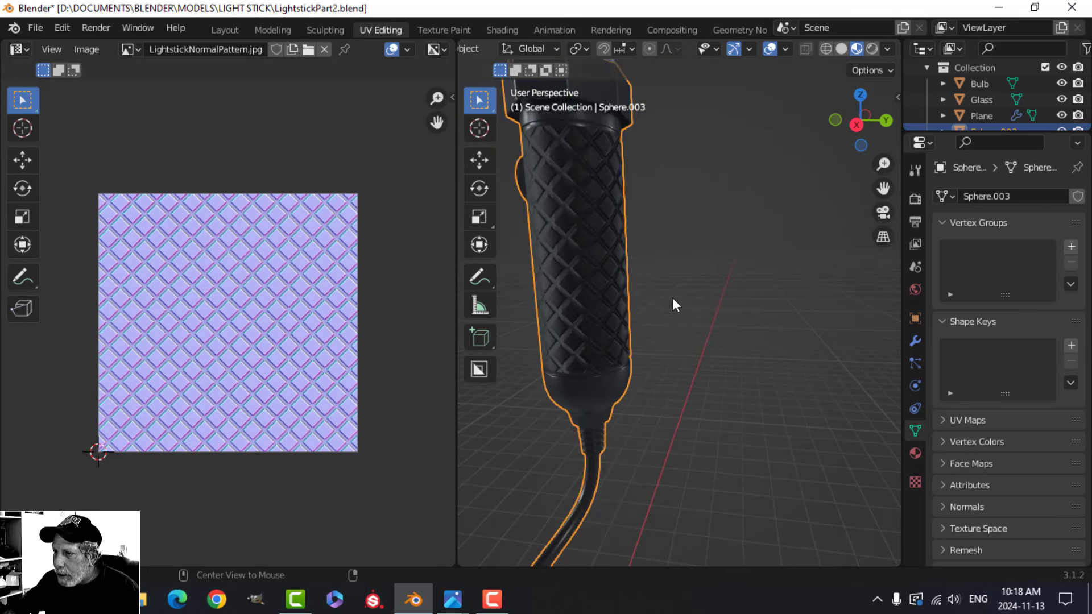
{"action": "left_click", "coordinate": [673, 299]}
{"action": "mouse_move", "coordinate": [673, 299]}
{"action": "middle_mouse_down"}
{"action": "mouse_move", "coordinate": [621, 319]}
{"action": "mouse_move", "coordinate": [683, 315]}
{"action": "mouse_move", "coordinate": [684, 297]}
{"action": "middle_mouse_up"}
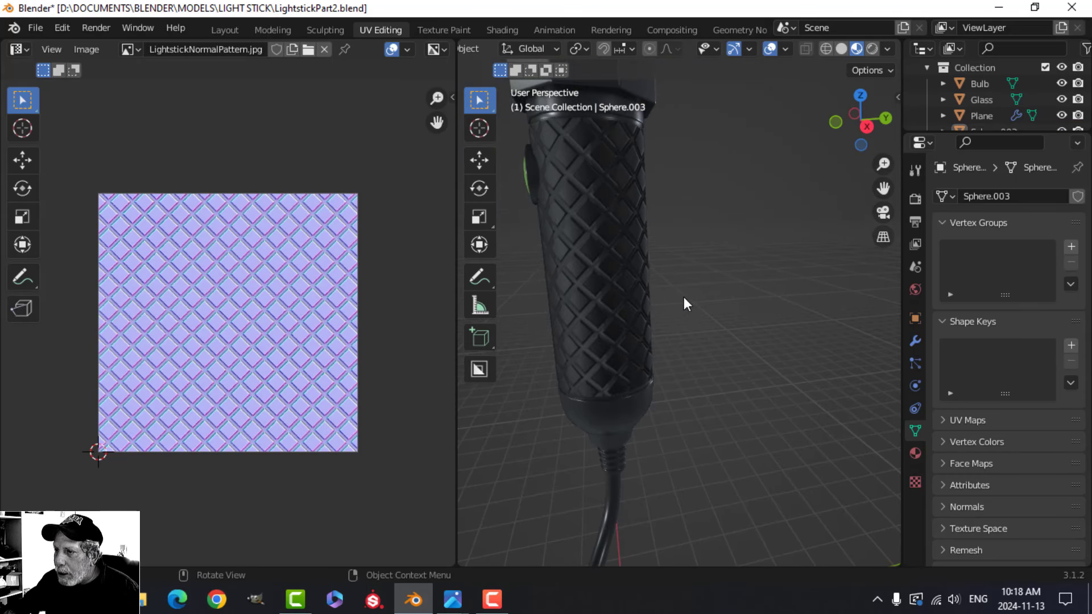
{"action": "left_click", "coordinate": [630, 272]}
{"action": "middle_click_drag", "start_coordinate": [579, 316], "coordinate": [720, 297]}
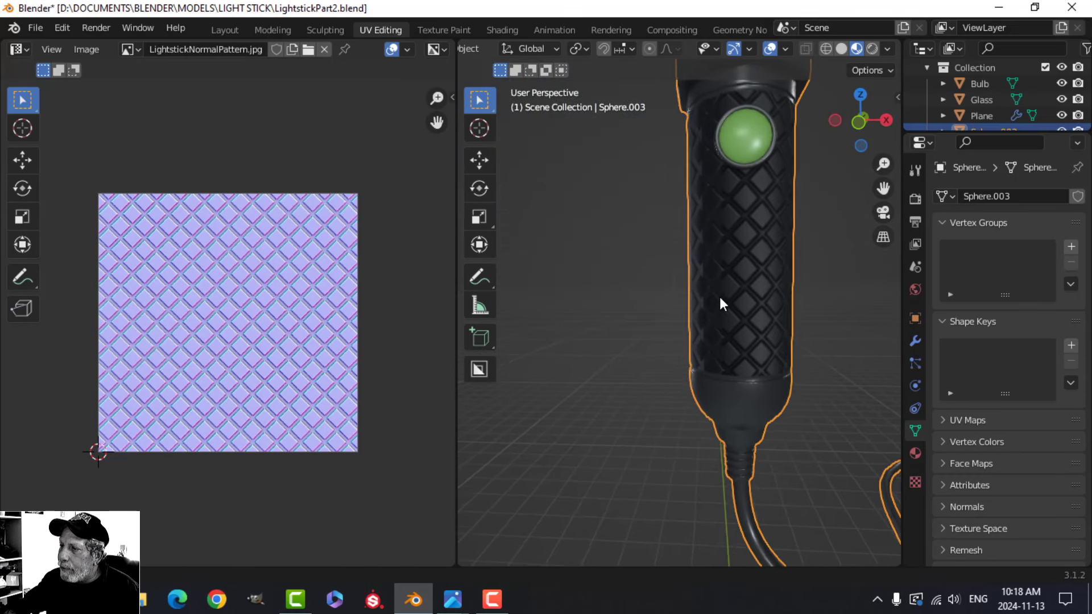
Set the Grip material's Principled BSDF roughness to 0.35 in the Shading workspace.
{"action": "left_click", "coordinate": [503, 31]}
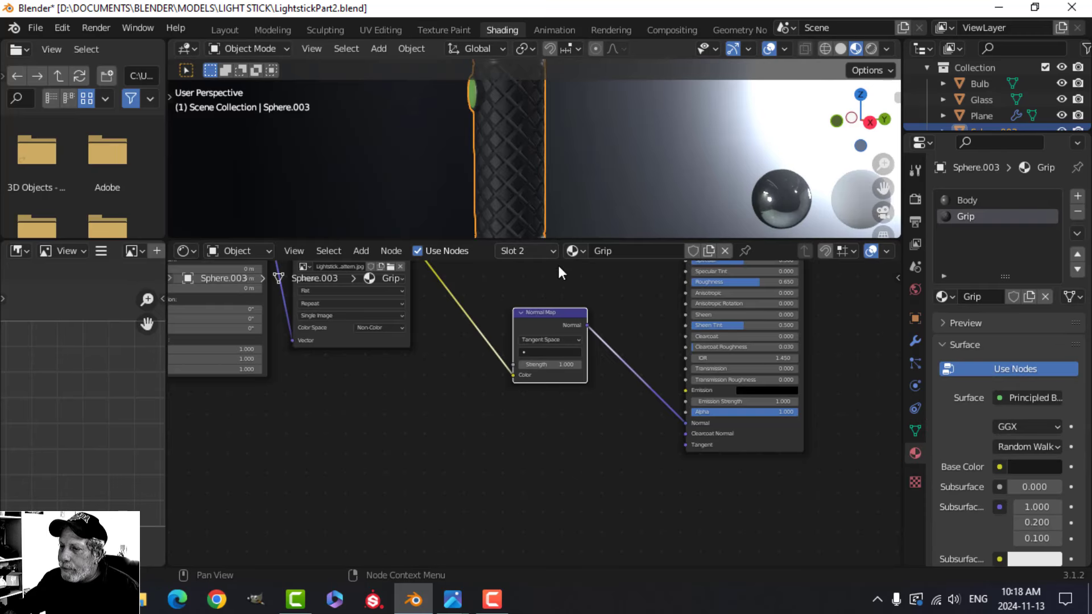
{"action": "scroll", "coordinate": [576, 371], "scroll_direction": "down", "scroll_amount": 2}
{"action": "middle_click_drag", "start_coordinate": [609, 360], "coordinate": [445, 385]}
{"action": "scroll", "coordinate": [560, 379], "scroll_direction": "up", "scroll_amount": 3}
{"action": "middle_click_drag", "start_coordinate": [559, 379], "coordinate": [580, 417]}
{"action": "scroll", "coordinate": [535, 414], "scroll_direction": "up", "scroll_amount": 3}
{"action": "middle_click_drag", "start_coordinate": [579, 375], "coordinate": [574, 397]}
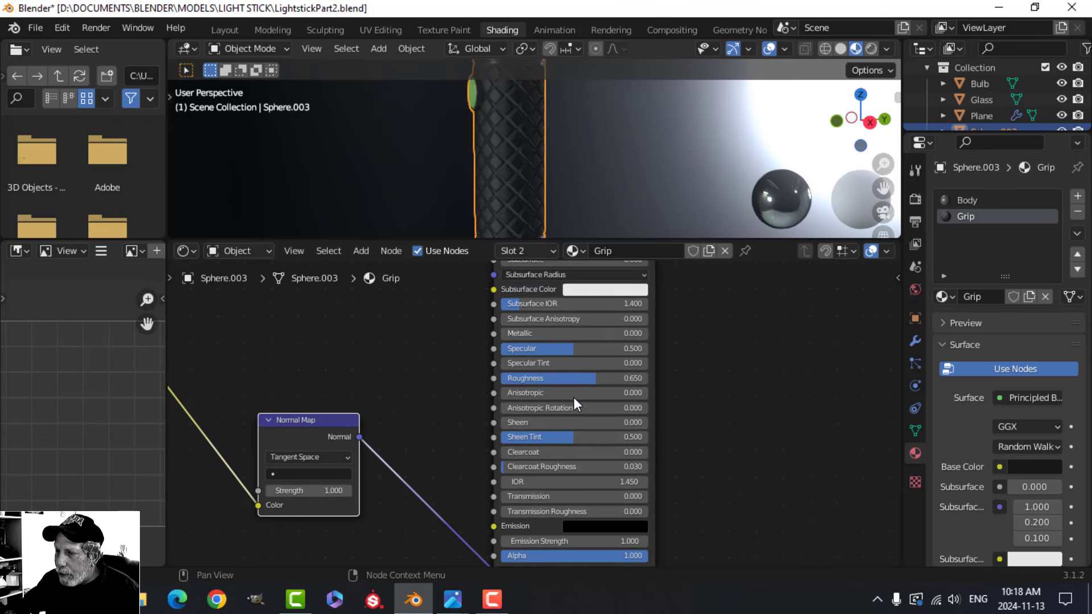
{"action": "left_click", "coordinate": [614, 379]}
{"action": "type", "text": "0.35"}
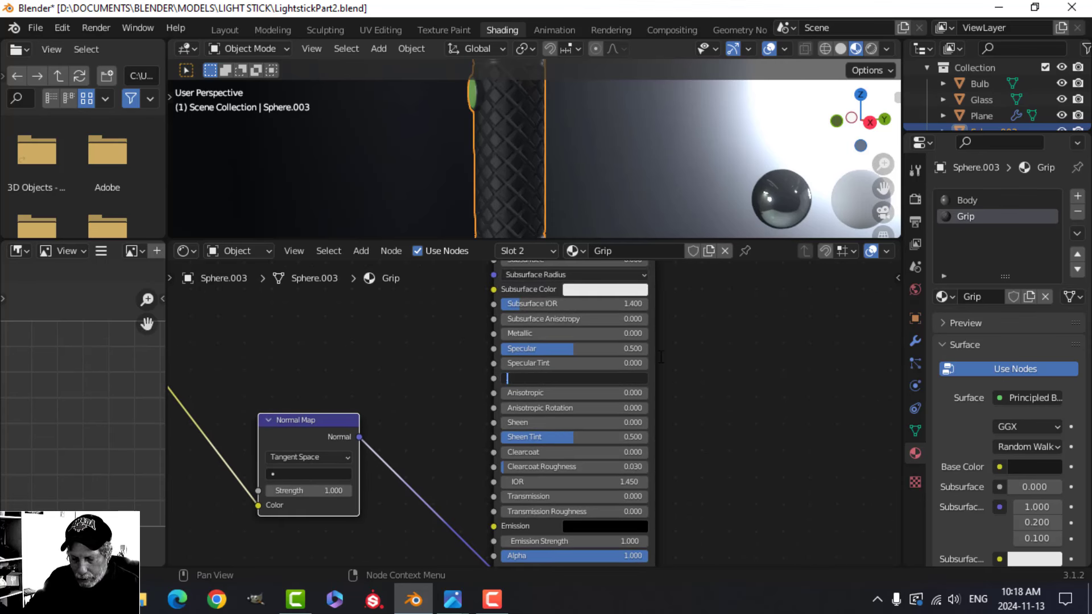
{"action": "key", "text": "Return"}
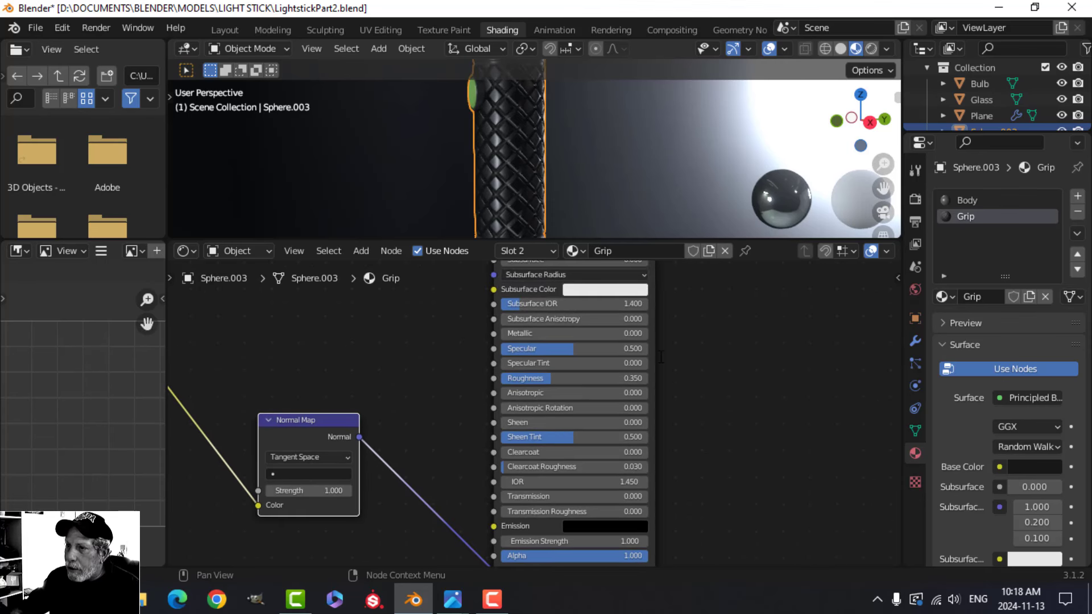
Examine the grip's sheen against the rest of the handle in the Layout workspace.
{"action": "left_click", "coordinate": [229, 29]}
{"action": "middle_click_drag", "start_coordinate": [497, 225], "coordinate": [536, 213]}
{"action": "scroll", "coordinate": [546, 223], "scroll_direction": "up", "scroll_amount": 4}
{"action": "scroll", "coordinate": [544, 221], "scroll_direction": "down", "scroll_amount": 3}
{"action": "scroll", "coordinate": [552, 198], "scroll_direction": "up", "scroll_amount": 3}
{"action": "left_click", "coordinate": [492, 226]}
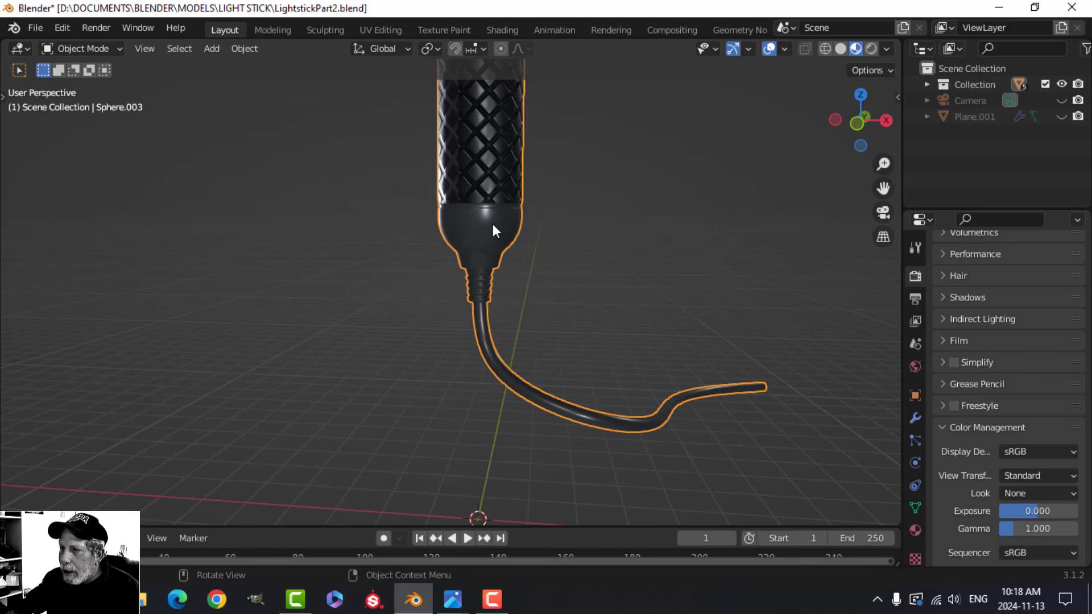
{"action": "middle_click_drag", "start_coordinate": [613, 207], "coordinate": [568, 218]}
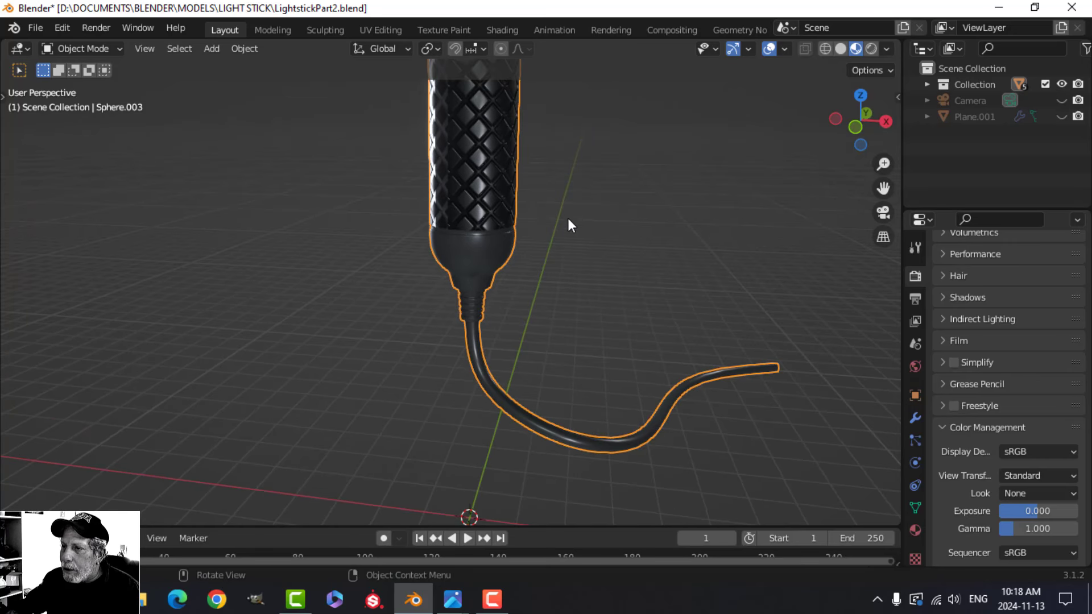
Set the Grip material's roughness to 0.5 and check the whole handle in the Layout workspace.
{"action": "left_click", "coordinate": [501, 32]}
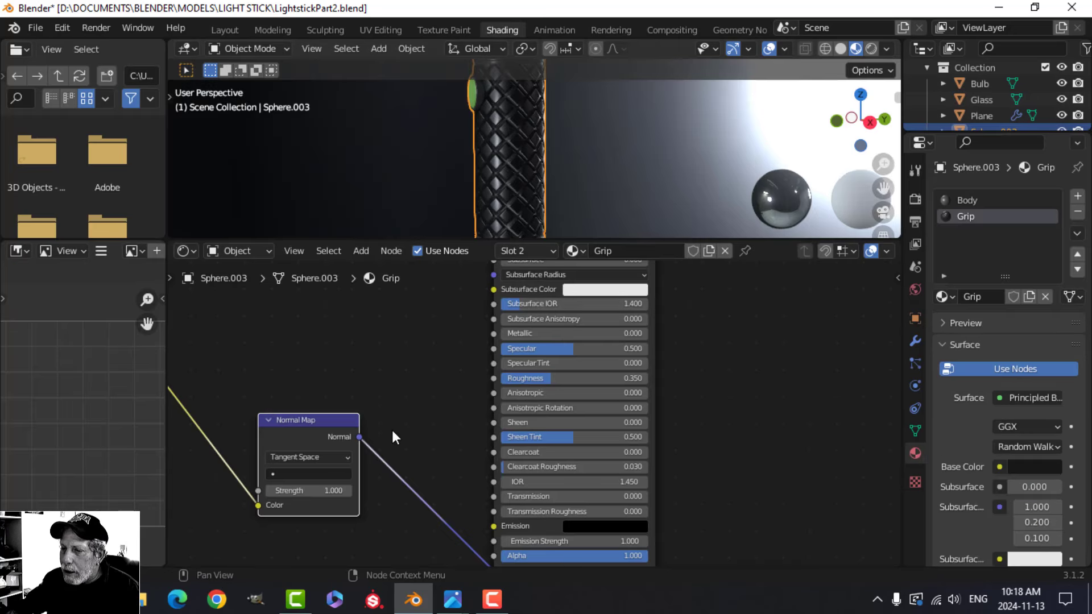
{"action": "double_click", "coordinate": [574, 378]}
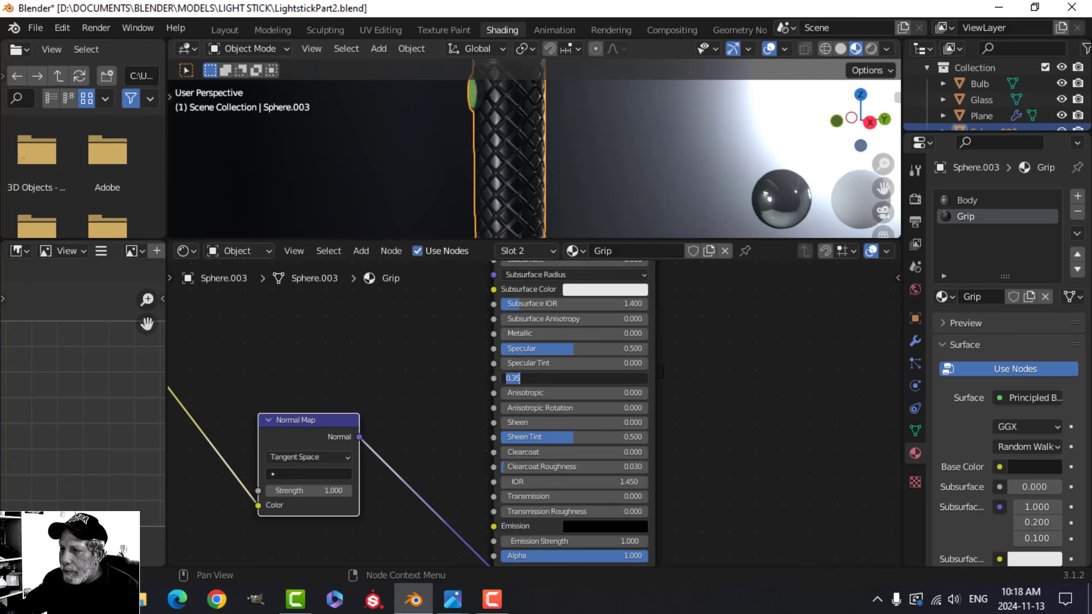
{"action": "type", "text": "0.5"}
{"action": "key", "text": "Return"}
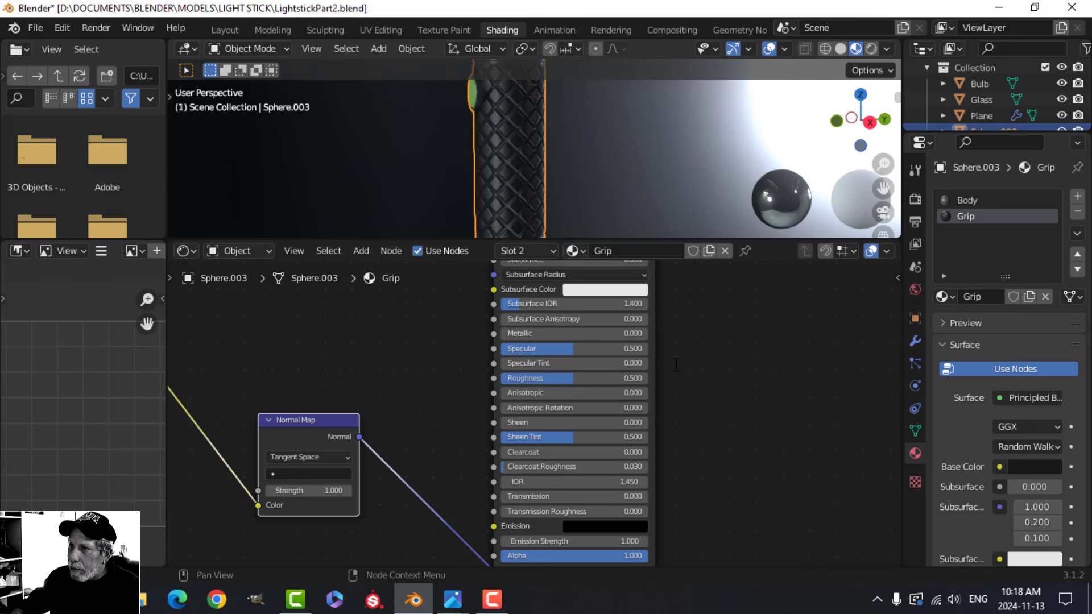
{"action": "left_click", "coordinate": [224, 30]}
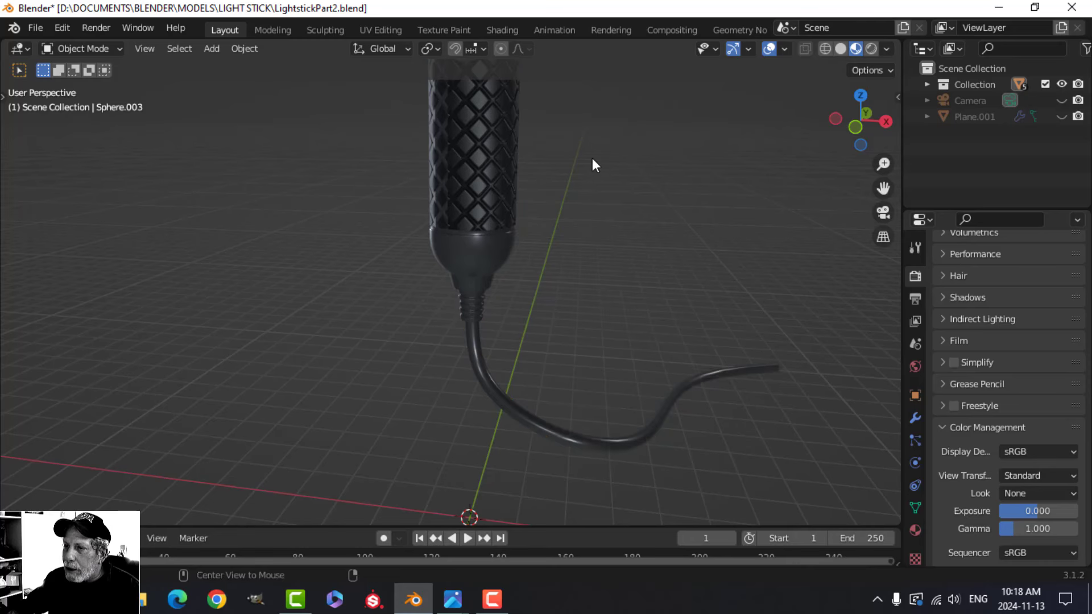
{"action": "scroll", "coordinate": [586, 163], "scroll_direction": "down", "scroll_amount": 3}
{"action": "scroll", "coordinate": [495, 165], "scroll_direction": "up", "scroll_amount": 2}
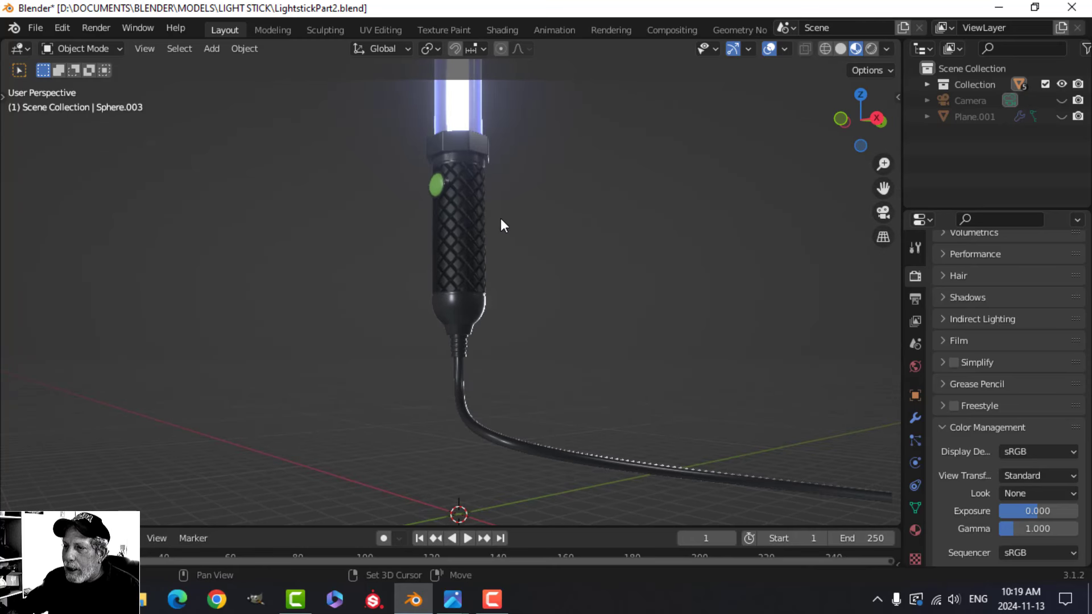
{"action": "scroll", "coordinate": [512, 222], "scroll_direction": "up", "scroll_amount": 3}
{"action": "mouse_move", "coordinate": [521, 215]}
{"action": "middle_mouse_down"}
{"action": "mouse_move", "coordinate": [585, 207]}
{"action": "mouse_move", "coordinate": [614, 220]}
{"action": "mouse_move", "coordinate": [606, 236]}
{"action": "mouse_move", "coordinate": [705, 247]}
{"action": "mouse_move", "coordinate": [787, 224]}
{"action": "mouse_move", "coordinate": [502, 222]}
{"action": "middle_mouse_up"}
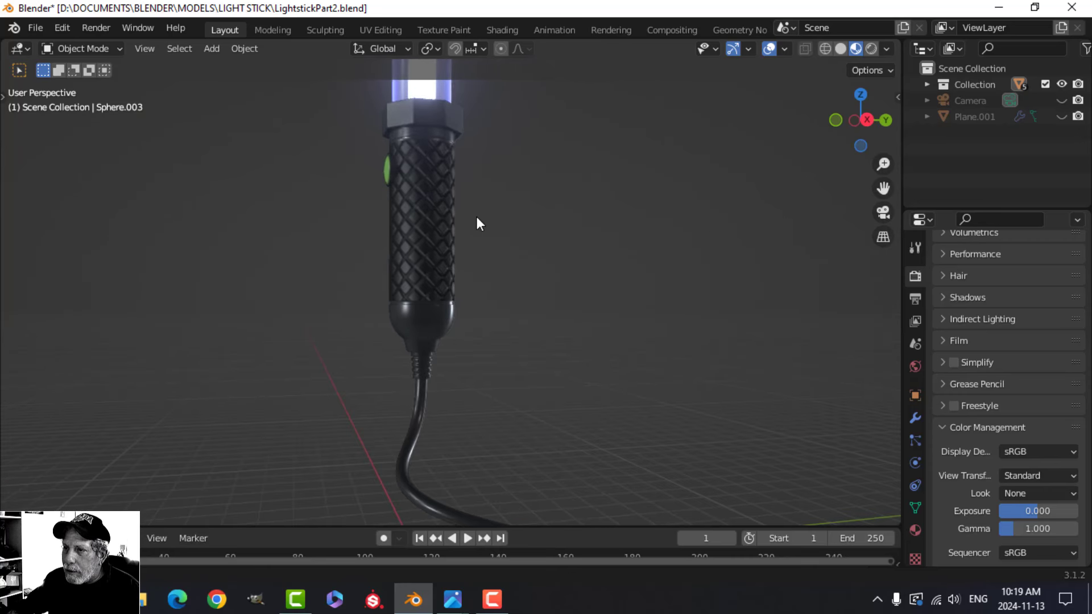
Try an orange base color on the Grip material in the Shading workspace.
{"action": "left_click", "coordinate": [501, 30]}
{"action": "scroll", "coordinate": [662, 341], "scroll_direction": "down", "scroll_amount": 4}
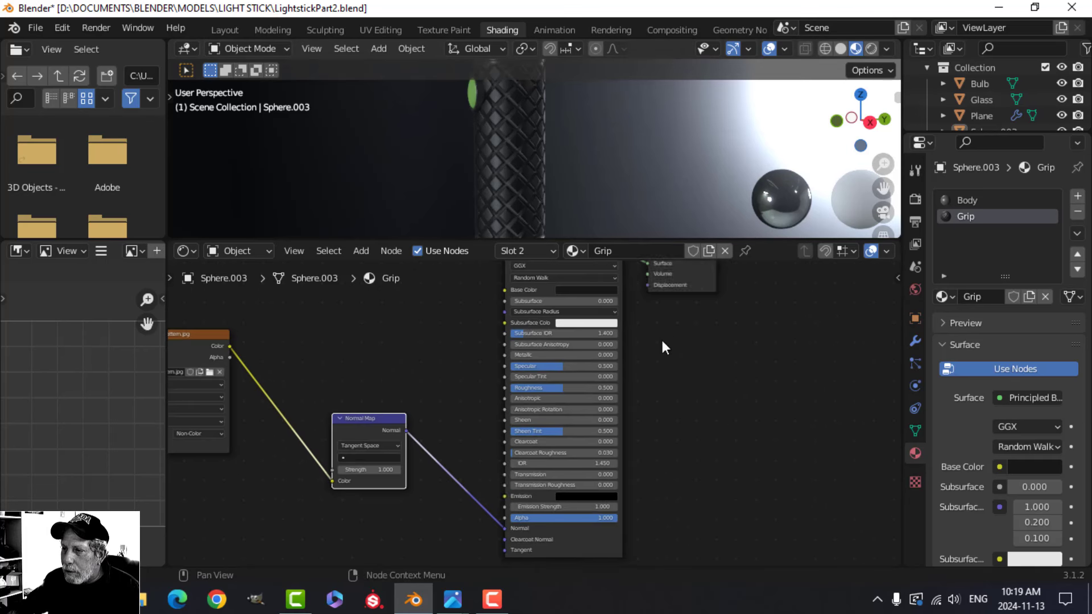
{"action": "middle_click_drag", "start_coordinate": [682, 326], "coordinate": [630, 402]}
{"action": "scroll", "coordinate": [645, 380], "scroll_direction": "up", "scroll_amount": 3}
{"action": "scroll", "coordinate": [617, 389], "scroll_direction": "up", "scroll_amount": 3}
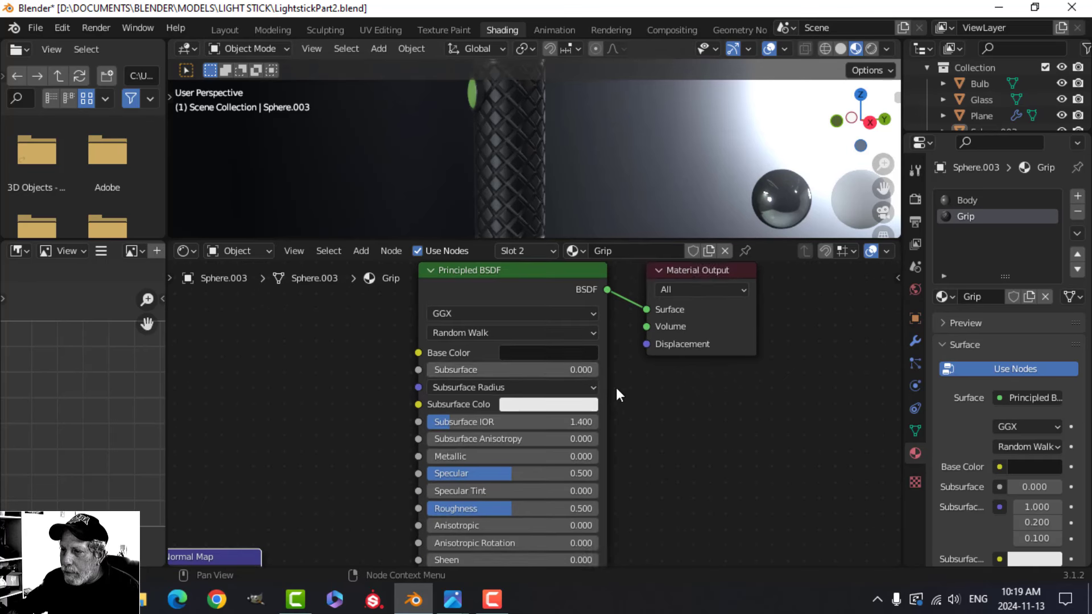
{"action": "left_click", "coordinate": [555, 353]}
{"action": "left_click_drag", "start_coordinate": [635, 233], "coordinate": [634, 167]}
{"action": "left_click", "coordinate": [563, 226]}
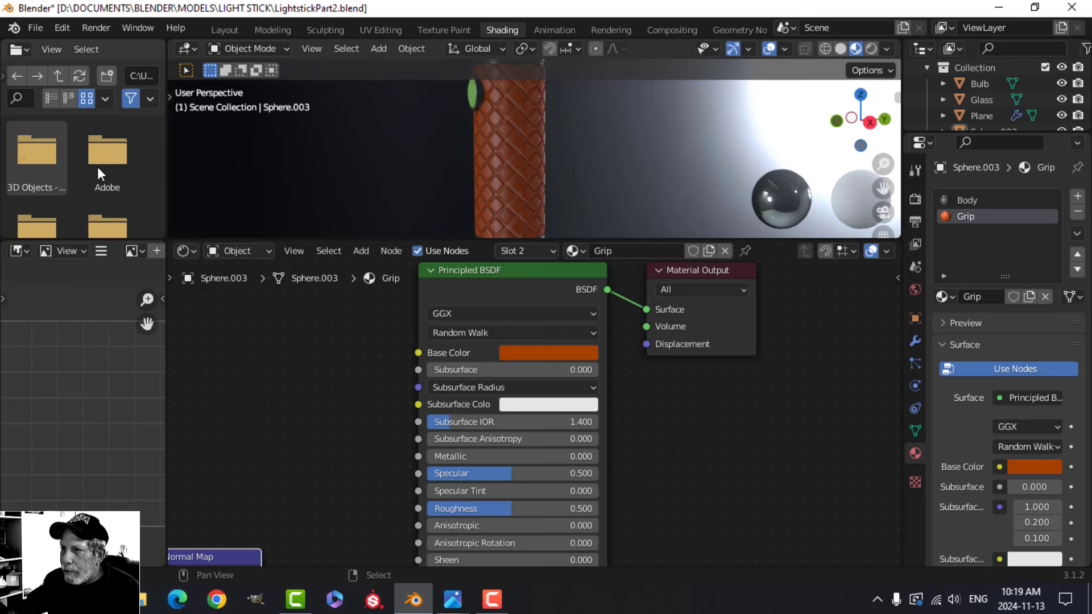
Inspect the orange grip in the Layout workspace and undo its base color change in the Shading workspace.
{"action": "left_click", "coordinate": [214, 32]}
{"action": "middle_click_drag", "start_coordinate": [491, 221], "coordinate": [572, 193]}
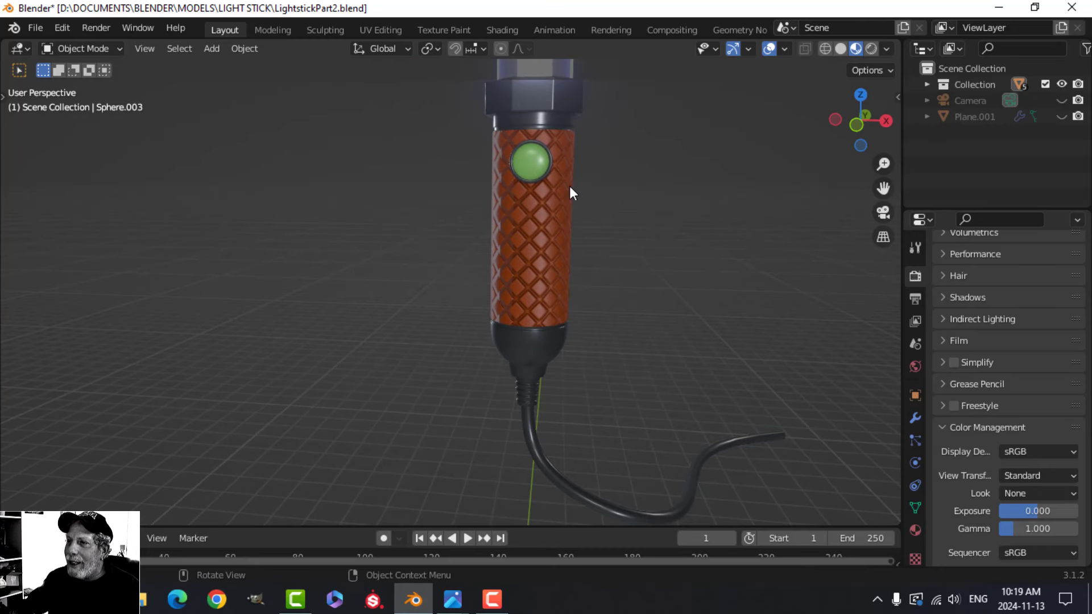
{"action": "left_click", "coordinate": [503, 30]}
{"action": "key", "text": "ctrl+z"}
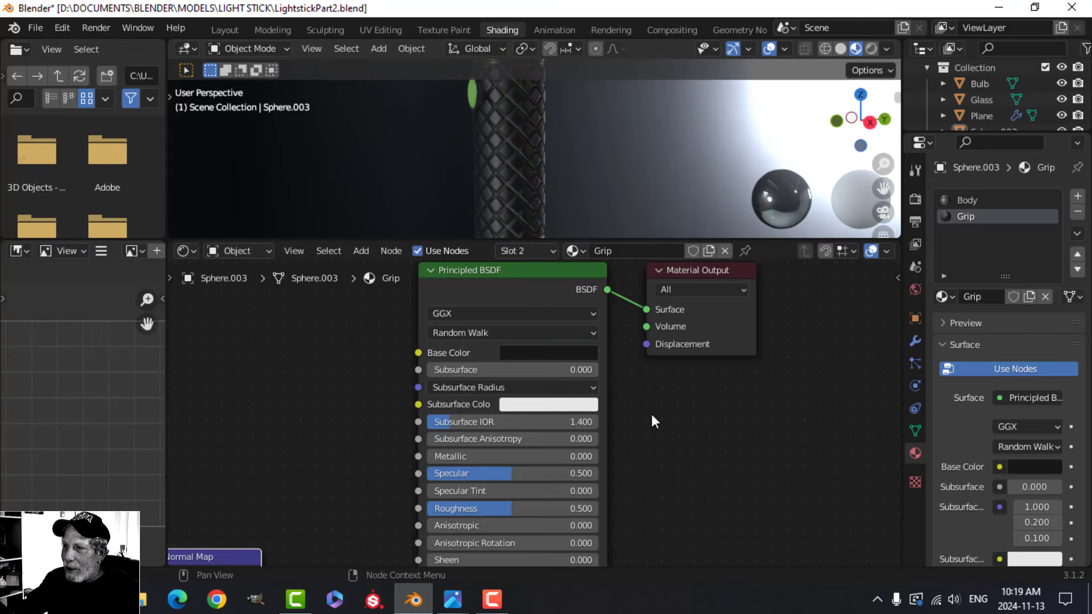
Hide the viewport gizmos and overlays in the Layout workspace and bring the whole light stick into view.
{"action": "scroll", "coordinate": [642, 412], "scroll_direction": "down", "scroll_amount": 1}
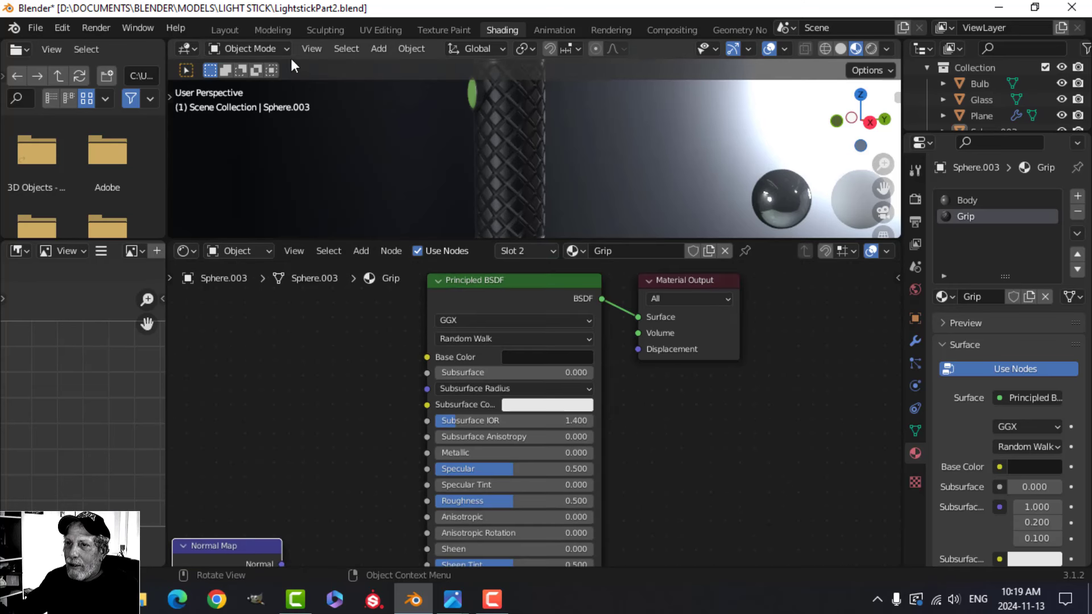
{"action": "left_click", "coordinate": [227, 30]}
{"action": "middle_click_drag", "start_coordinate": [642, 255], "coordinate": [580, 295]}
{"action": "scroll", "coordinate": [562, 260], "scroll_direction": "down", "scroll_amount": 3}
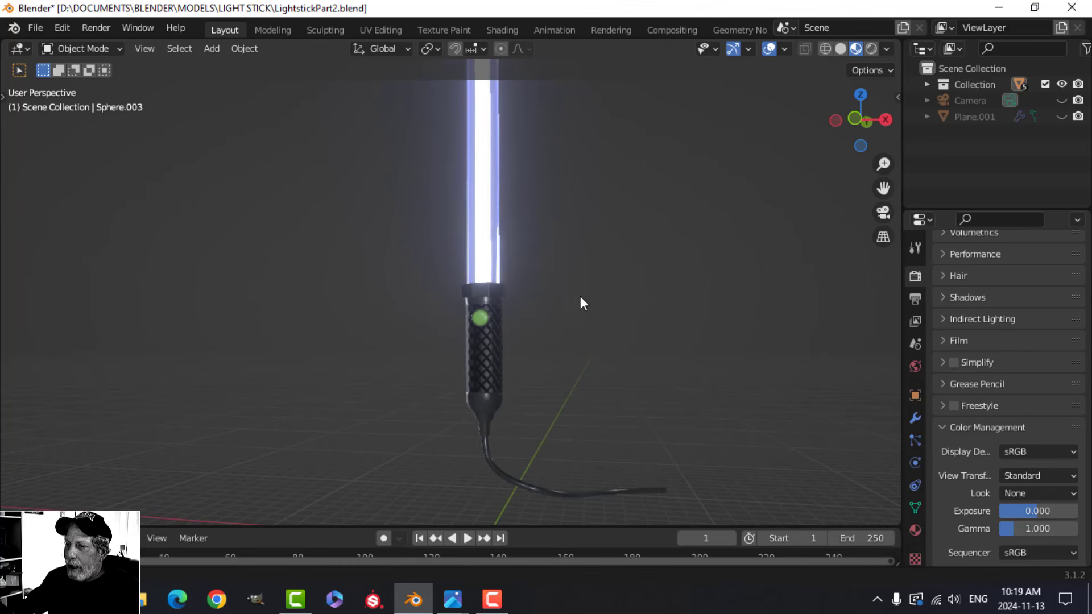
{"action": "left_click", "coordinate": [737, 49]}
{"action": "left_click", "coordinate": [775, 47]}
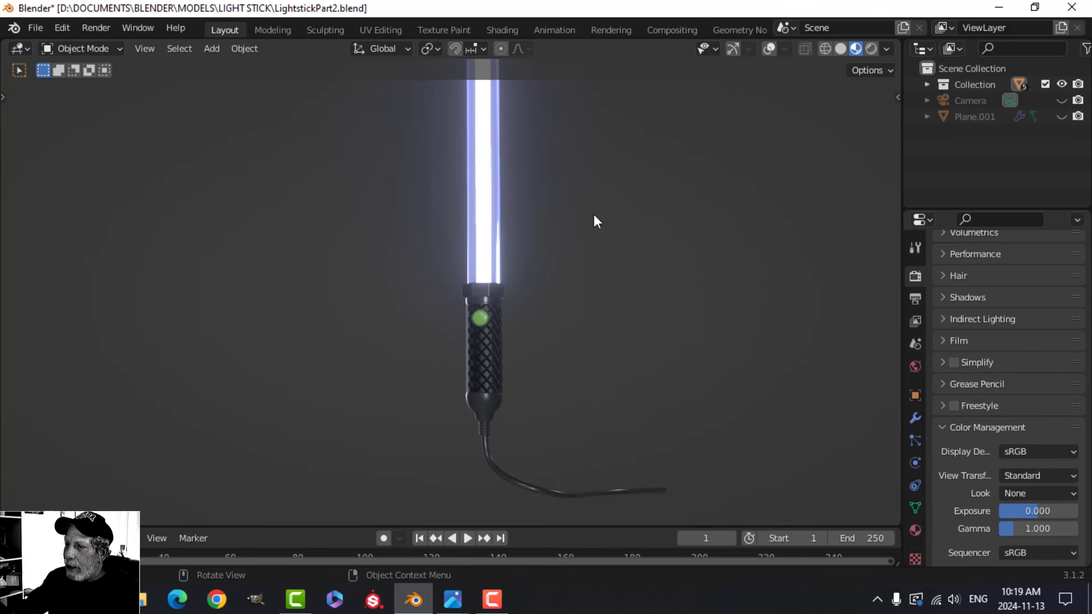
{"action": "middle_click_drag", "start_coordinate": [595, 222], "coordinate": [481, 295]}
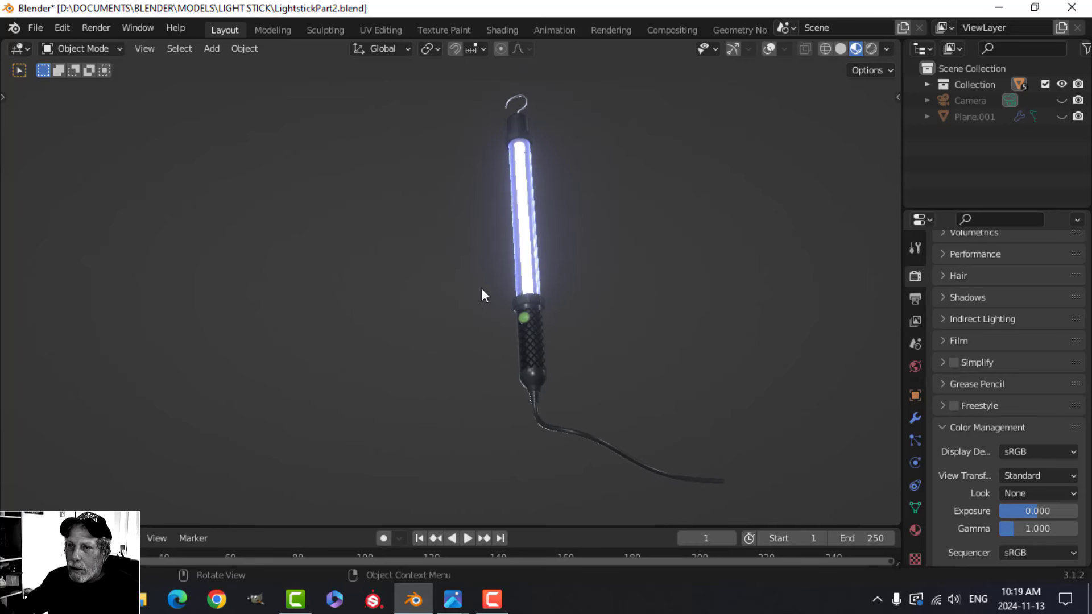
Make a viewport render image of the whole light stick, close it and inspect the grip's diamond relief up close.
{"action": "left_click", "coordinate": [144, 49]}
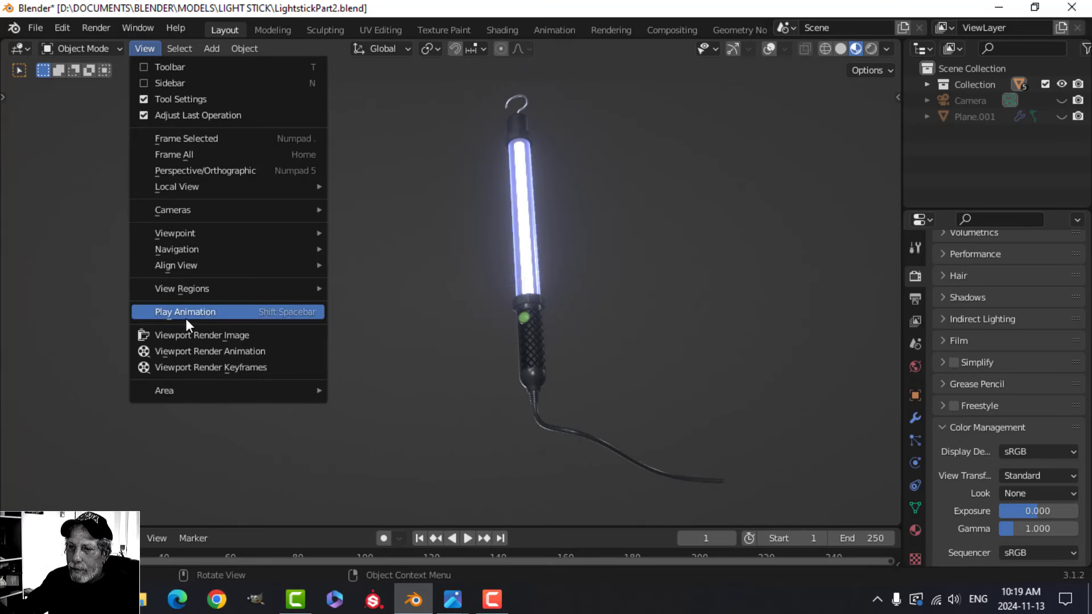
{"action": "left_click", "coordinate": [190, 335]}
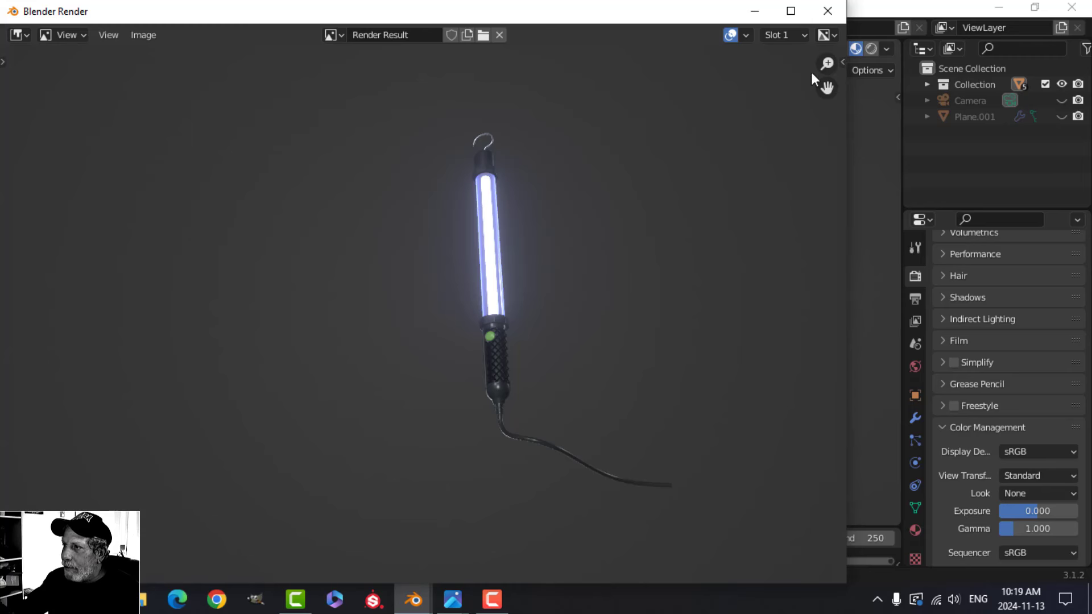
{"action": "left_click", "coordinate": [828, 10]}
{"action": "middle_click_drag", "start_coordinate": [569, 284], "coordinate": [531, 287]}
{"action": "scroll", "coordinate": [595, 322], "scroll_direction": "up", "scroll_amount": 4}
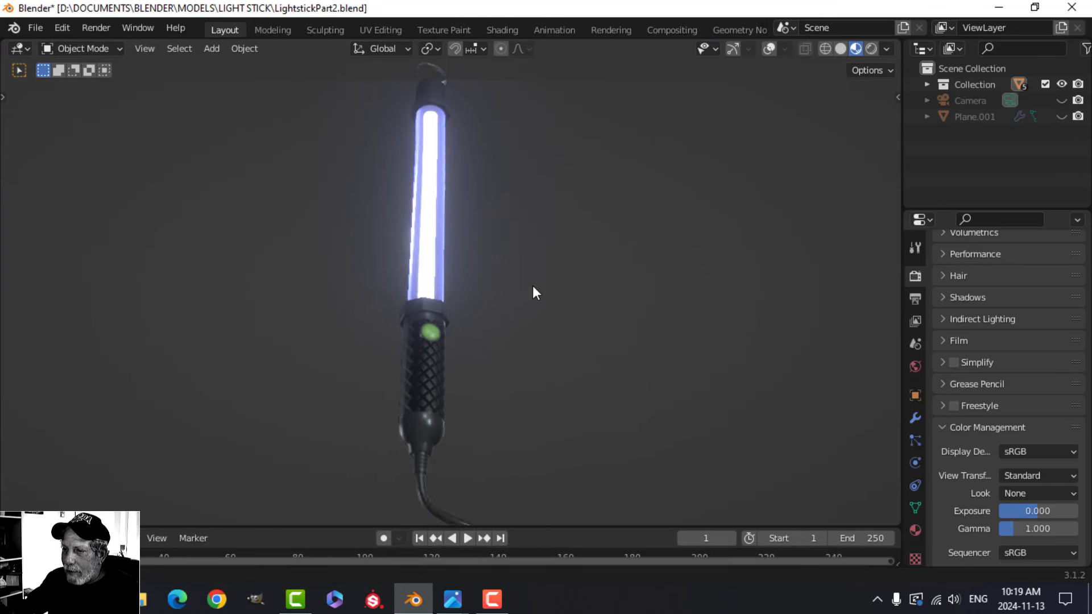
{"action": "scroll", "coordinate": [523, 295], "scroll_direction": "up", "scroll_amount": 5}
{"action": "middle_click_drag", "start_coordinate": [485, 317], "coordinate": [508, 301]}
{"action": "scroll", "coordinate": [487, 374], "scroll_direction": "down", "scroll_amount": 3}
{"action": "middle_click_drag", "start_coordinate": [484, 372], "coordinate": [474, 273]}
In the Shading workspace, replace the Grip material's normal image with DotNormalGimp.jpg and set its color space to Non-Color.
{"action": "left_click", "coordinate": [501, 30]}
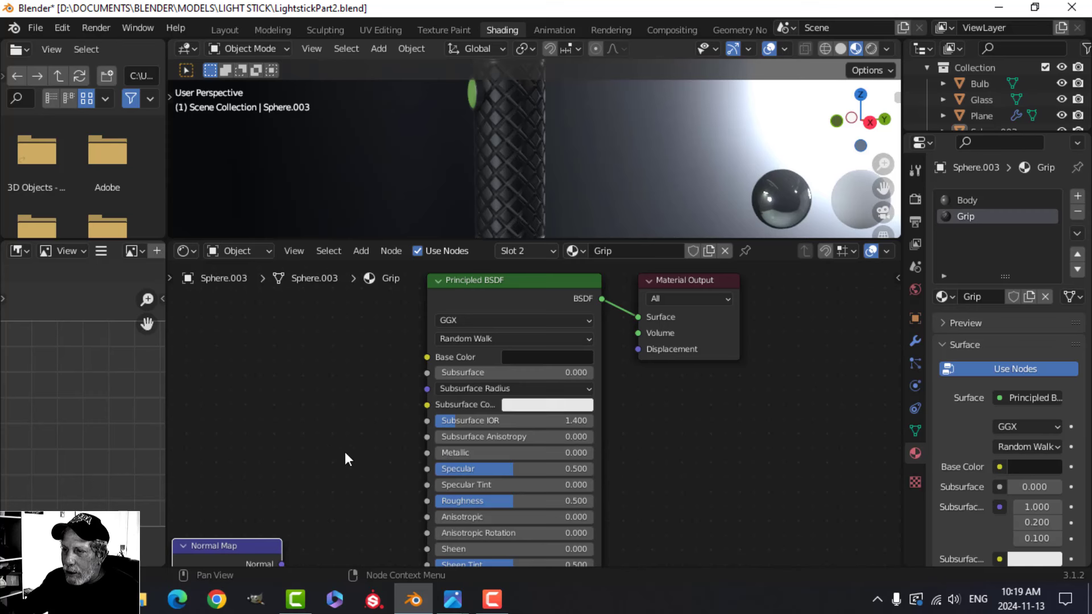
{"action": "scroll", "coordinate": [318, 454], "scroll_direction": "down", "scroll_amount": 3}
{"action": "middle_click_drag", "start_coordinate": [256, 457], "coordinate": [516, 458]}
{"action": "scroll", "coordinate": [455, 370], "scroll_direction": "down", "scroll_amount": 1}
{"action": "scroll", "coordinate": [553, 448], "scroll_direction": "up", "scroll_amount": 5}
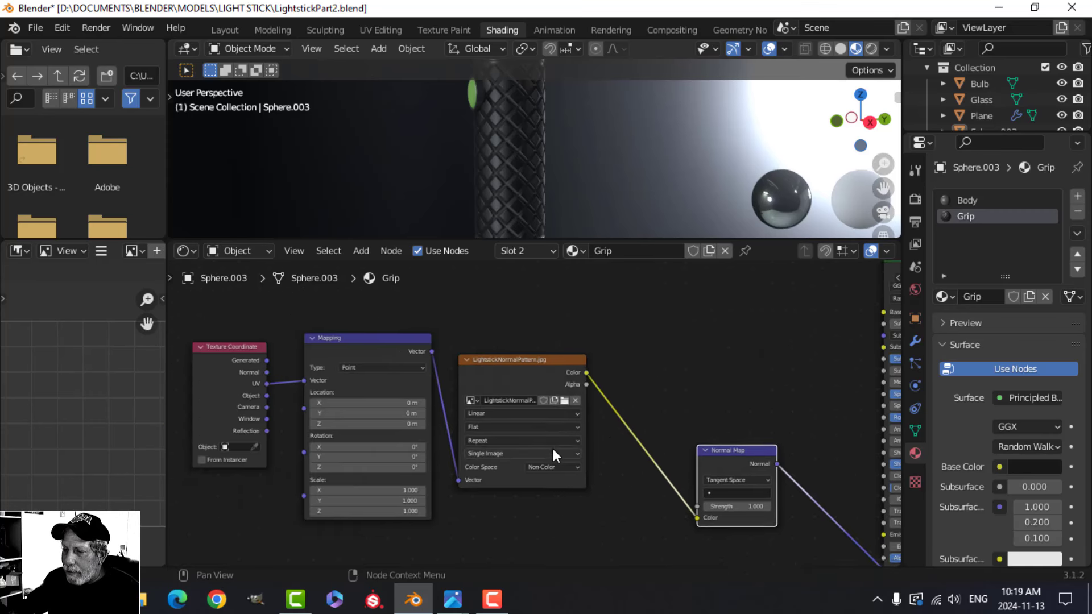
{"action": "left_click", "coordinate": [520, 431]}
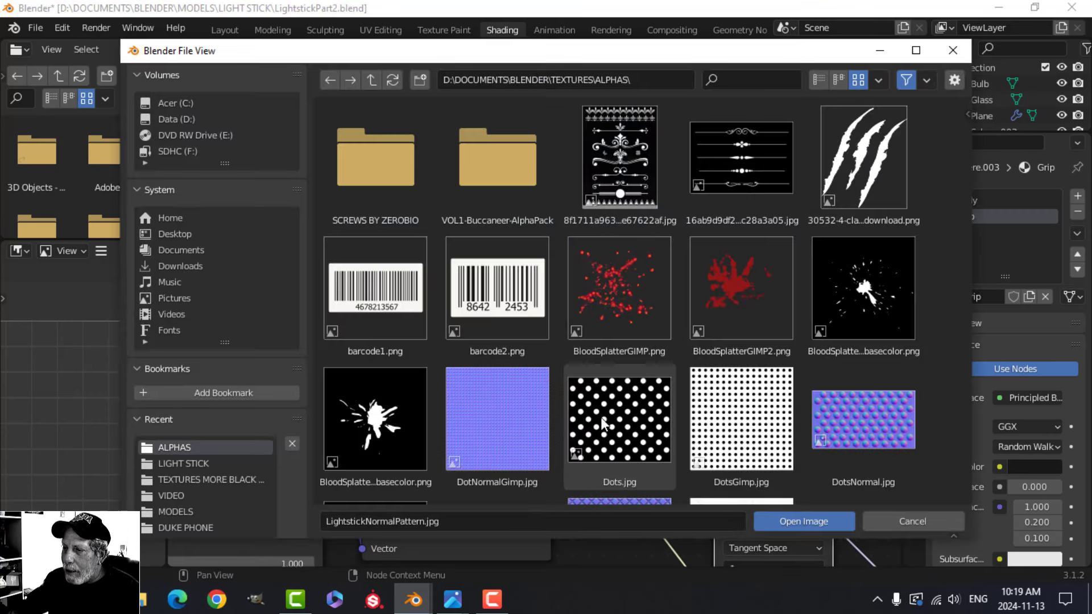
{"action": "left_click", "coordinate": [487, 430]}
{"action": "left_click", "coordinate": [773, 521]}
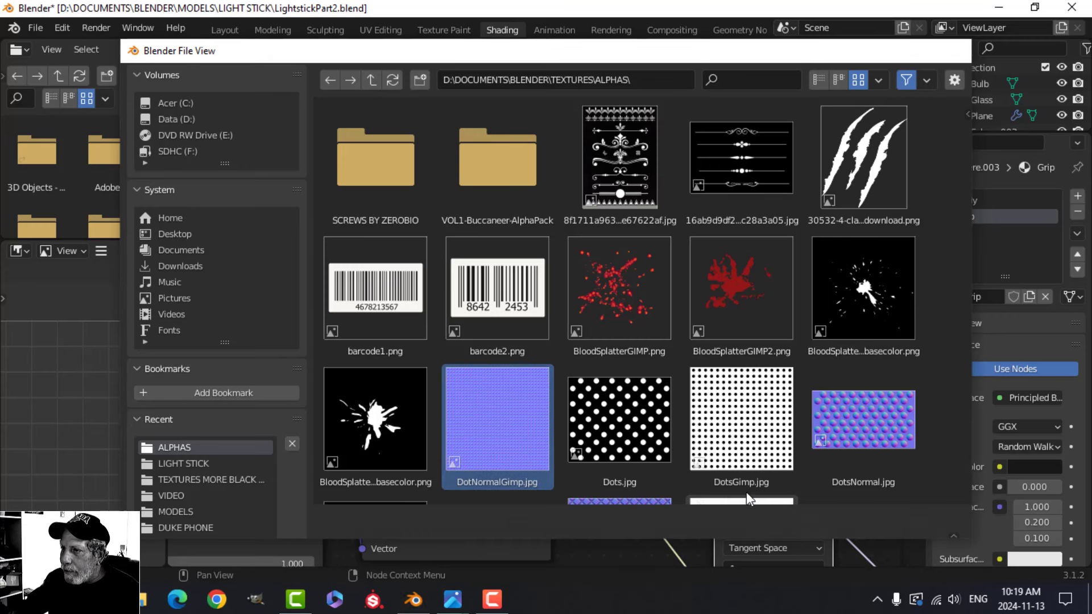
{"action": "scroll", "coordinate": [566, 463], "scroll_direction": "down", "scroll_amount": 2}
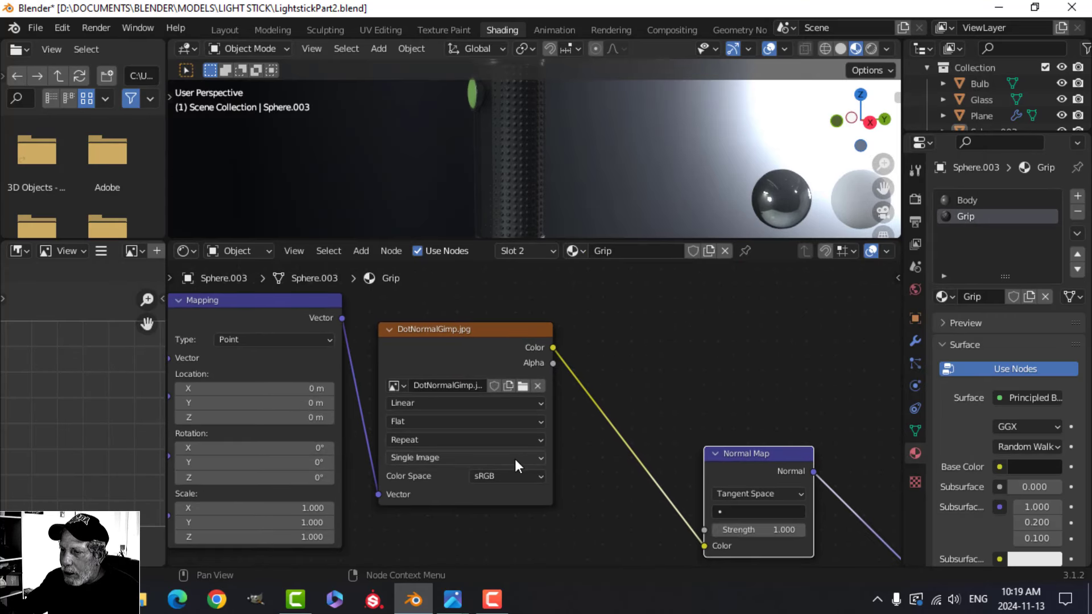
{"action": "left_click", "coordinate": [493, 476]}
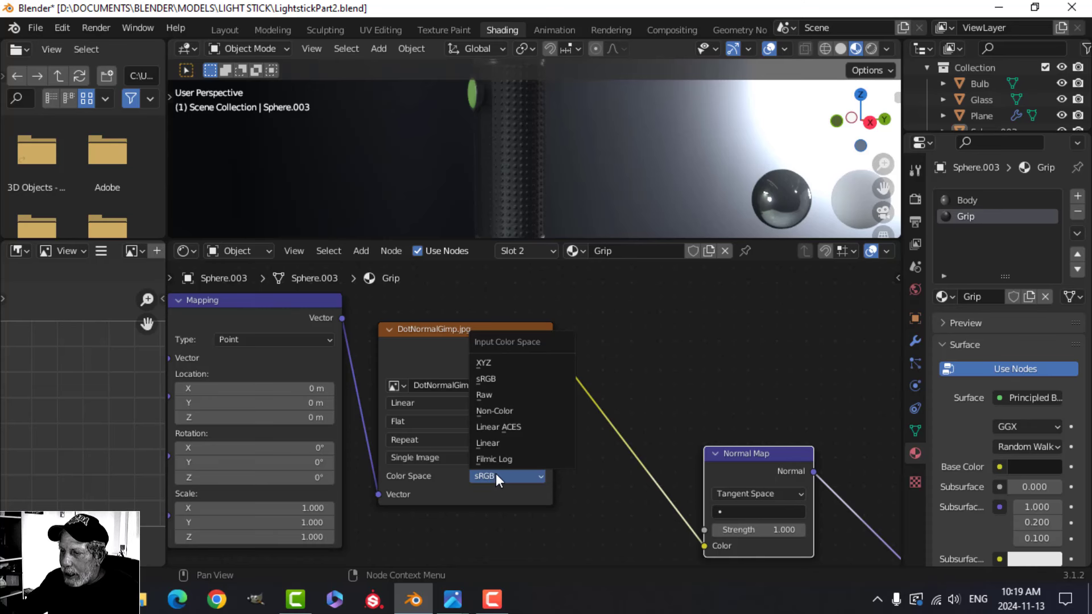
{"action": "left_click", "coordinate": [491, 412]}
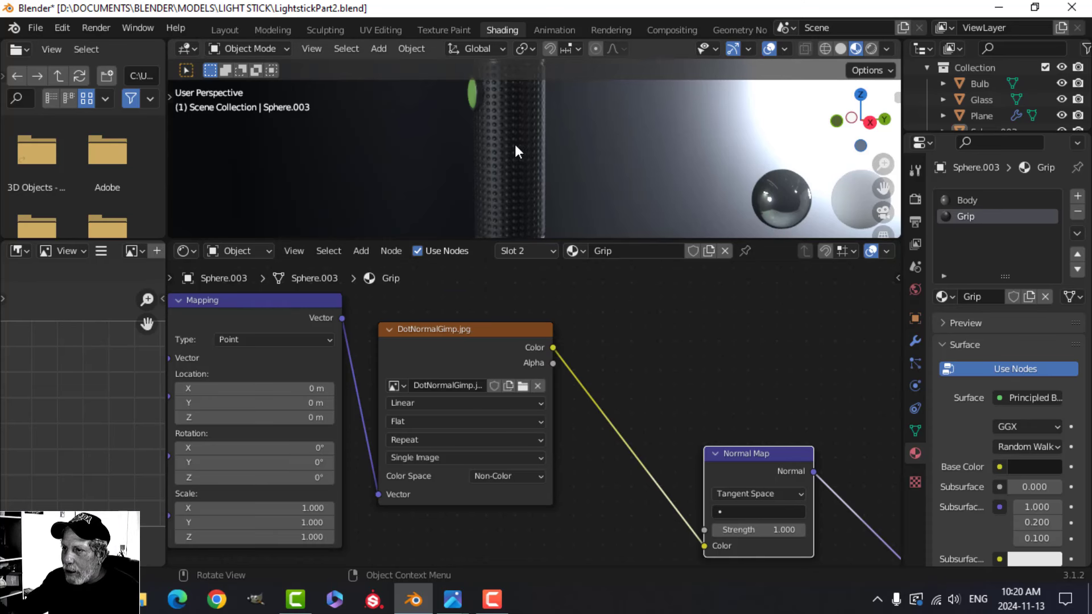
Inspect the dotted relief on the grip in the Layout workspace, up close and with the whole handle in view.
{"action": "left_click", "coordinate": [223, 29]}
{"action": "scroll", "coordinate": [599, 245], "scroll_direction": "up", "scroll_amount": 4}
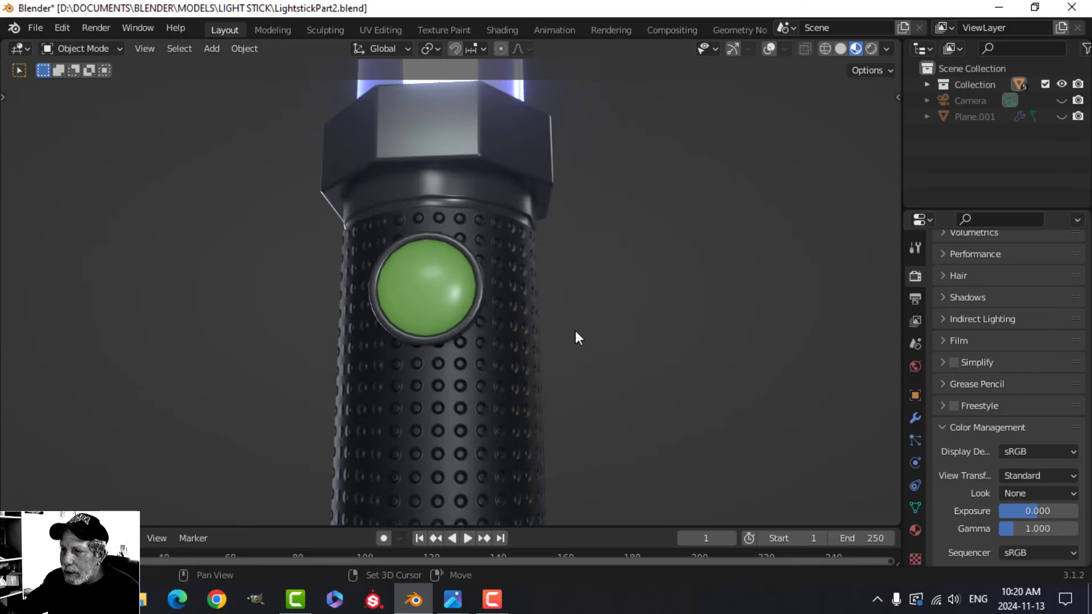
{"action": "scroll", "coordinate": [575, 331], "scroll_direction": "down", "scroll_amount": 3}
{"action": "middle_click_drag", "start_coordinate": [565, 338], "coordinate": [515, 322]}
{"action": "middle_click_drag", "start_coordinate": [382, 367], "coordinate": [500, 352]}
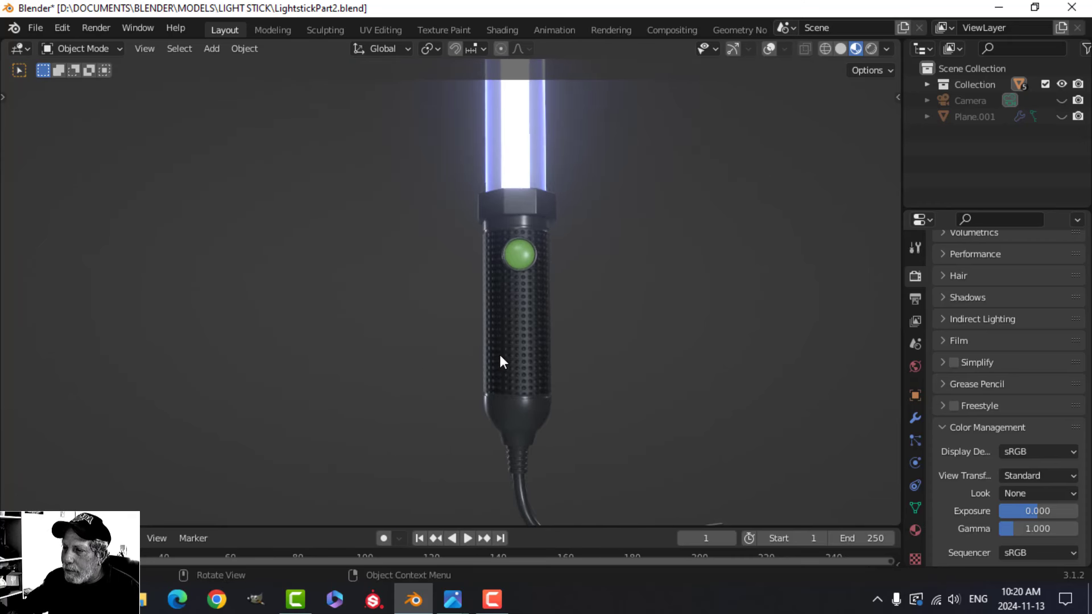
Replace the Grip material's normal image with CeilingPanelNormalTest.png from the TEXTURES MORE BLACK MESA folder, using the Non-Color color space.
{"action": "left_click", "coordinate": [514, 26]}
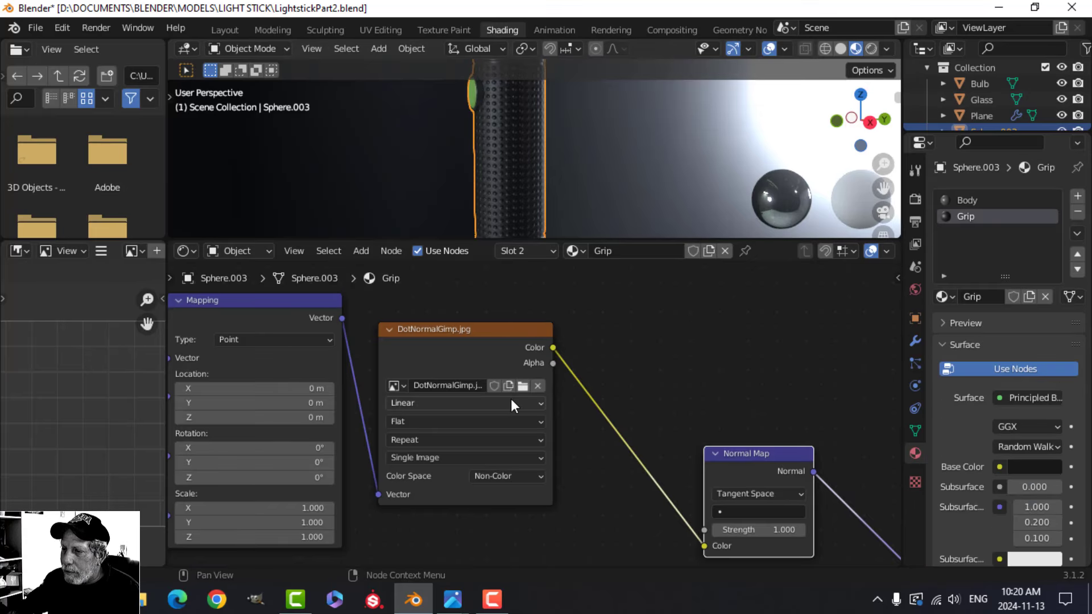
{"action": "left_click", "coordinate": [523, 387]}
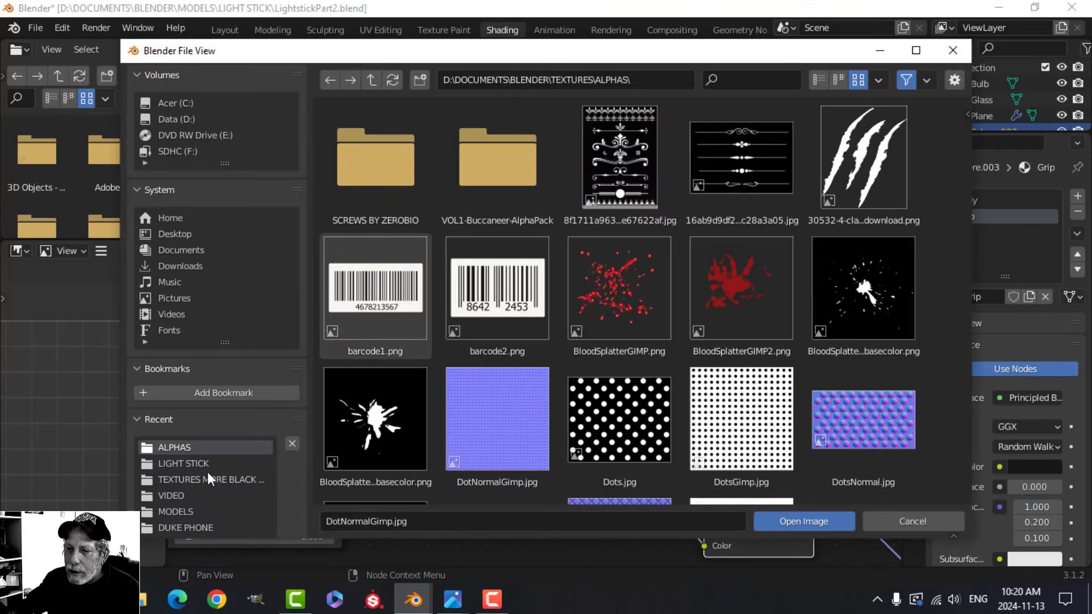
{"action": "left_click", "coordinate": [206, 478]}
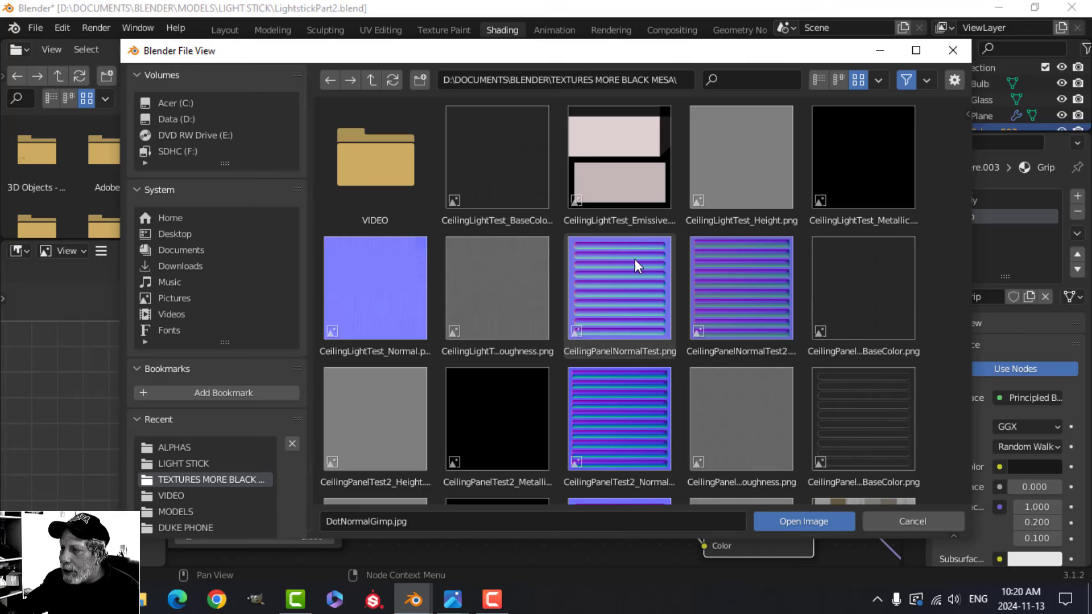
{"action": "left_click", "coordinate": [619, 299]}
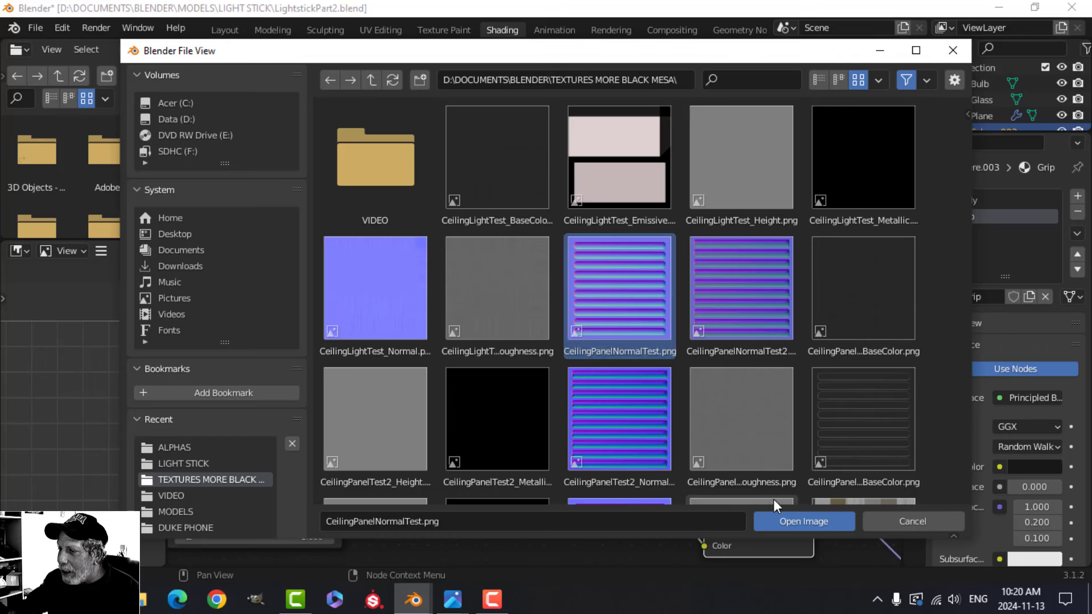
{"action": "left_click", "coordinate": [794, 523]}
{"action": "left_click", "coordinate": [505, 477]}
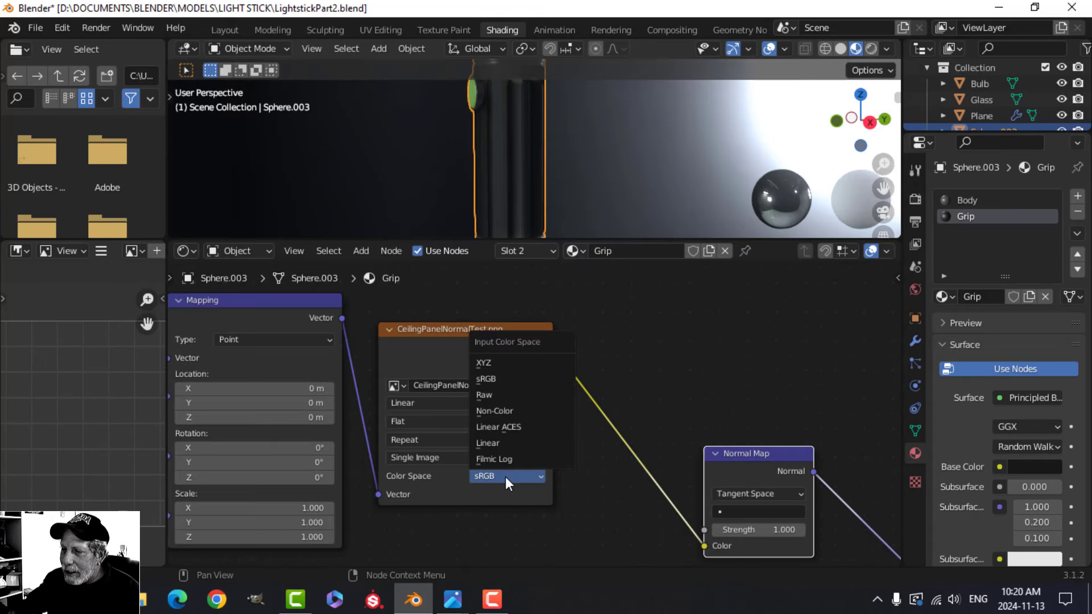
{"action": "left_click", "coordinate": [507, 411]}
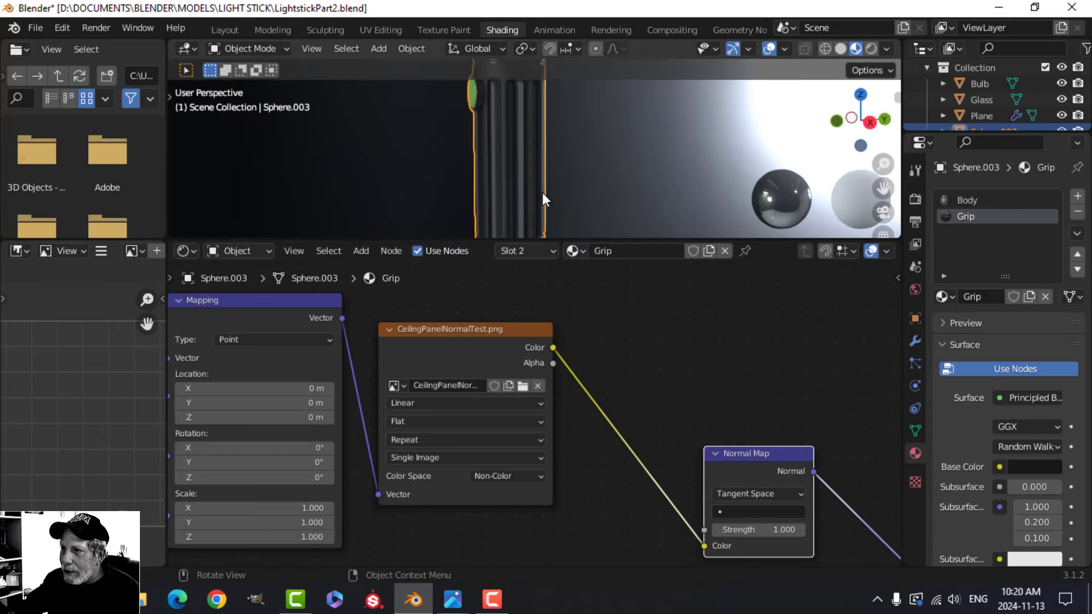
In the UV Editing workspace, rotate the grip's UVs 90° and fit them within the normal image's width by moving and slightly shrinking them.
{"action": "left_click", "coordinate": [367, 28]}
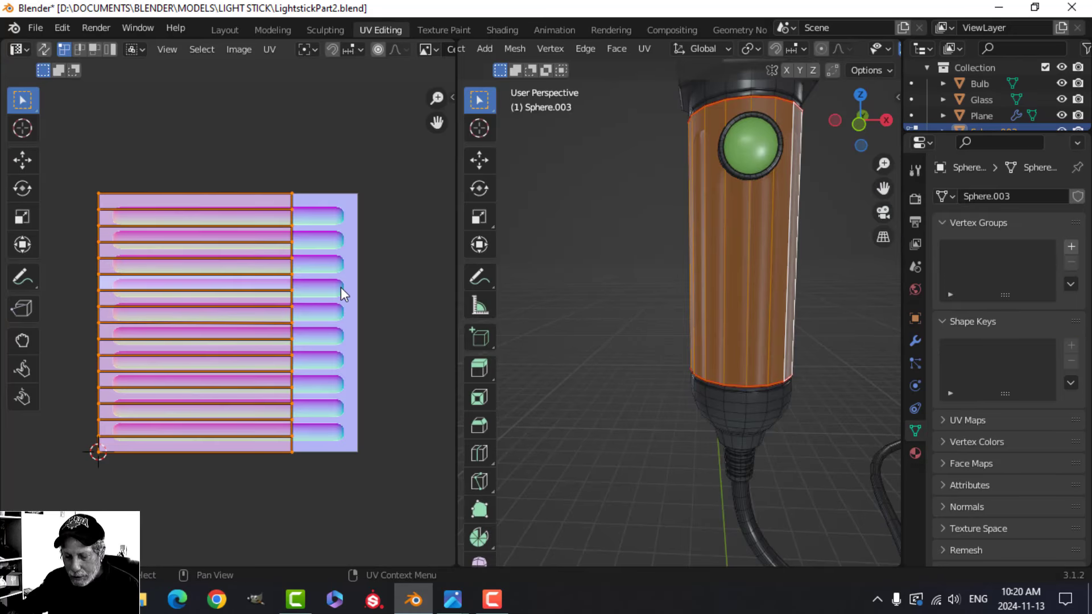
{"action": "type", "text": "r90"}
{"action": "key", "text": "Return"}
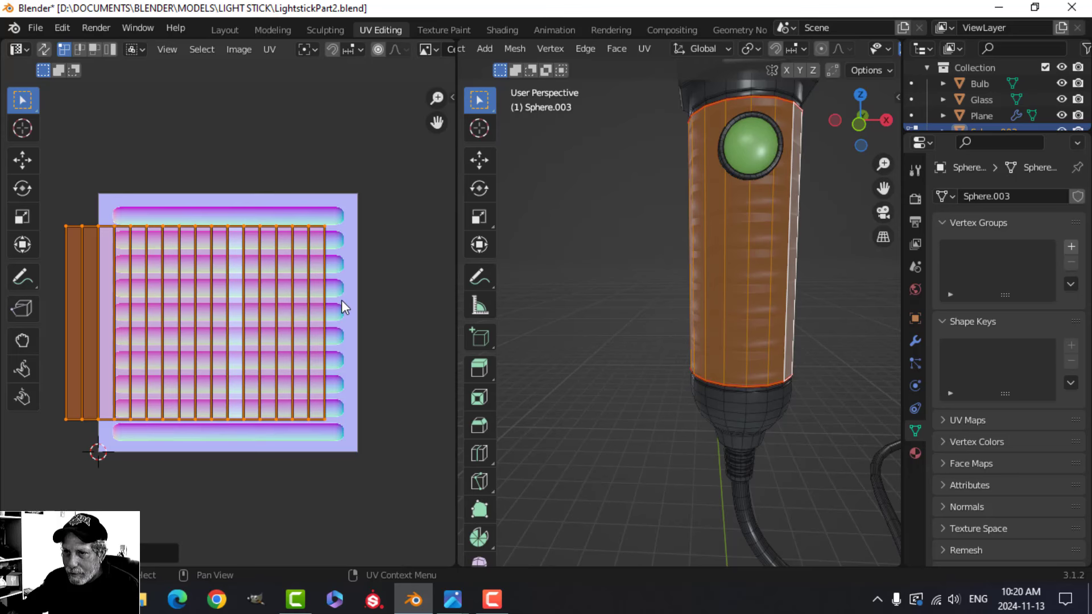
{"action": "key", "text": "g"}
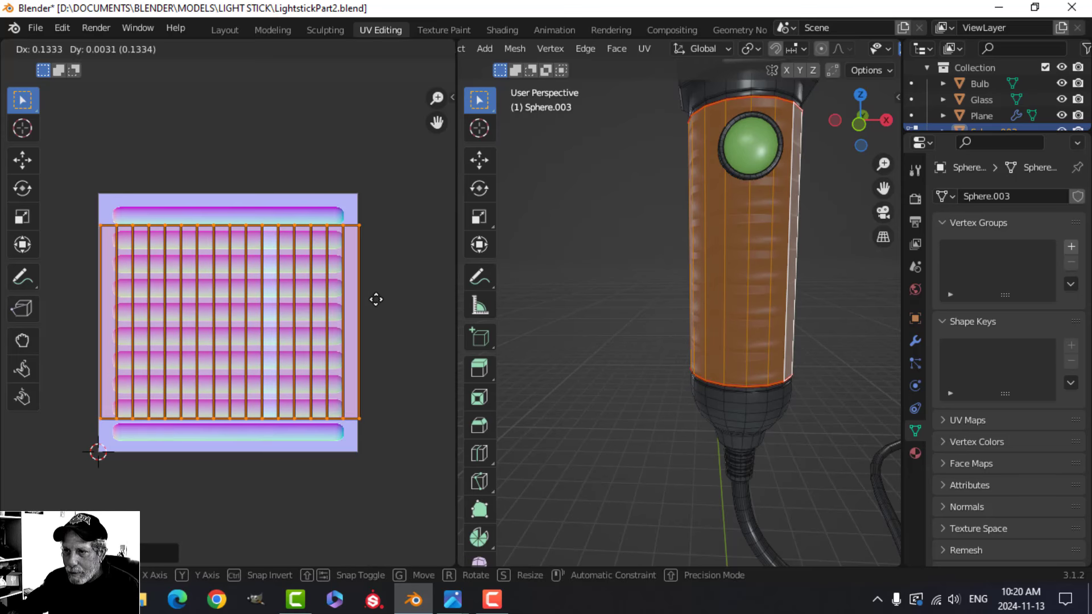
{"action": "left_click", "coordinate": [376, 299]}
{"action": "key", "text": "s"}
{"action": "left_click", "coordinate": [376, 298]}
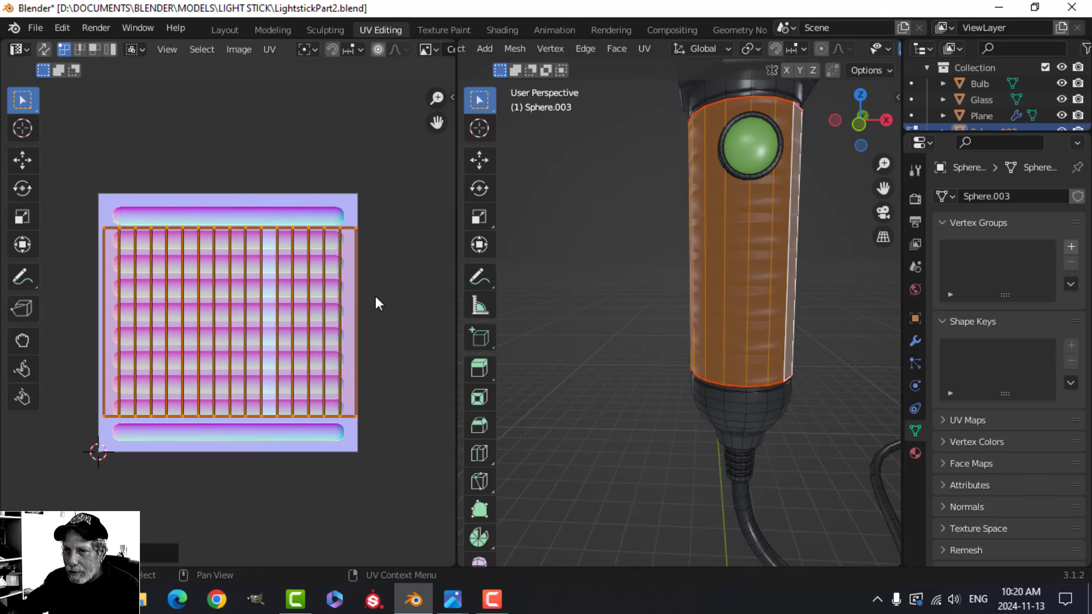
{"action": "key", "text": "g"}
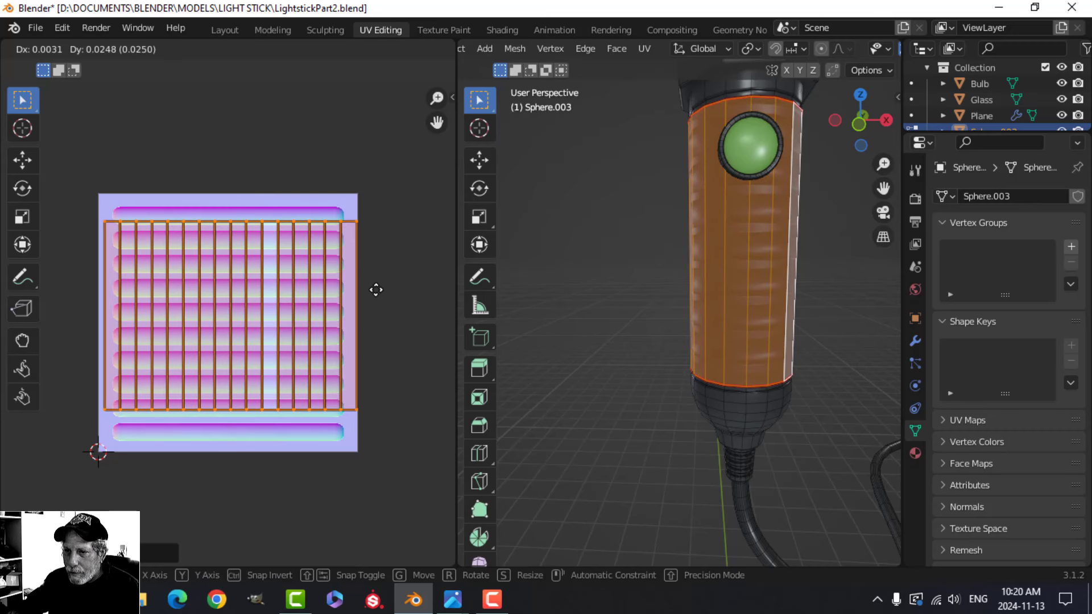
{"action": "left_click", "coordinate": [376, 290]}
{"action": "key", "text": "Tab"}
Inspect the ribbed grip on the whole light stick in the Layout workspace.
{"action": "middle_click_drag", "start_coordinate": [776, 295], "coordinate": [600, 294]}
{"action": "scroll", "coordinate": [670, 291], "scroll_direction": "down", "scroll_amount": 3}
{"action": "left_click", "coordinate": [226, 30]}
{"action": "scroll", "coordinate": [585, 297], "scroll_direction": "up", "scroll_amount": 3}
{"action": "scroll", "coordinate": [585, 296], "scroll_direction": "down", "scroll_amount": 3}
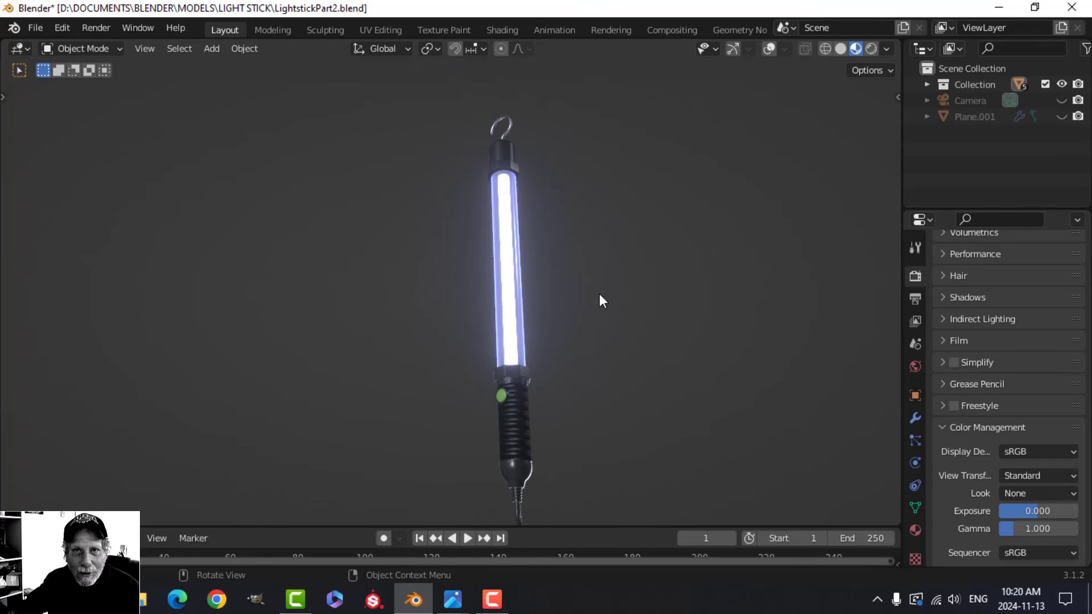